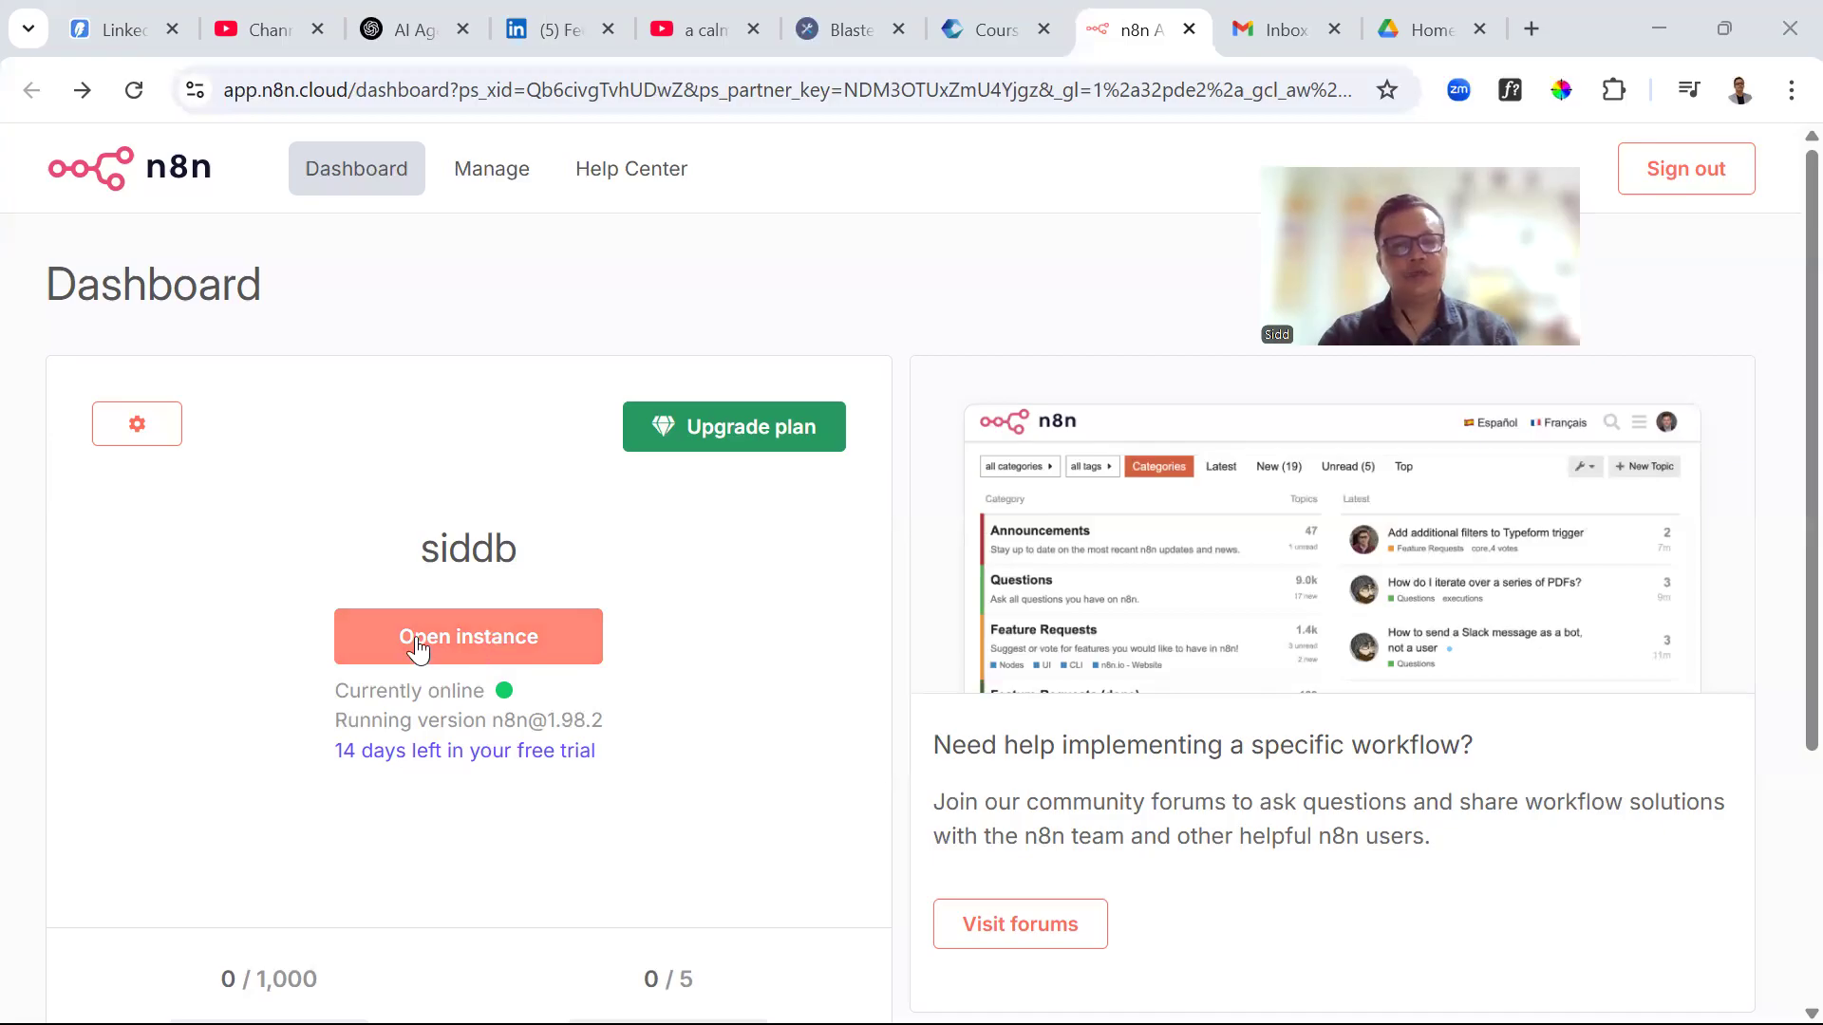
Open the n8n cloud instance and create a blank workflow, My workflow 4
{"action": "left_click", "coordinate": [477, 653]}
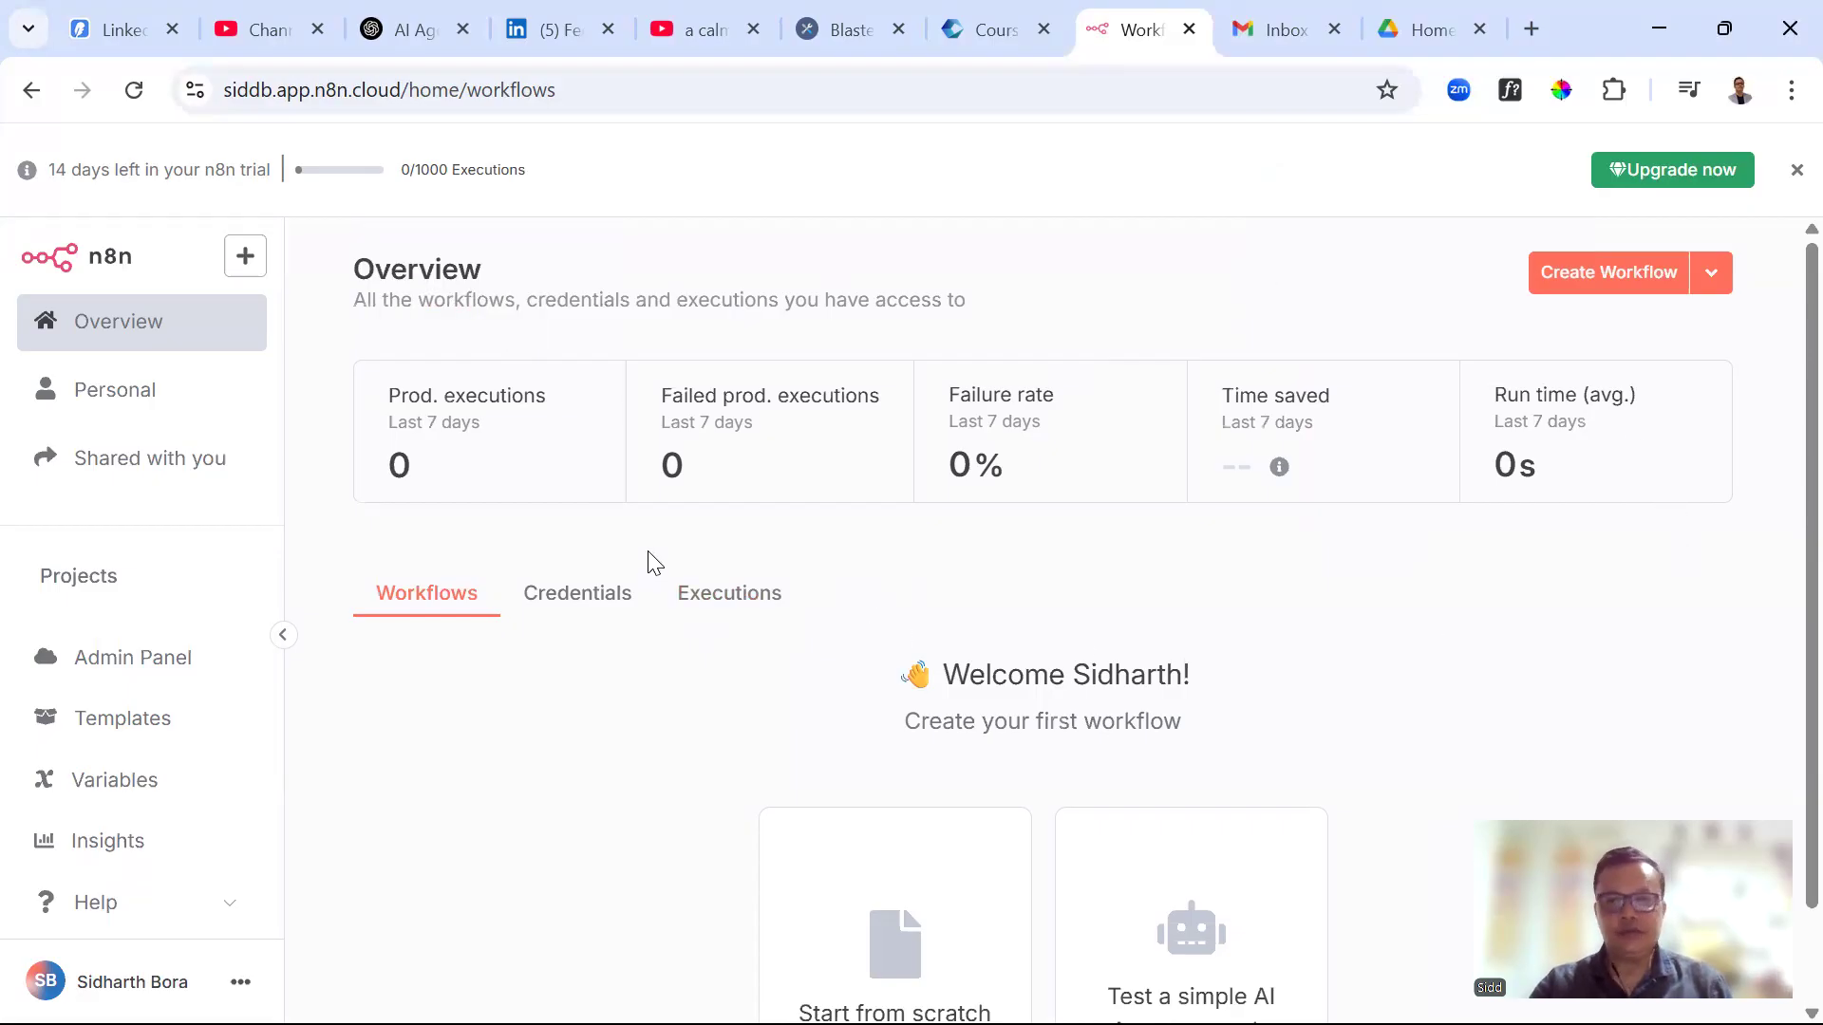
{"action": "left_click", "coordinate": [1576, 277]}
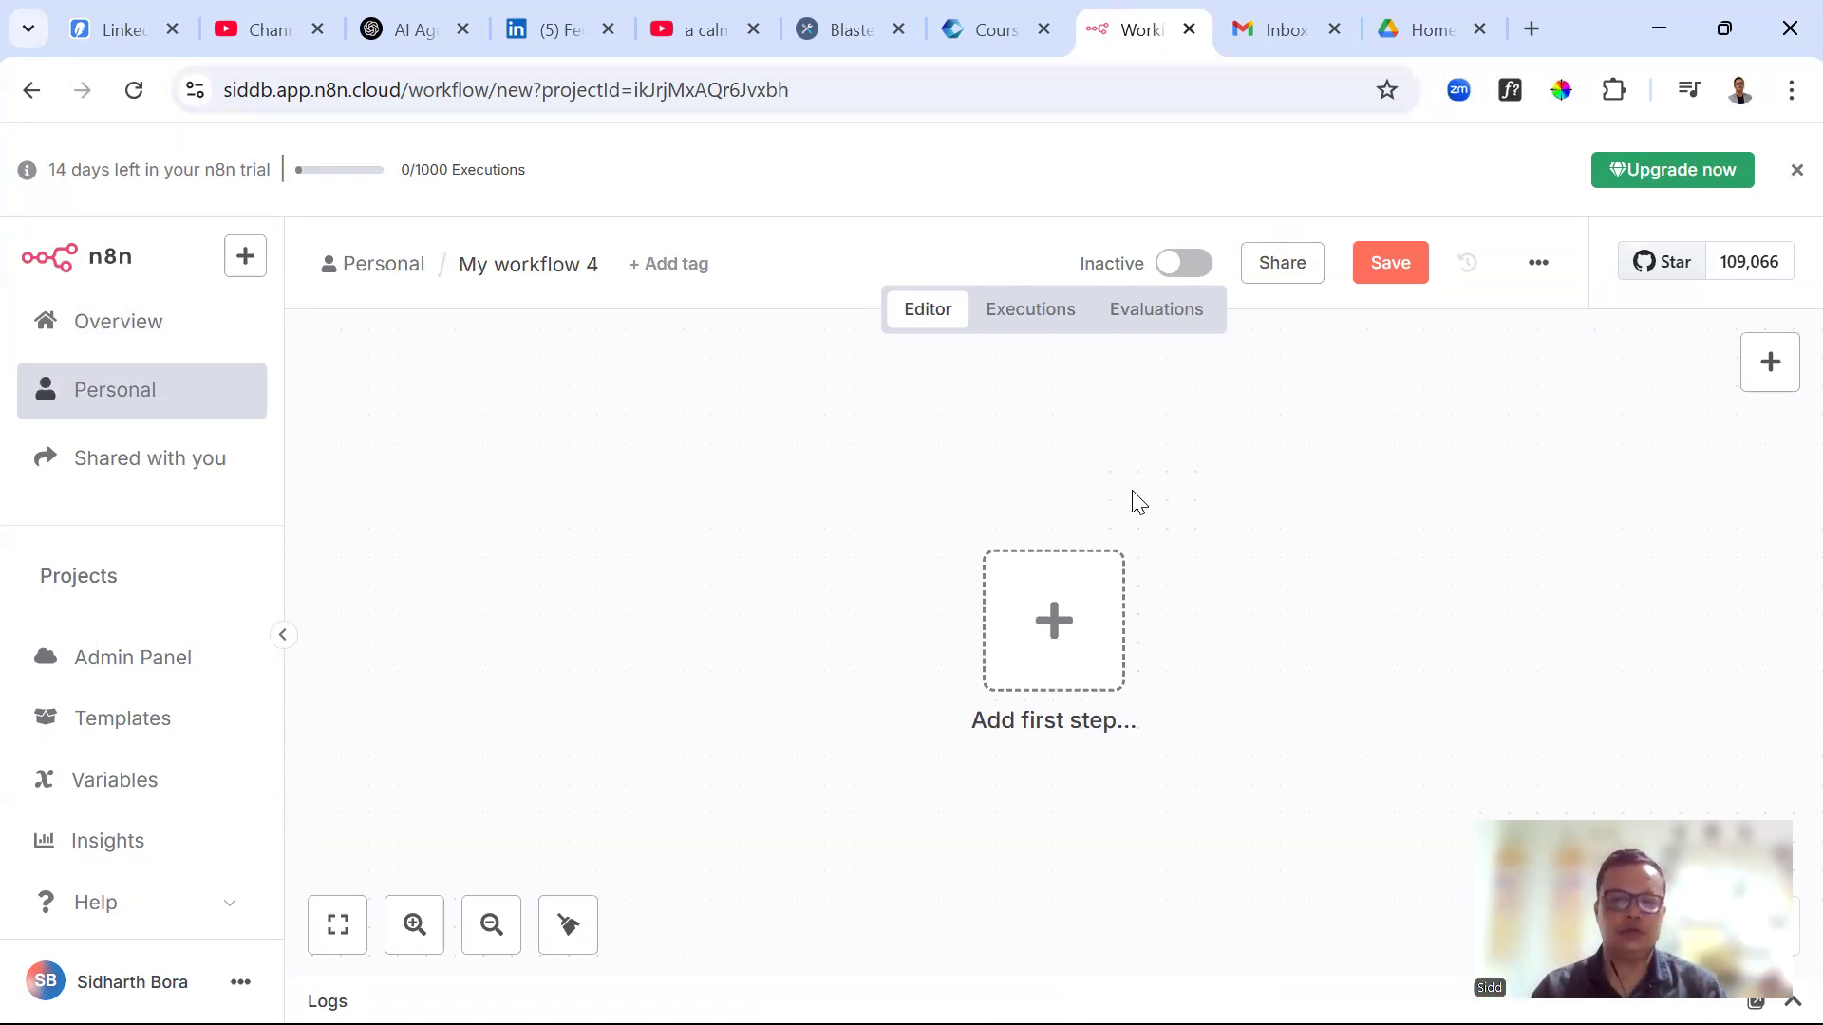
Add 'On form submission' as the workflow's first trigger step
{"action": "left_click", "coordinate": [1059, 651]}
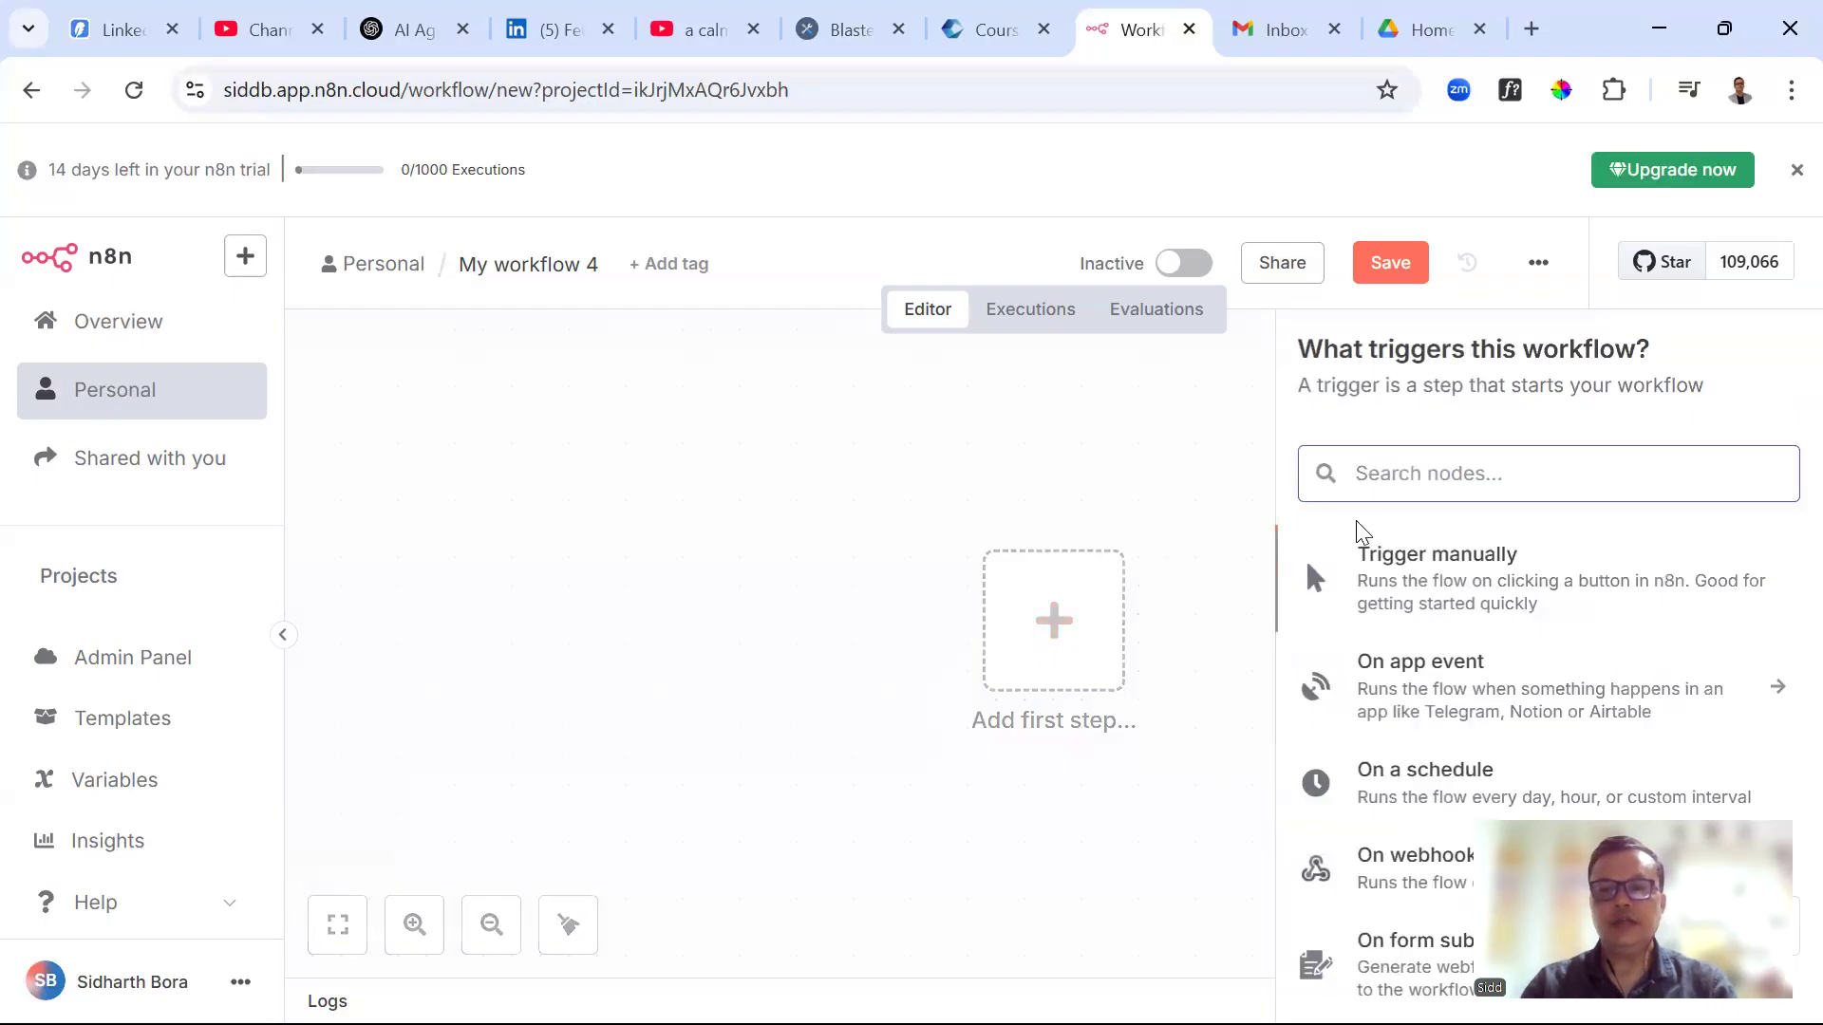
{"action": "type", "text": "forms"}
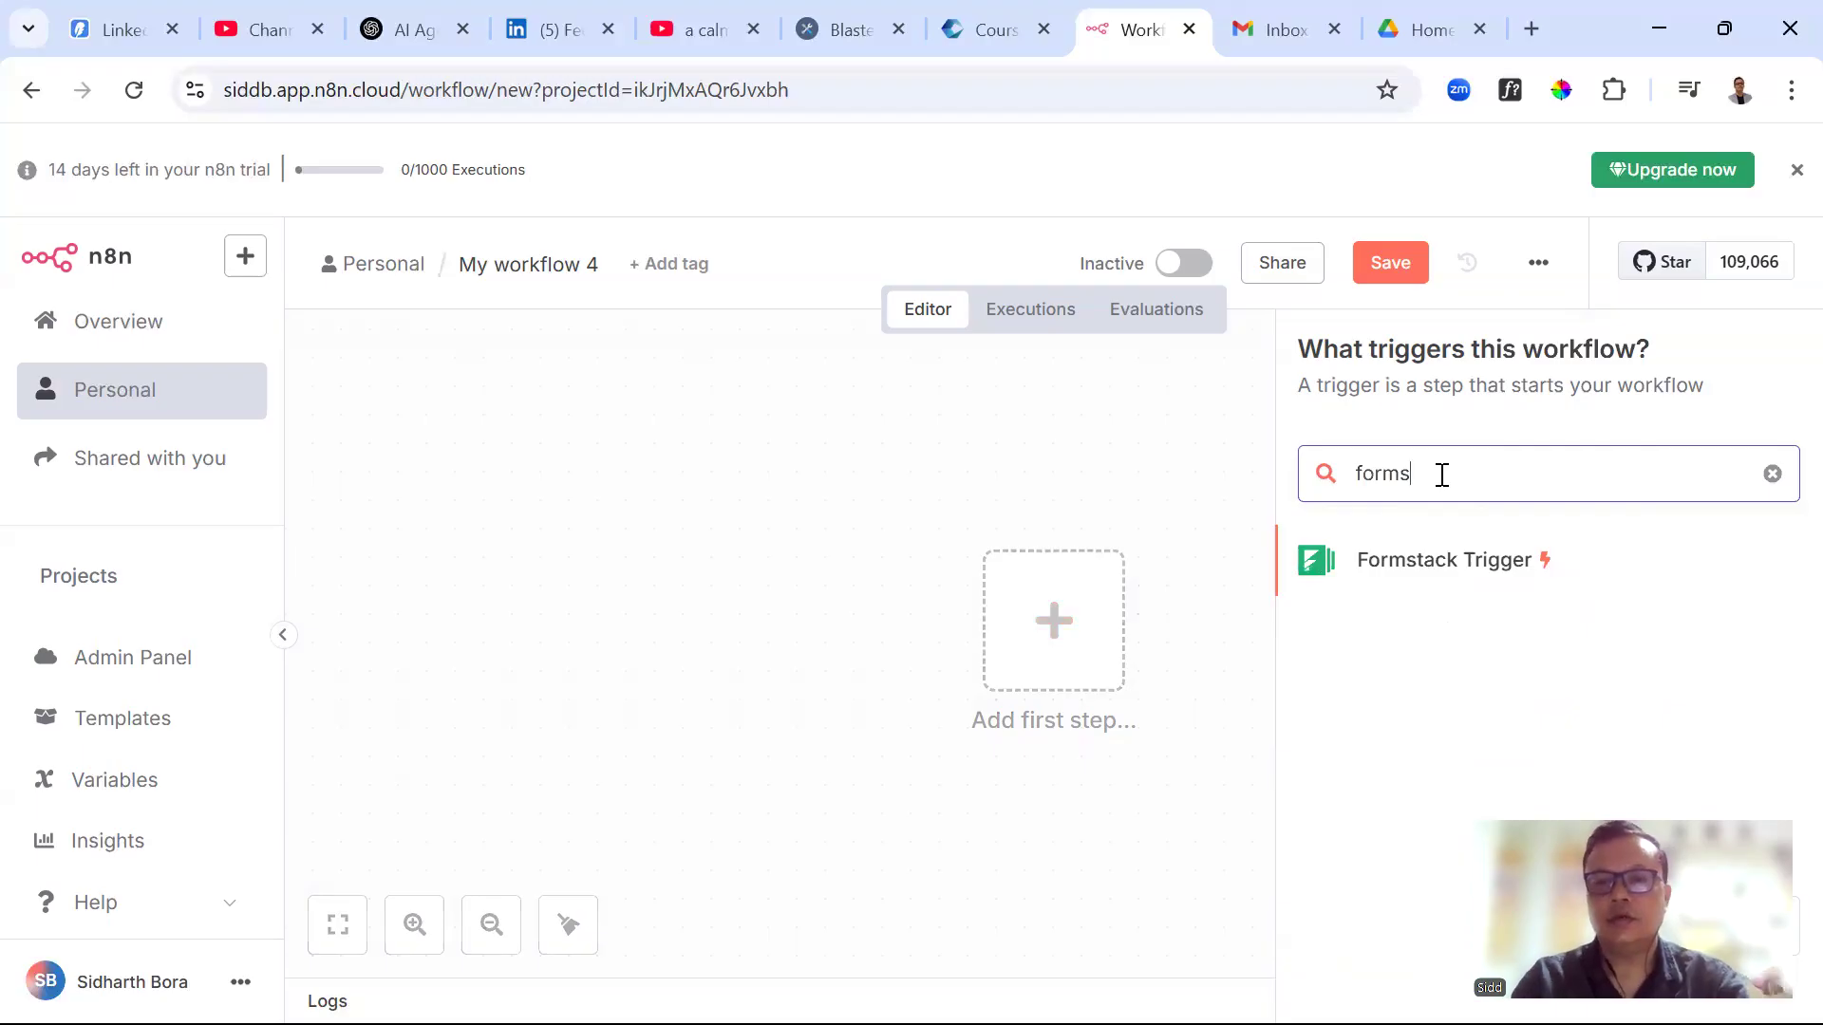
{"action": "key", "text": "BackSpace"}
{"action": "key", "text": "BackSpace"}
{"action": "key", "text": "BackSpace"}
{"action": "key", "text": "BackSpace"}
{"action": "key", "text": "BackSpace"}
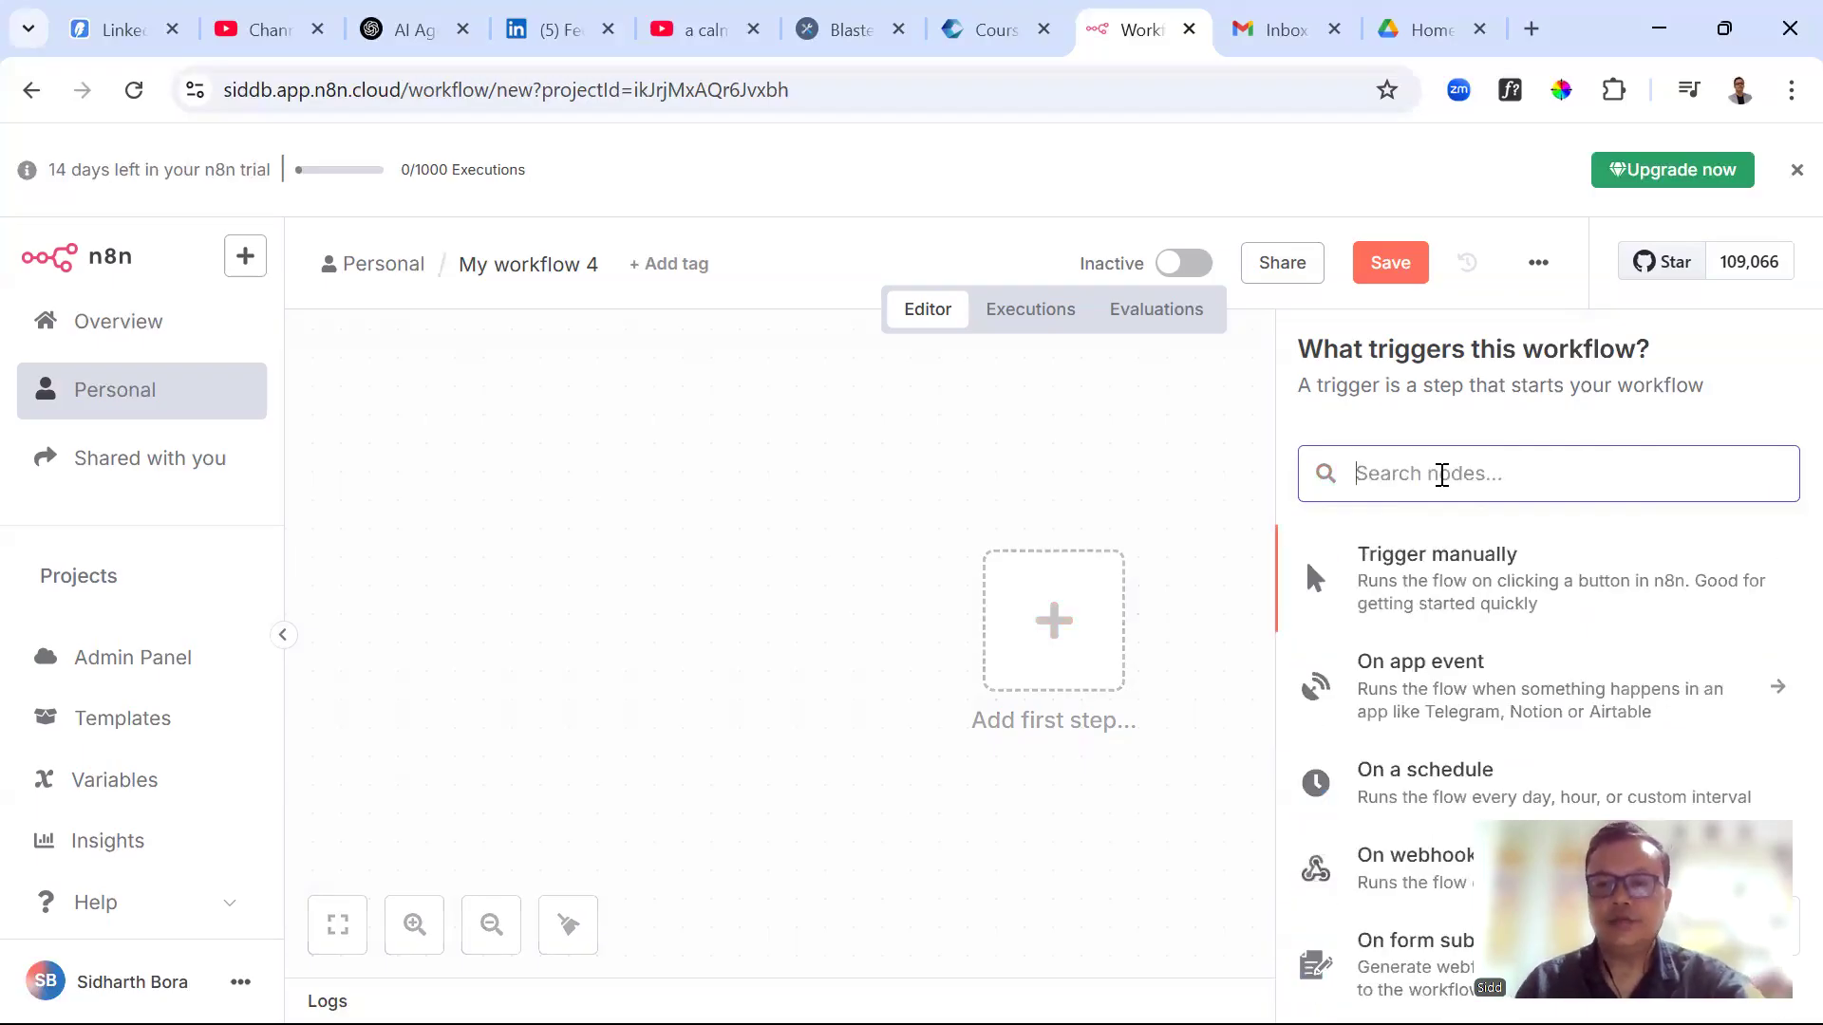
{"action": "scroll", "coordinate": [1443, 581], "scroll_direction": "down", "scroll_amount": 3}
{"action": "scroll", "coordinate": [1530, 686], "scroll_direction": "down", "scroll_amount": 1}
{"action": "scroll", "coordinate": [1530, 682], "scroll_direction": "down", "scroll_amount": 2}
{"action": "scroll", "coordinate": [1528, 683], "scroll_direction": "up", "scroll_amount": 2}
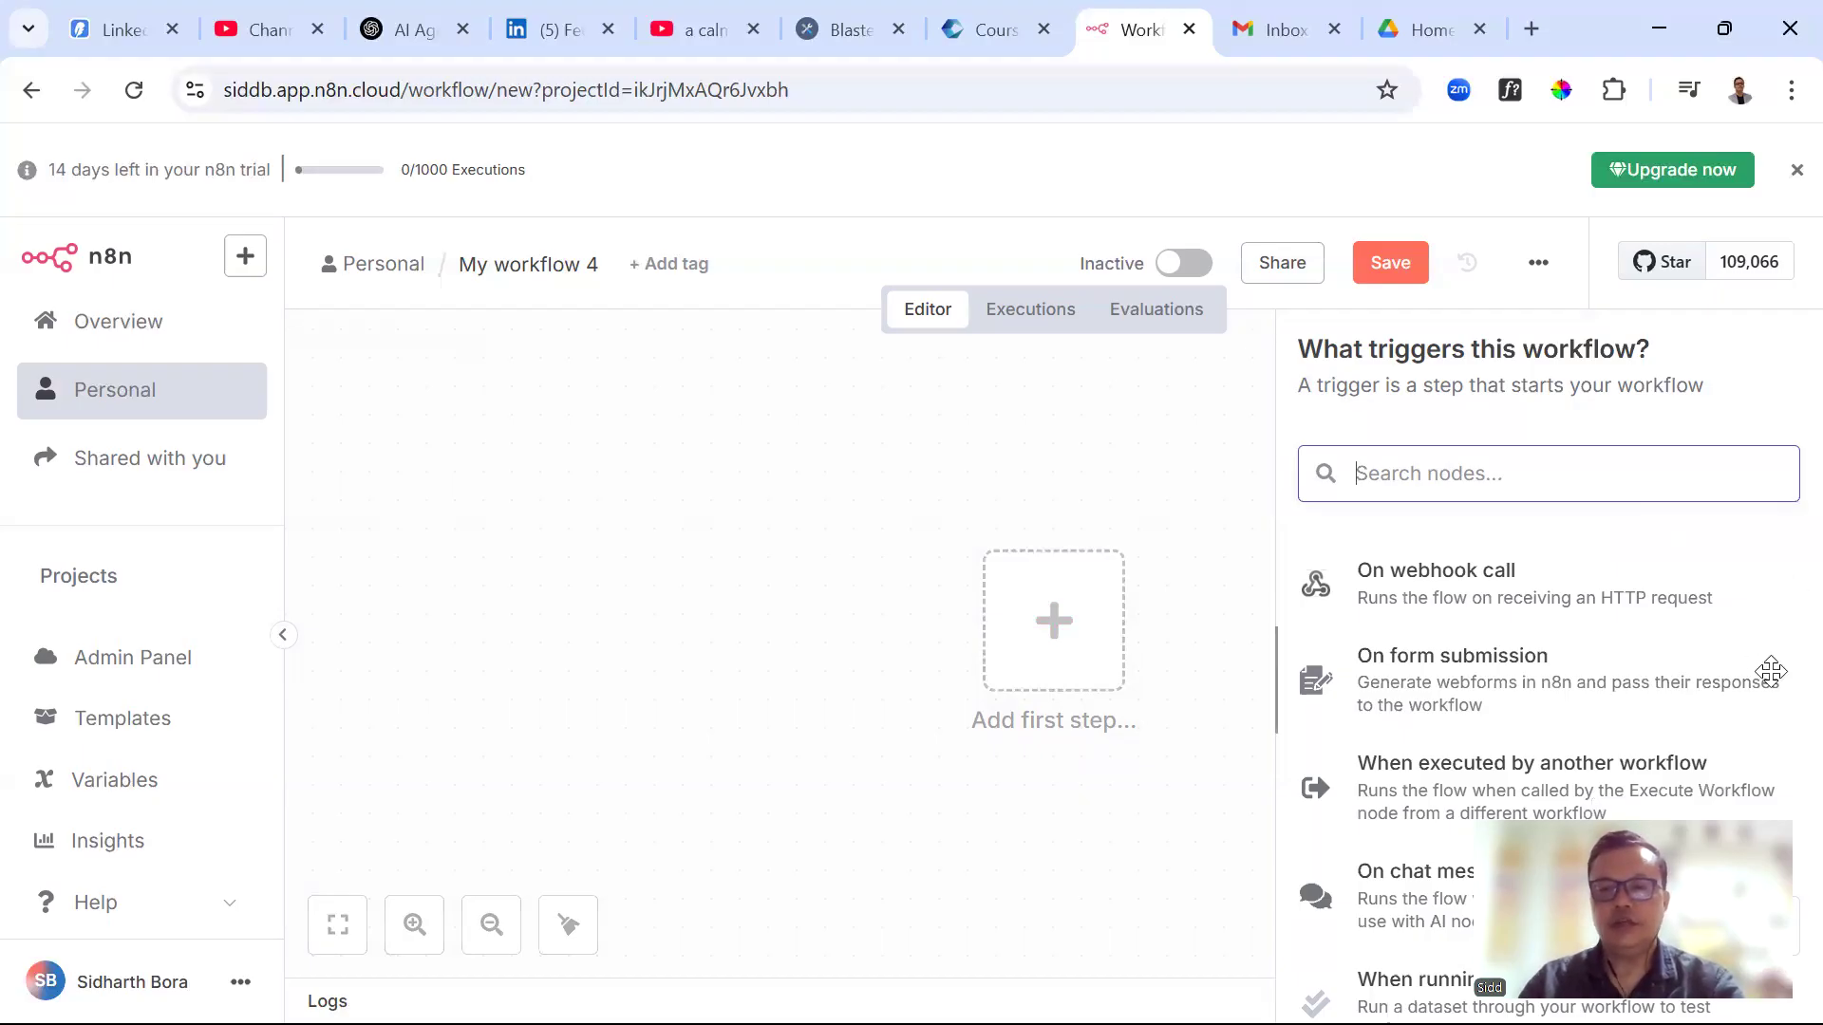
{"action": "left_click", "coordinate": [1472, 698]}
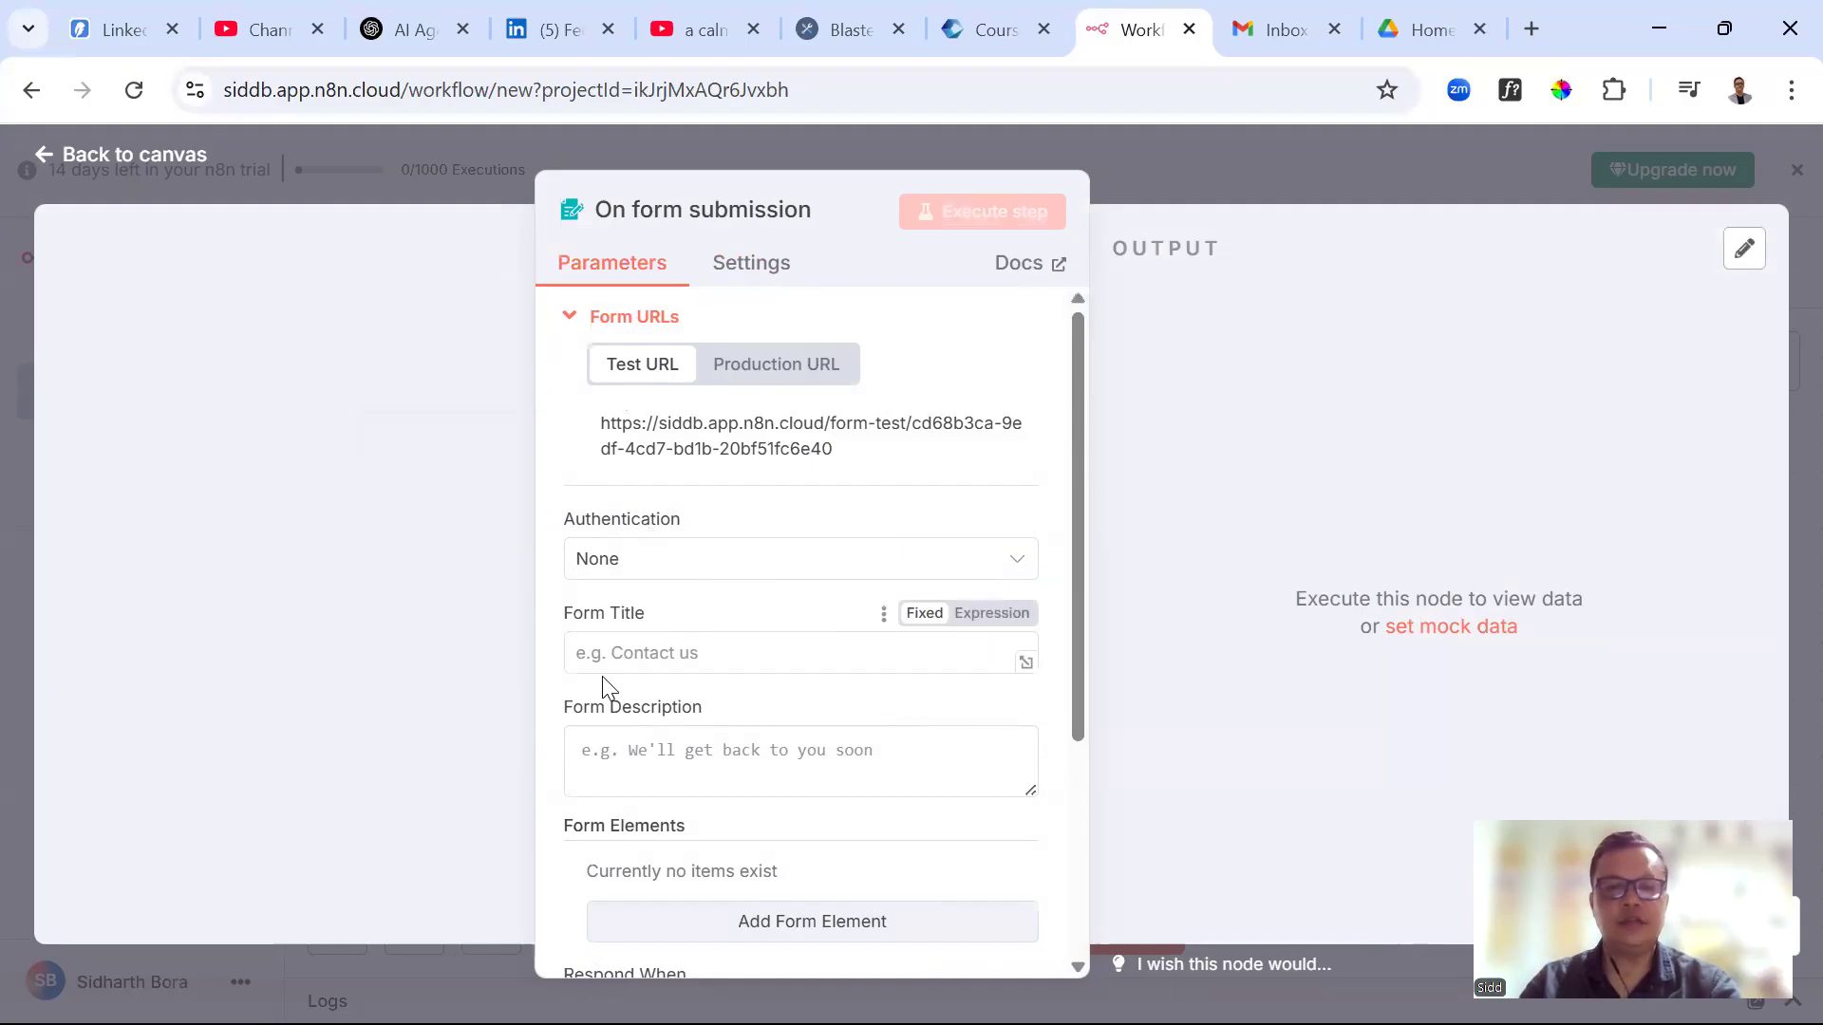
Title the form 'Contact us', describe it as 'Contact form to capture the details', then switch to Google Drive
{"action": "left_click", "coordinate": [659, 653]}
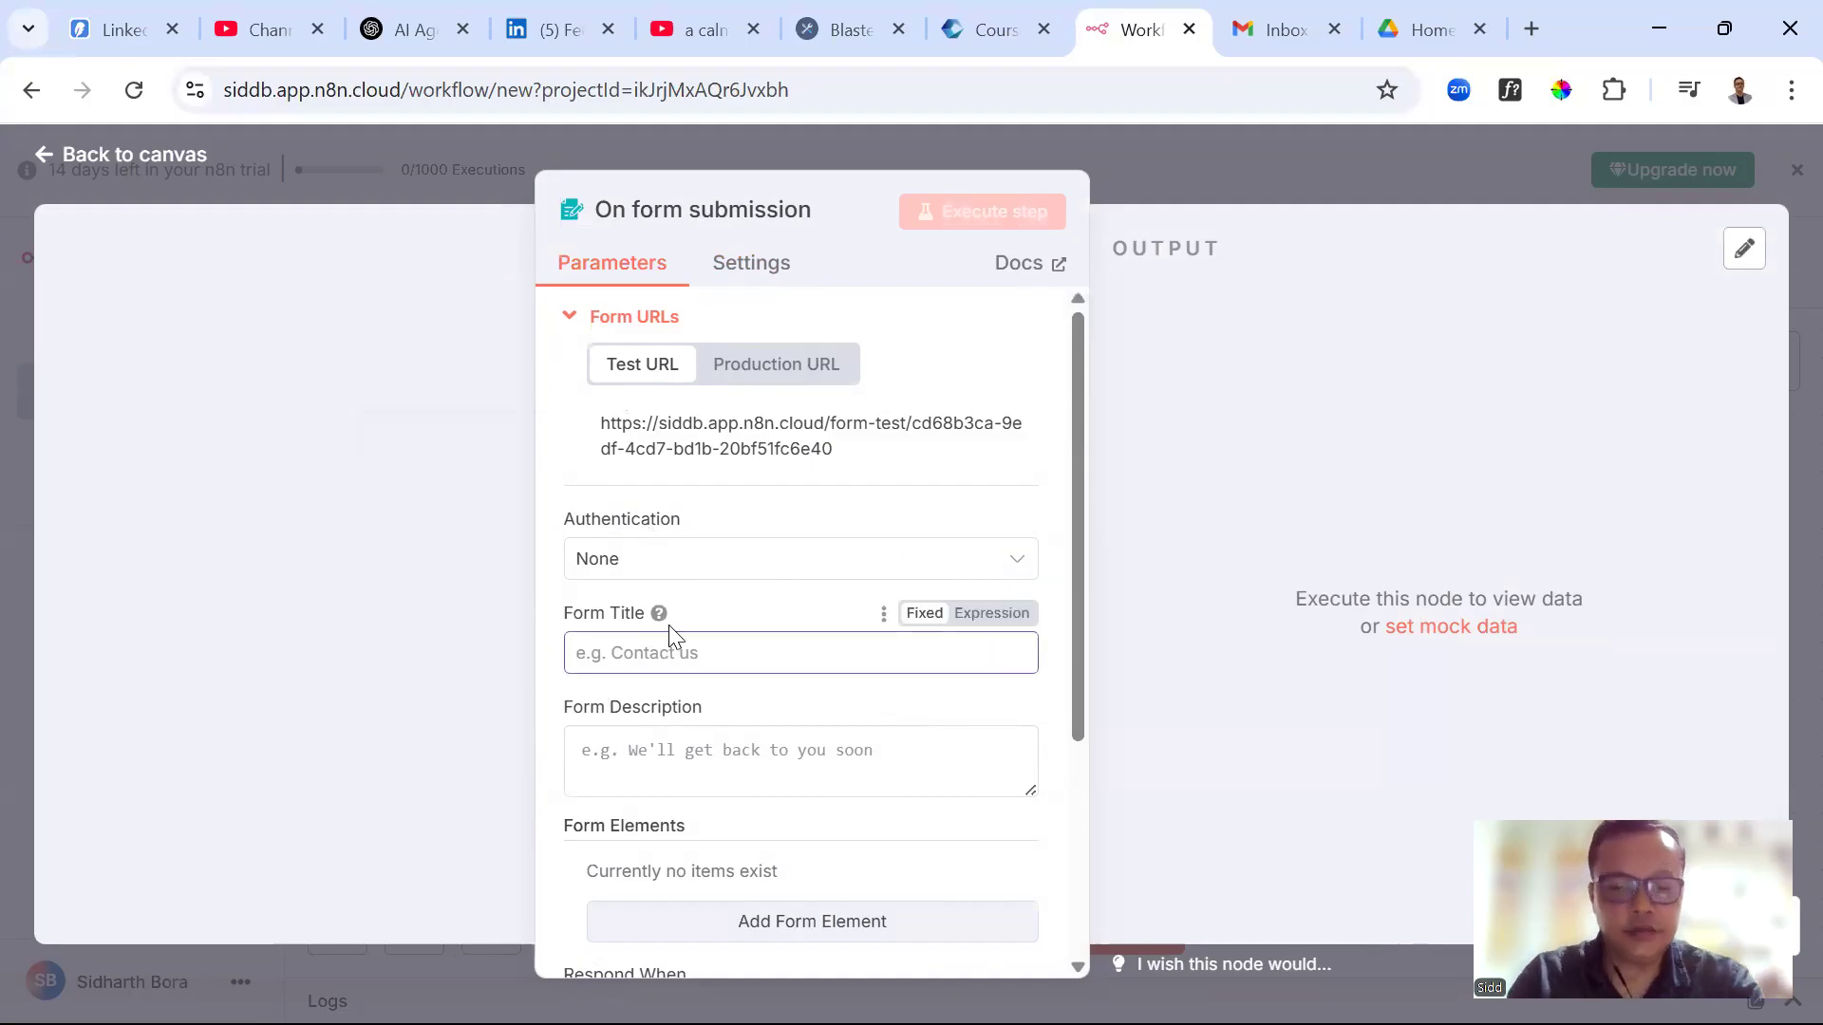
{"action": "type", "text": "Contact us"}
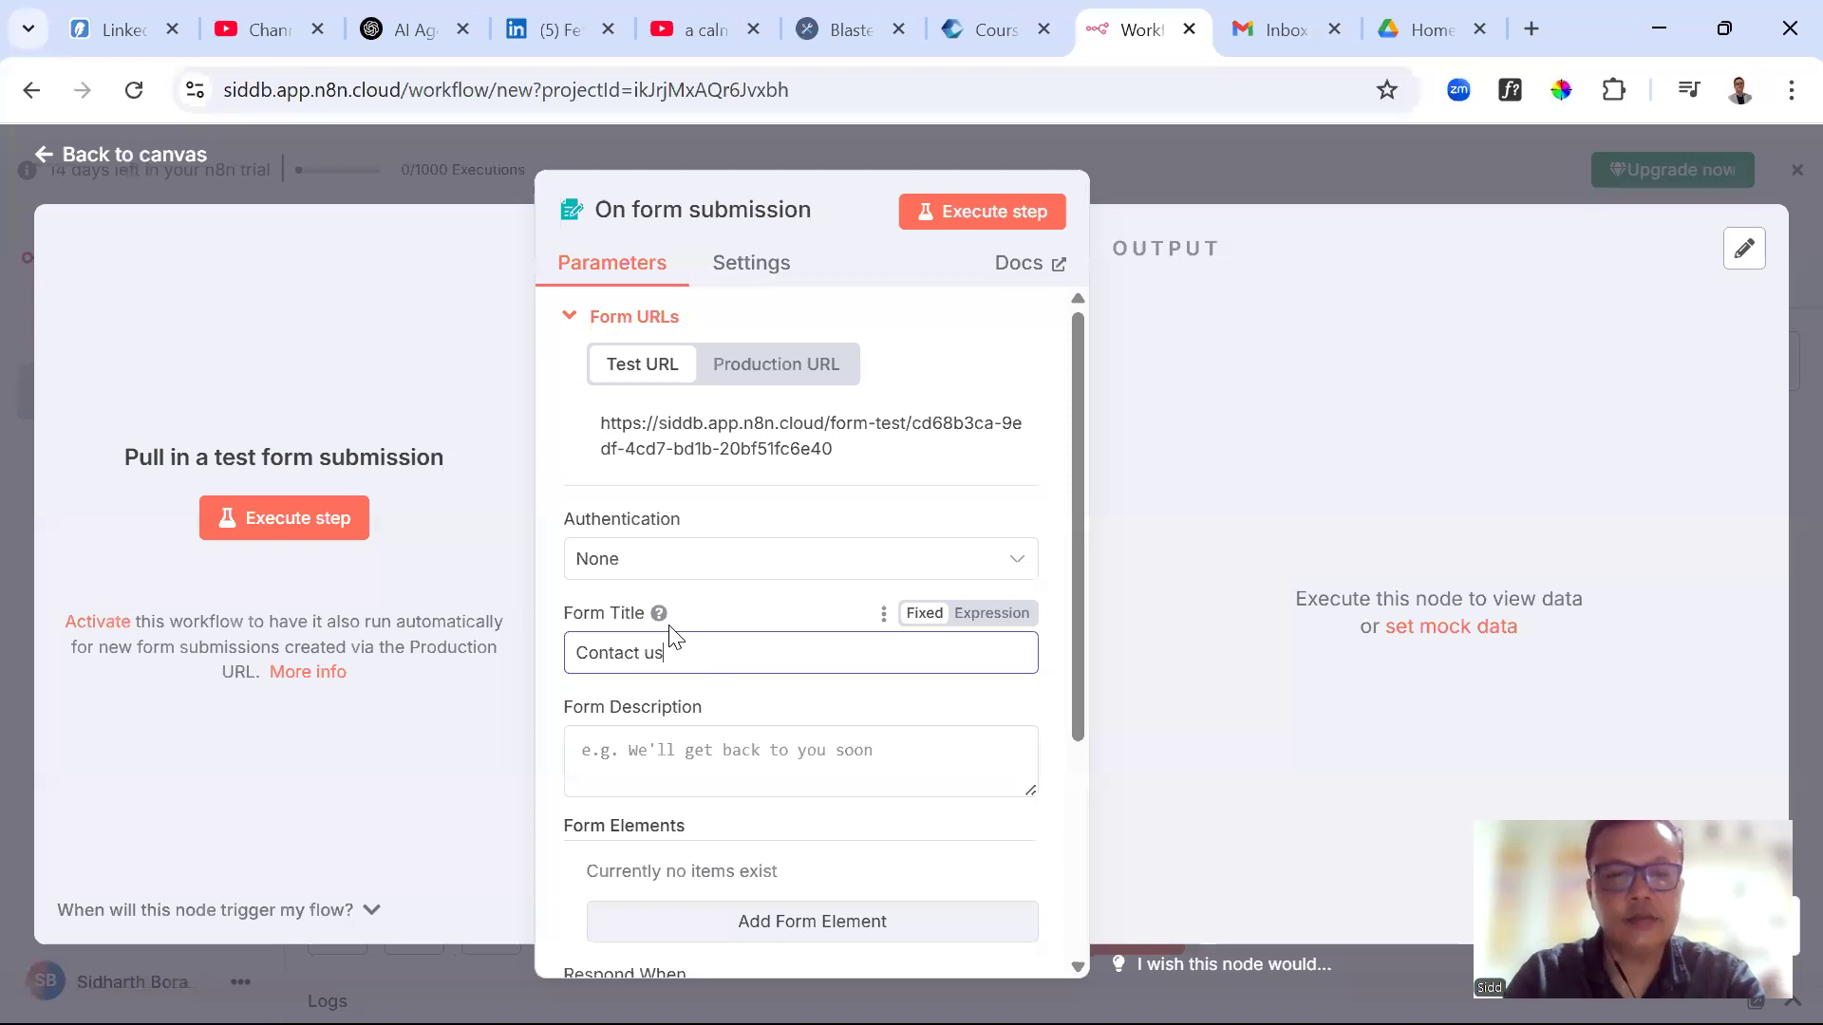
{"action": "left_click", "coordinate": [692, 764]}
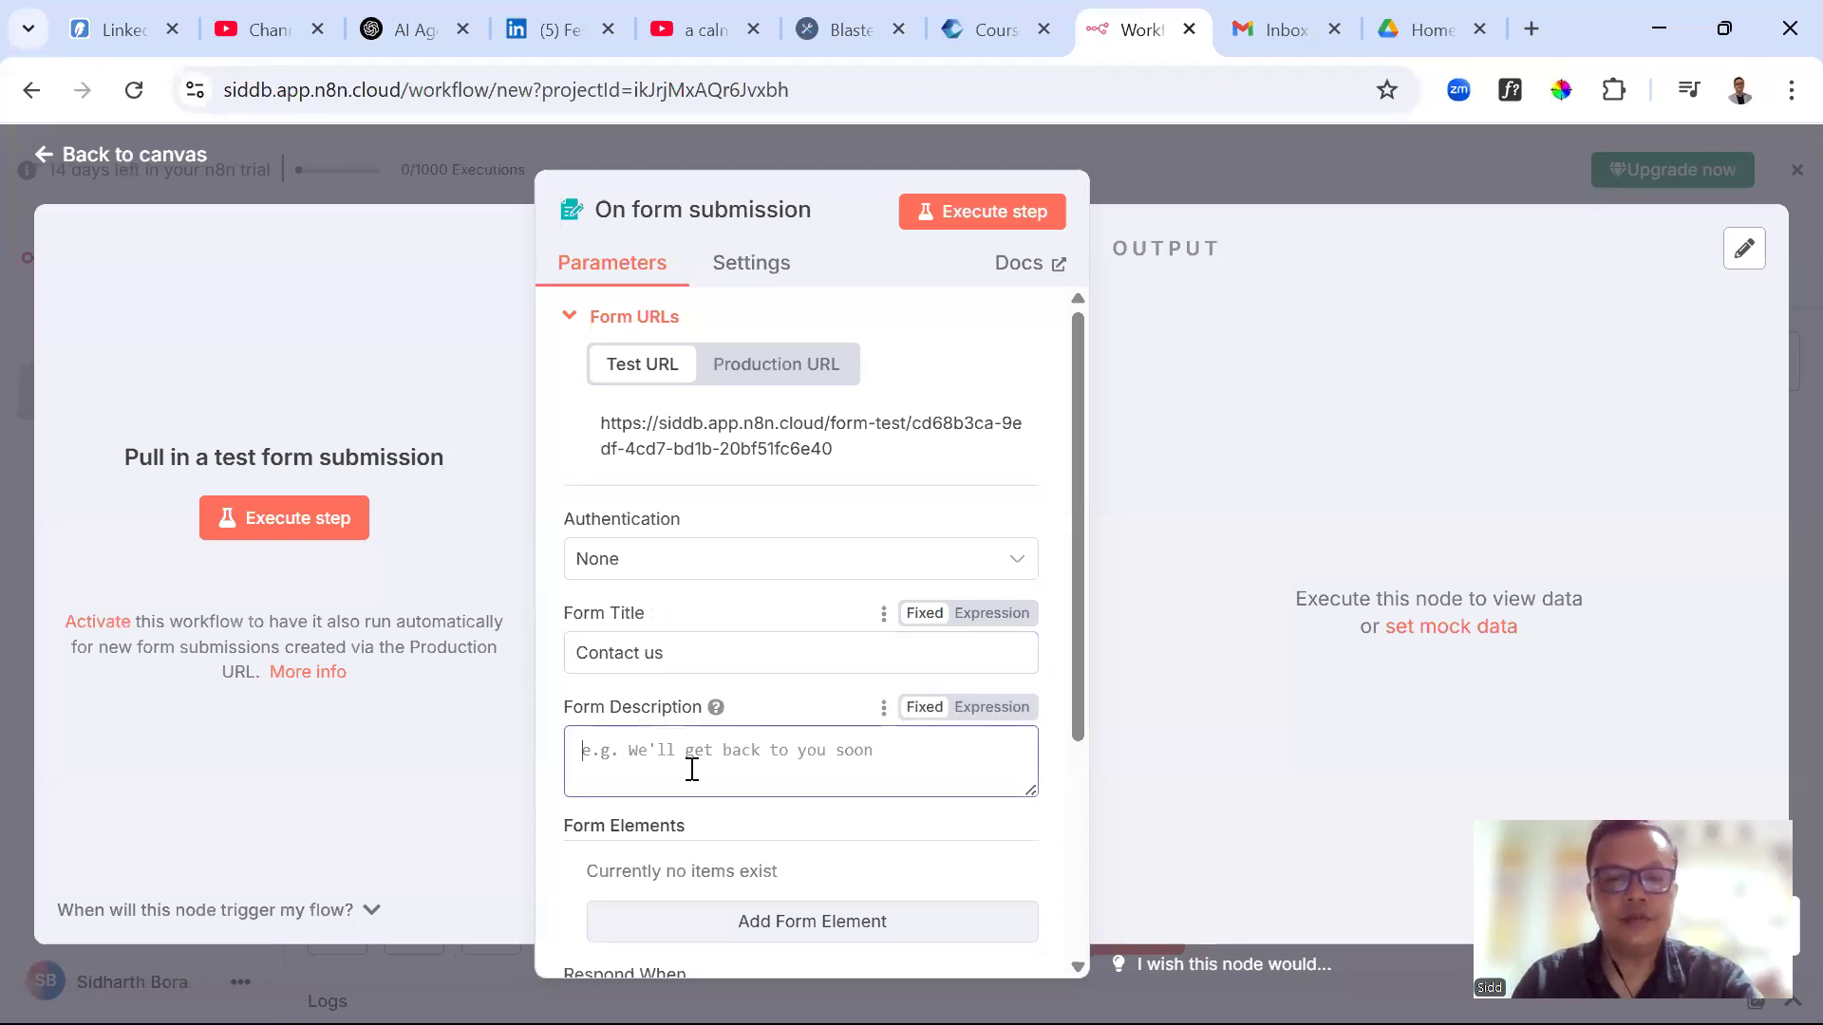
{"action": "type", "text": "Contac"}
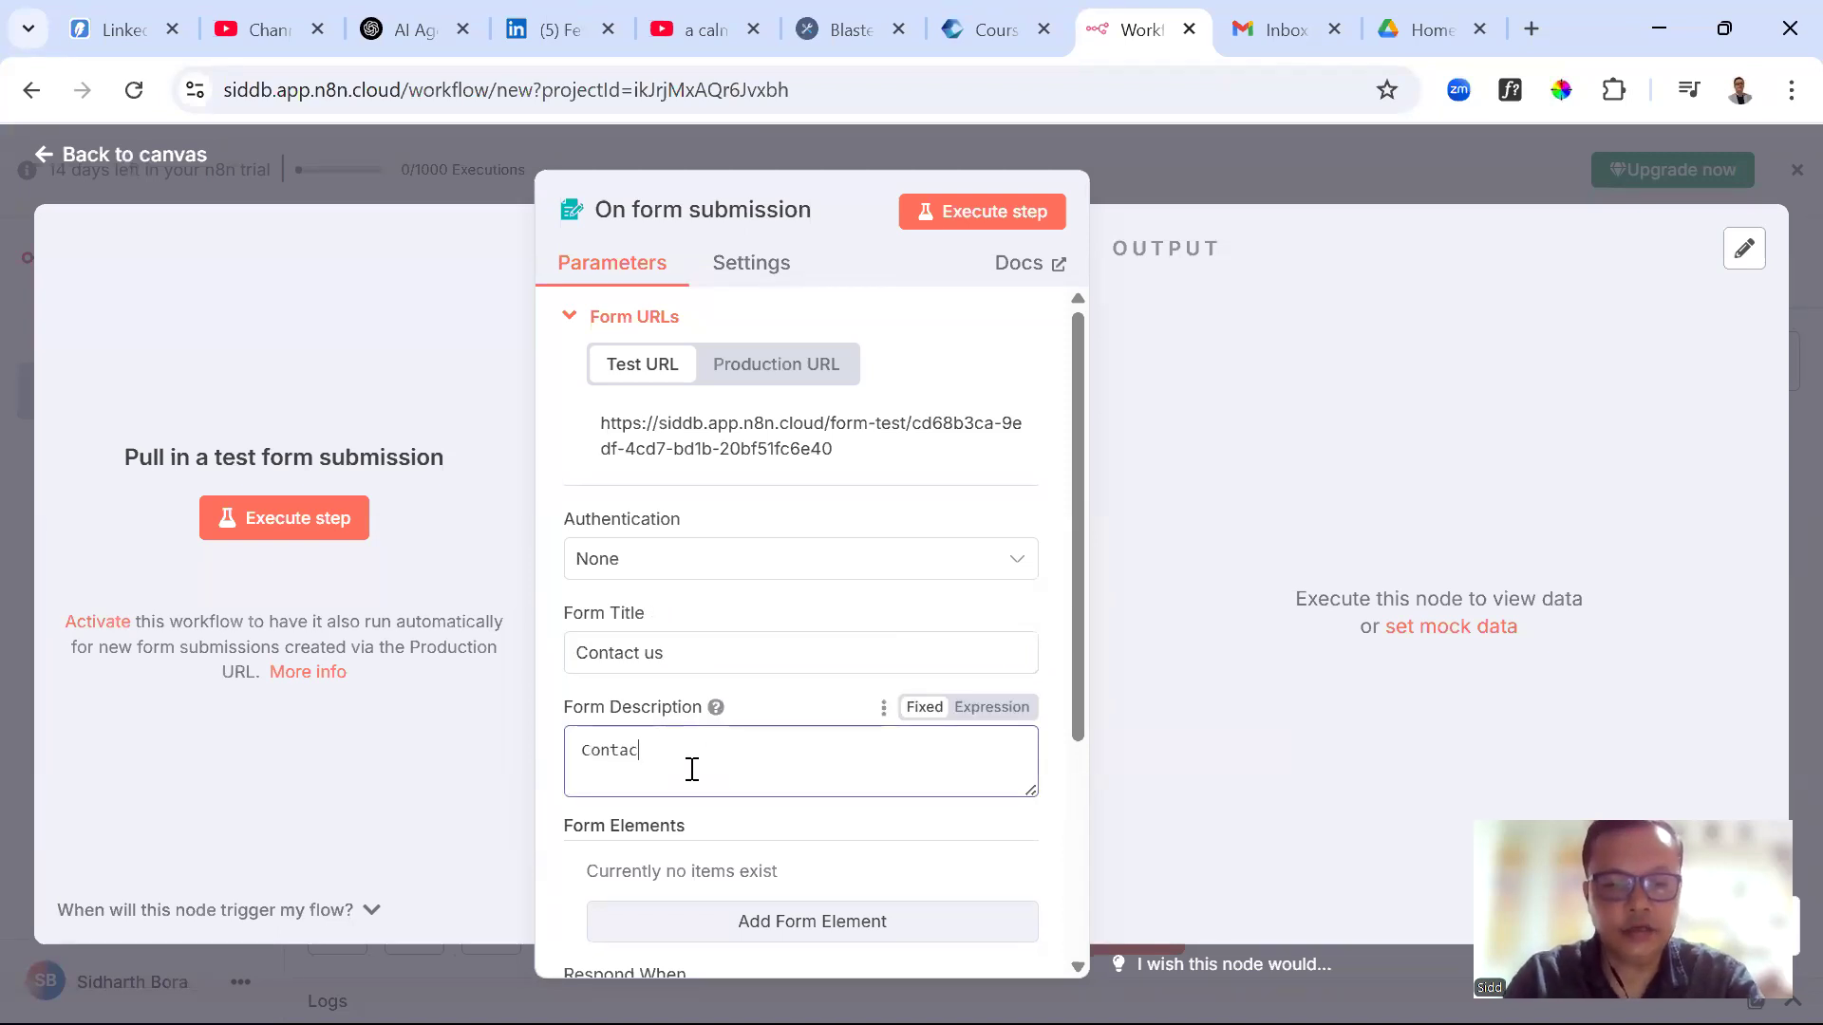
{"action": "type", "text": "t form to ca"}
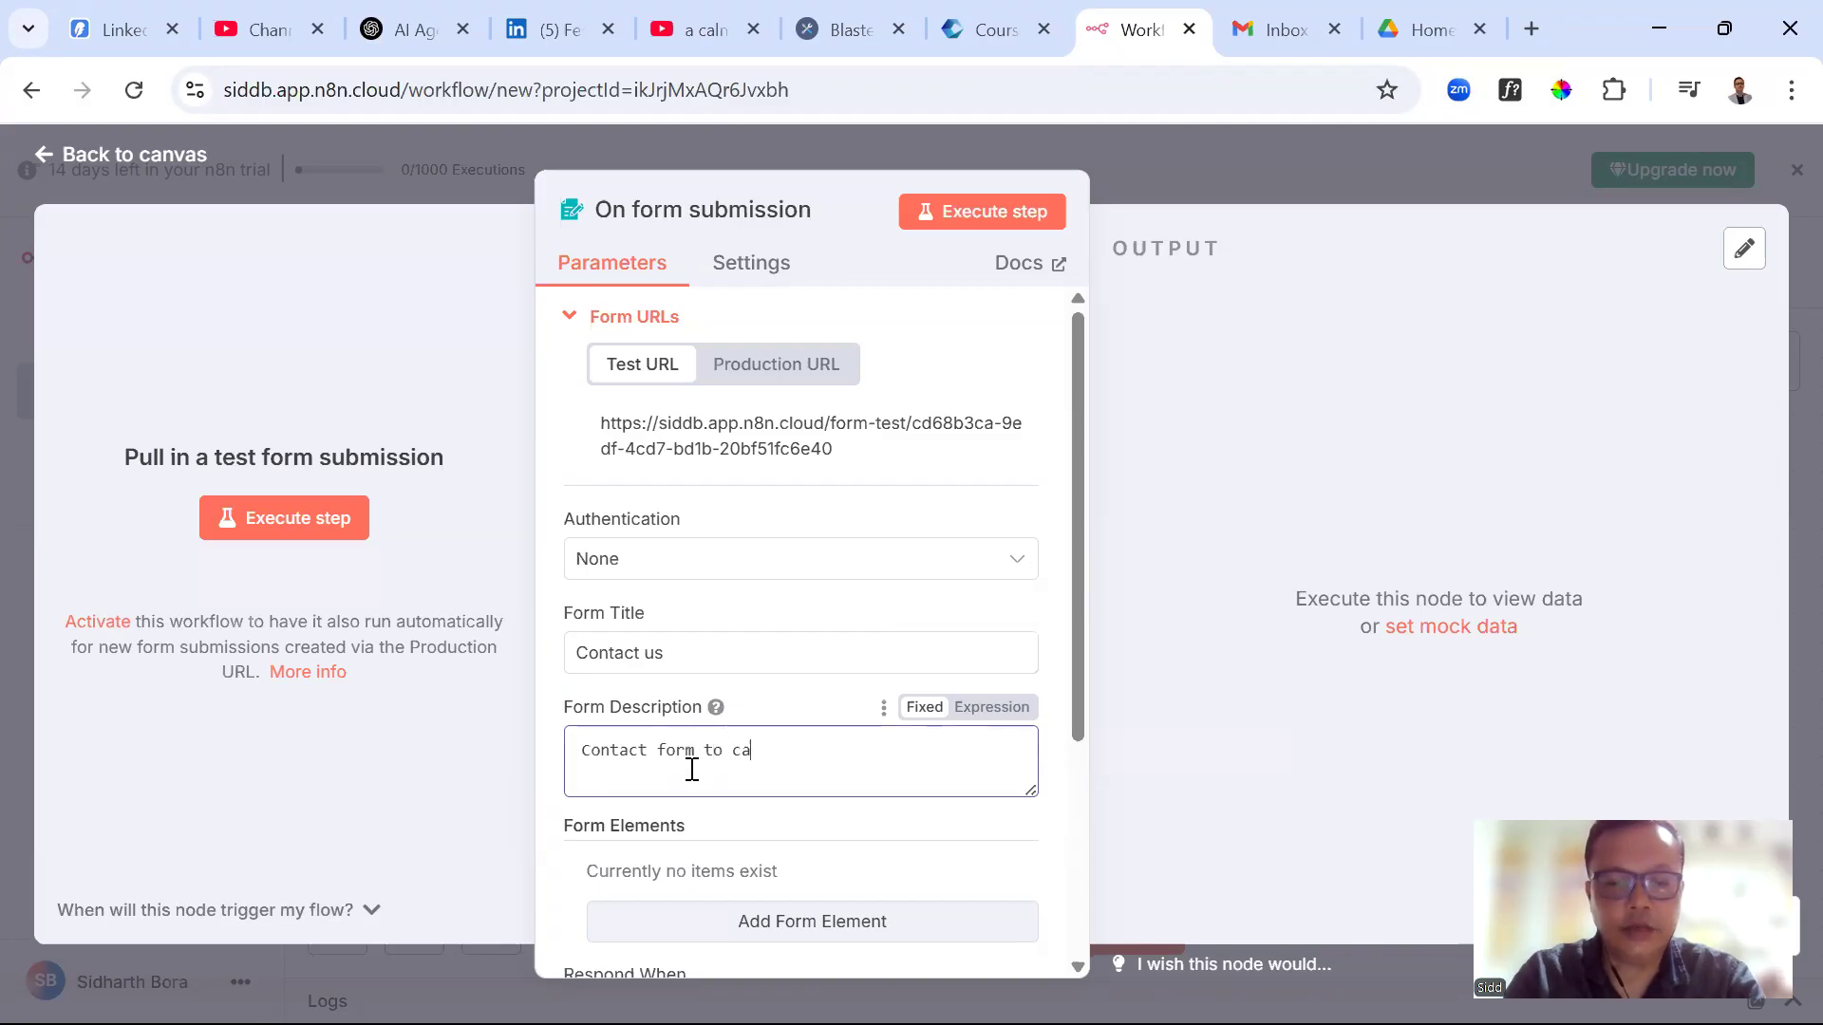
{"action": "type", "text": "pture the details"}
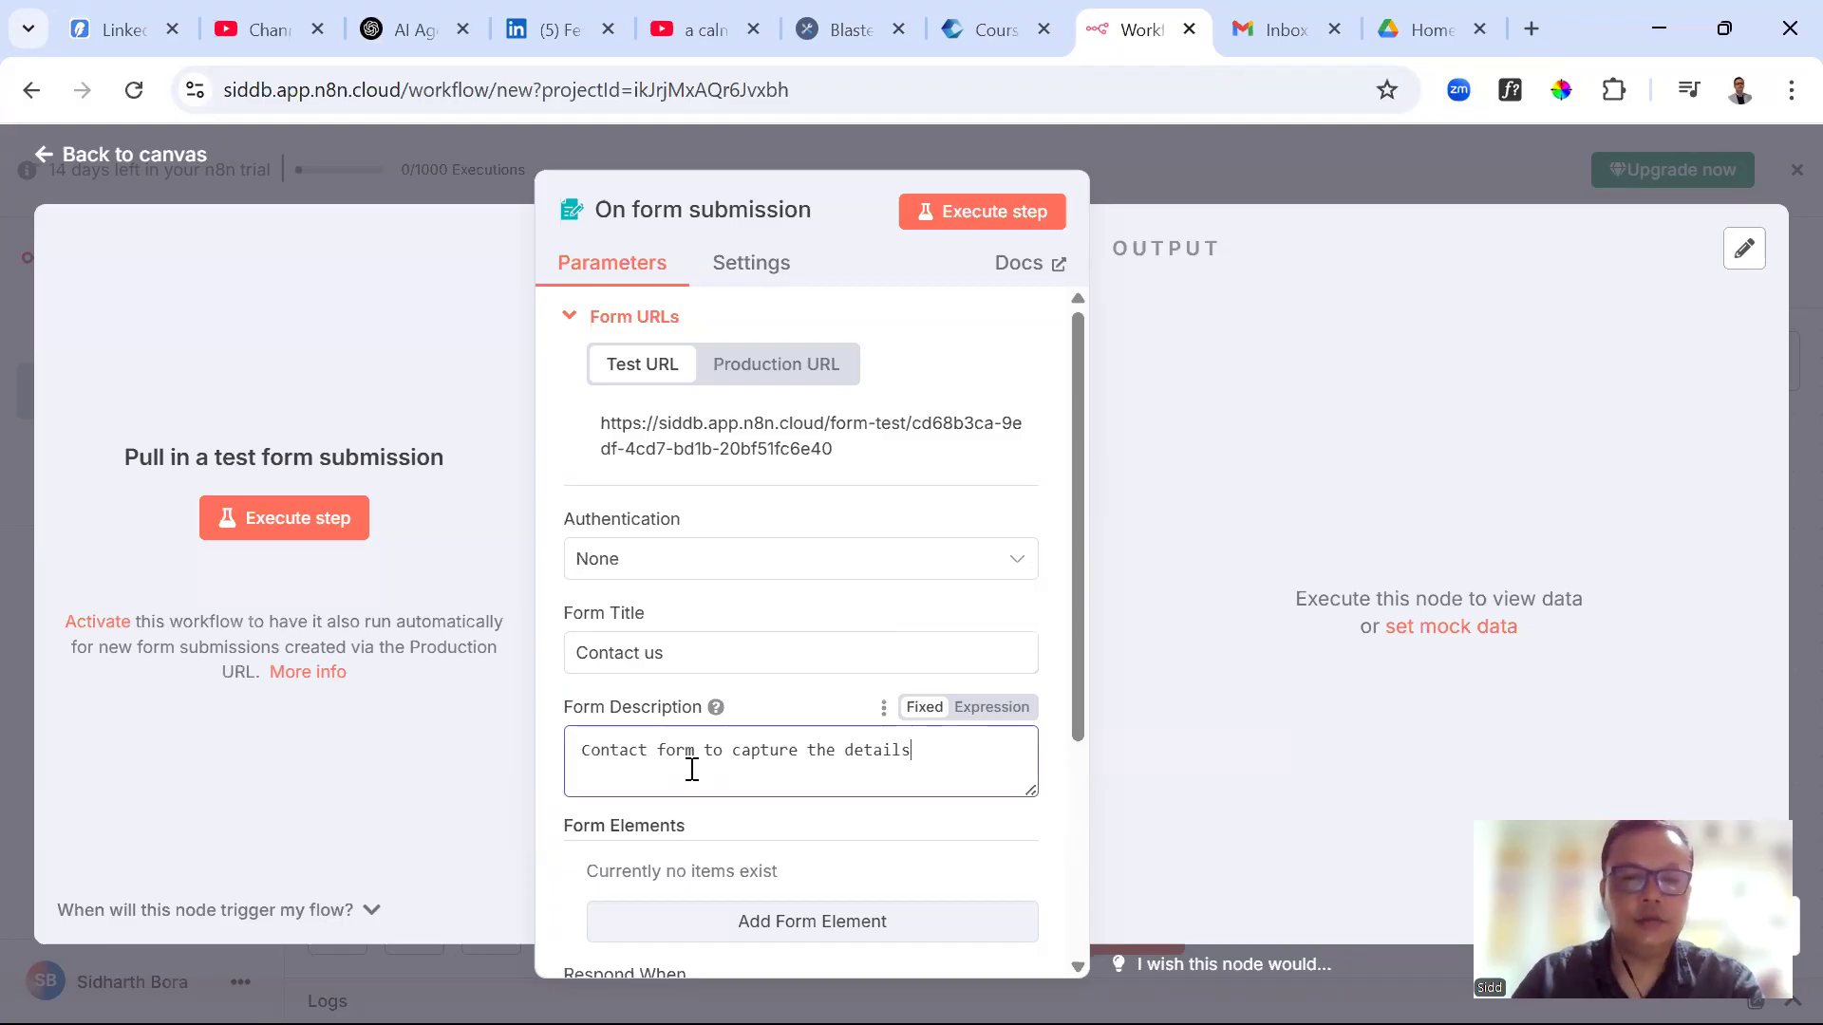
{"action": "scroll", "coordinate": [744, 757], "scroll_direction": "down", "scroll_amount": 1}
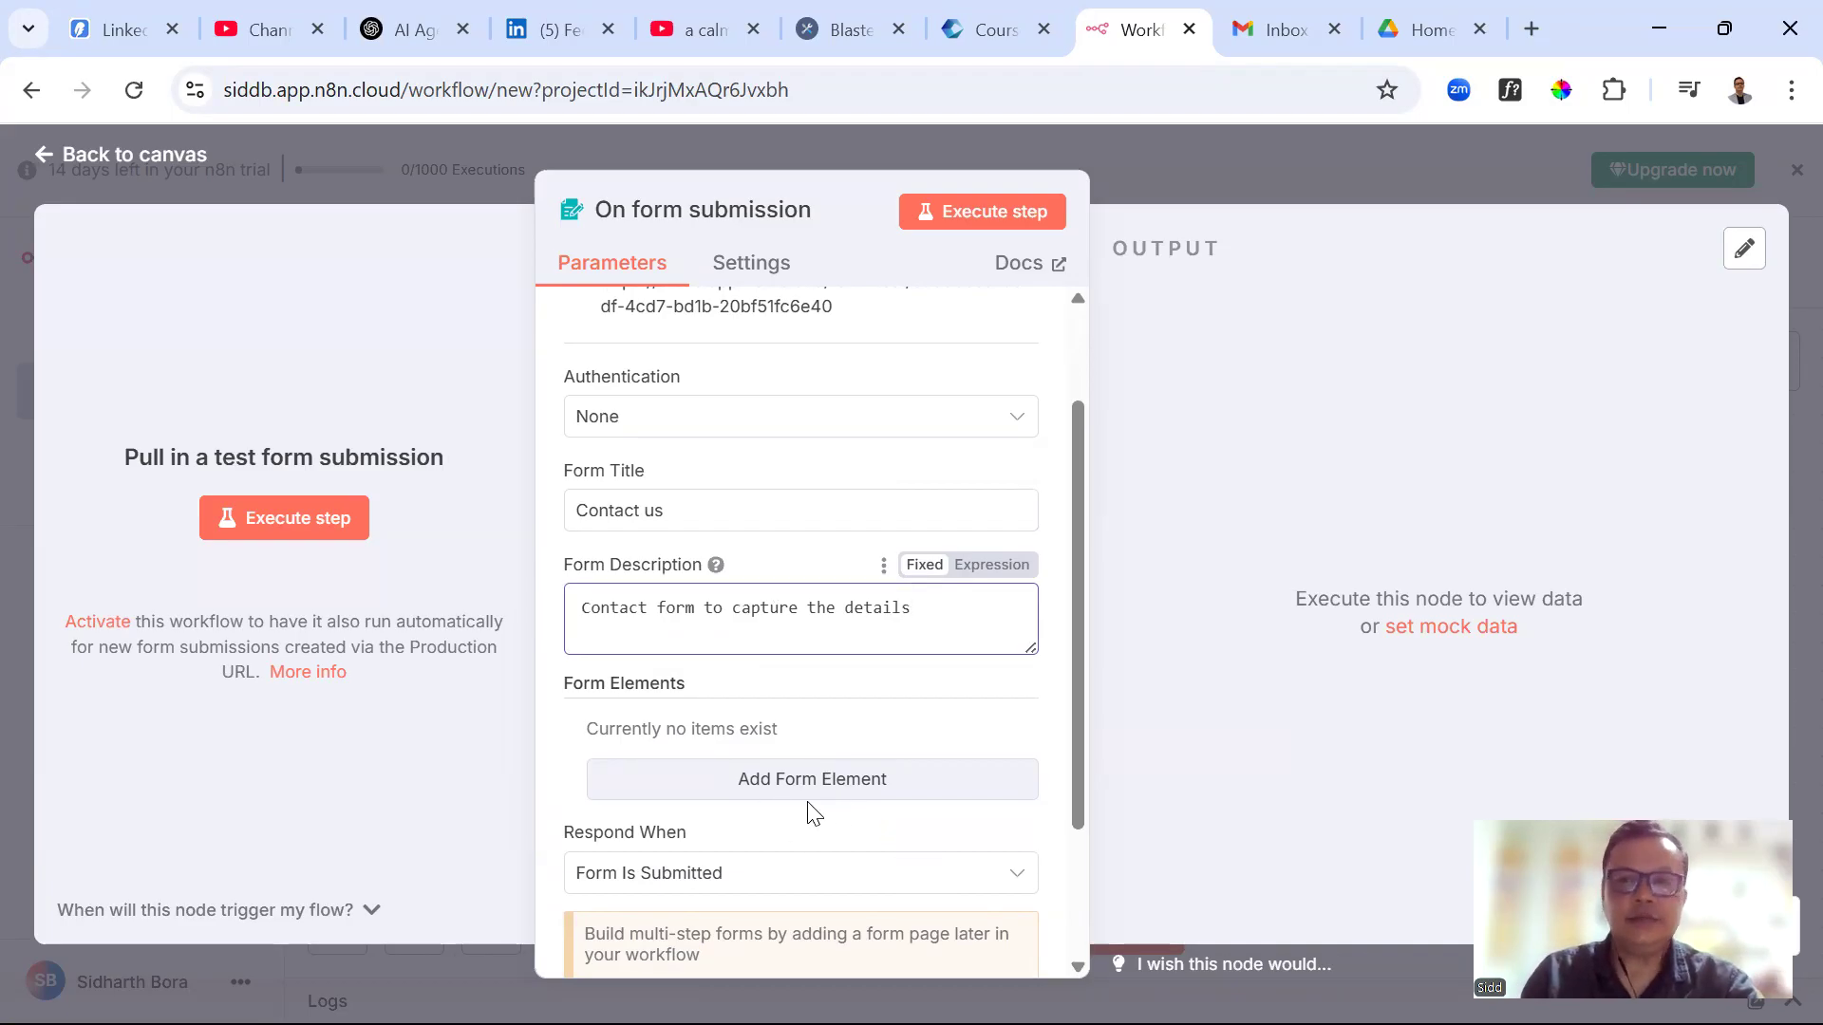
{"action": "left_click", "coordinate": [1431, 34]}
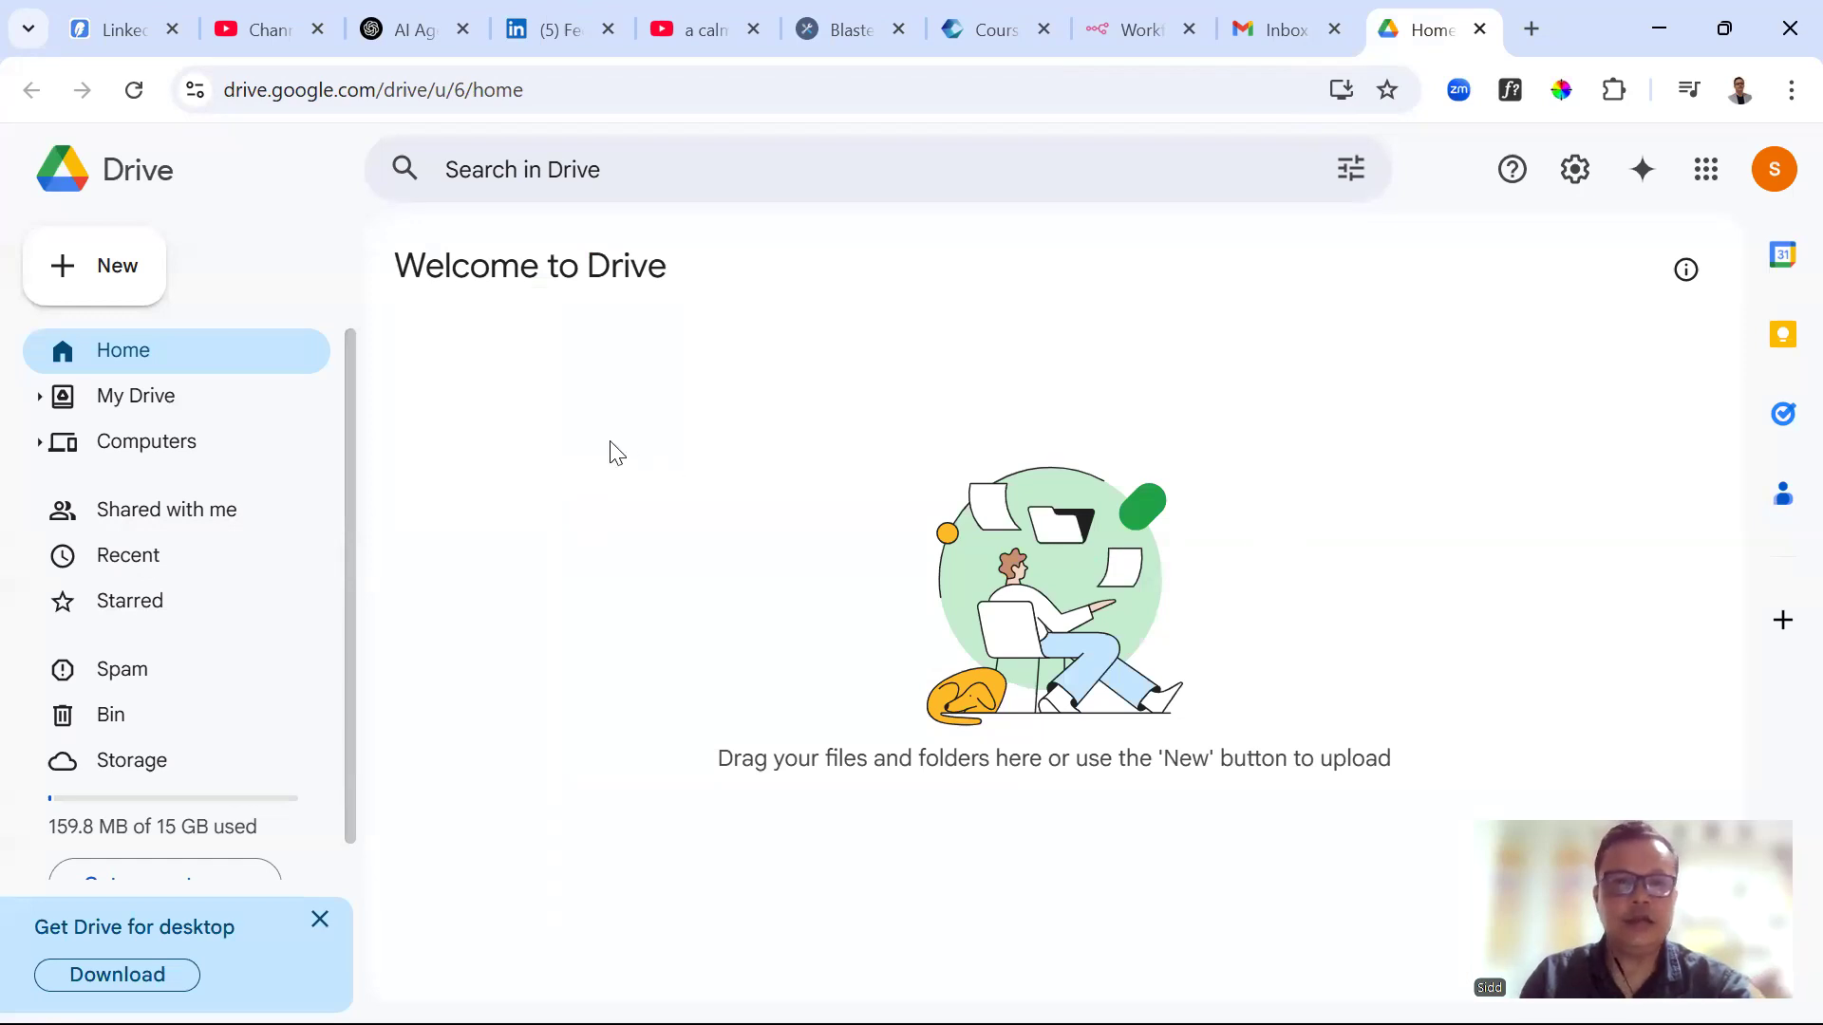
Create a blank Google Sheets spreadsheet from Drive's New menu
{"action": "left_click", "coordinate": [118, 291]}
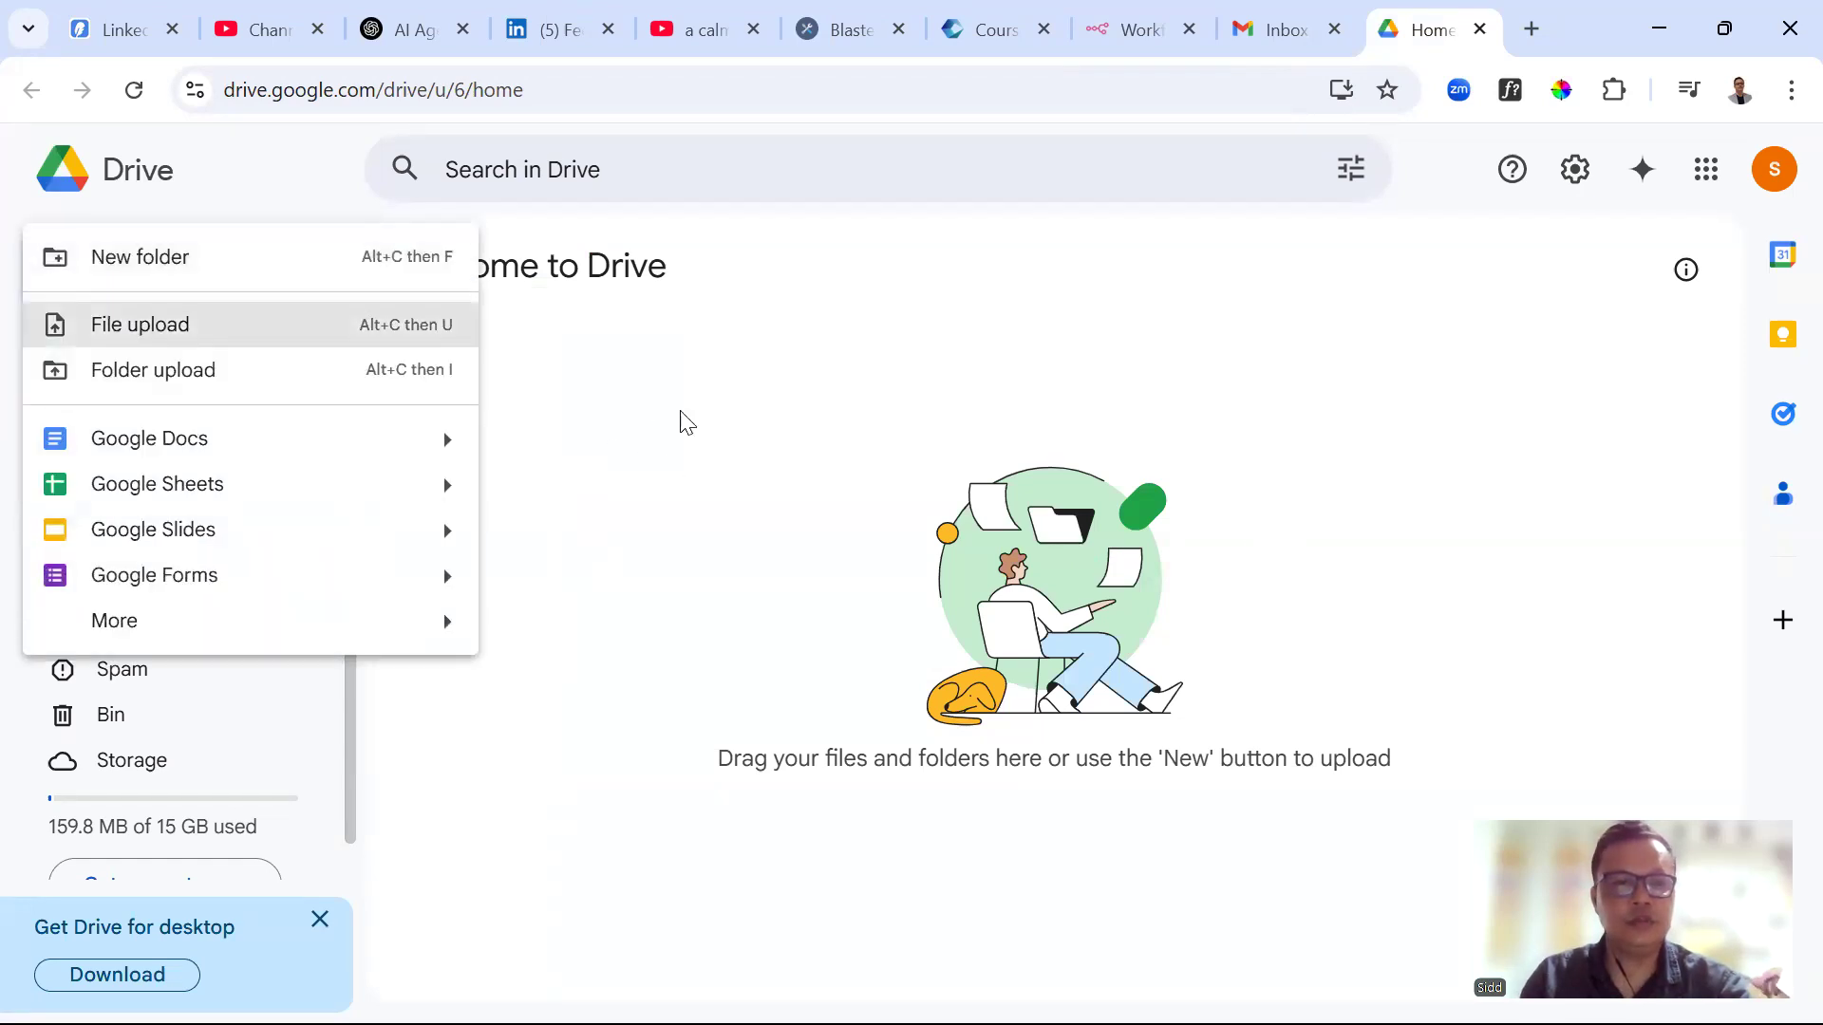
{"action": "left_click", "coordinate": [239, 494]}
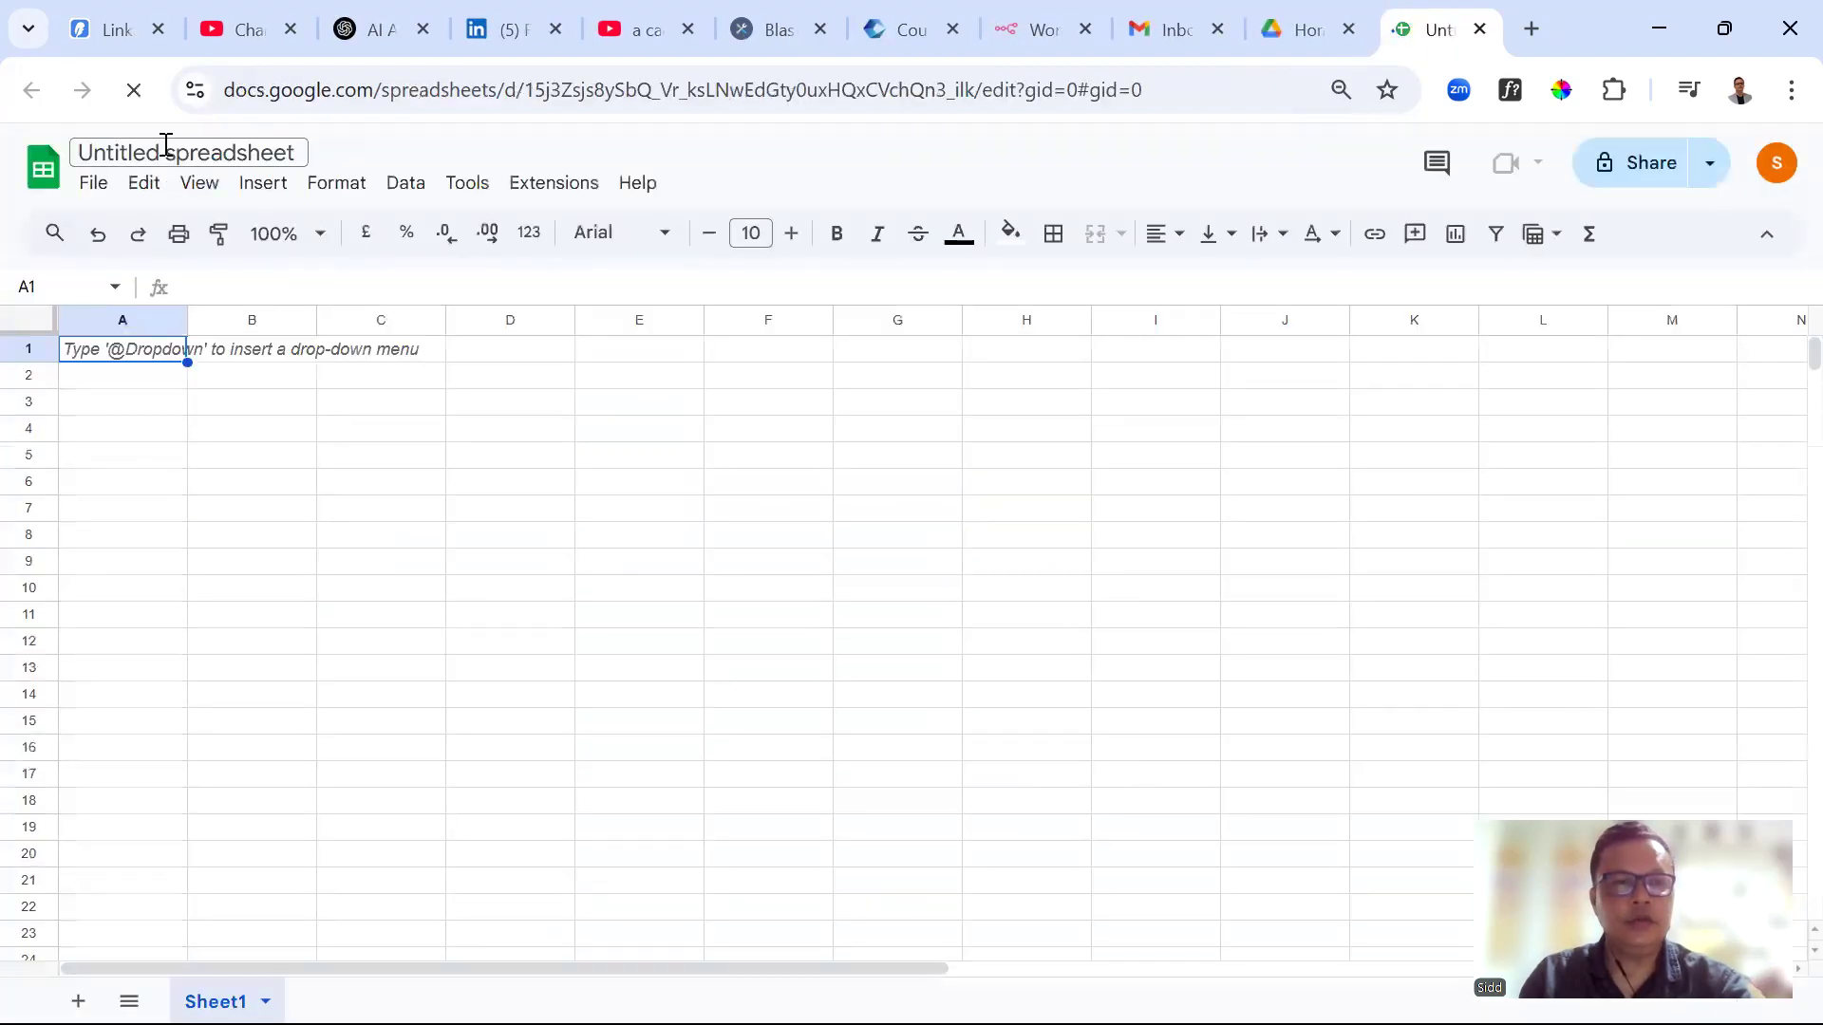
Name the spreadsheet Sheet1 and rename its tab to Details
{"action": "left_click", "coordinate": [163, 150]}
{"action": "type", "text": "sheet1"}
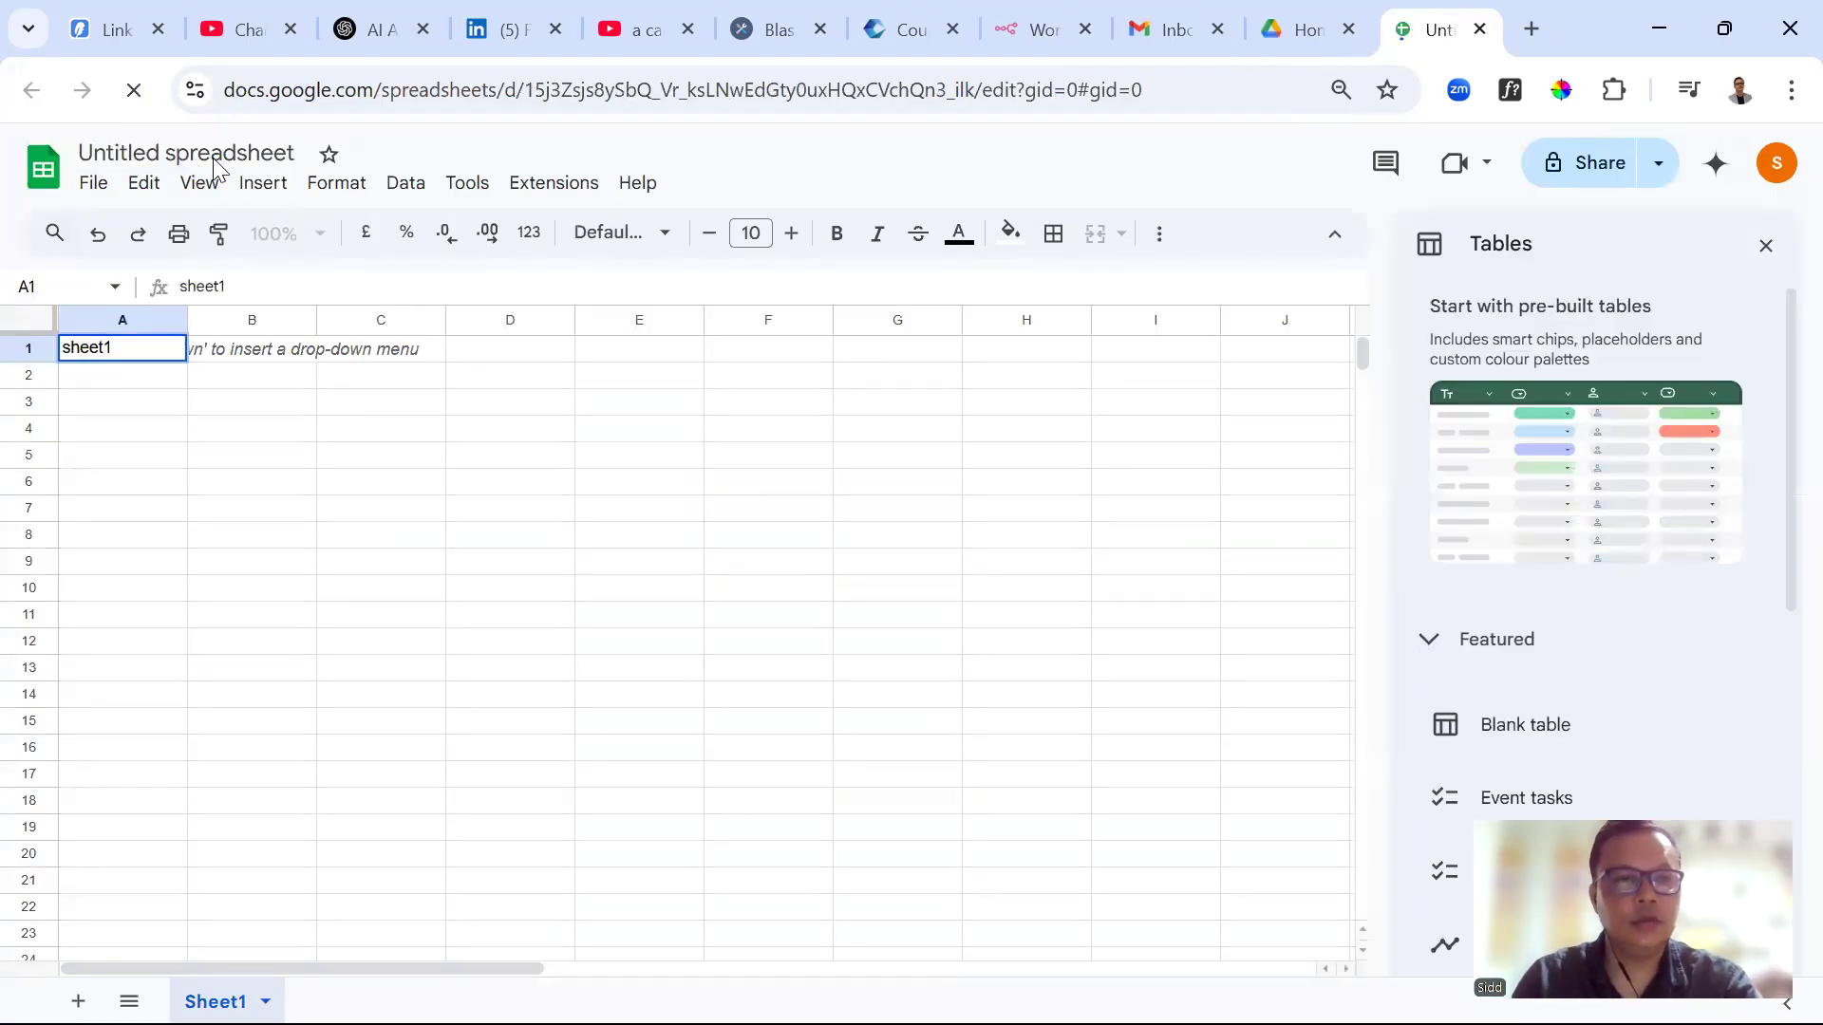
{"action": "left_click", "coordinate": [216, 152]}
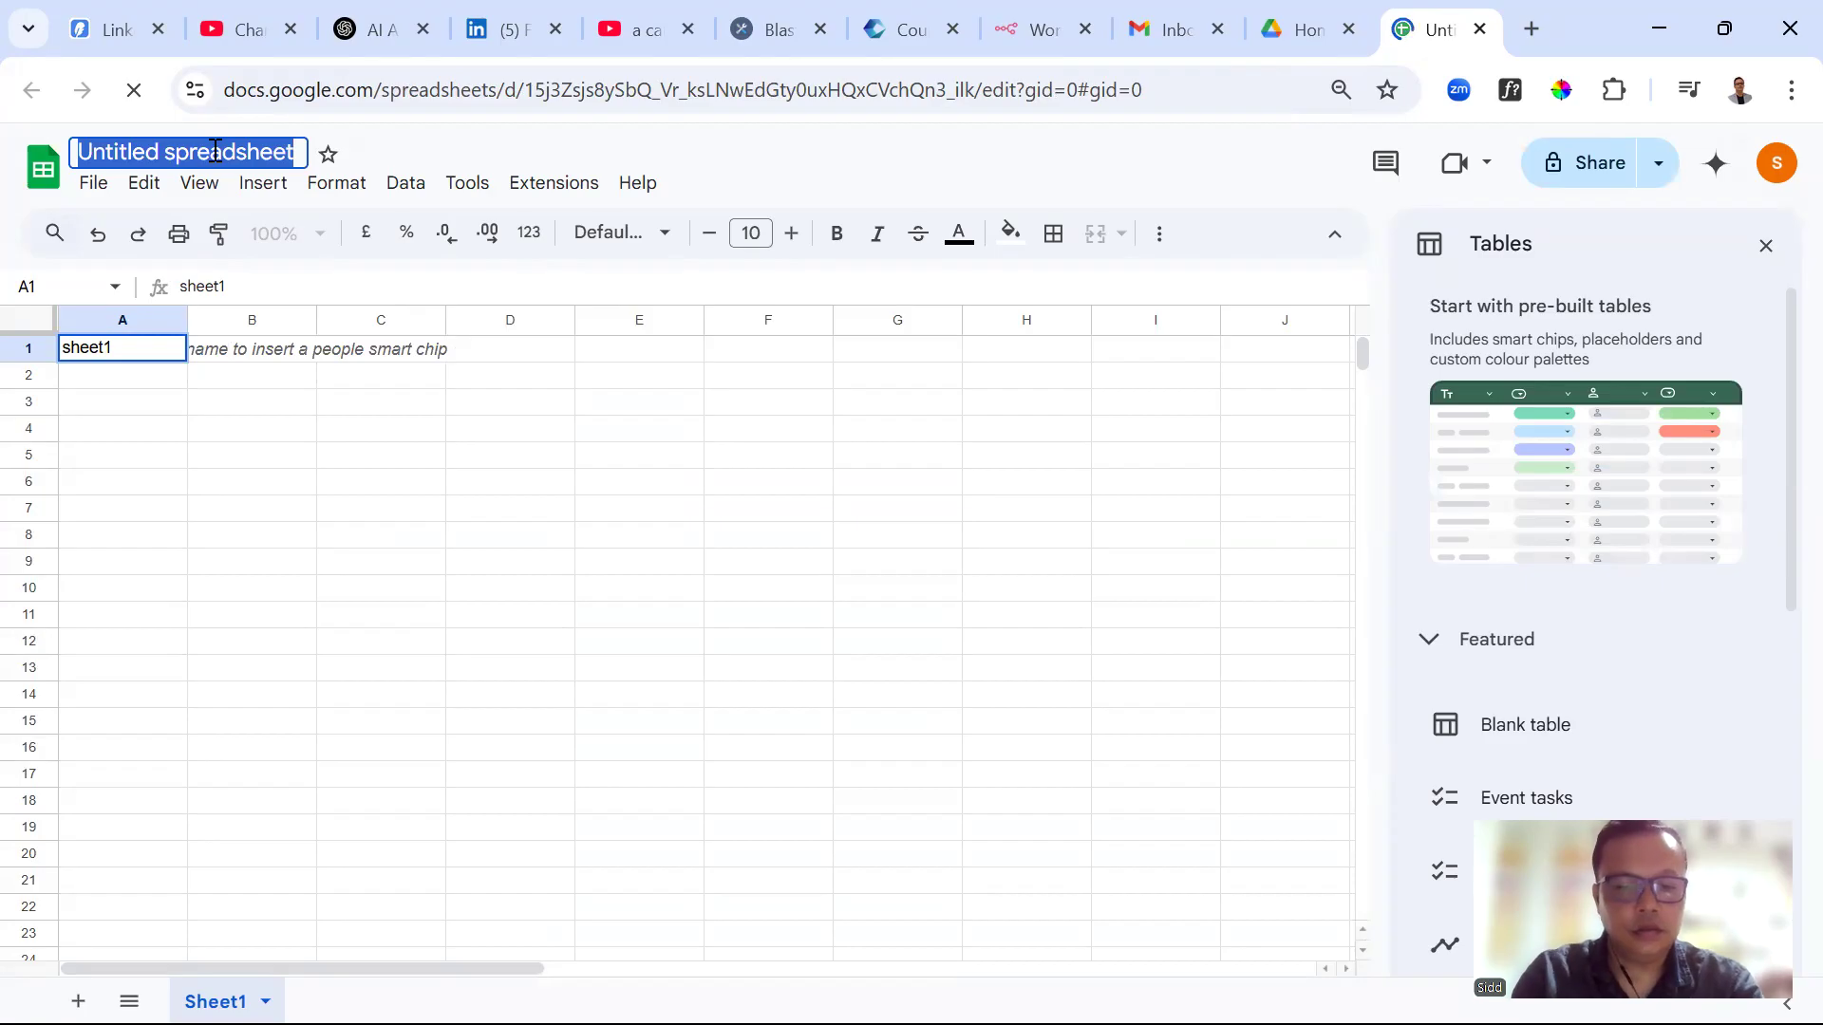
{"action": "type", "text": "Sheet1"}
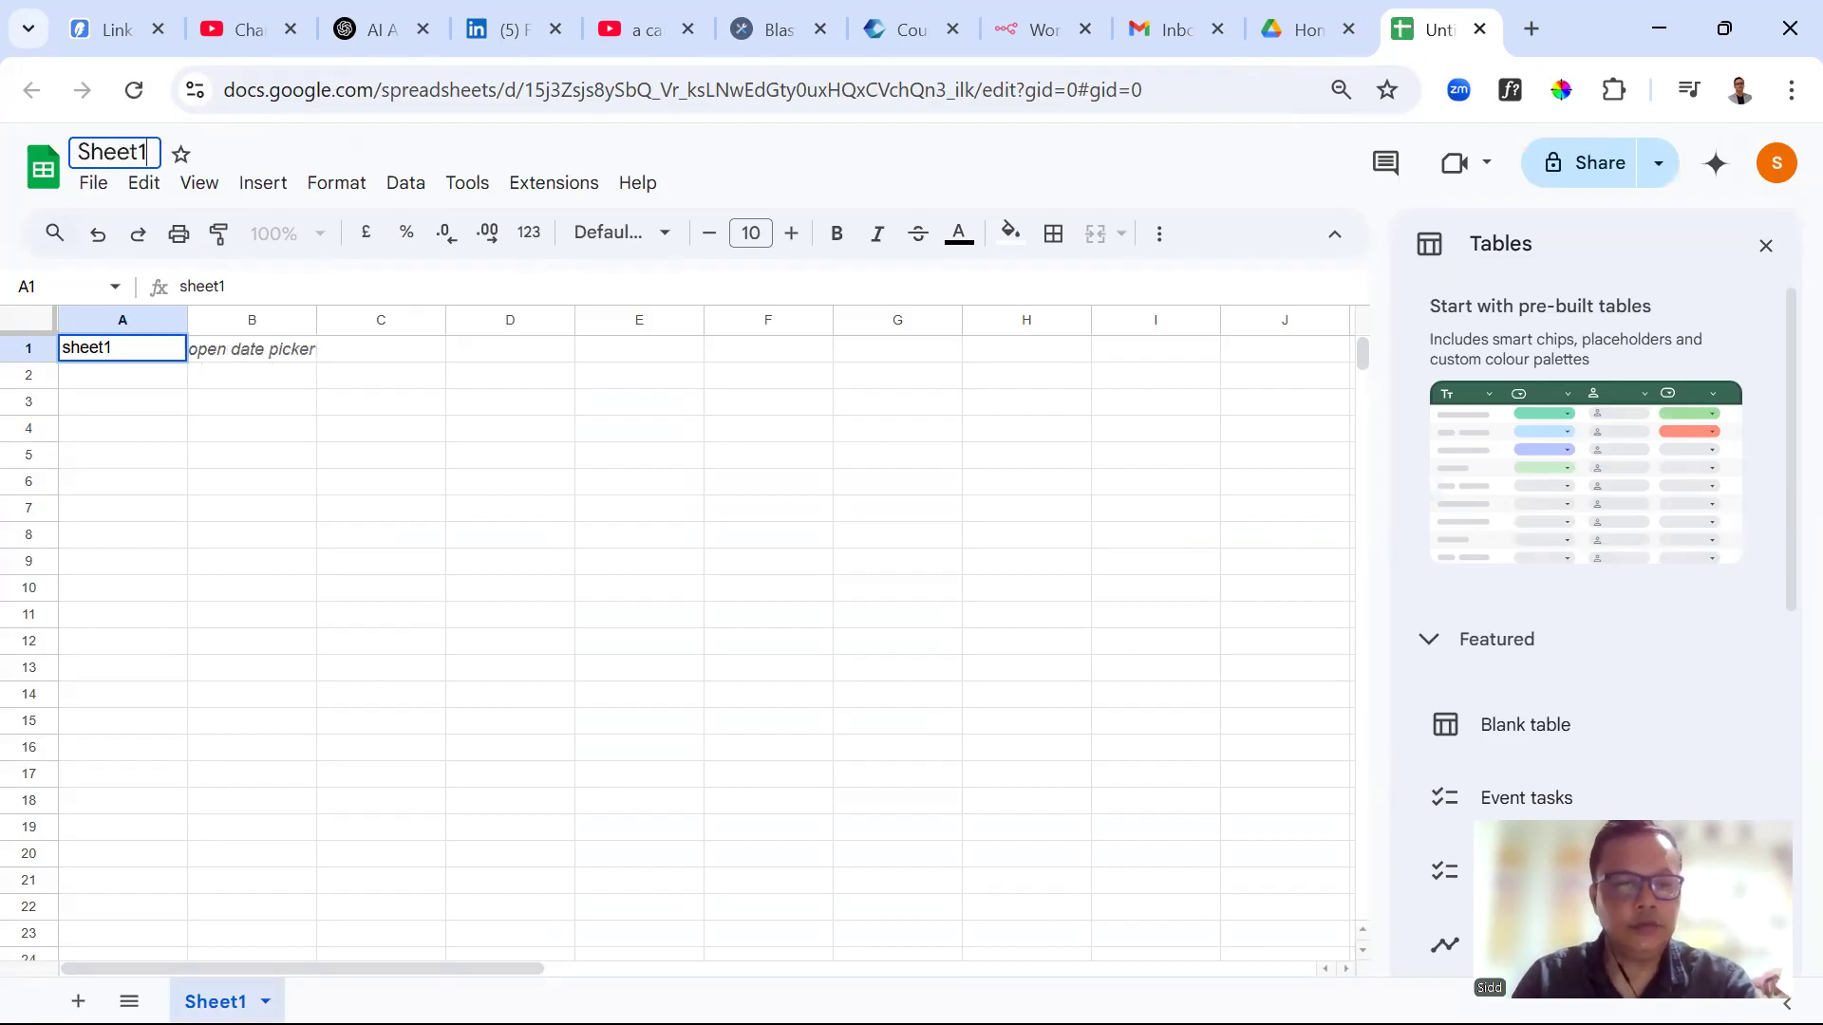
{"action": "double_click", "coordinate": [215, 1002]}
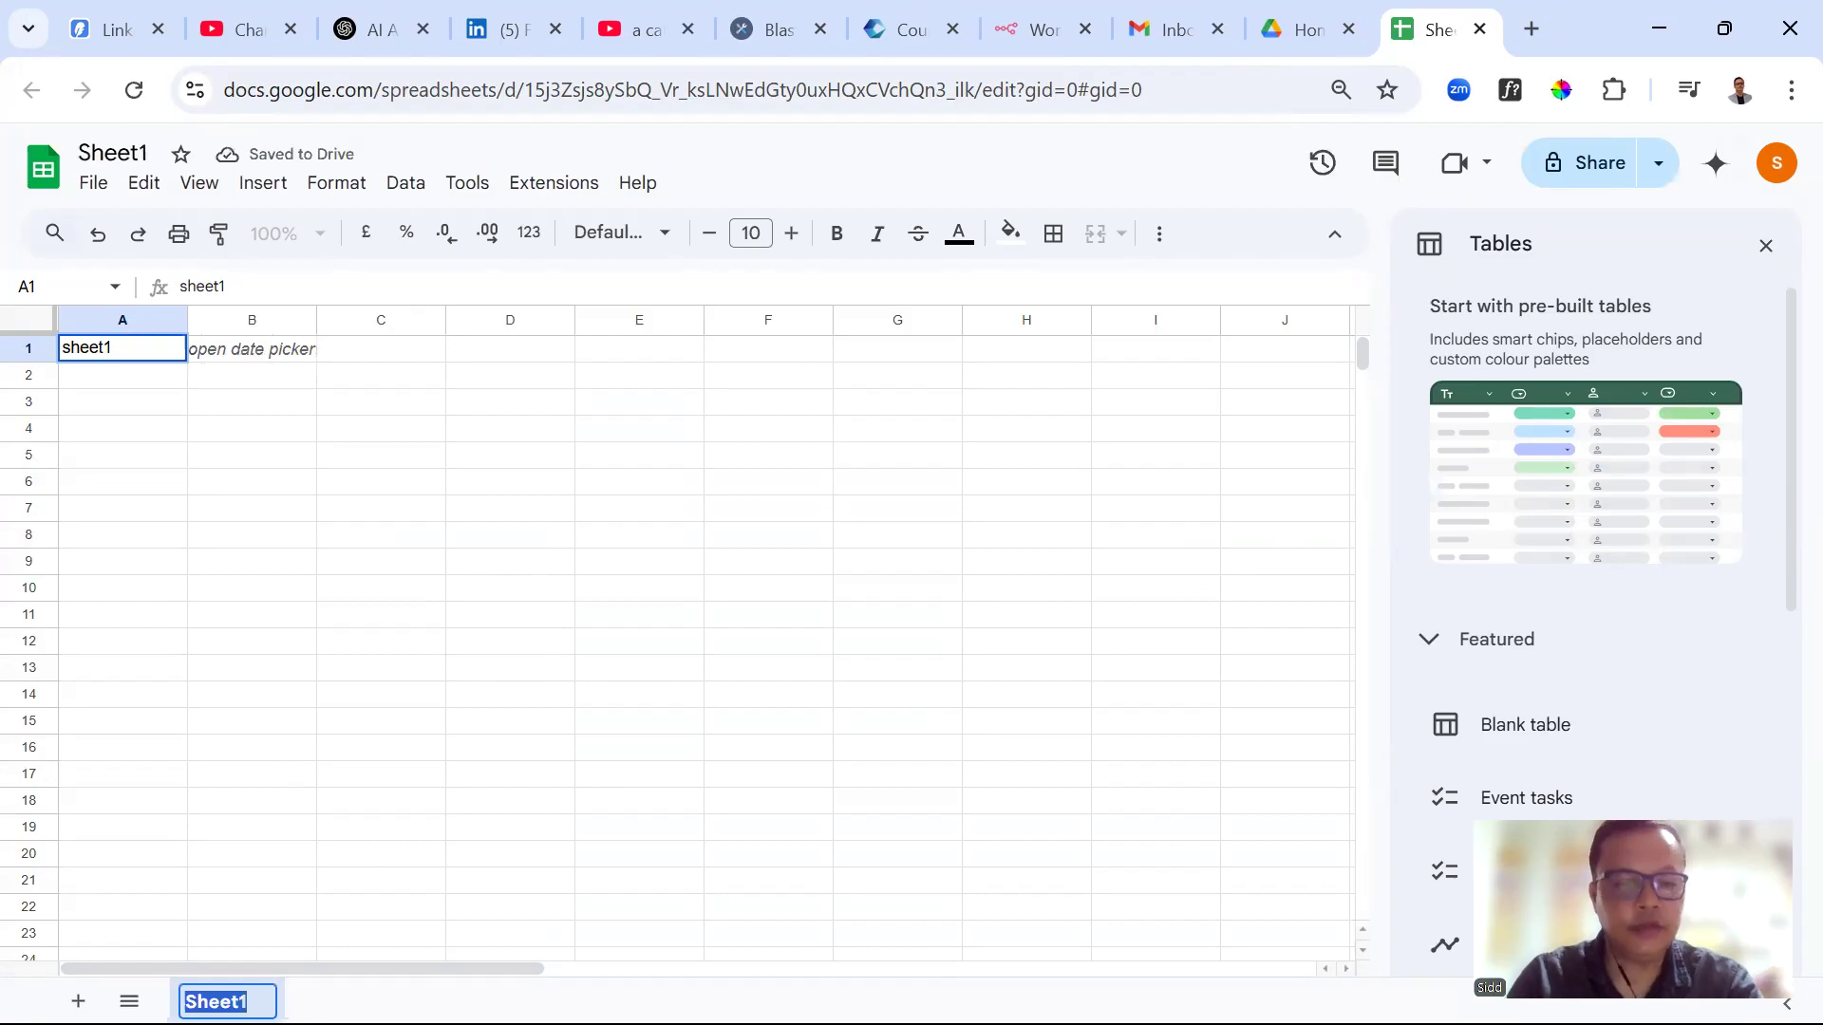
{"action": "type", "text": "Details"}
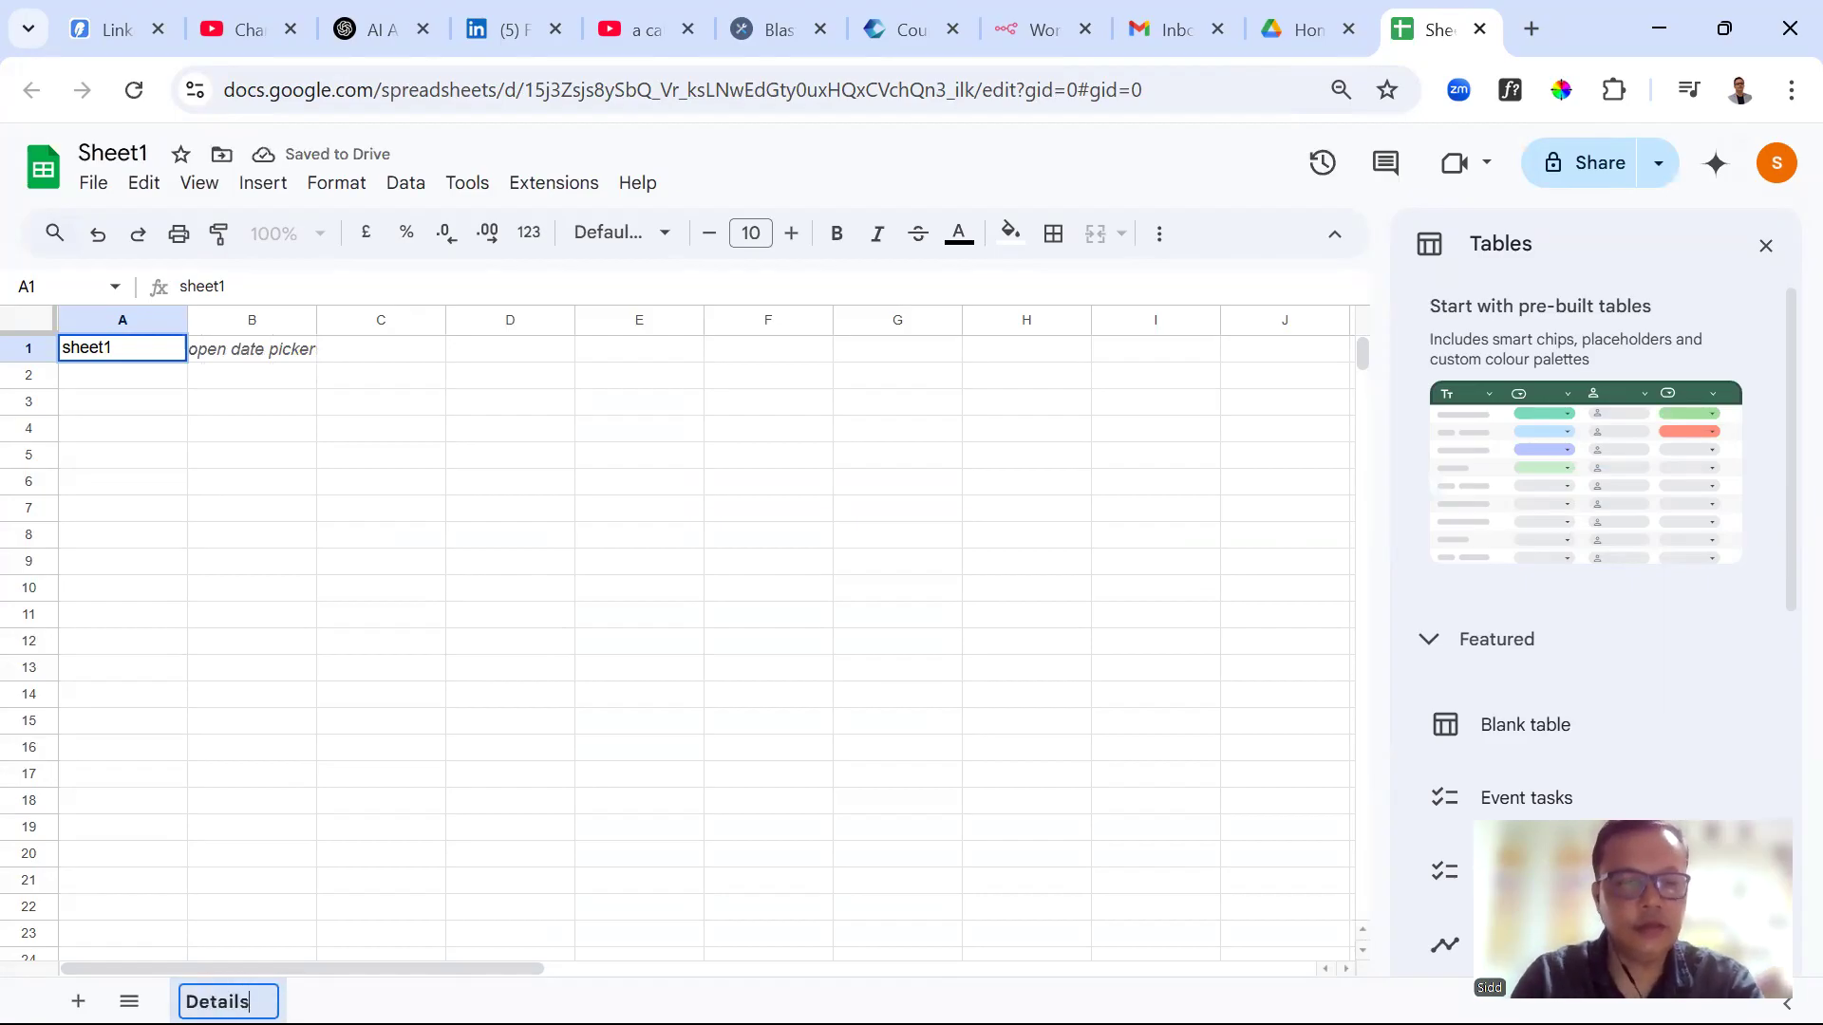
{"action": "left_click", "coordinate": [471, 623]}
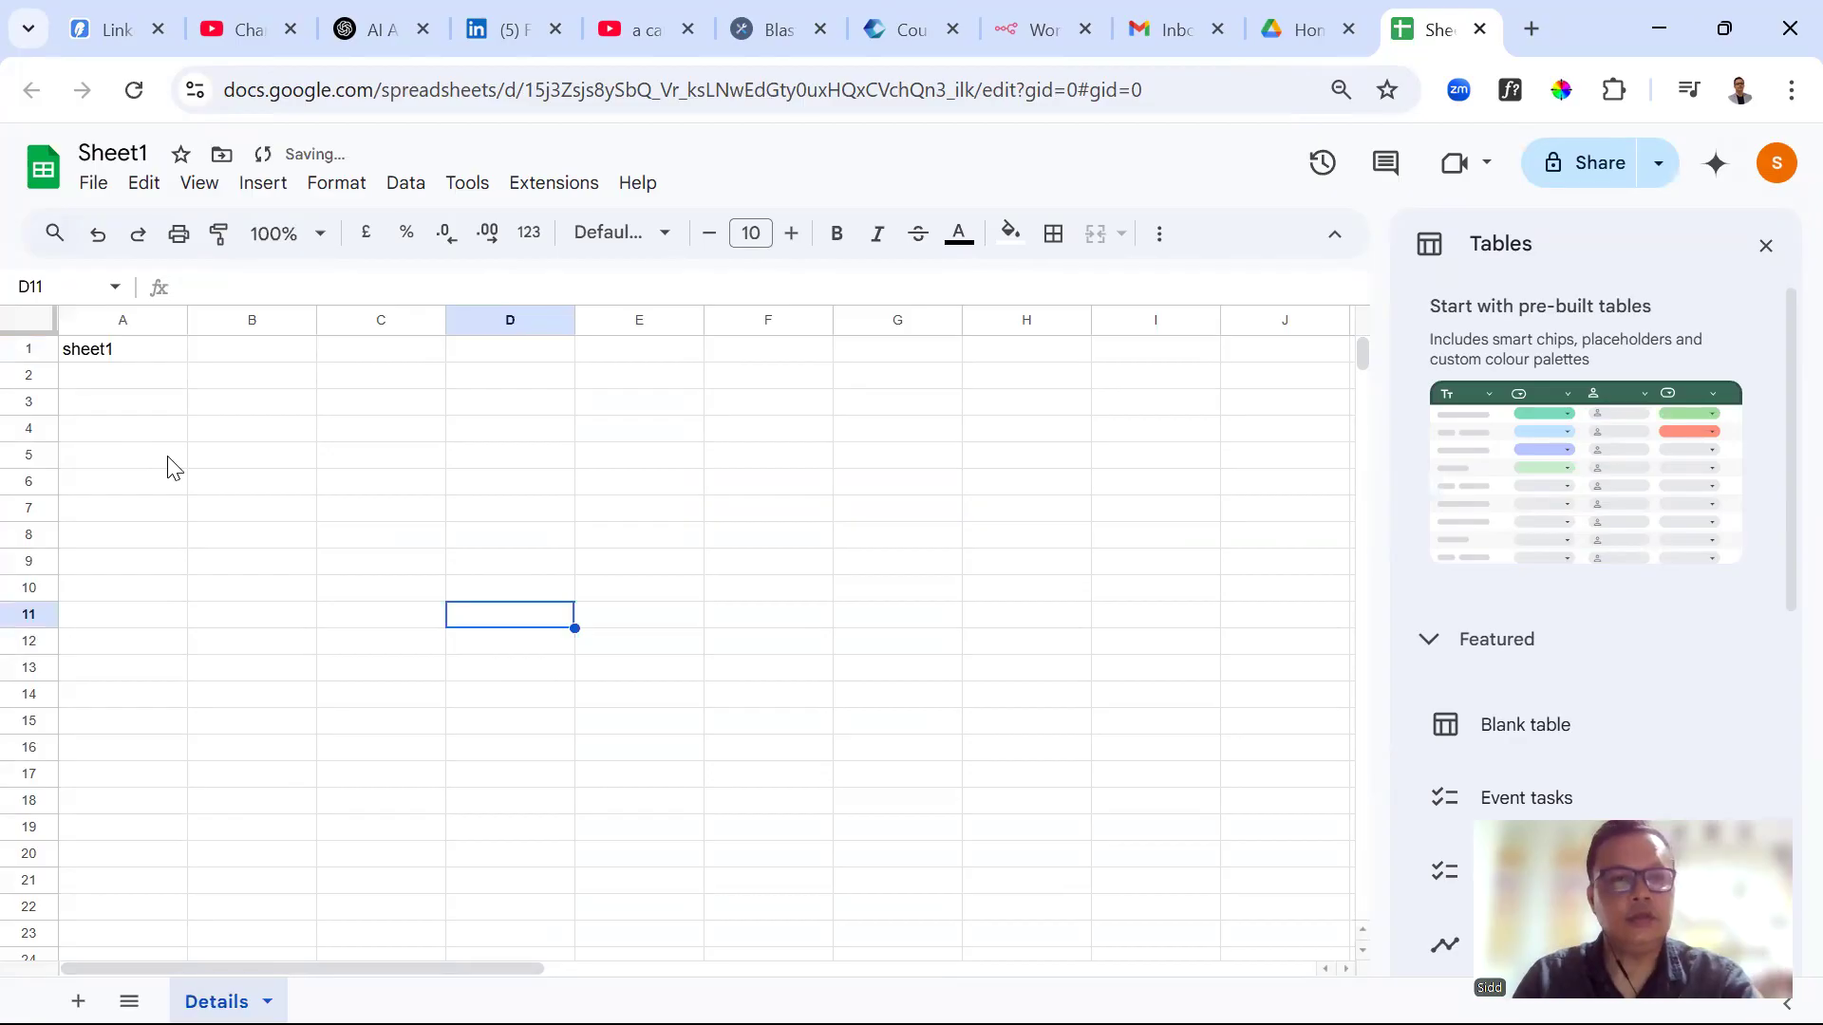
Replace A1's stray text with header 'Name' and enter 'email' in B1
{"action": "left_click", "coordinate": [116, 358]}
{"action": "double_click", "coordinate": [122, 349]}
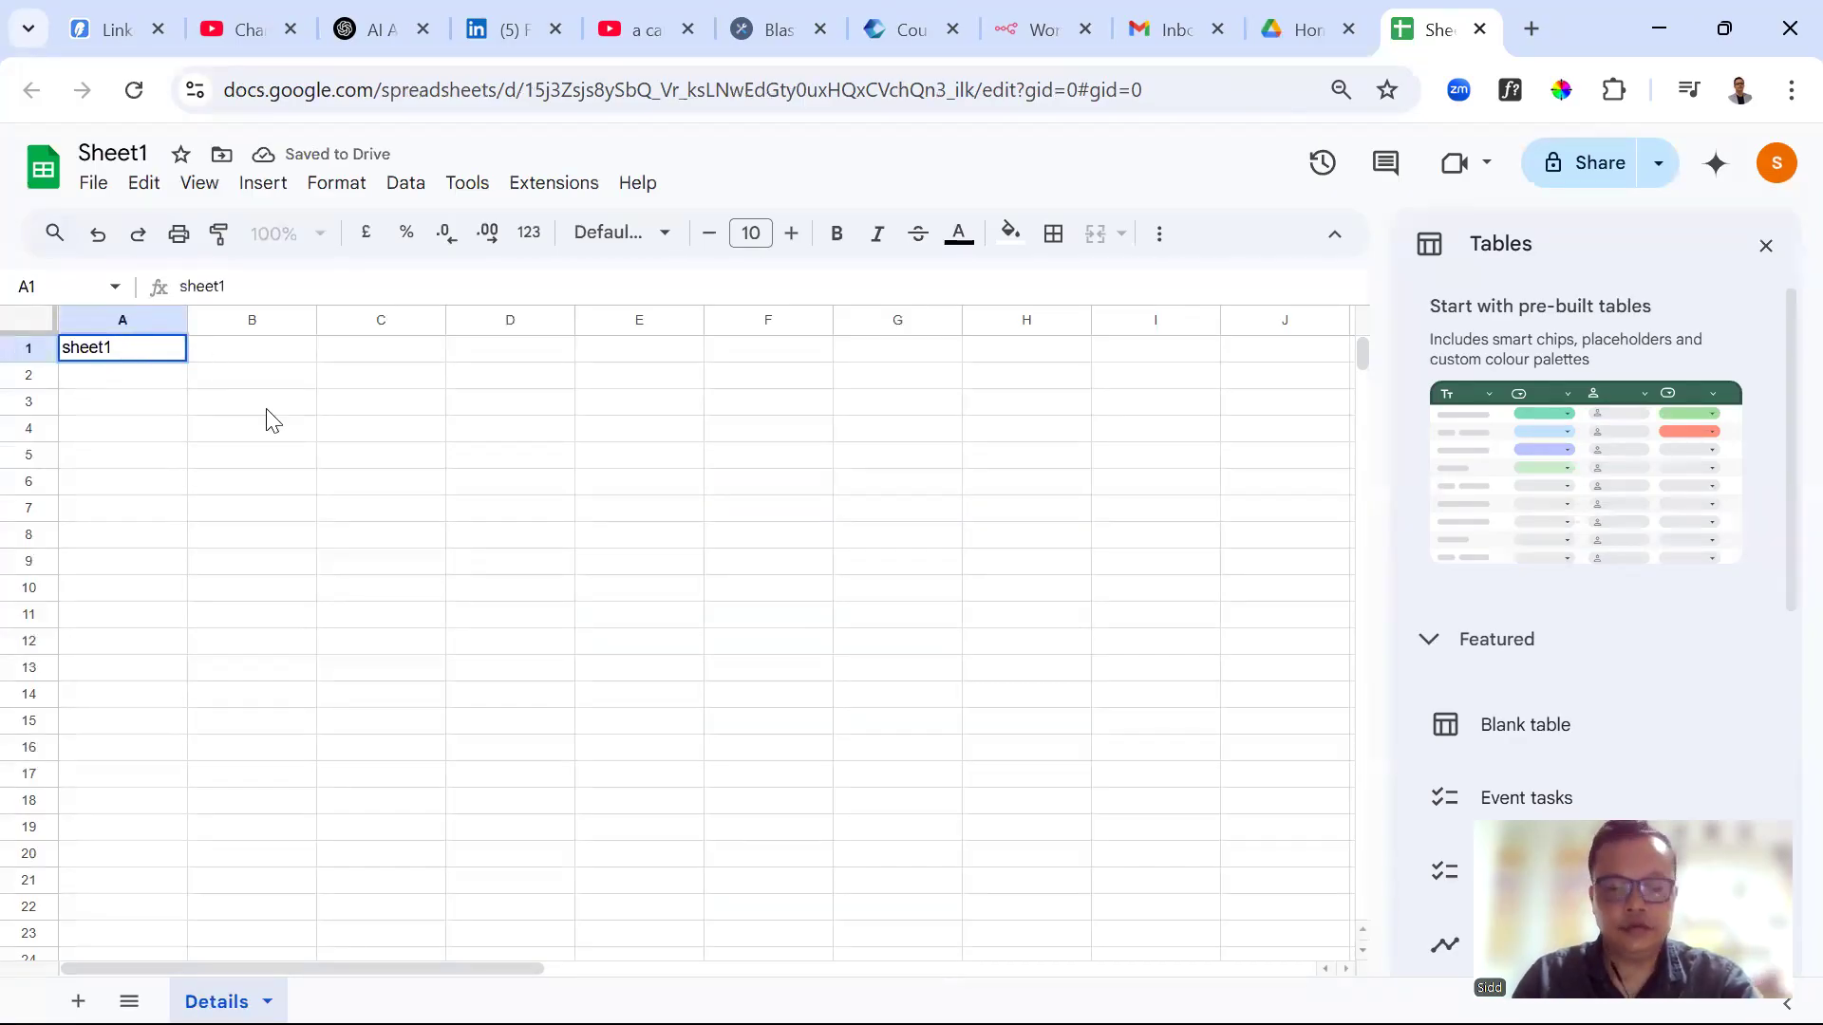
{"action": "key", "text": "BackSpace"}
{"action": "key", "text": "BackSpace"}
{"action": "key", "text": "BackSpace"}
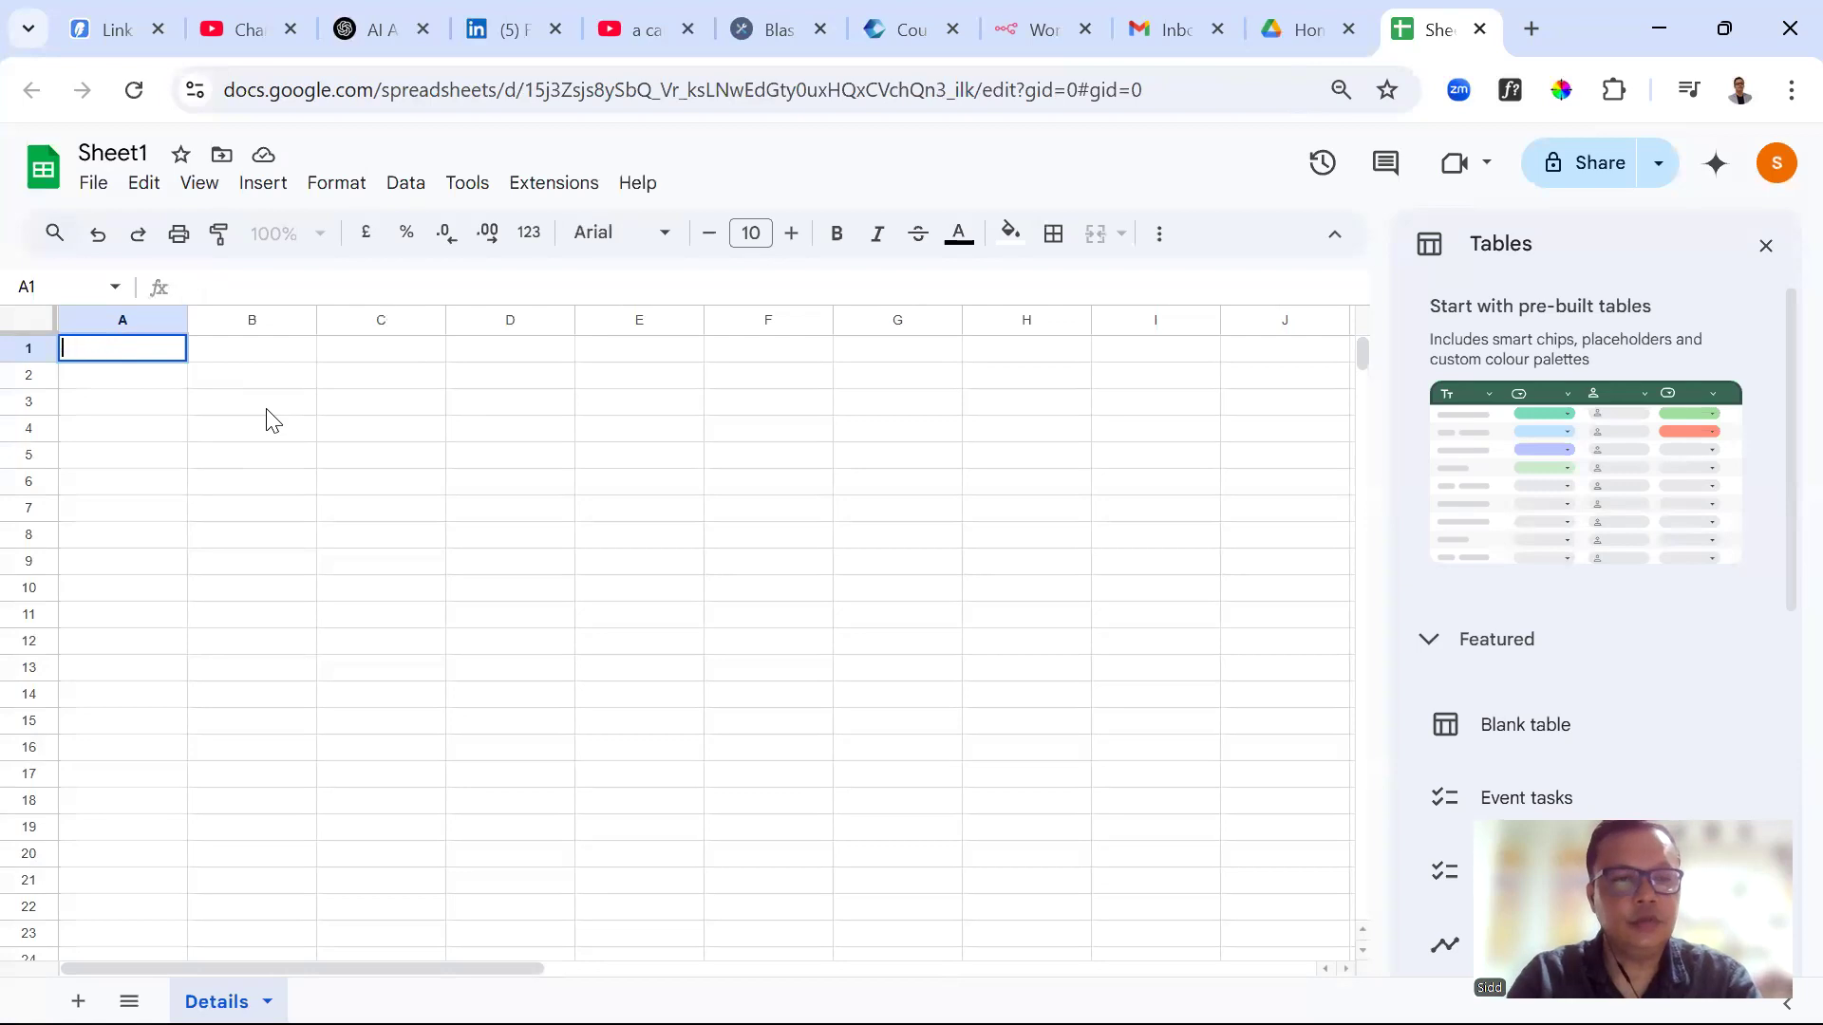
{"action": "type", "text": "Name"}
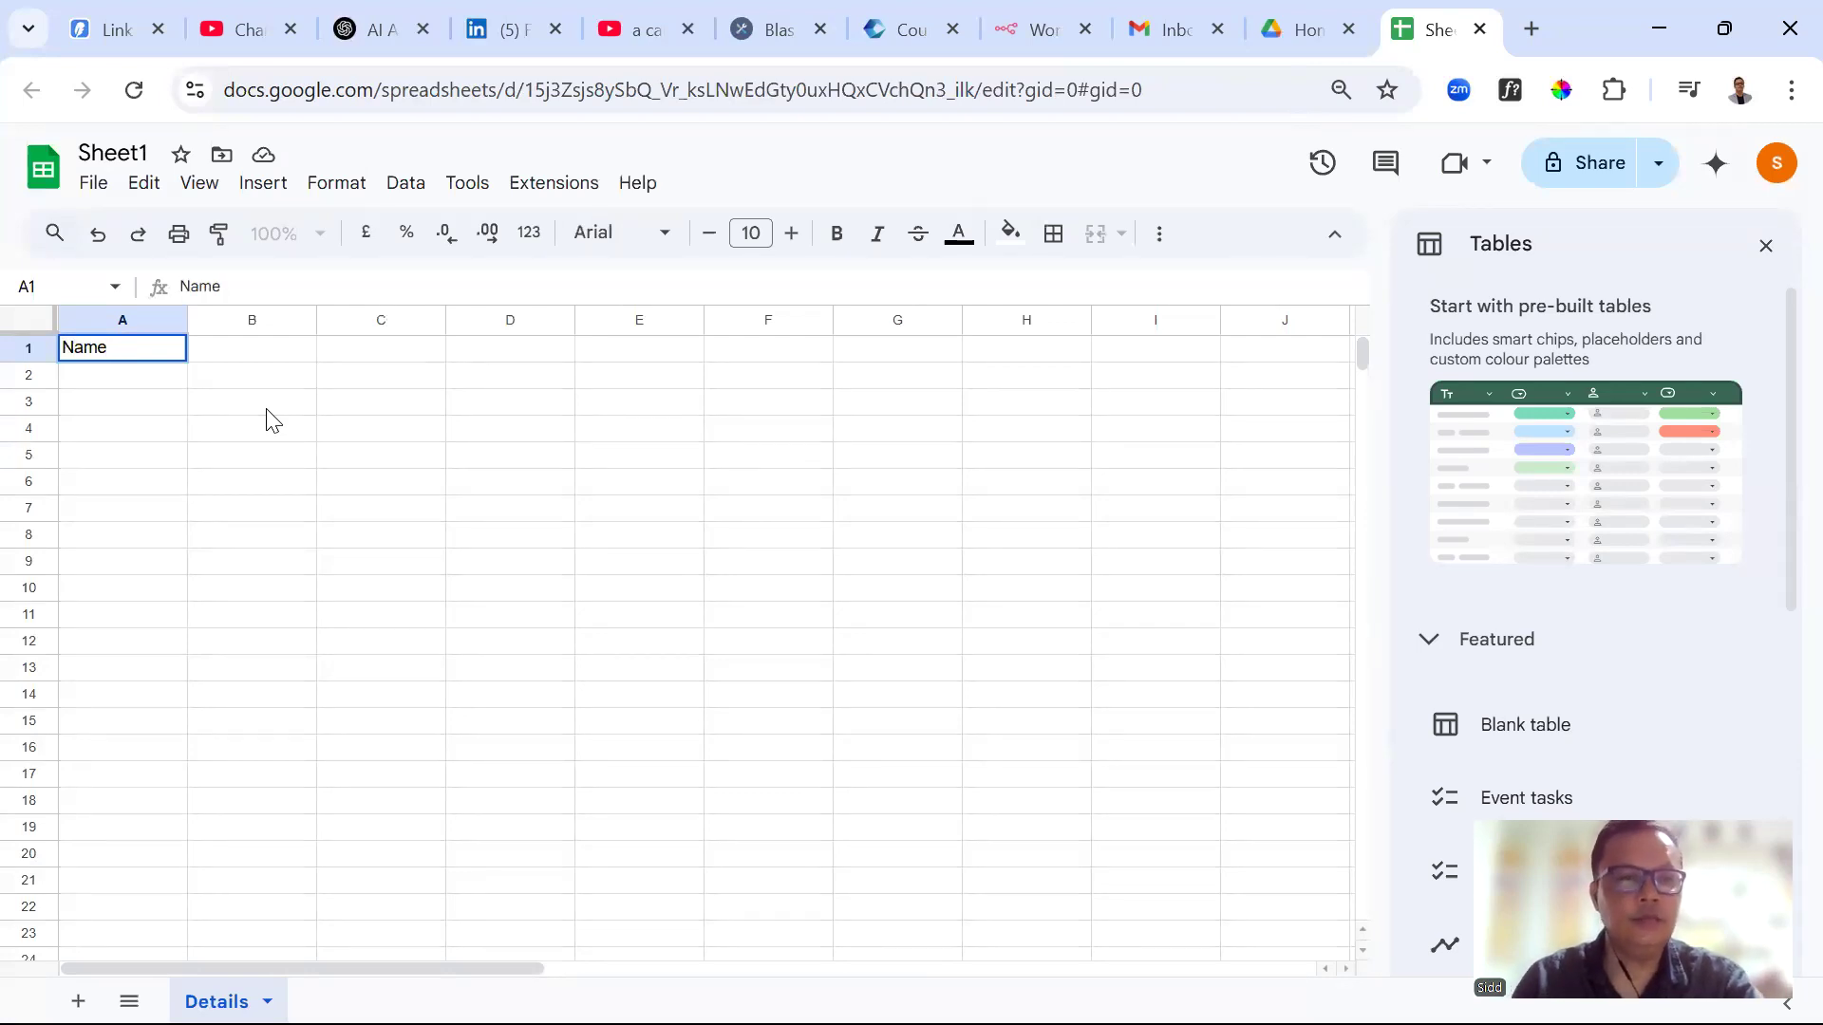
{"action": "left_click", "coordinate": [274, 467]}
{"action": "left_click", "coordinate": [238, 356]}
{"action": "type", "text": "ena"}
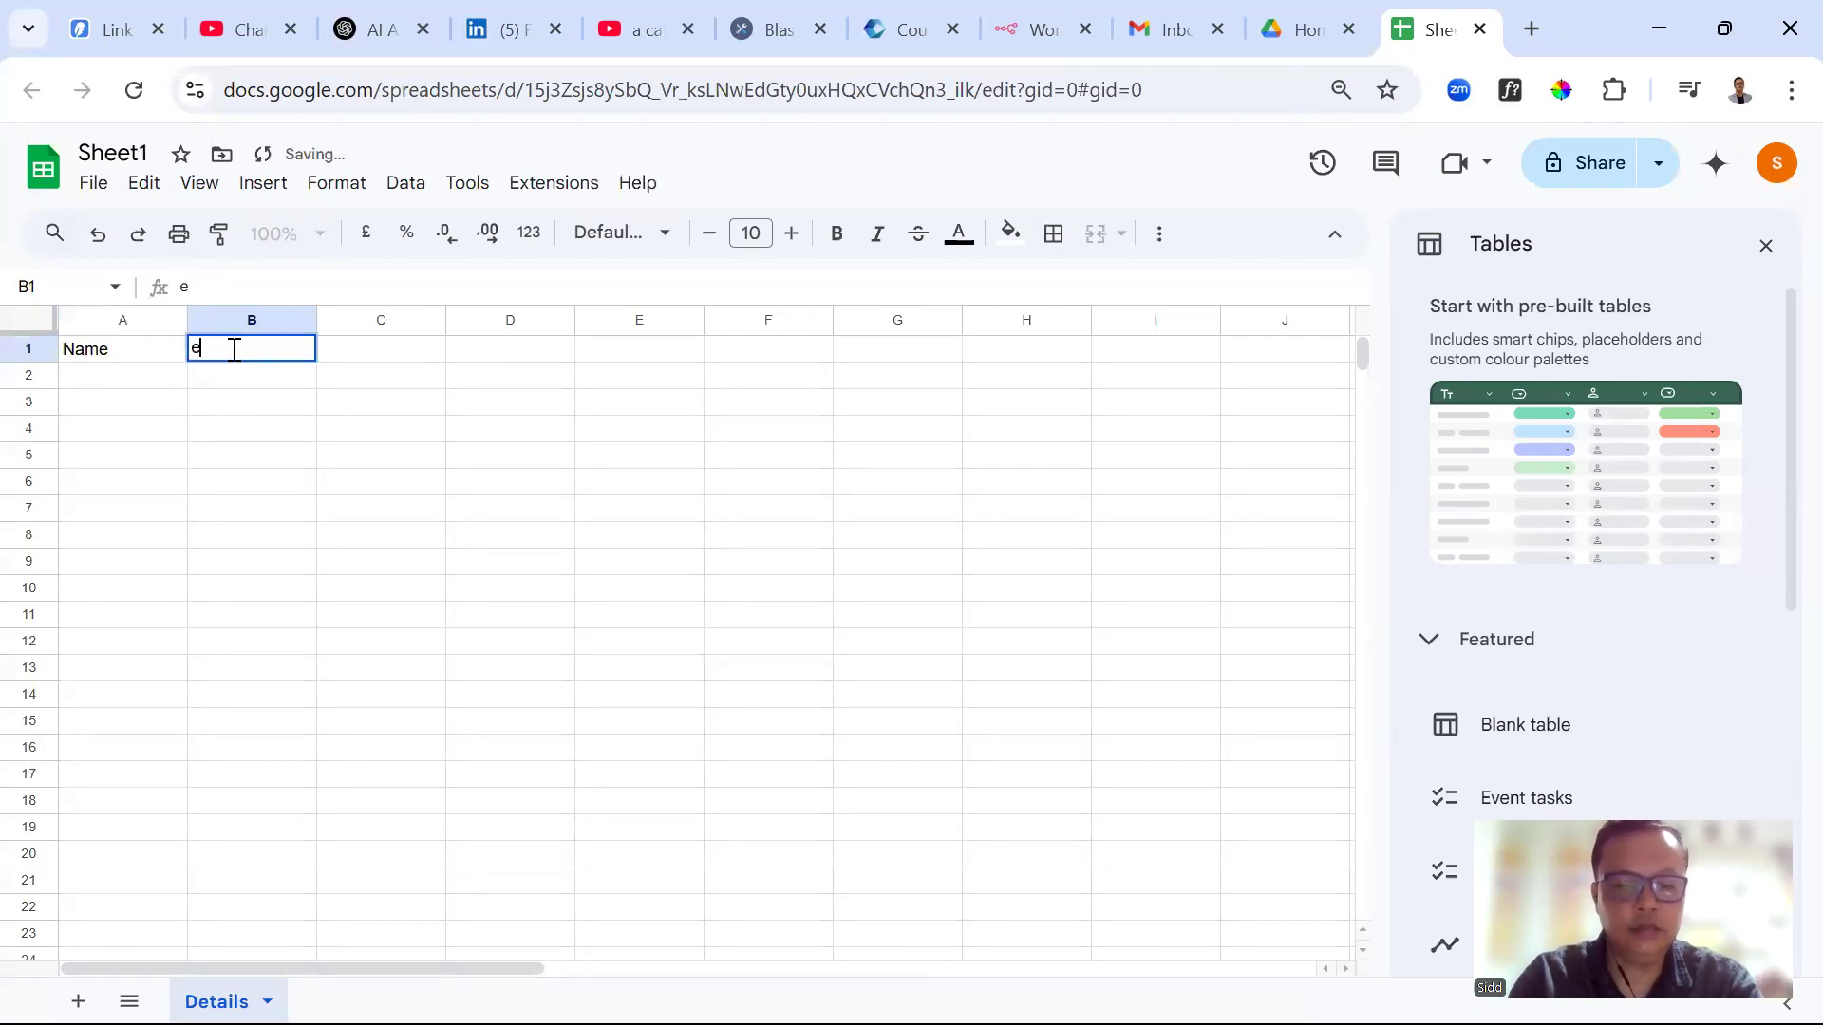
{"action": "key", "text": "BackSpace"}
{"action": "type", "text": "mai"}
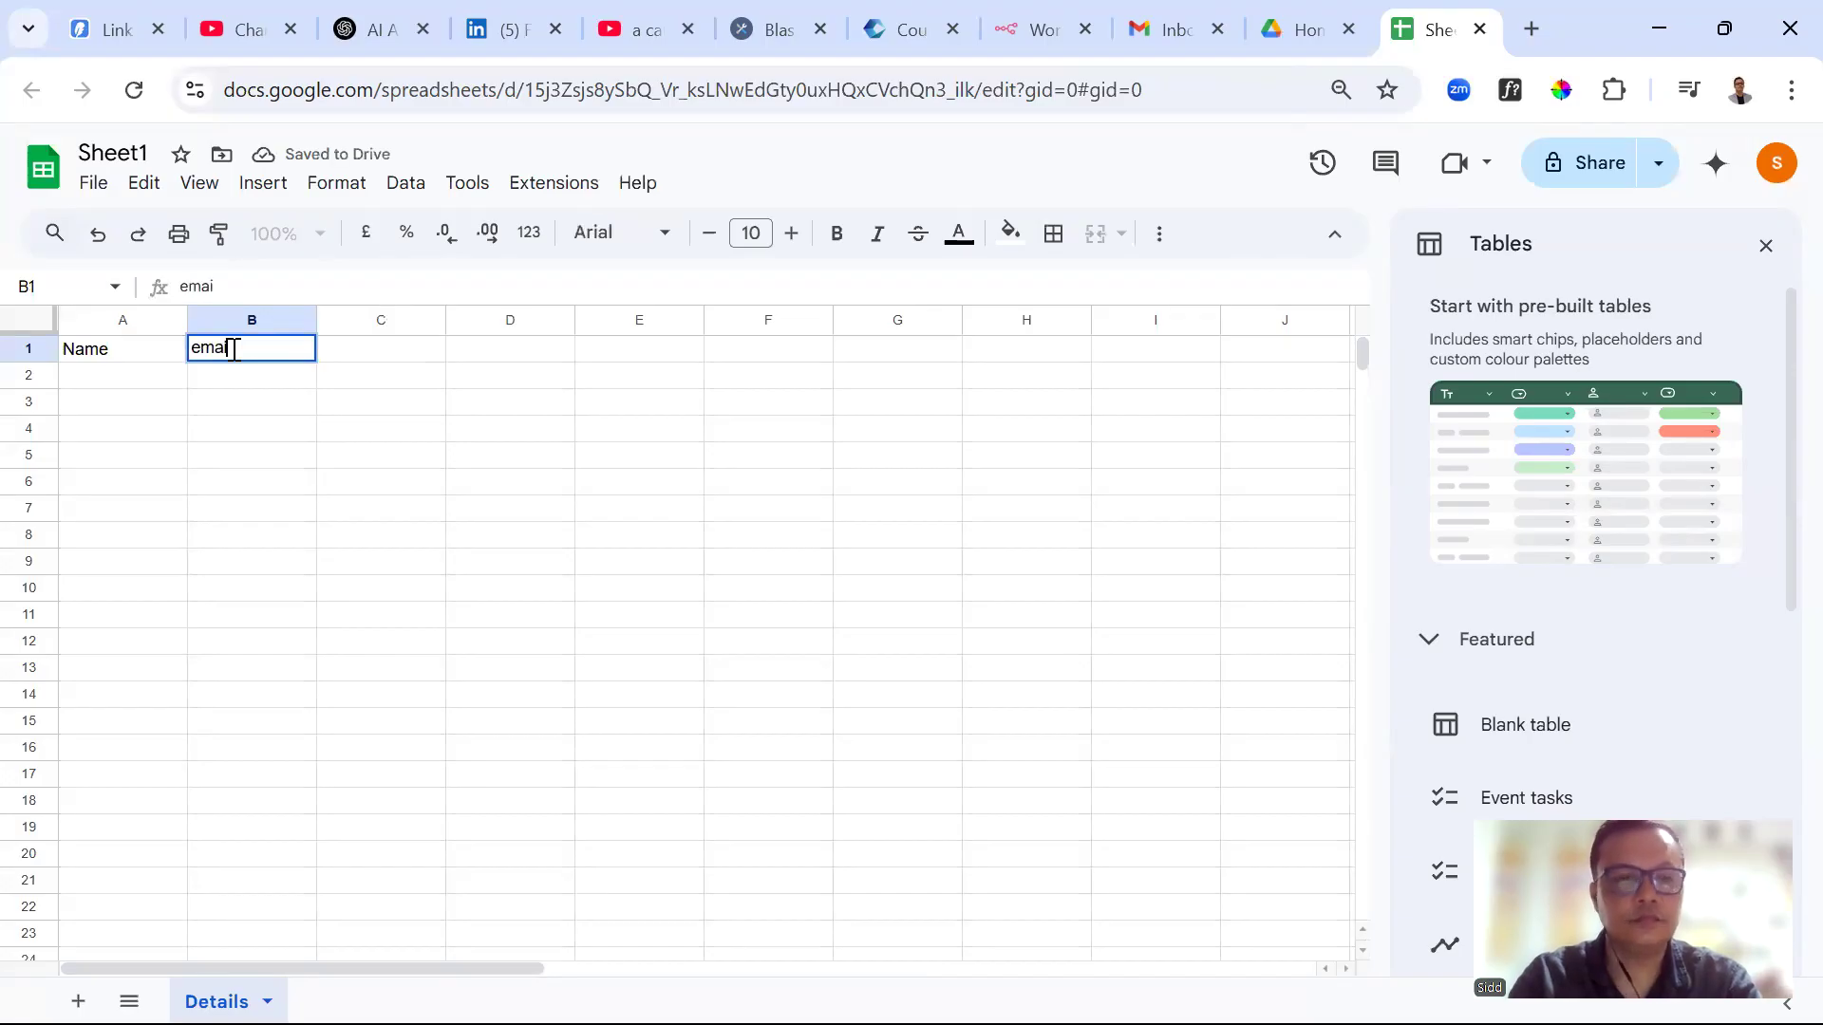
{"action": "type", "text": "l"}
{"action": "left_click", "coordinate": [348, 543]}
Enter headers 'phone' in C1 and 'address' in D1
{"action": "left_click", "coordinate": [353, 349]}
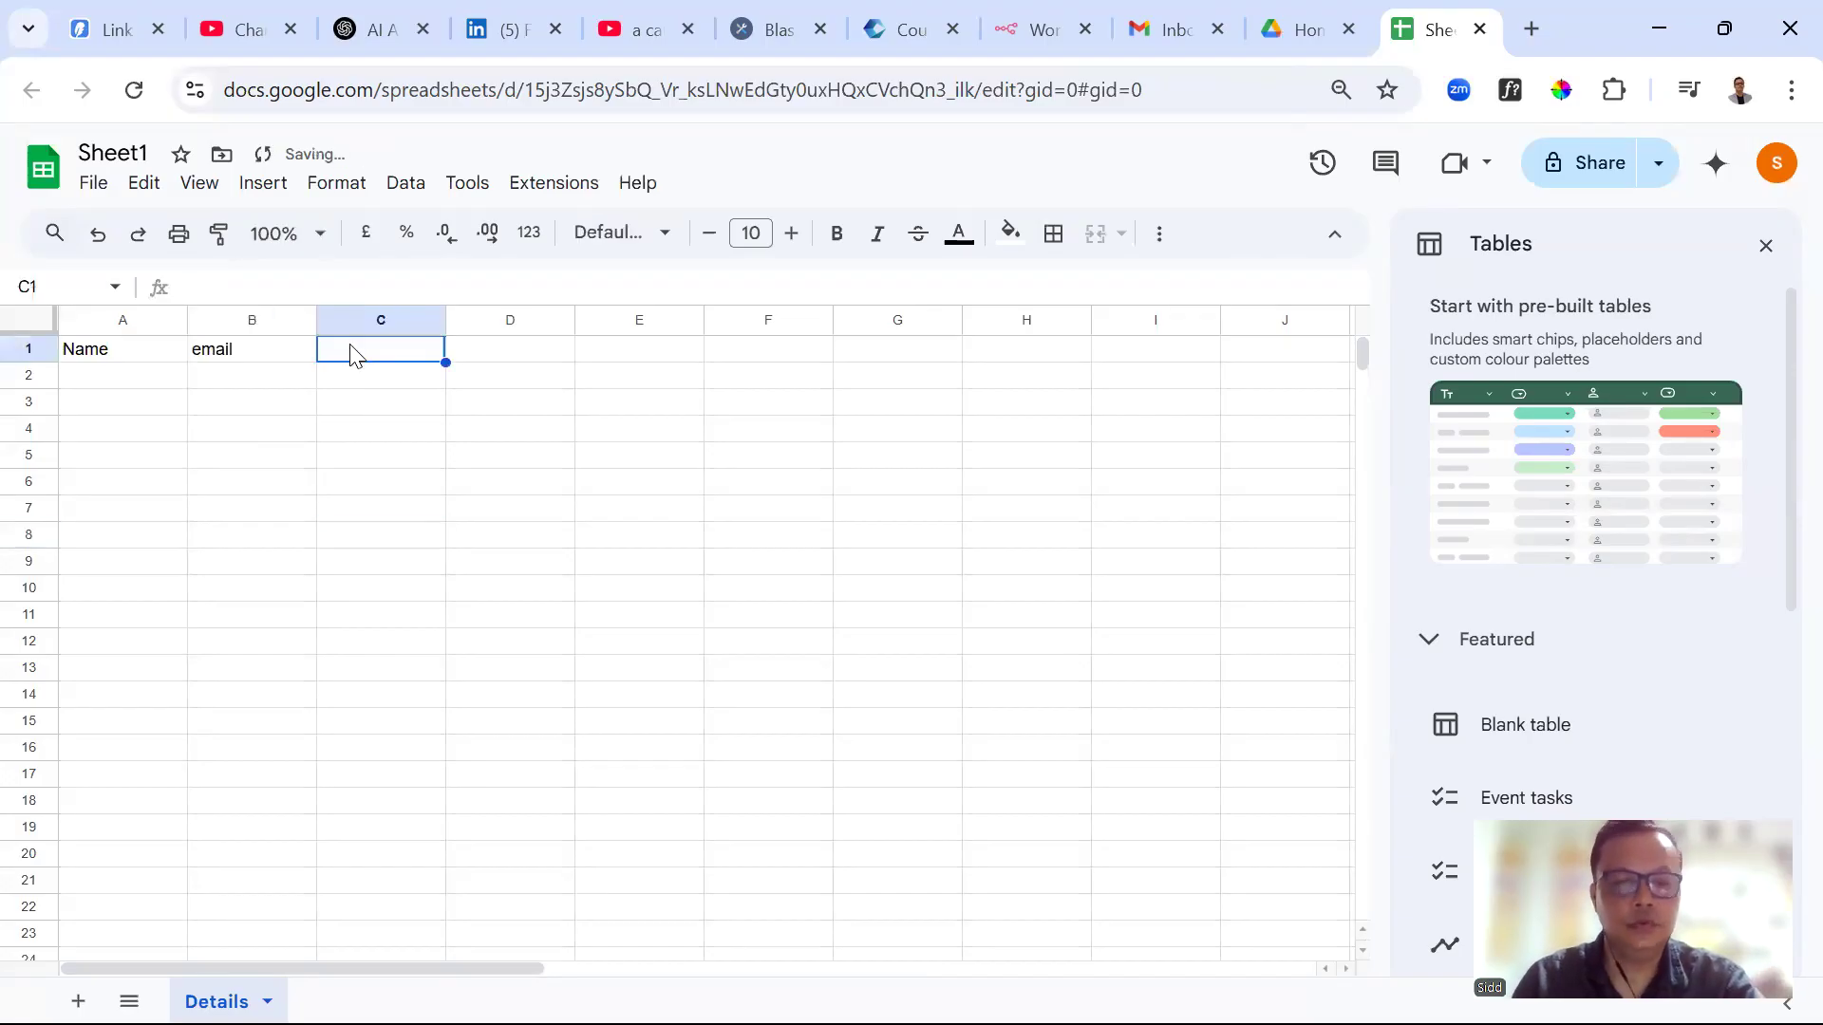
{"action": "type", "text": "phone"}
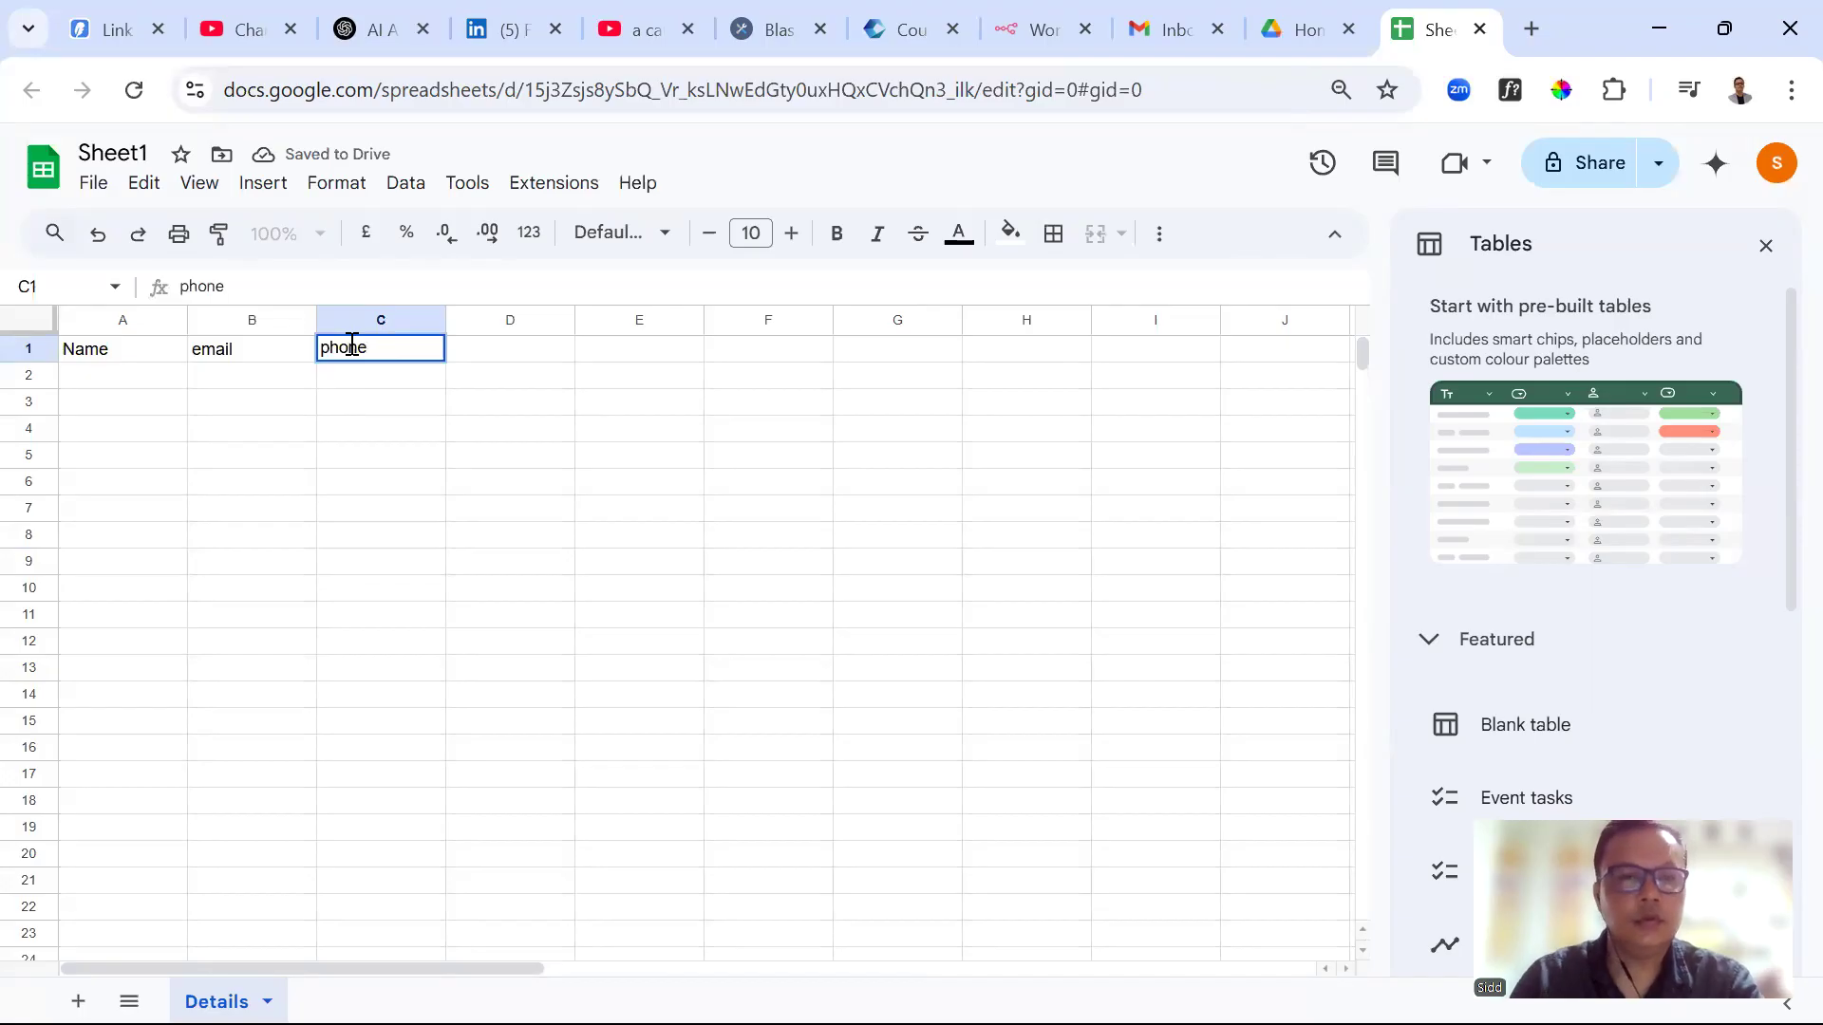
{"action": "key", "text": "Return"}
{"action": "left_click", "coordinate": [483, 356]}
{"action": "type", "text": "addr"}
{"action": "key", "text": "BackSpace"}
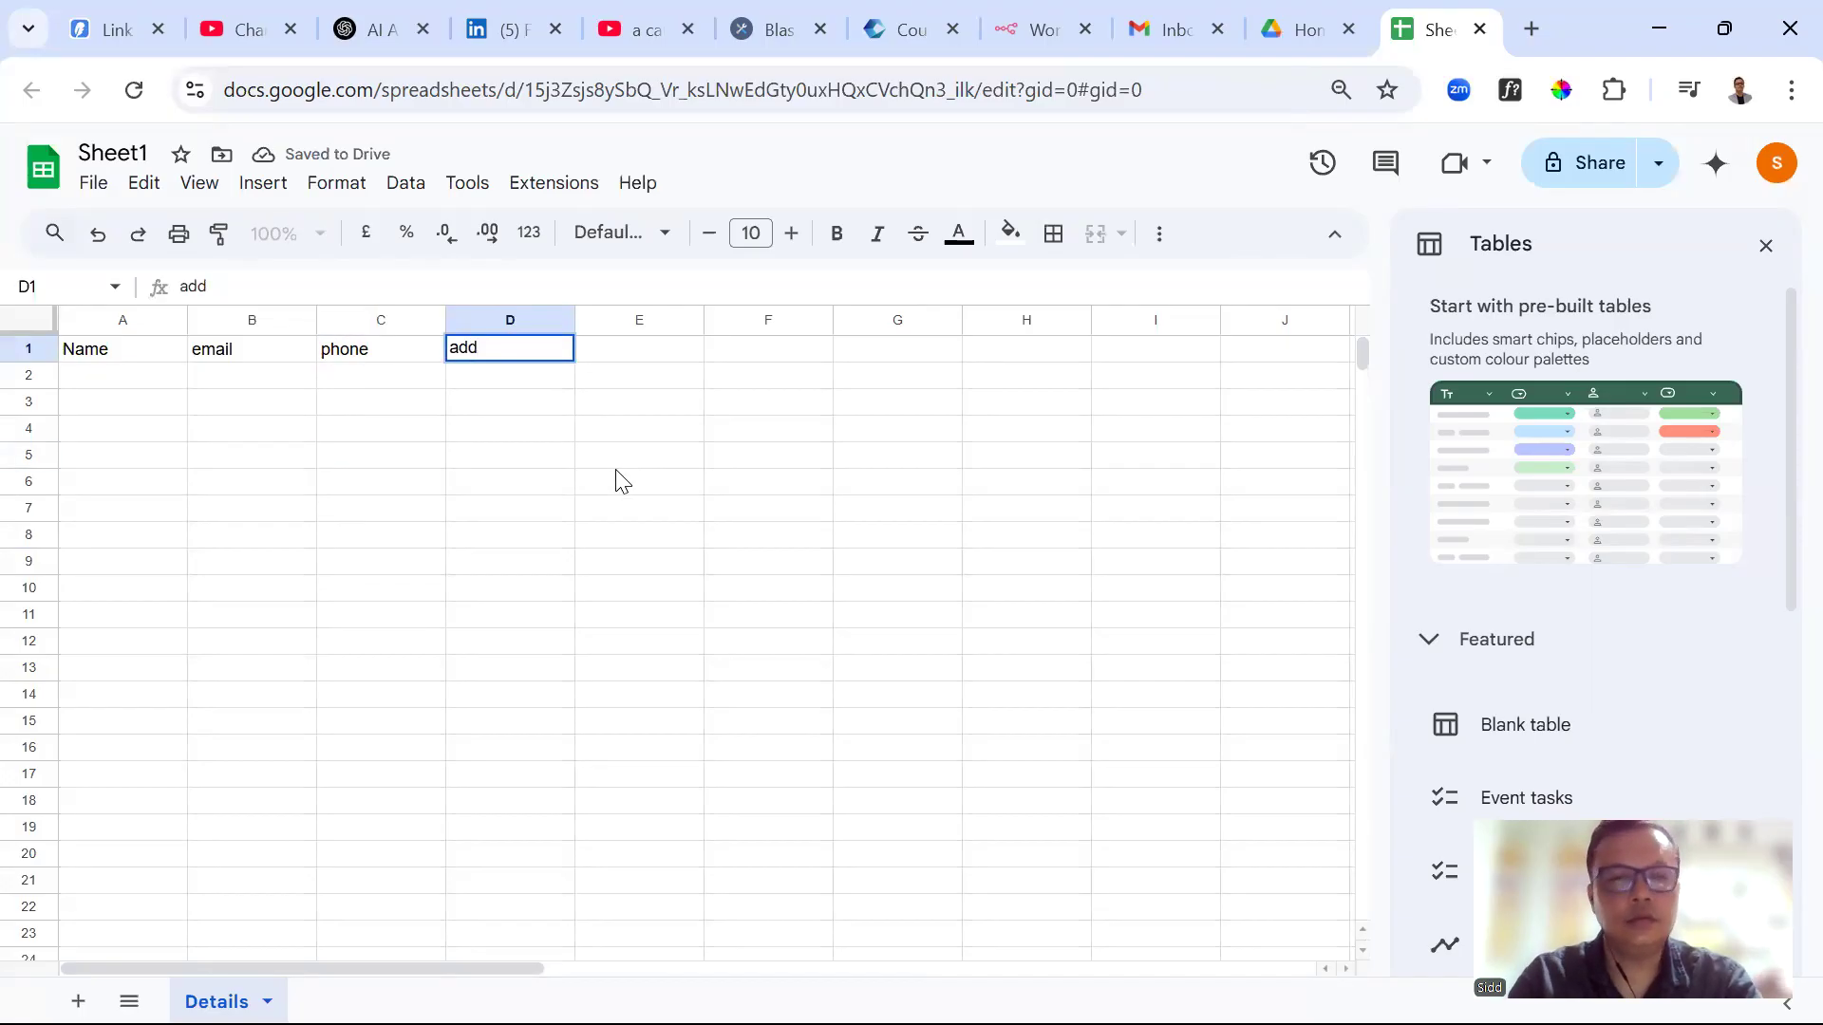
{"action": "type", "text": "ress"}
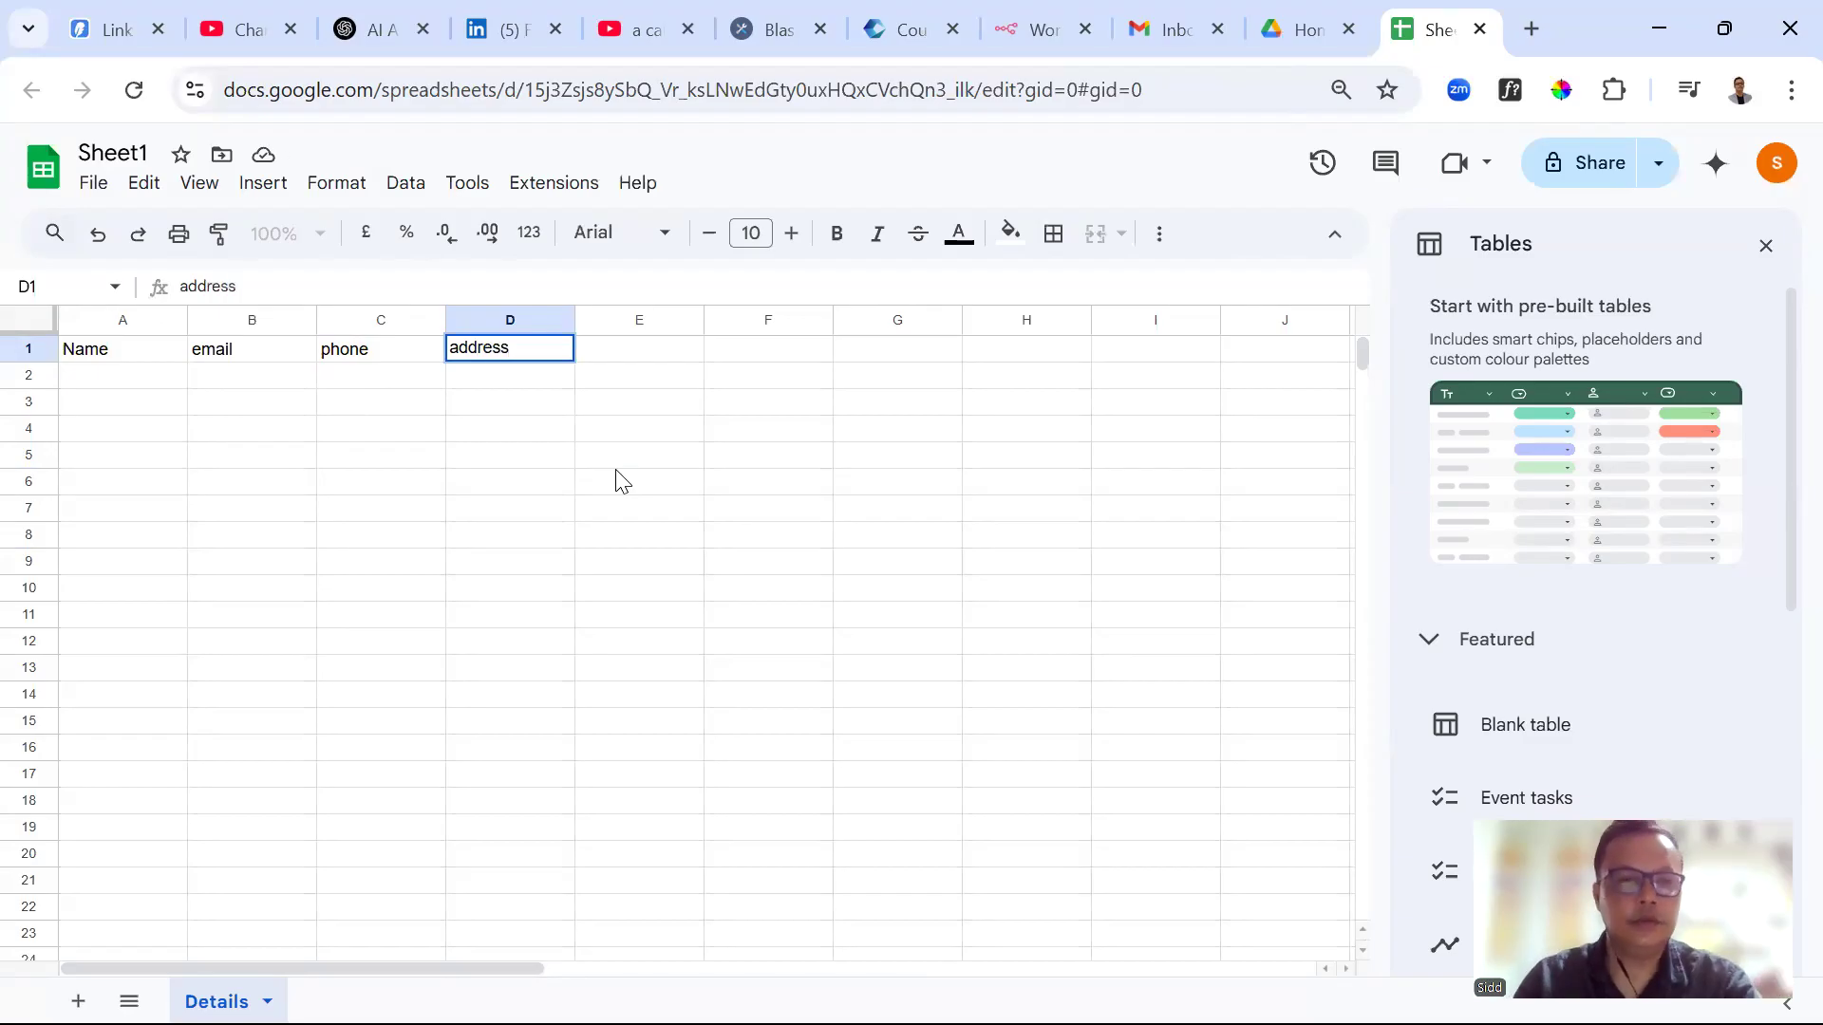
{"action": "left_click", "coordinate": [562, 542]}
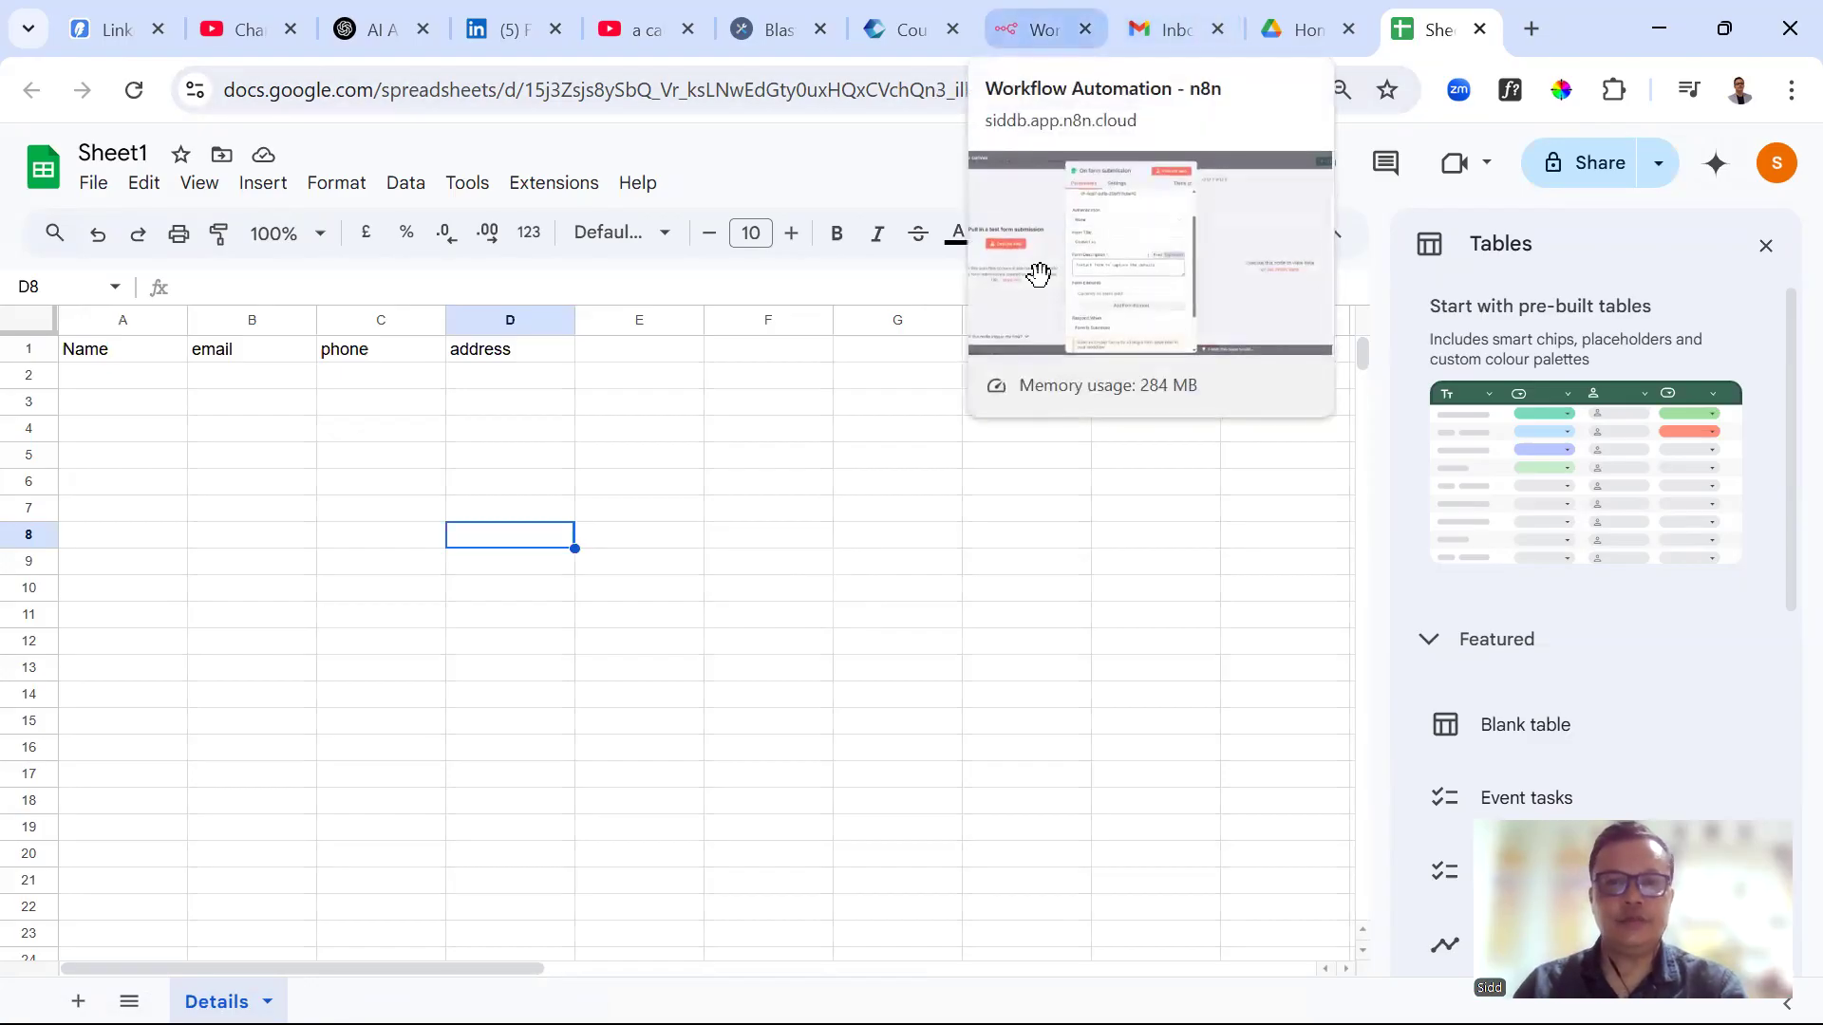
Back in n8n, add the form's first field for the name
{"action": "left_click", "coordinate": [1038, 275]}
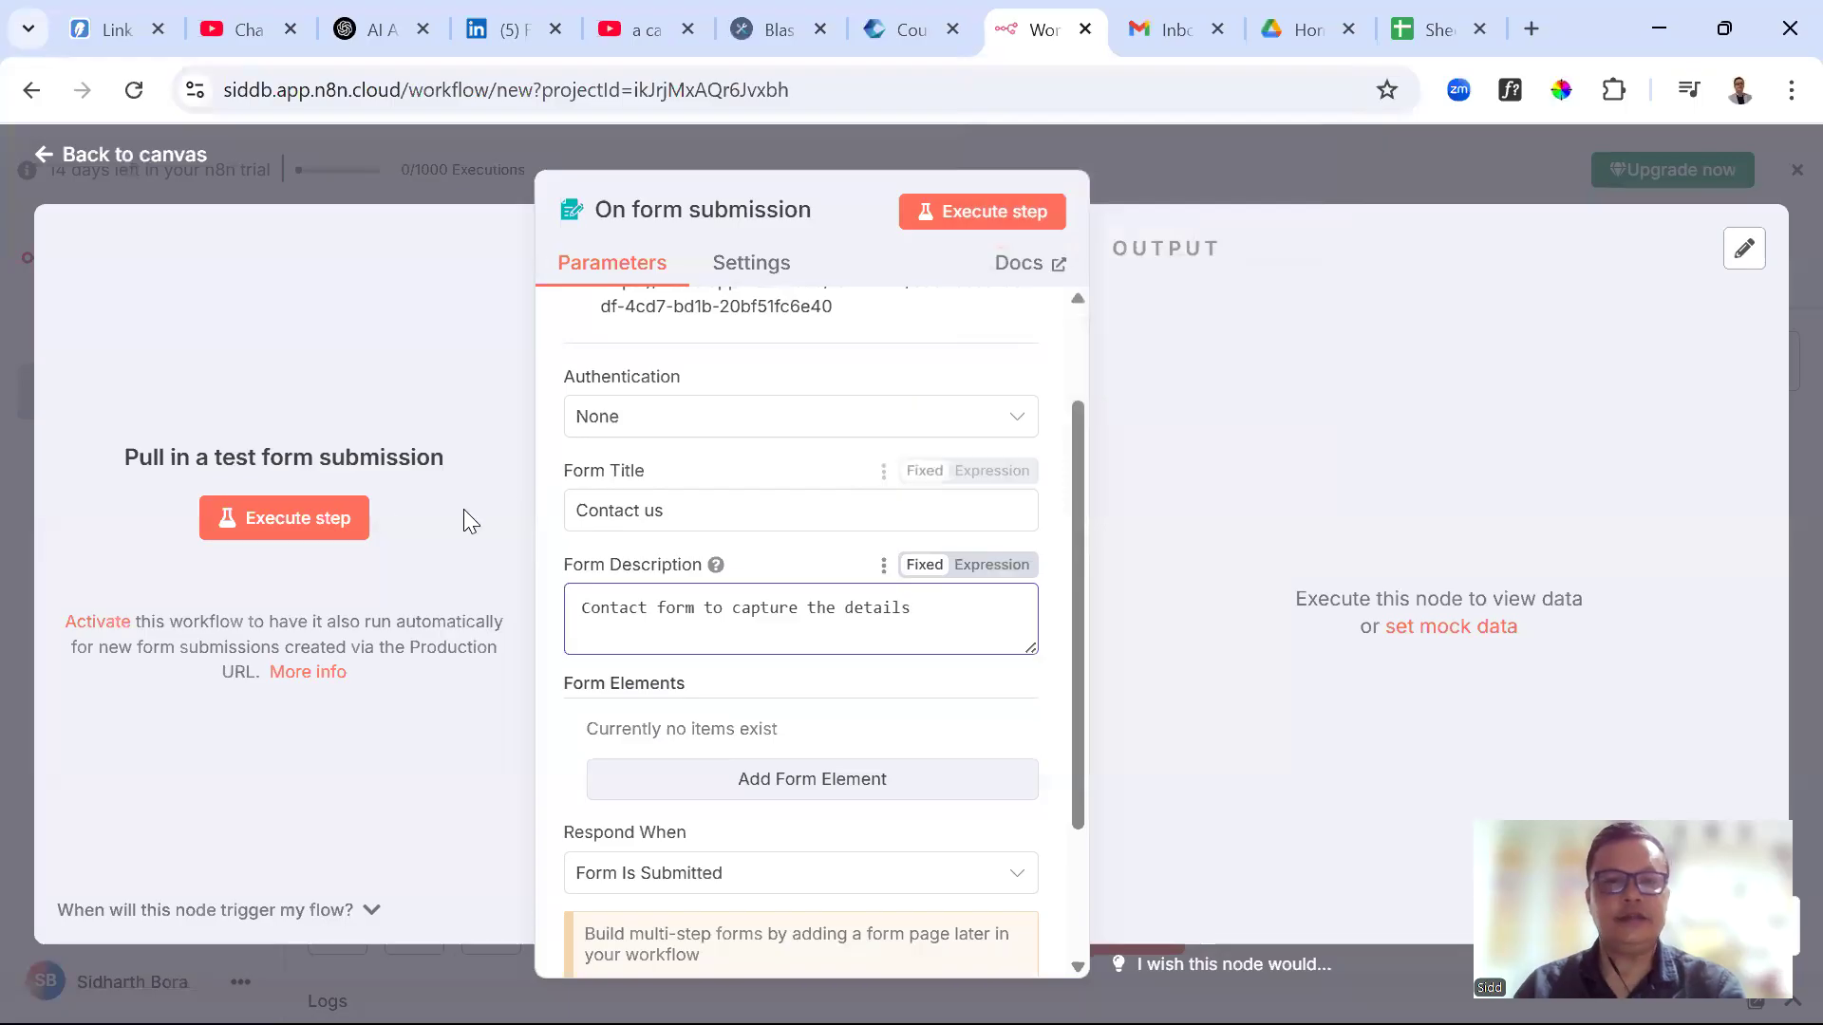
{"action": "scroll", "coordinate": [697, 500], "scroll_direction": "up", "scroll_amount": 2}
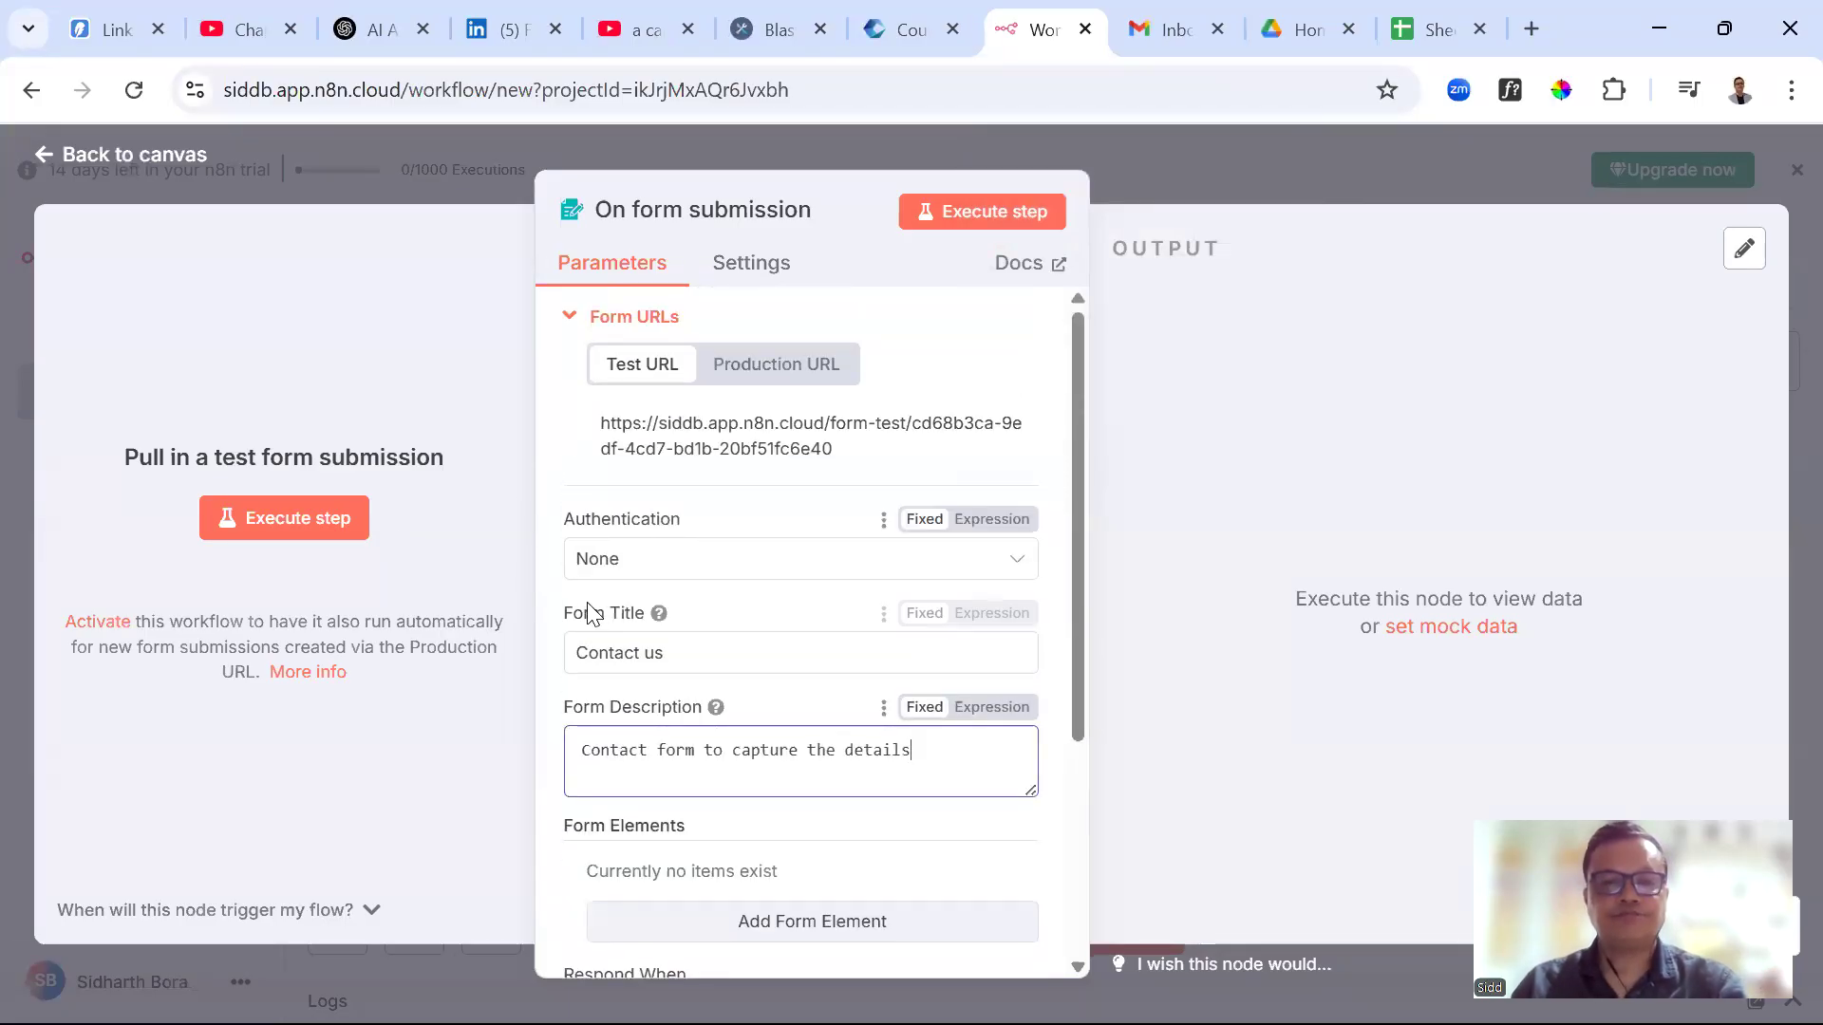
{"action": "scroll", "coordinate": [641, 595], "scroll_direction": "down", "scroll_amount": 1}
{"action": "scroll", "coordinate": [640, 596], "scroll_direction": "down", "scroll_amount": 3}
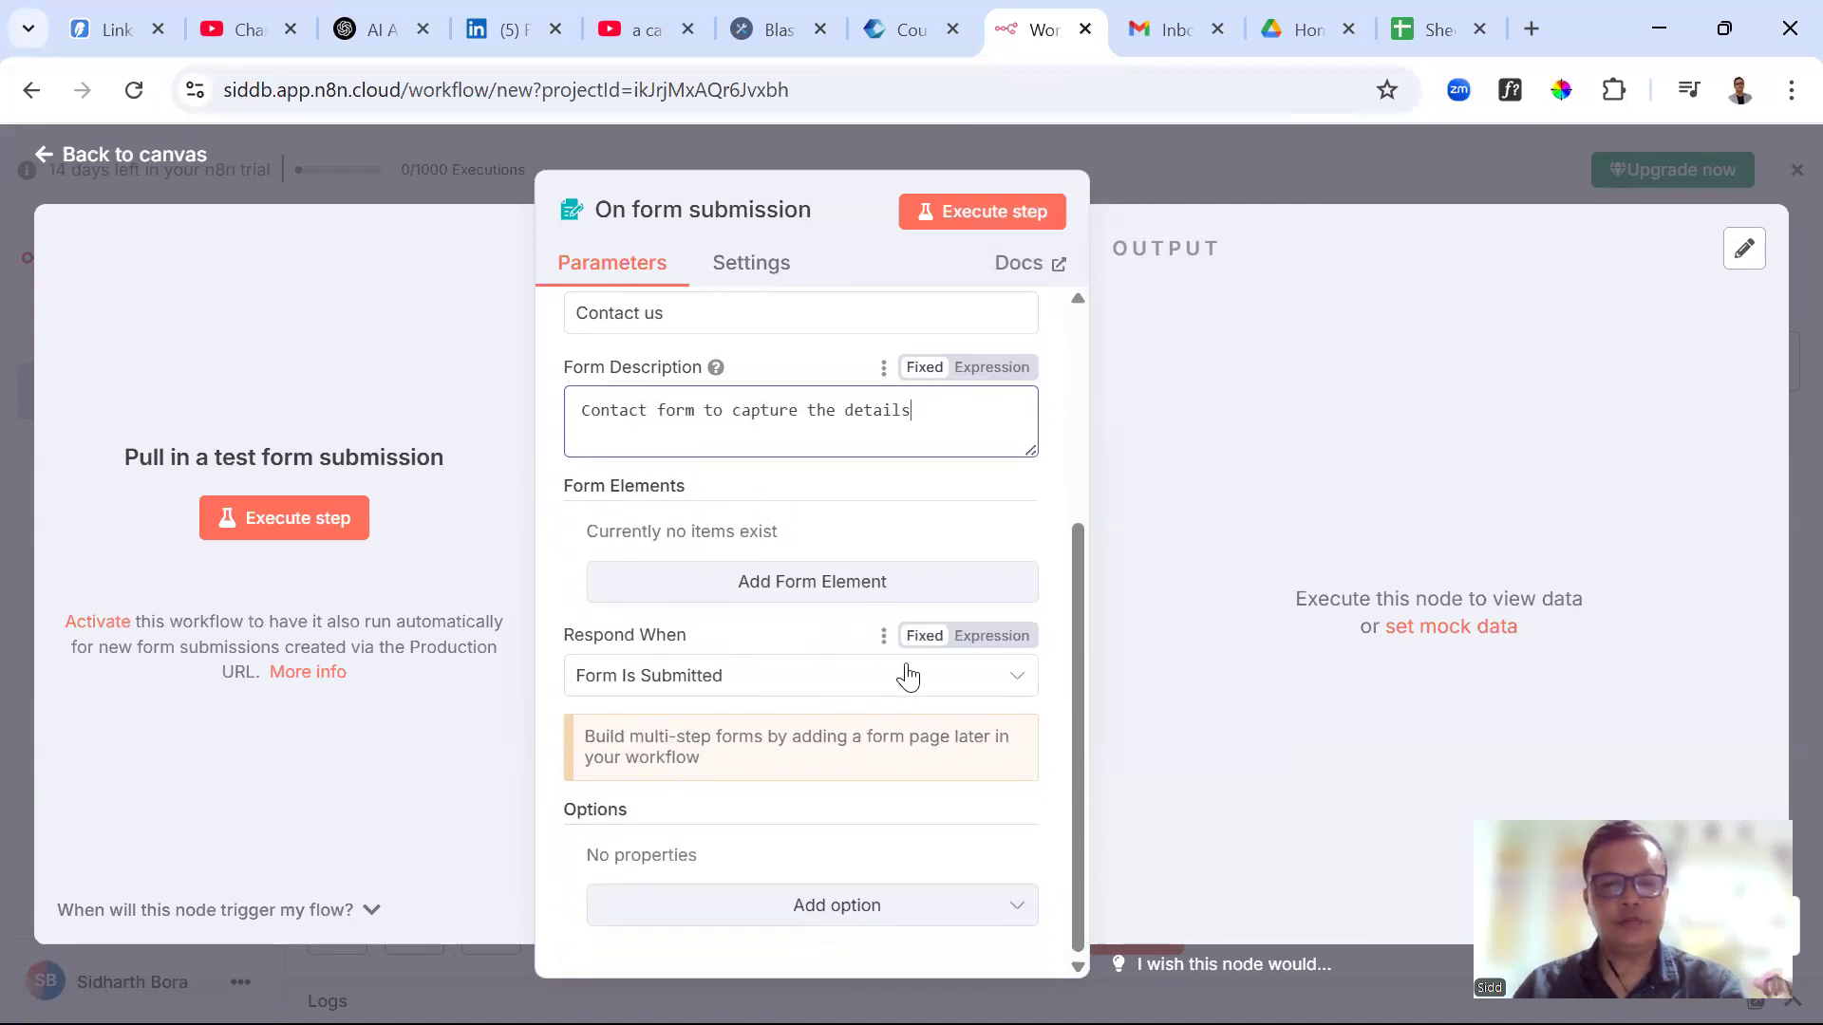
{"action": "scroll", "coordinate": [741, 669], "scroll_direction": "up", "scroll_amount": 1}
{"action": "scroll", "coordinate": [759, 646], "scroll_direction": "down", "scroll_amount": 1}
{"action": "scroll", "coordinate": [820, 660], "scroll_direction": "up", "scroll_amount": 1}
{"action": "scroll", "coordinate": [818, 651], "scroll_direction": "up", "scroll_amount": 3}
{"action": "scroll", "coordinate": [818, 651], "scroll_direction": "down", "scroll_amount": 2}
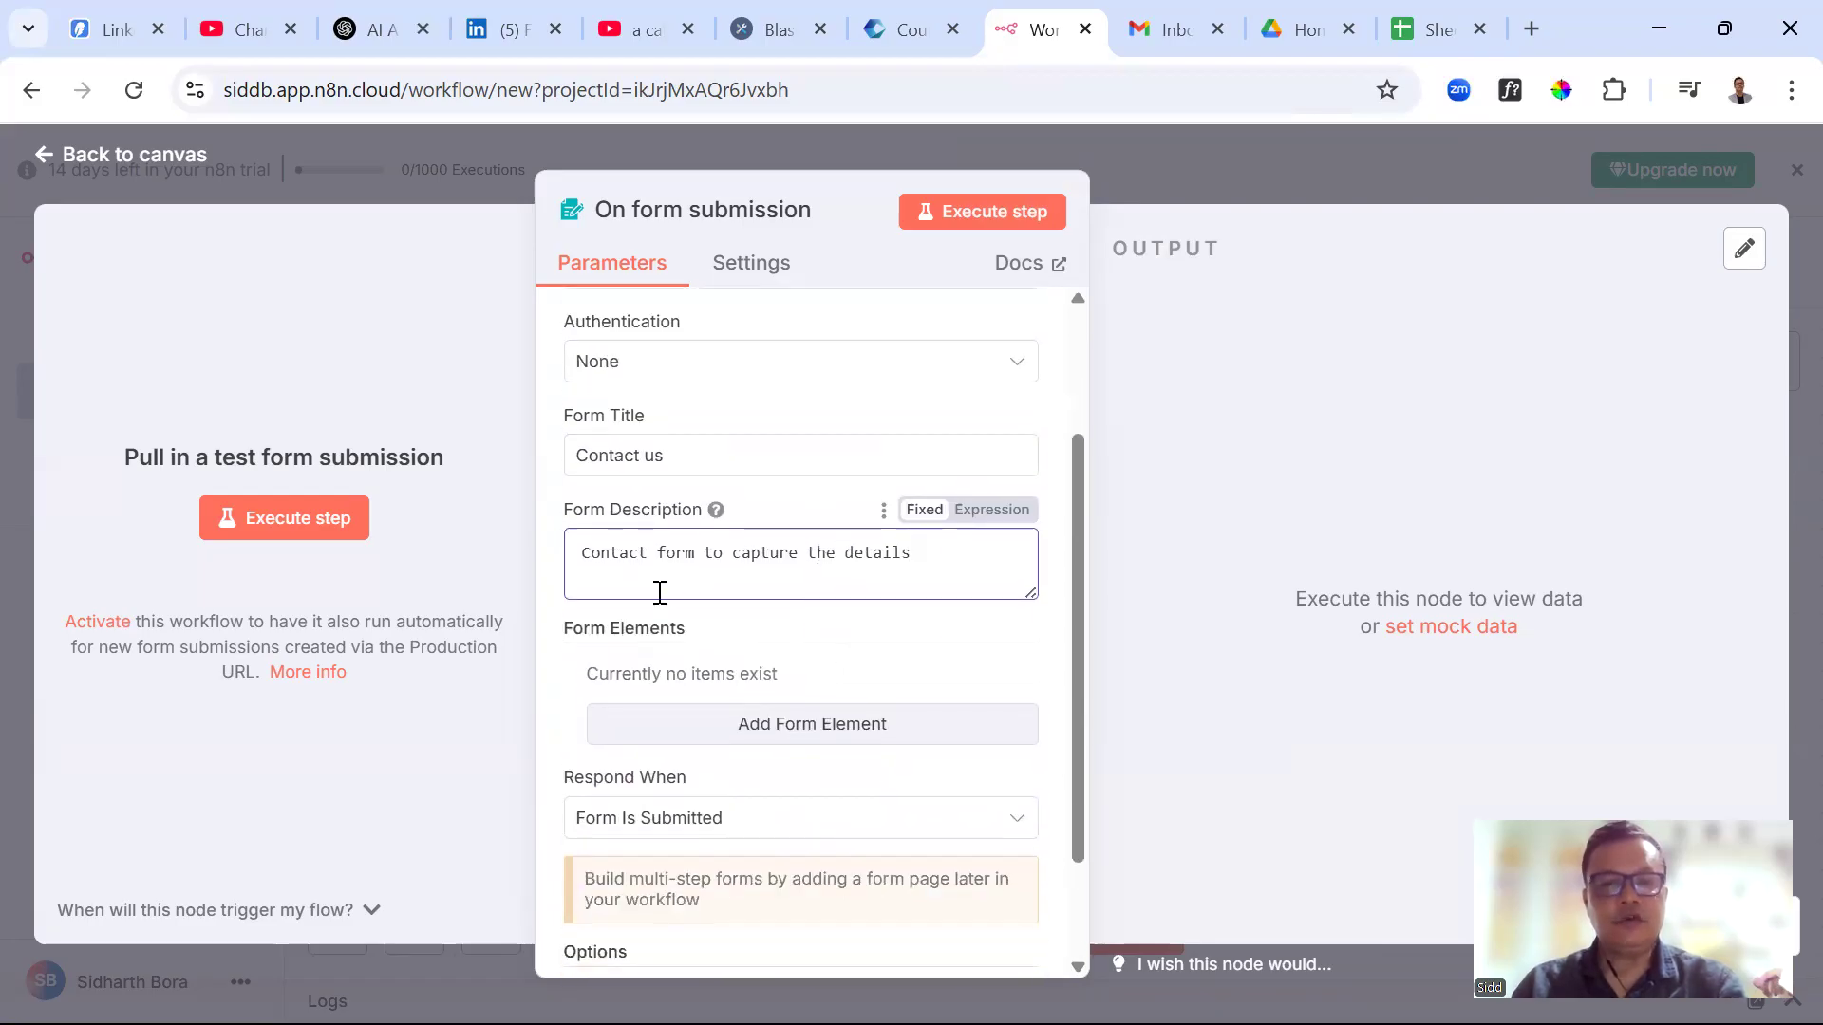
{"action": "scroll", "coordinate": [854, 636], "scroll_direction": "down", "scroll_amount": 3}
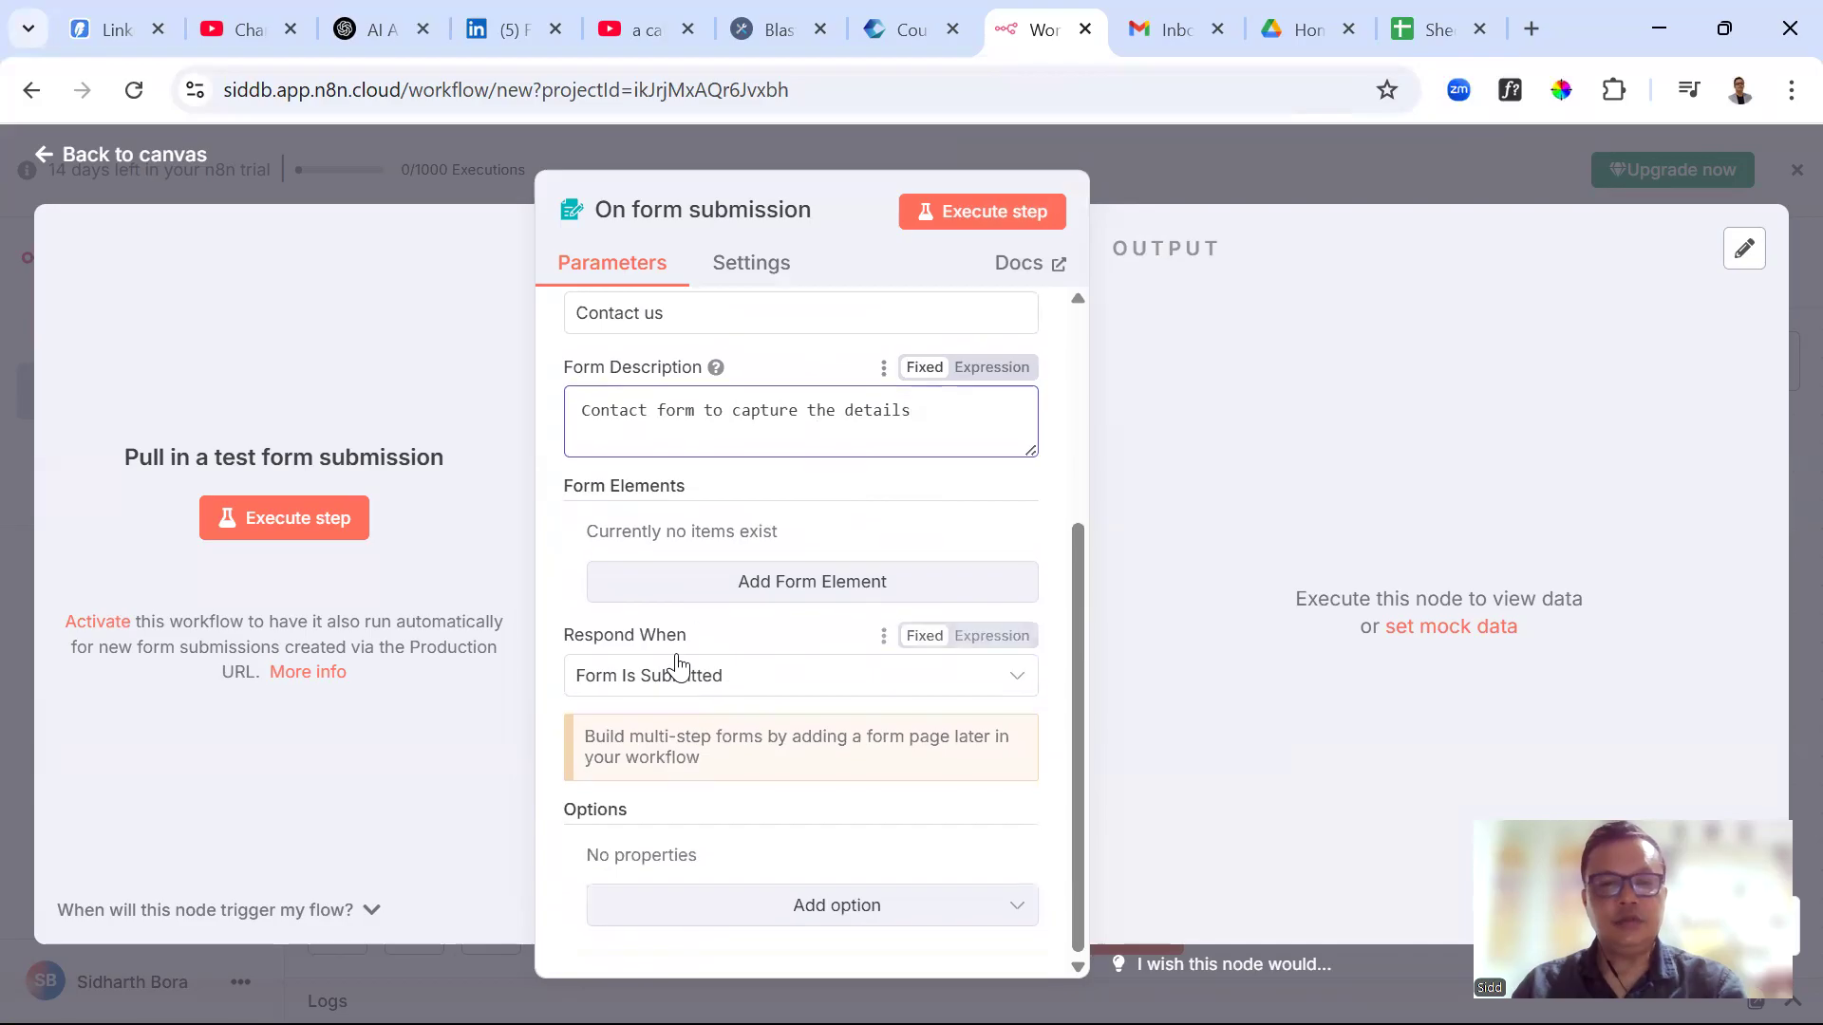
{"action": "left_click", "coordinate": [828, 592]}
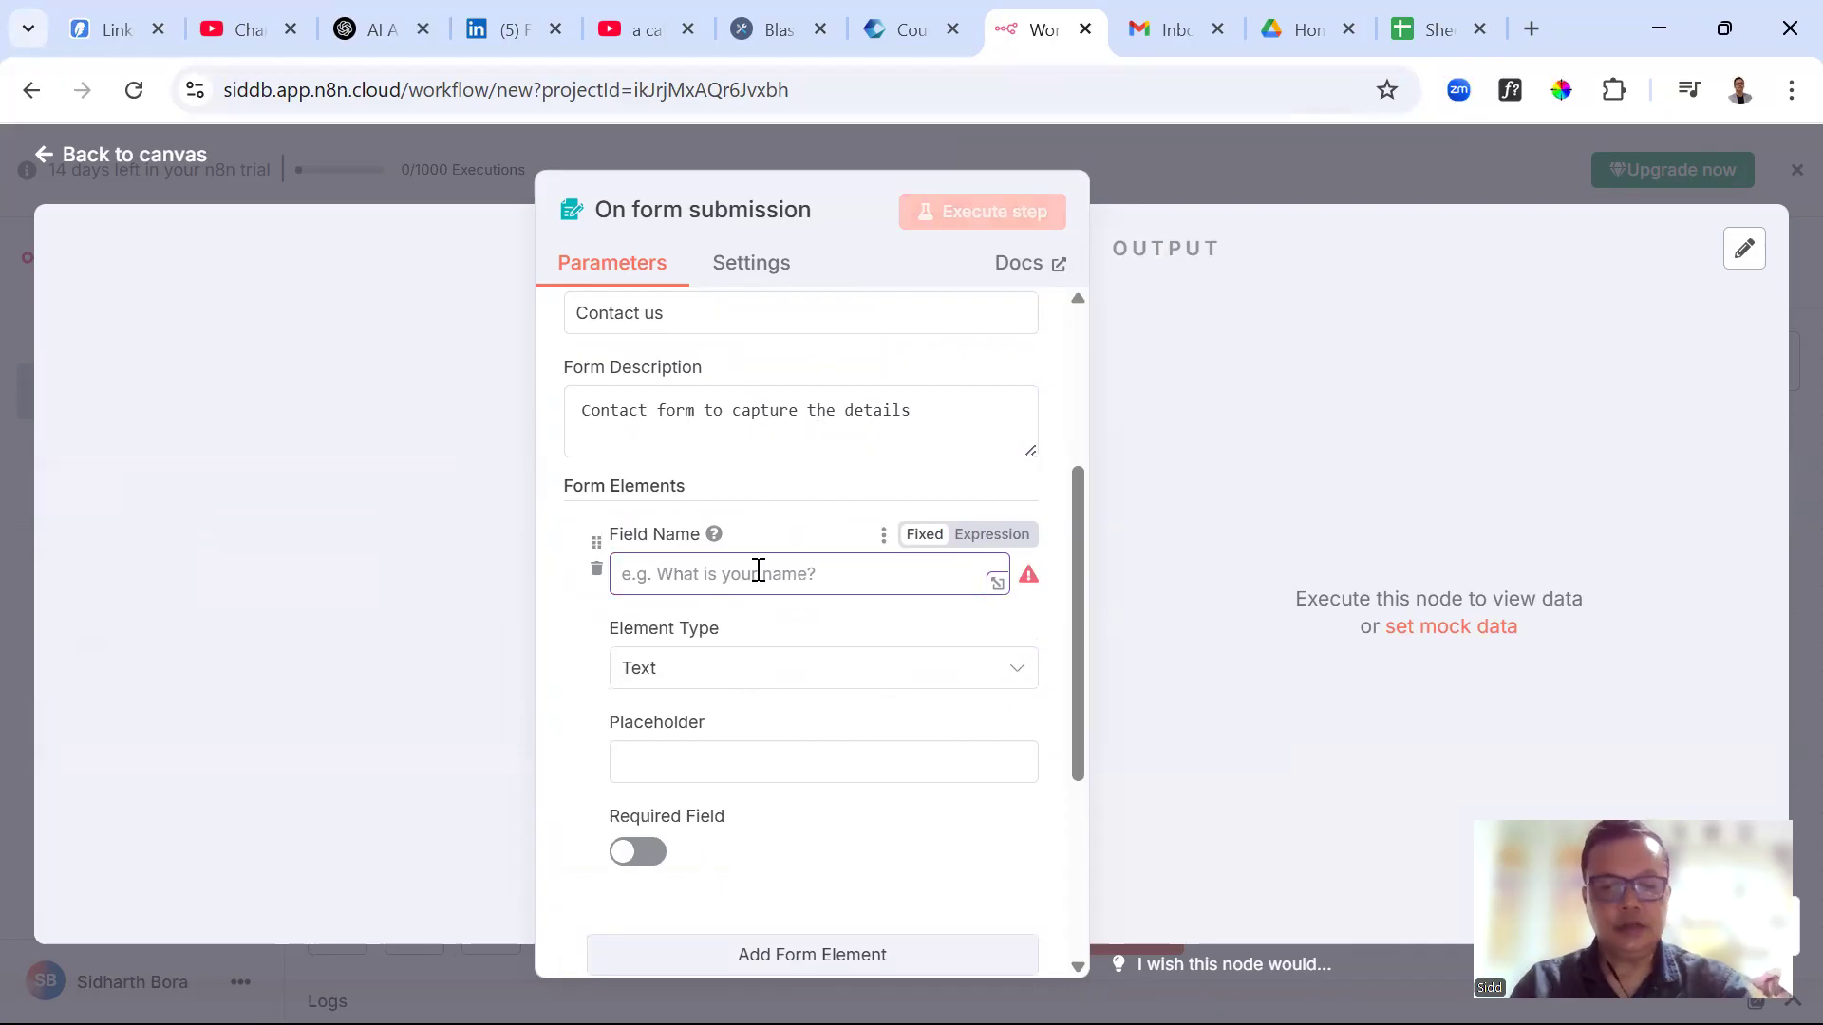
{"action": "type", "text": "NM"}
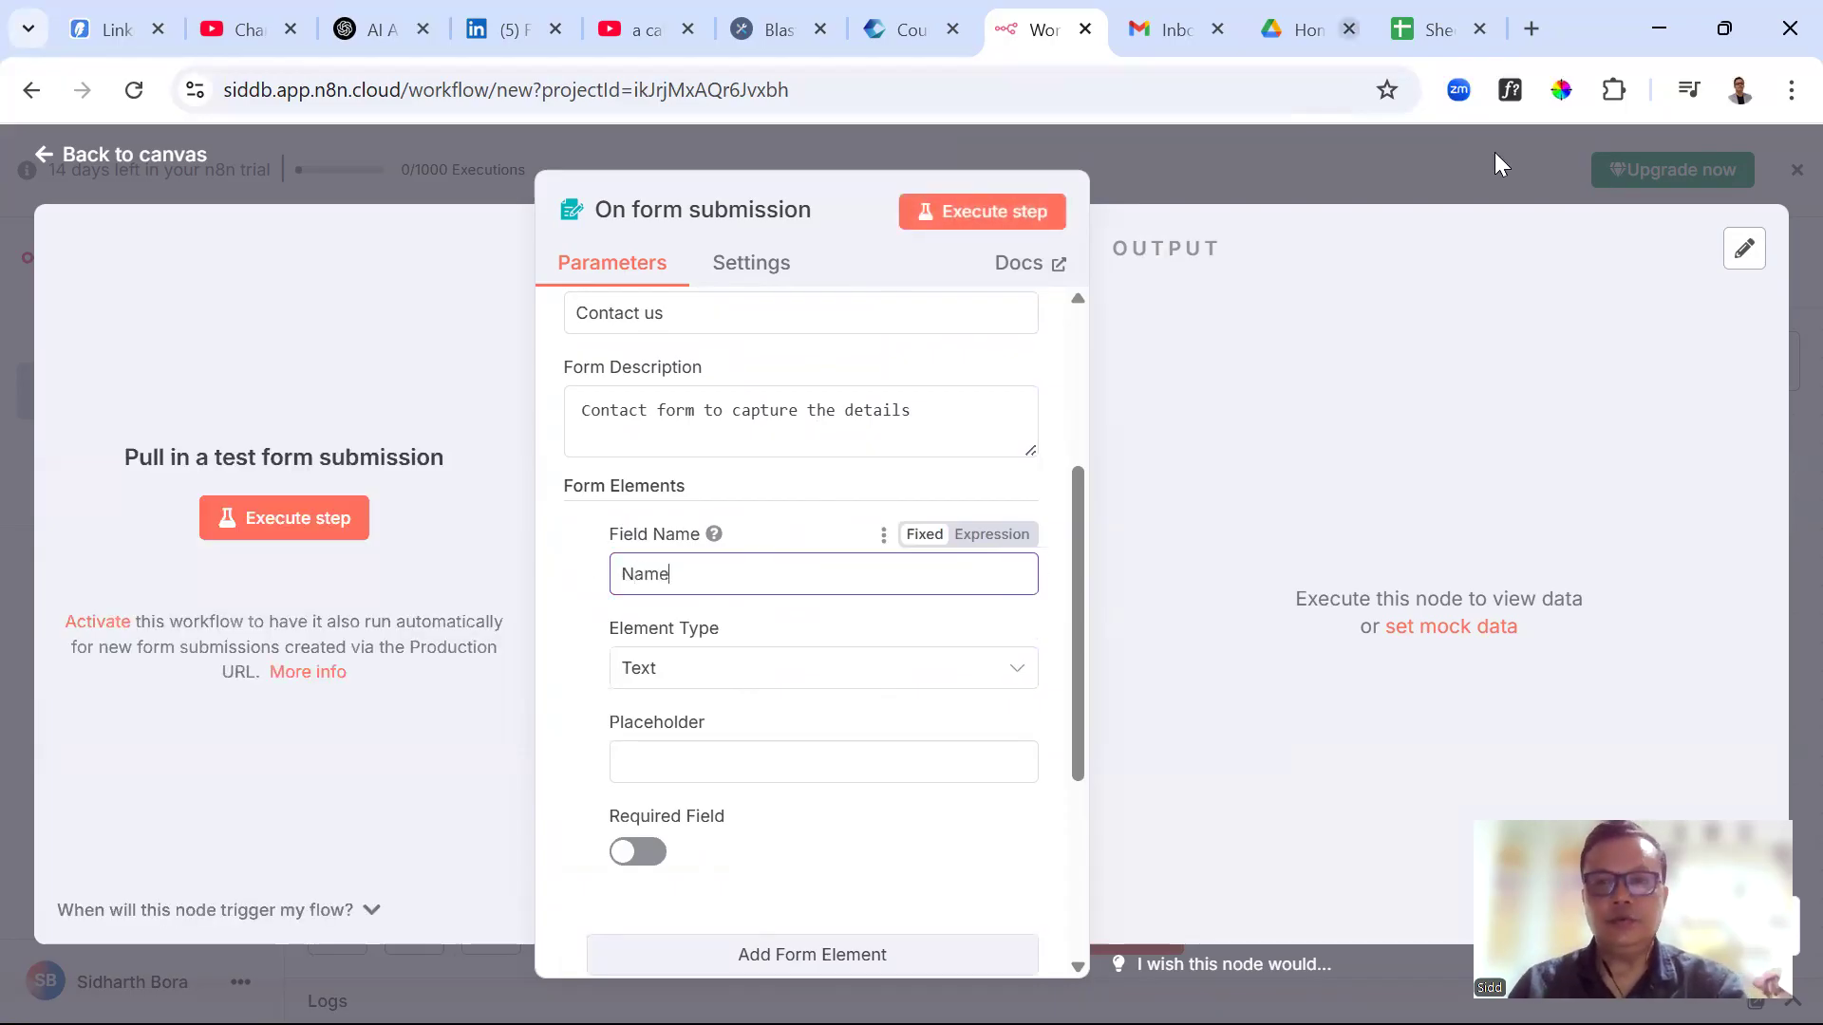
Check the sheet headers and give the name field an 'Enter your…' placeholder
{"action": "left_click", "coordinate": [1435, 29]}
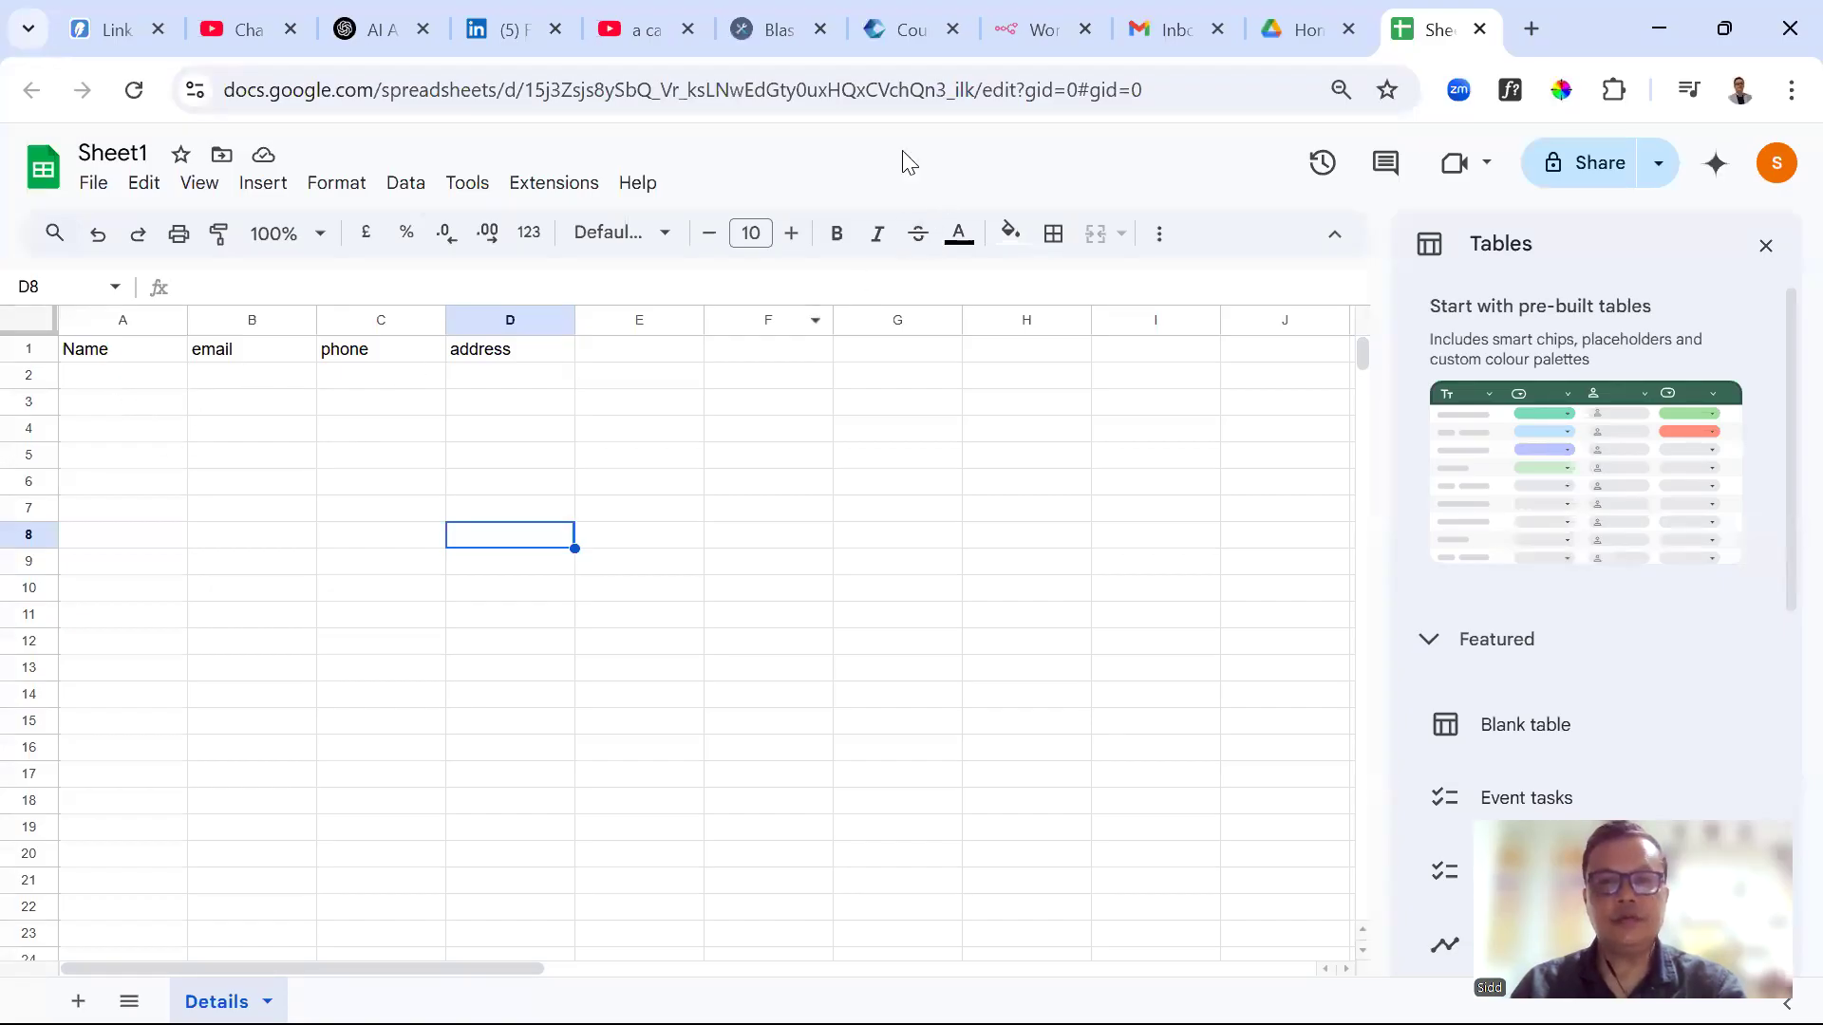
{"action": "left_click", "coordinate": [1044, 30]}
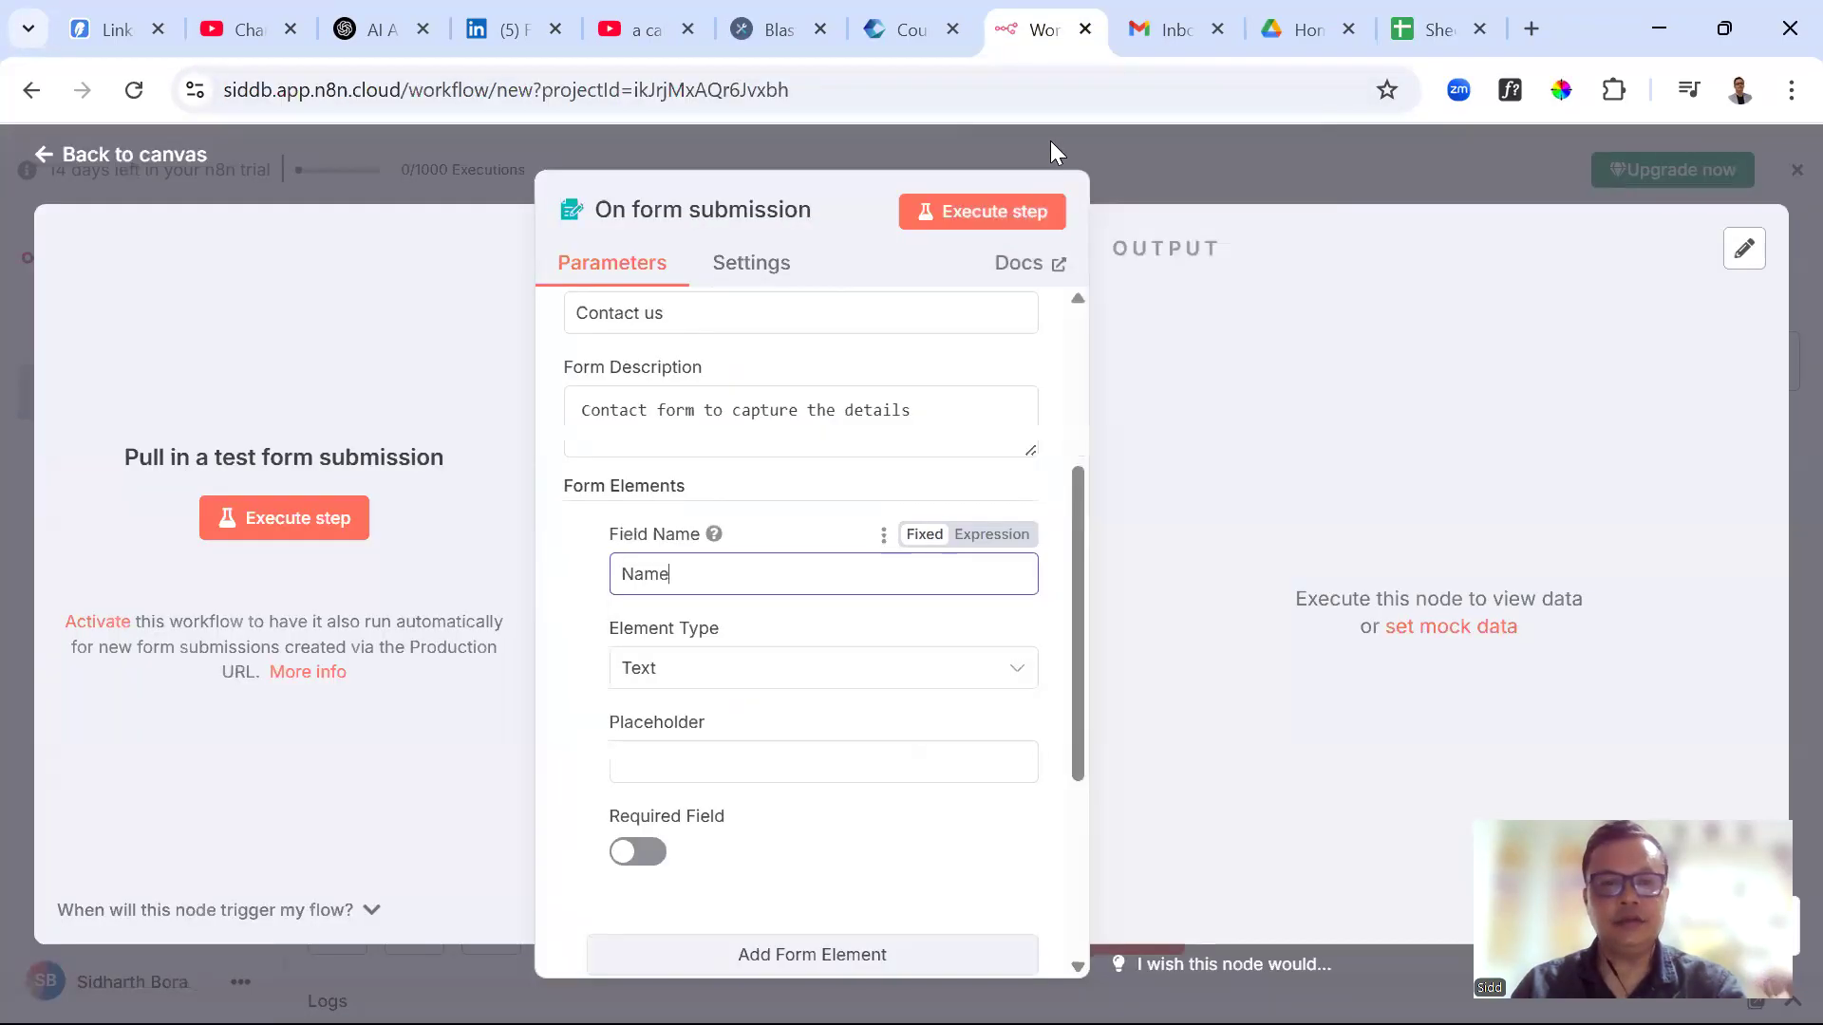
{"action": "left_click", "coordinate": [667, 755]}
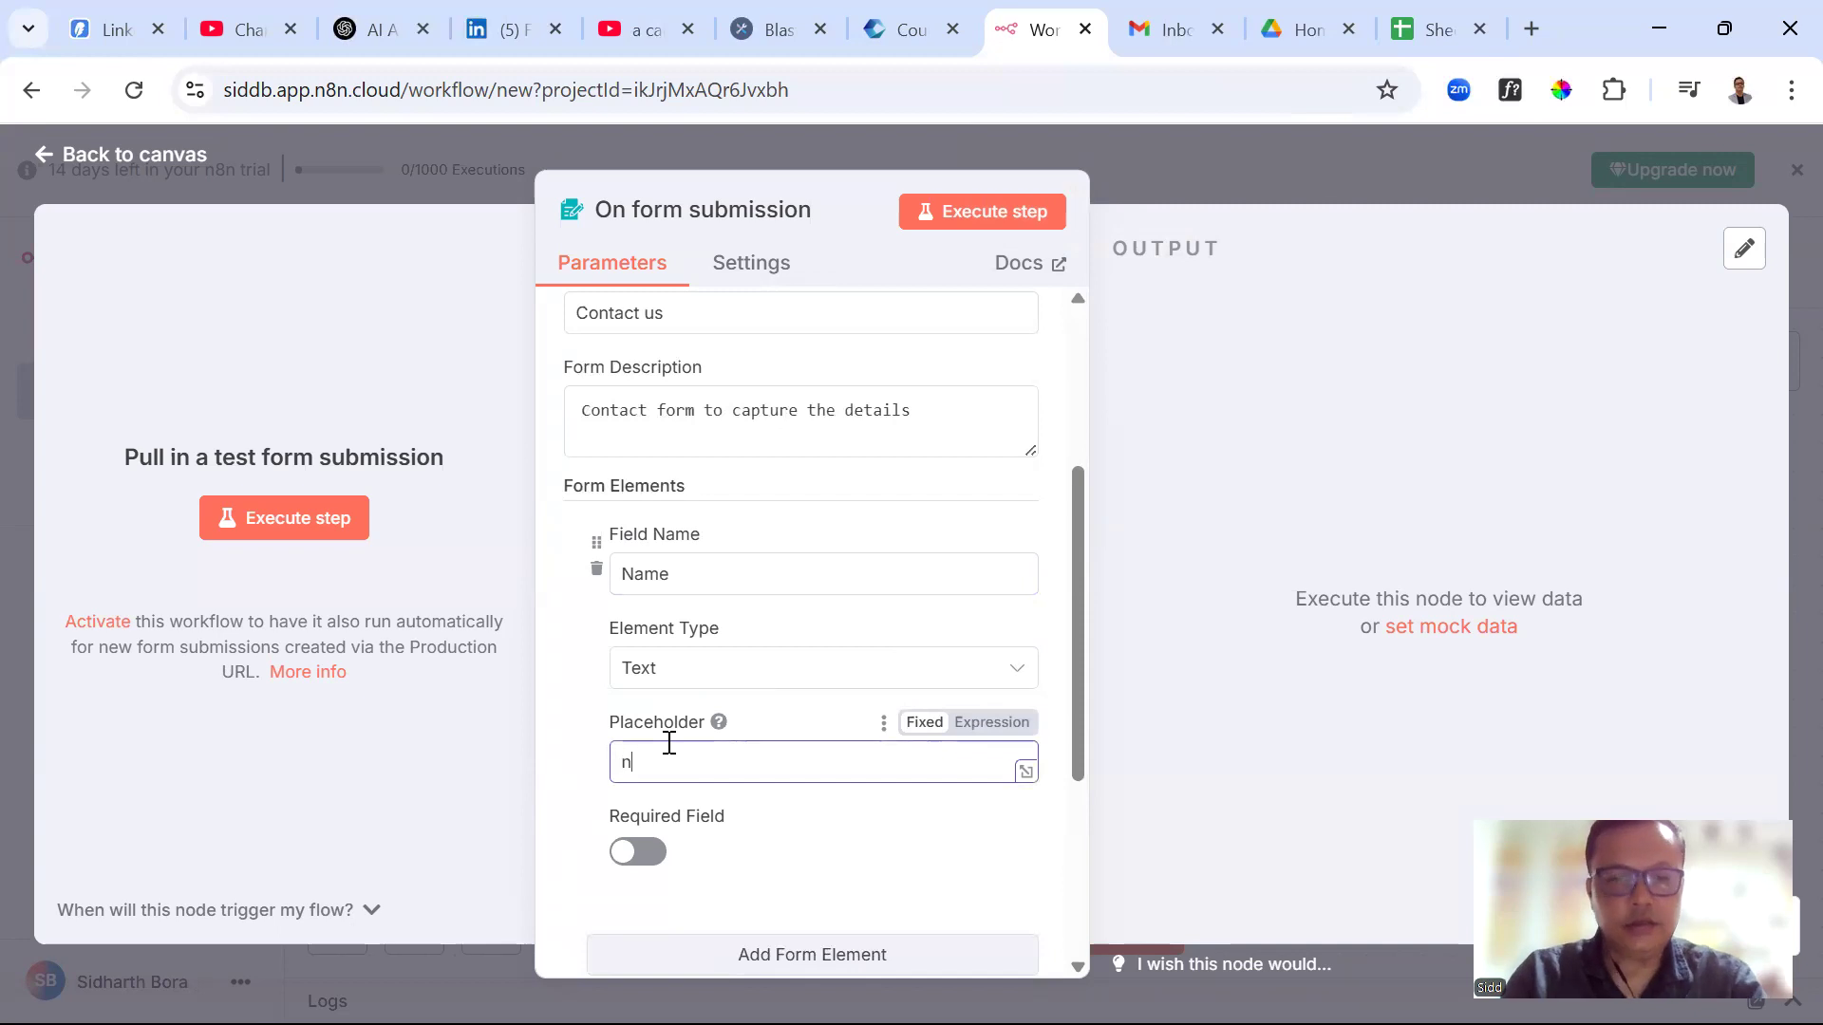
{"action": "type", "text": "Enter your full name"}
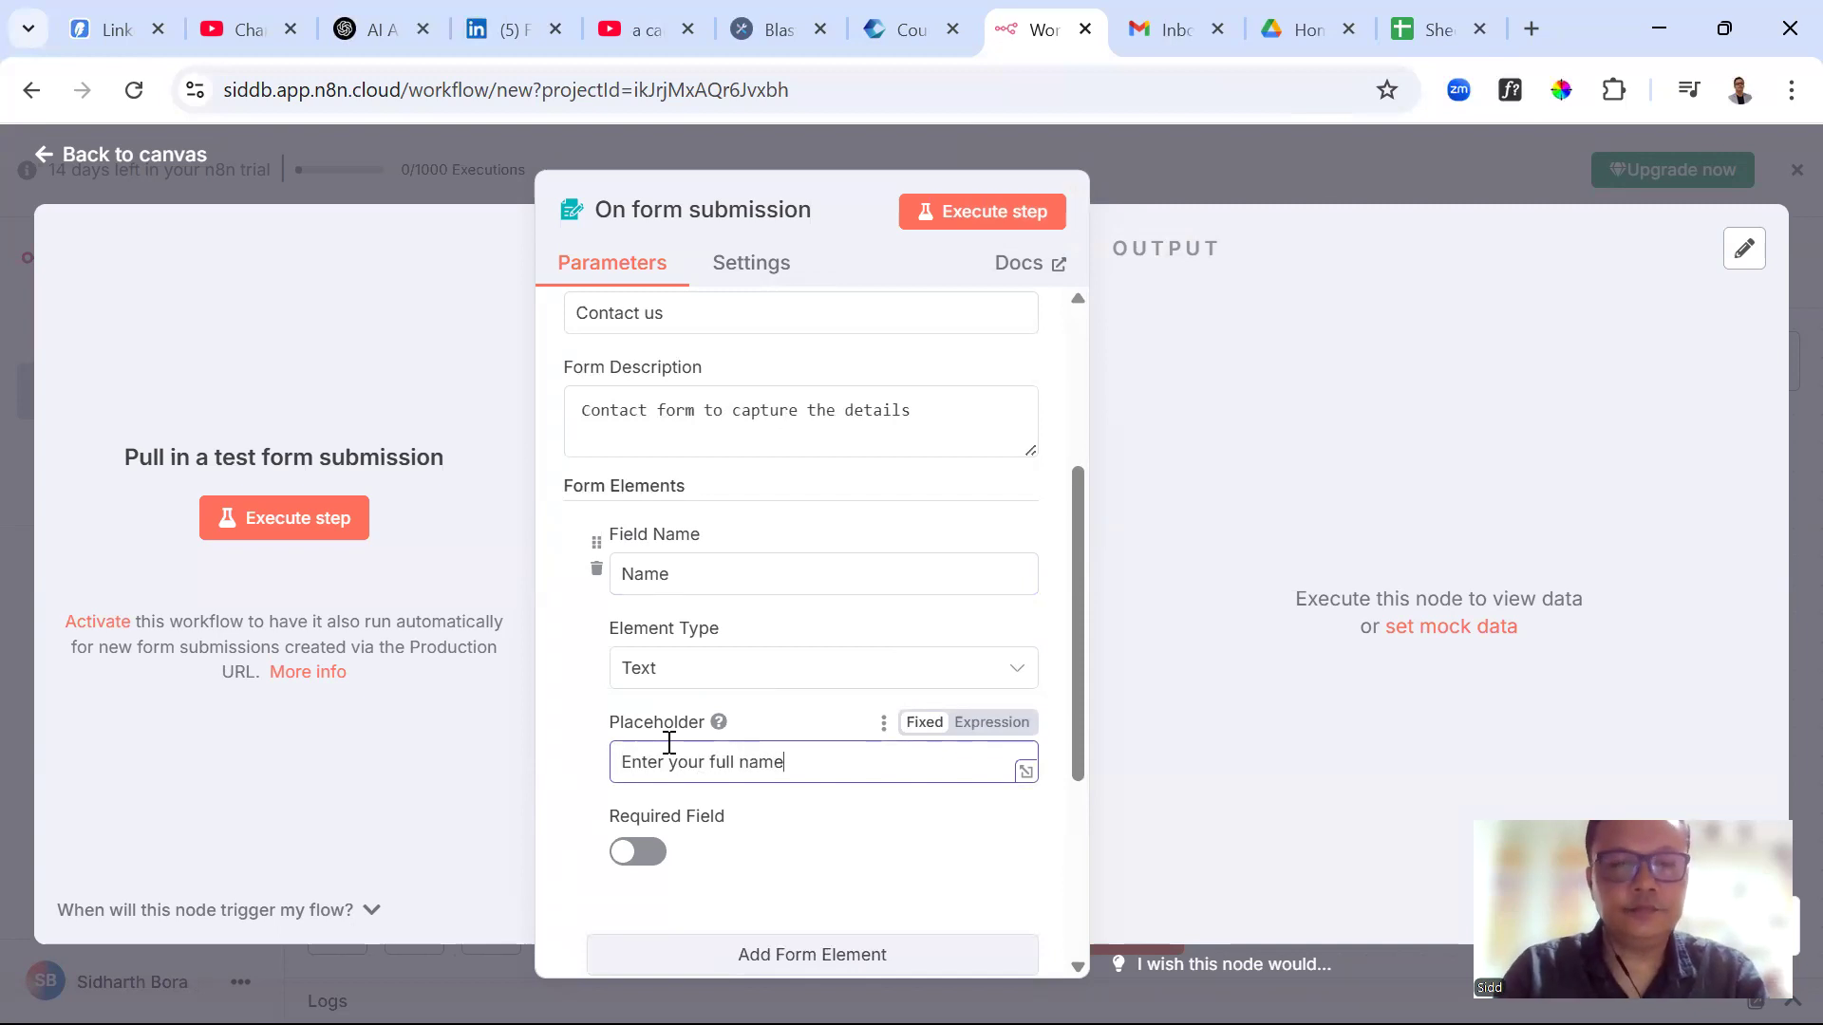
{"action": "scroll", "coordinate": [710, 680], "scroll_direction": "down", "scroll_amount": 3}
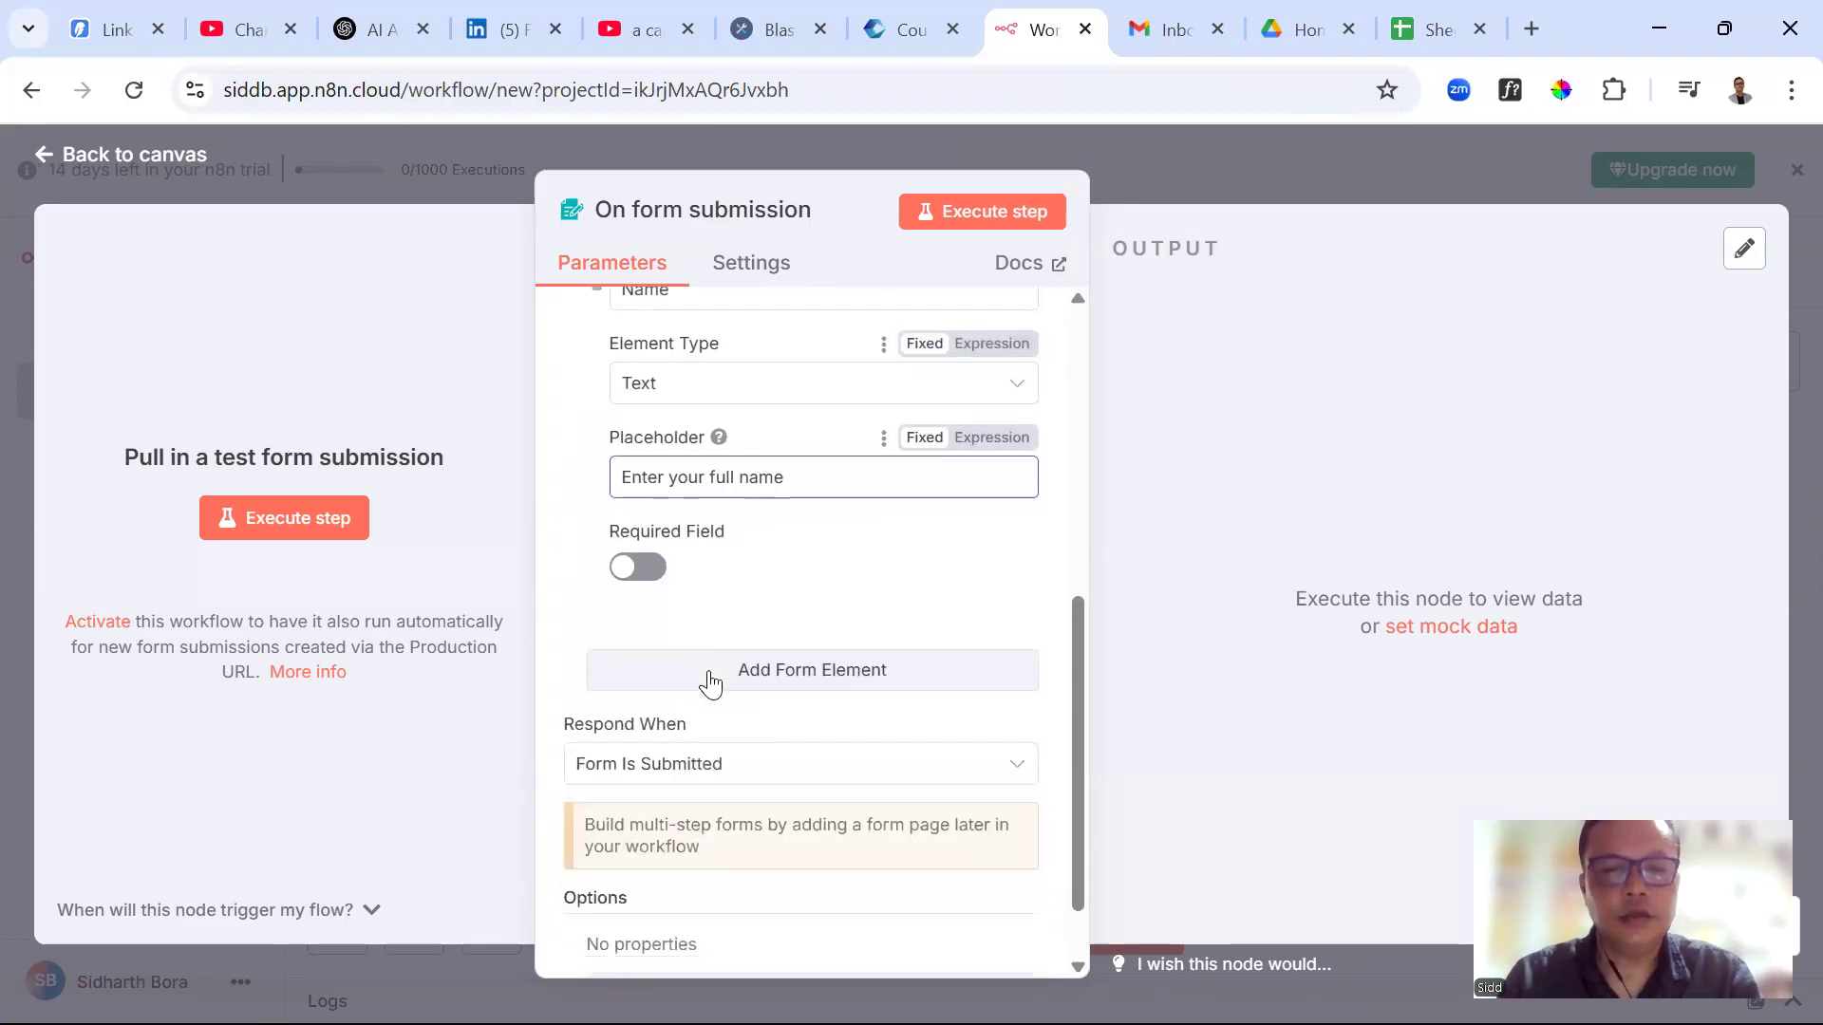
Add a second form field for email and set its placeholder
{"action": "left_click", "coordinate": [775, 672]}
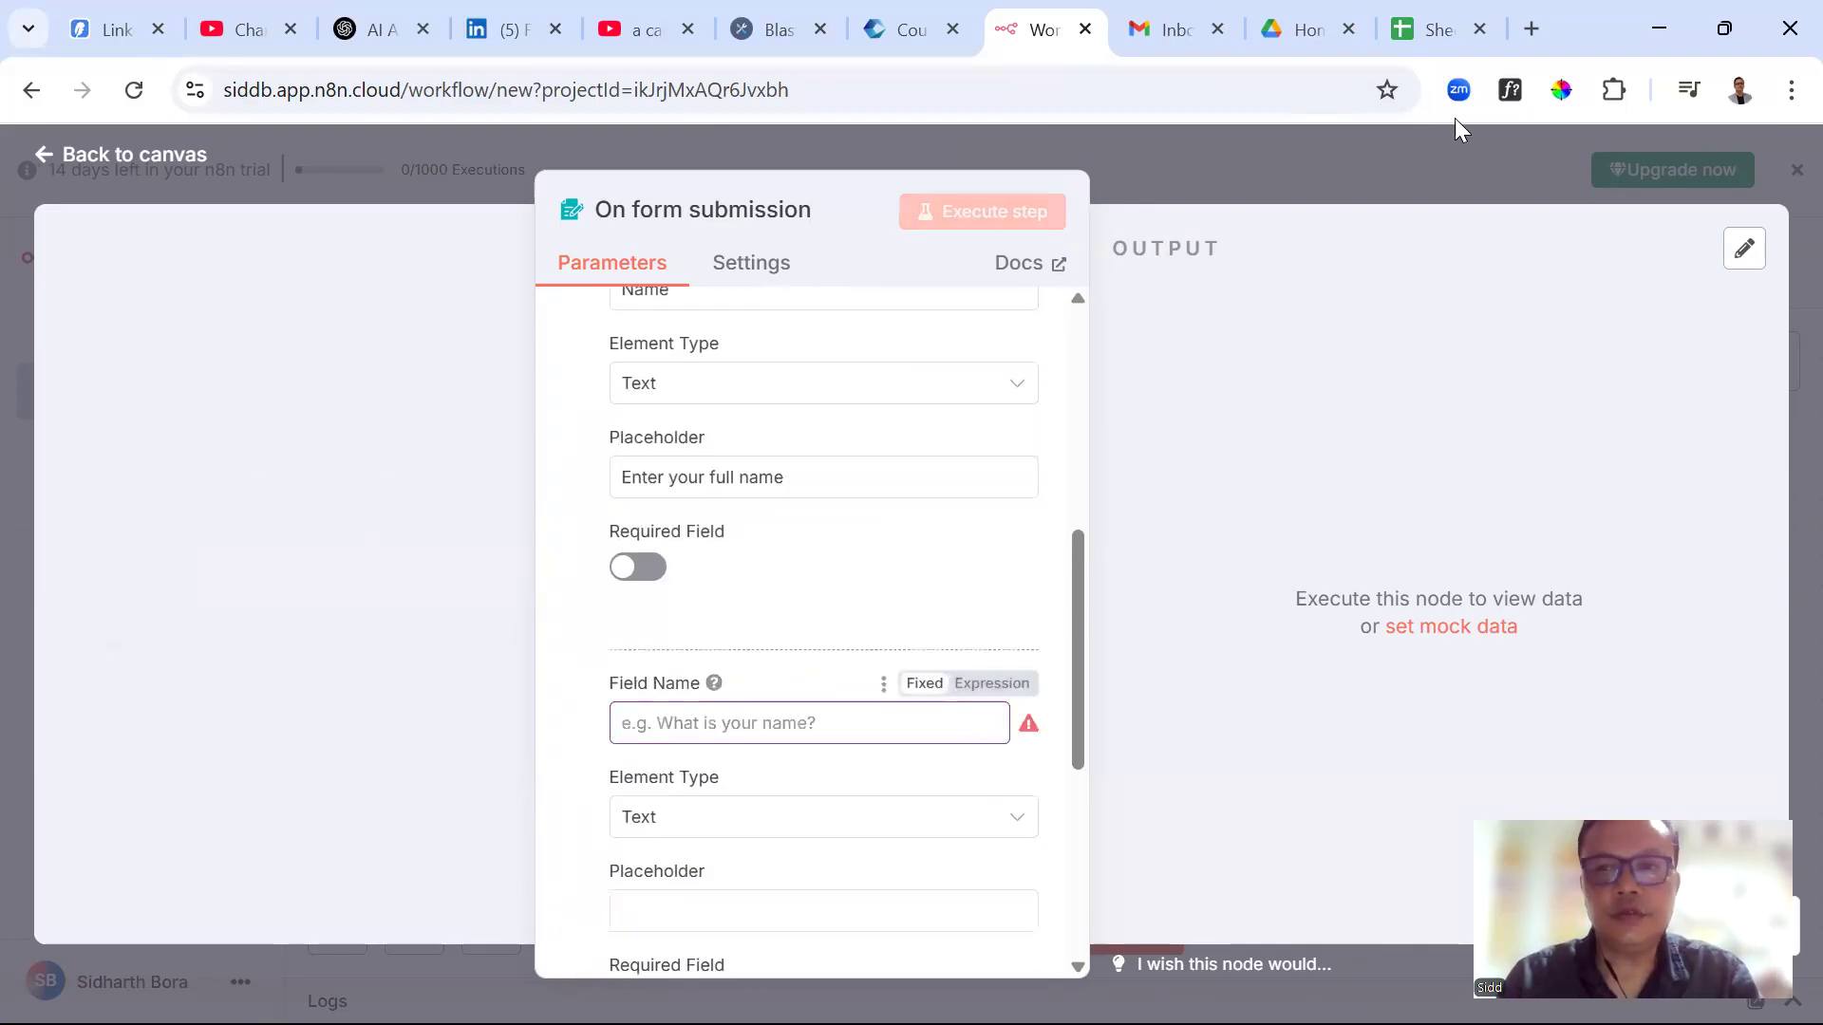
{"action": "left_click", "coordinate": [1435, 28]}
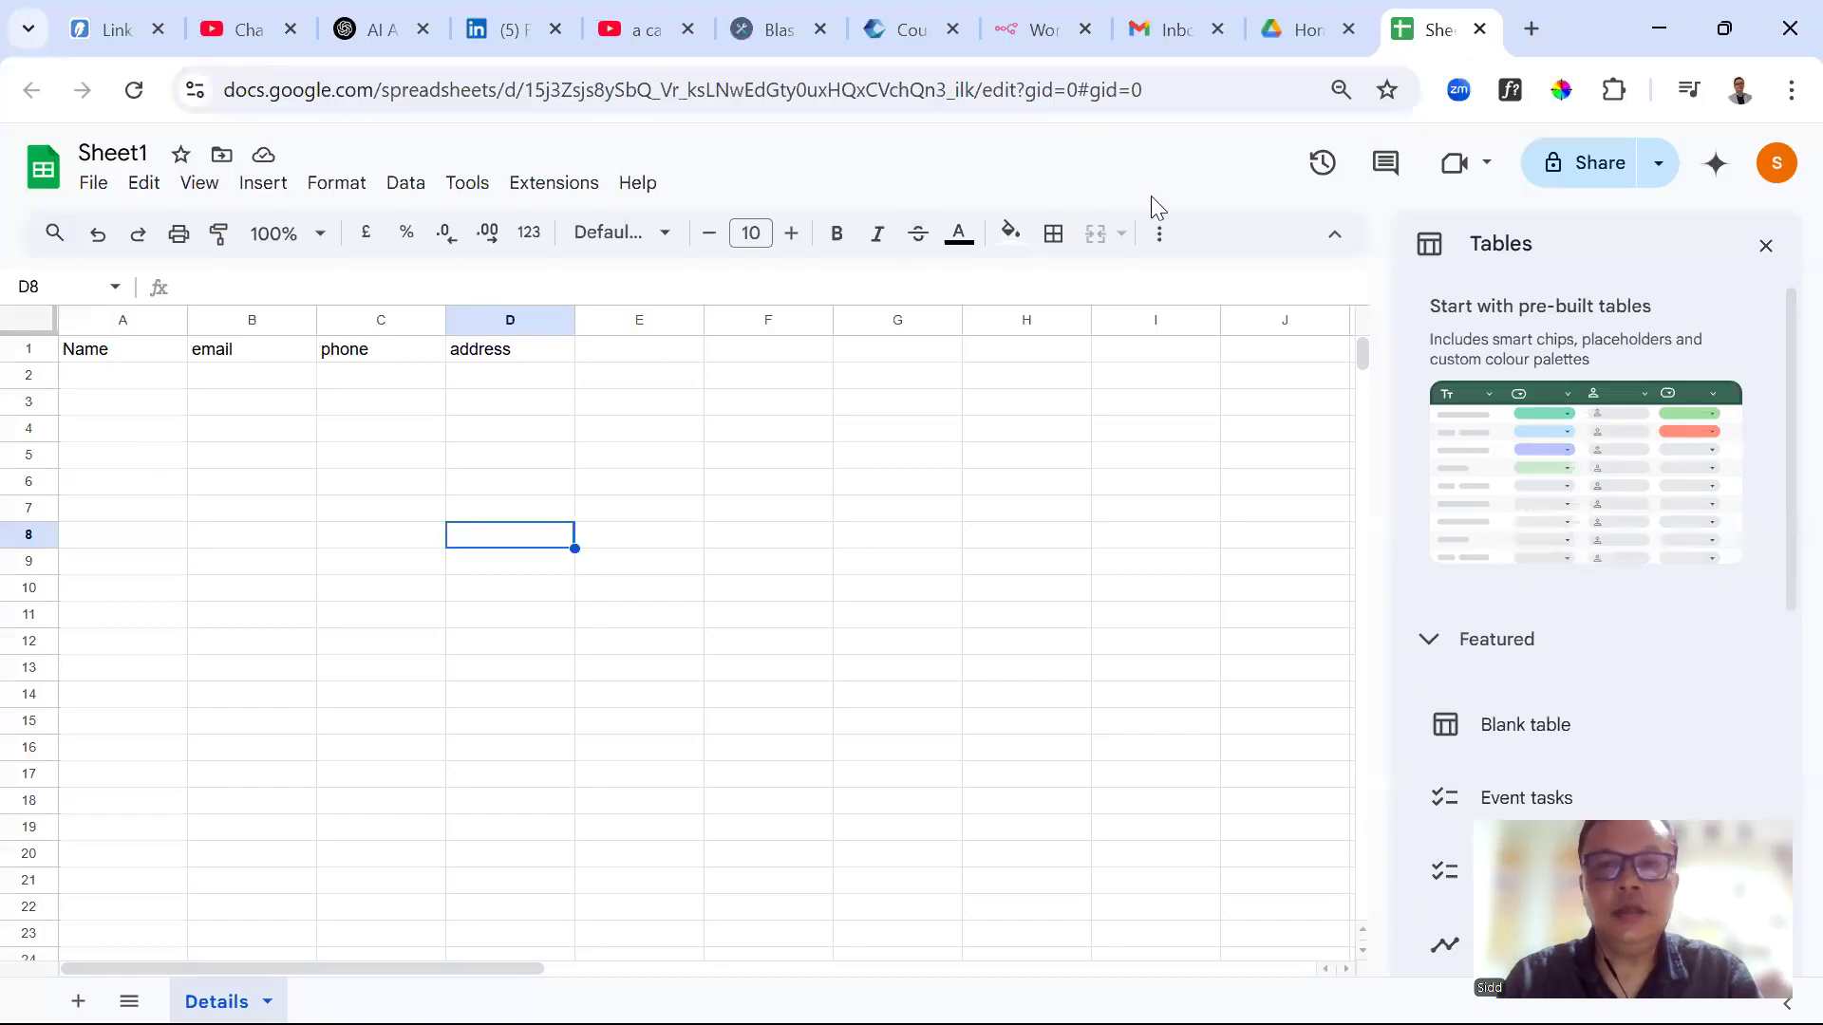
{"action": "left_click", "coordinate": [1045, 30]}
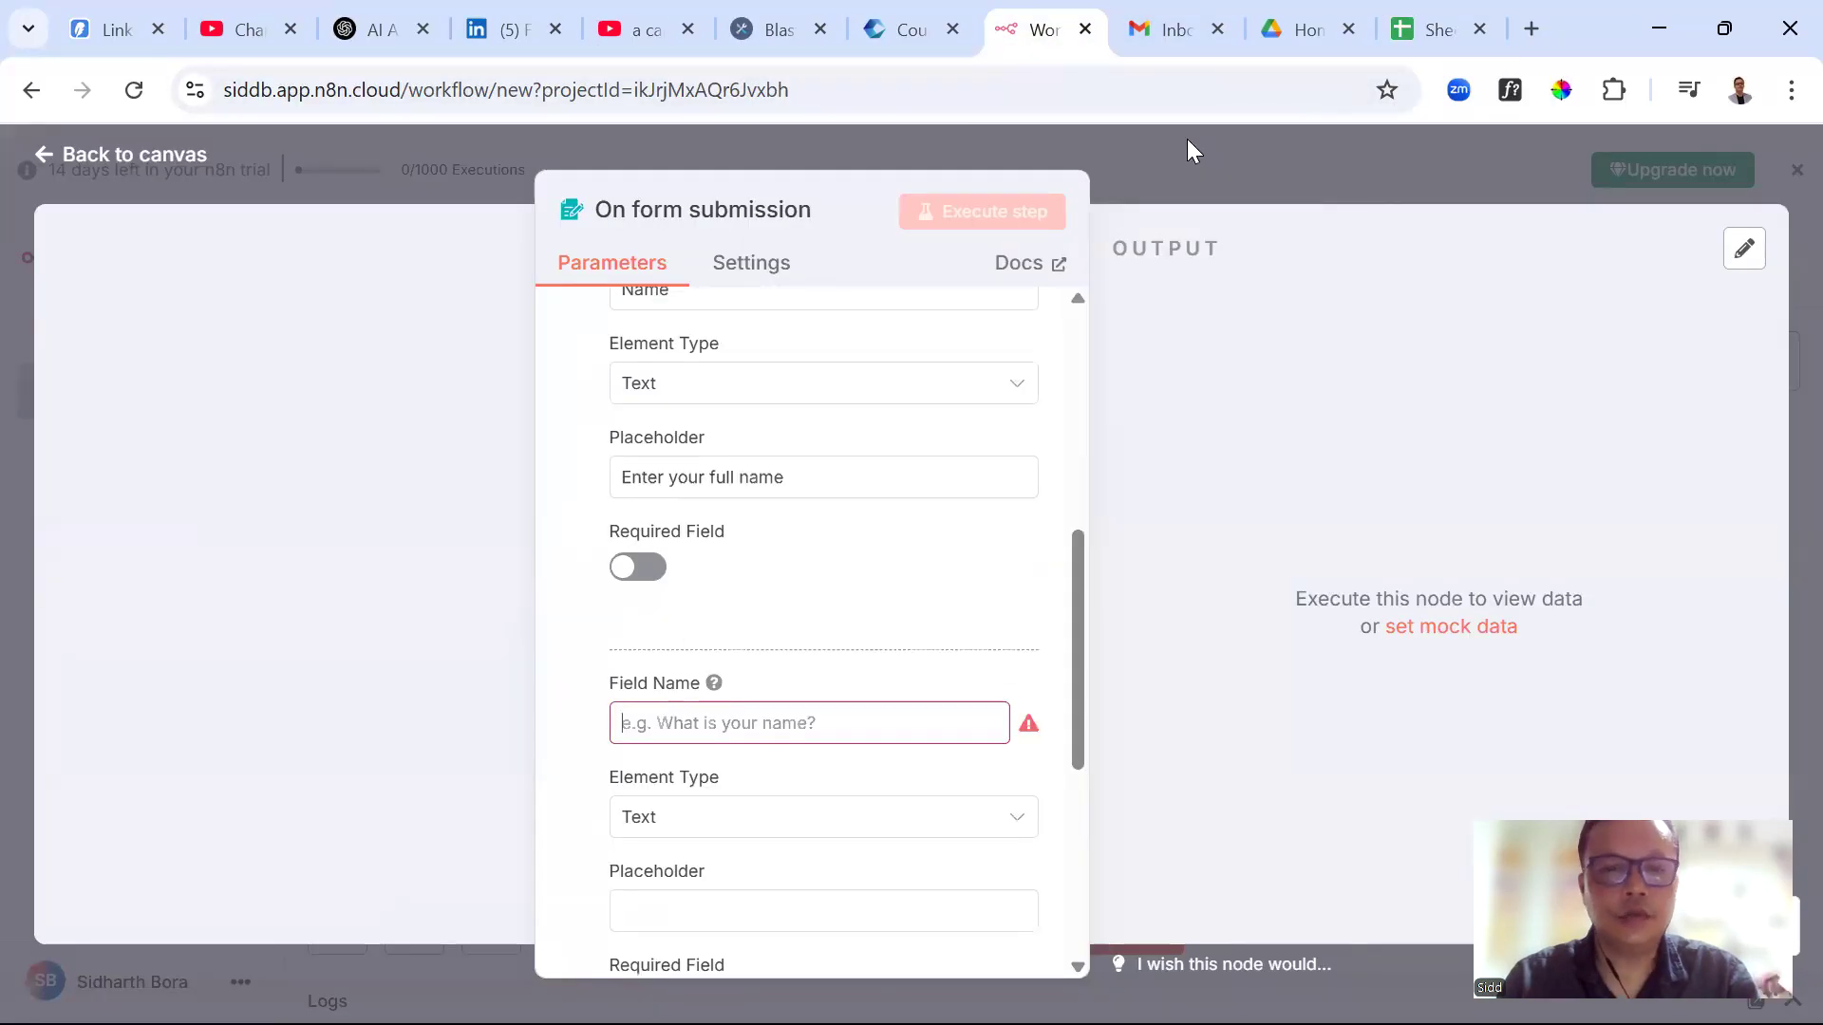
{"action": "left_click", "coordinate": [645, 738]}
{"action": "type", "text": "Ebte"}
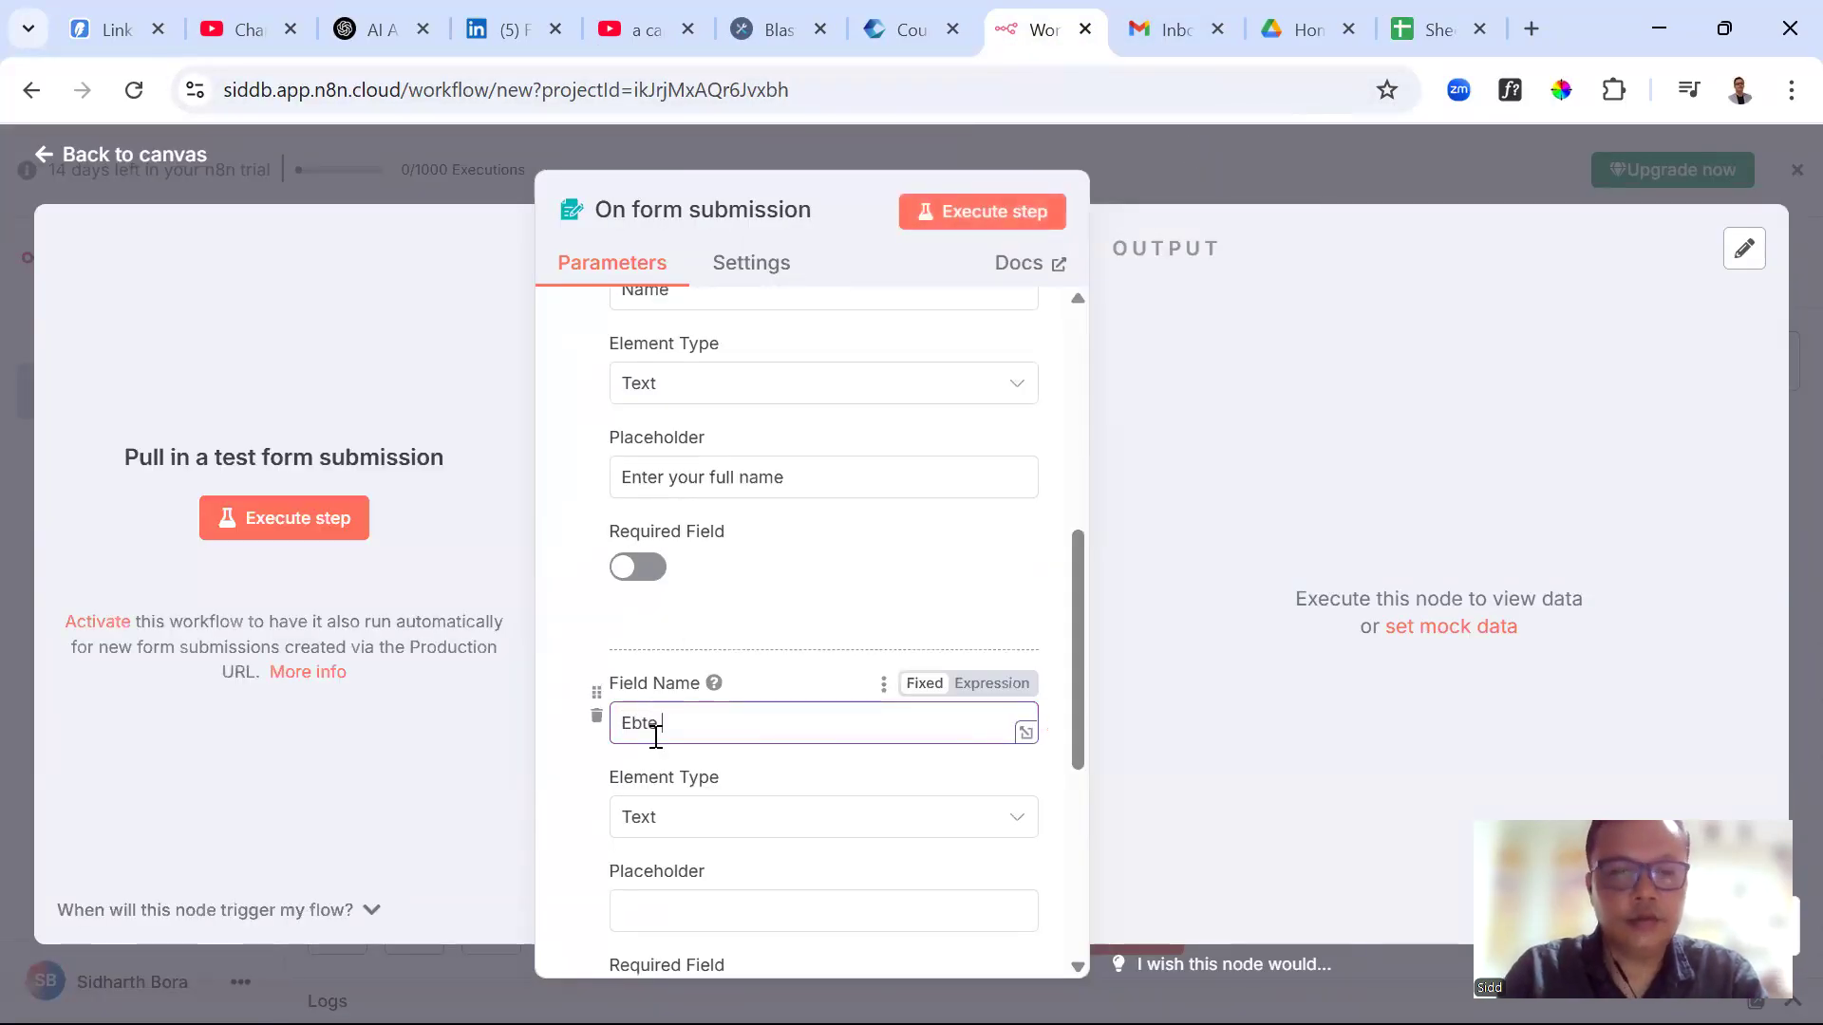
{"action": "key", "text": "BackSpace"}
{"action": "key", "text": "BackSpace"}
{"action": "key", "text": "BackSpace"}
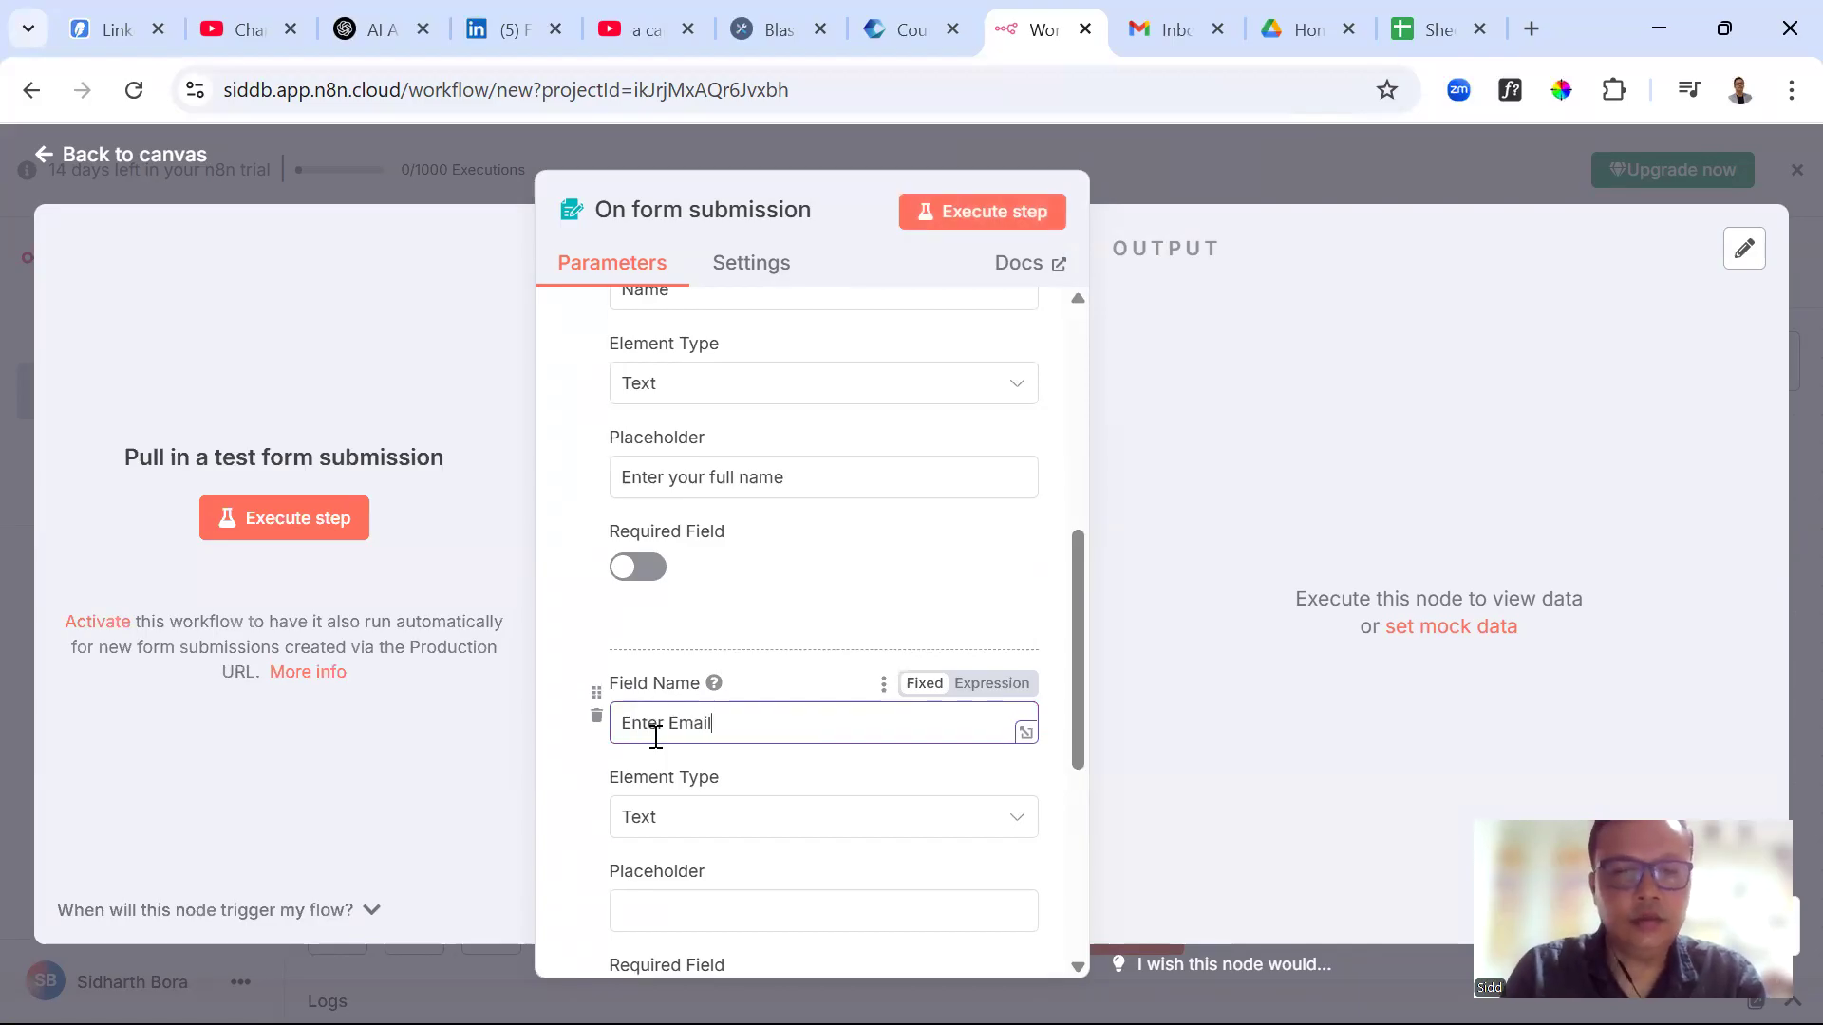
{"action": "left_click", "coordinate": [660, 914]}
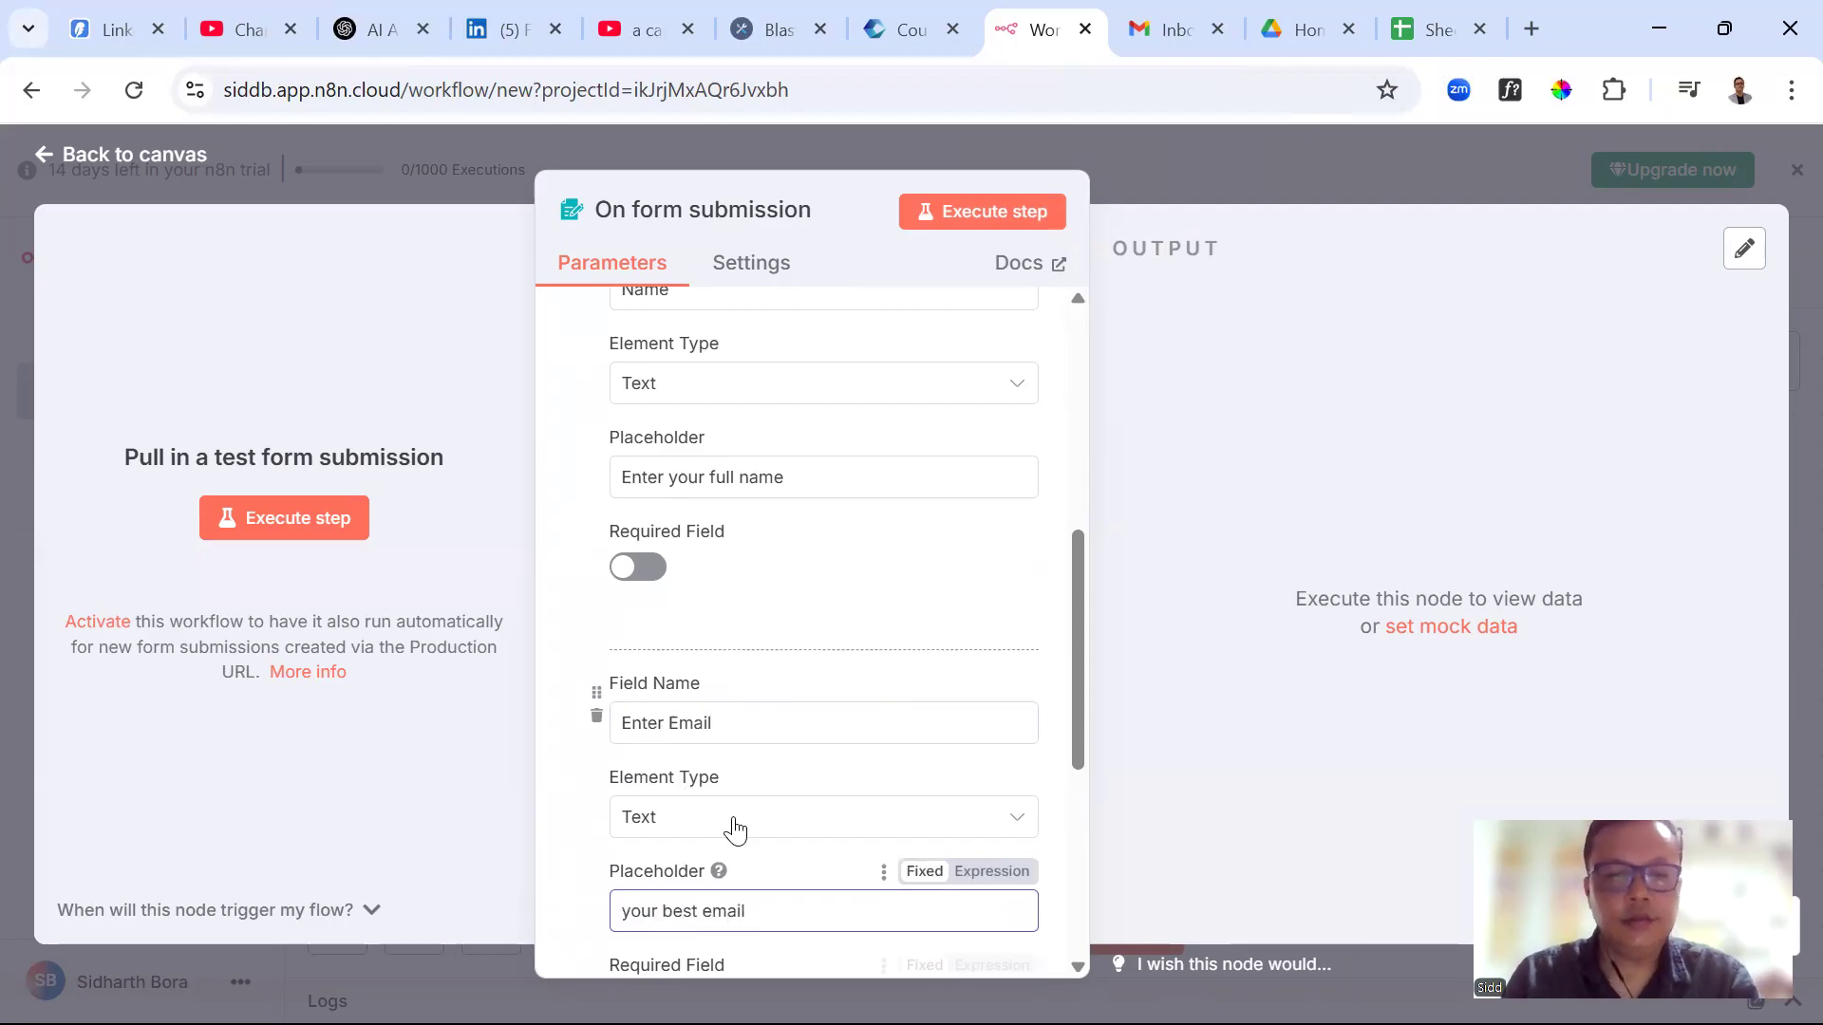
Add a Phone Number field with placeholder 'enter your phone number'
{"action": "scroll", "coordinate": [765, 782], "scroll_direction": "down", "scroll_amount": 5}
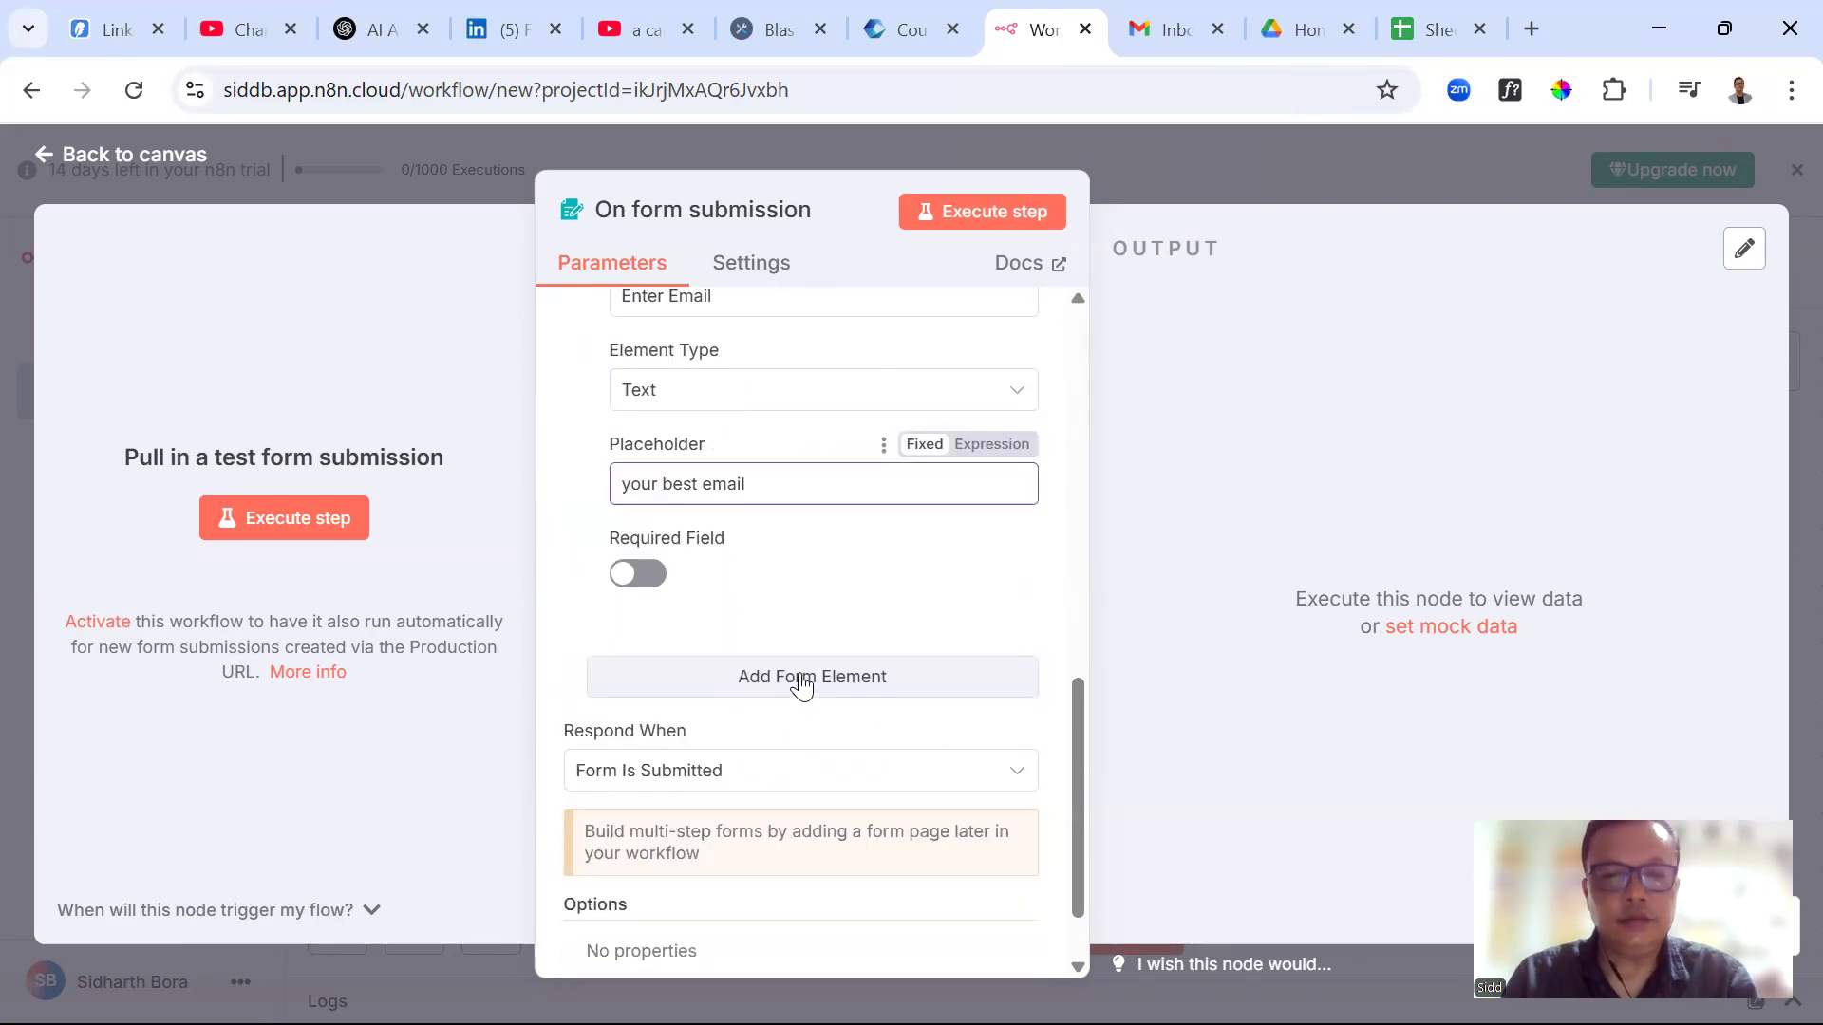
{"action": "left_click", "coordinate": [801, 683]}
{"action": "left_click", "coordinate": [655, 732]}
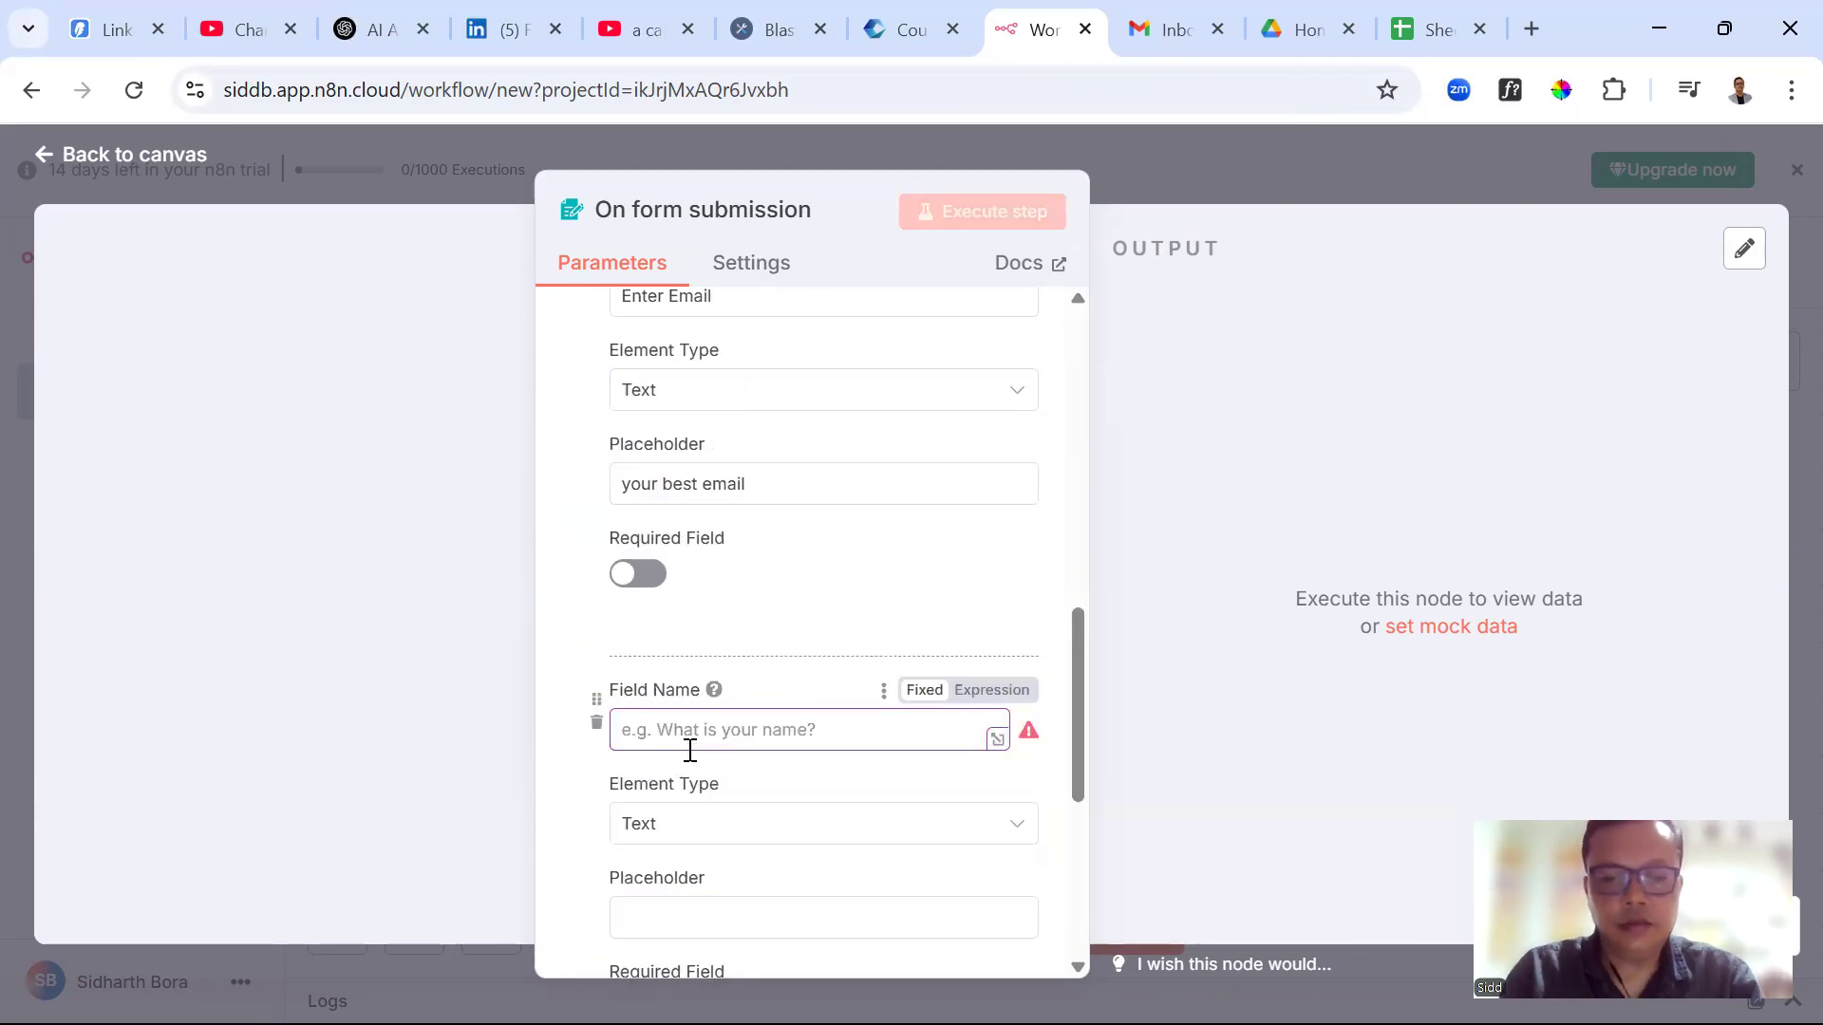
{"action": "type", "text": "Phone Number"}
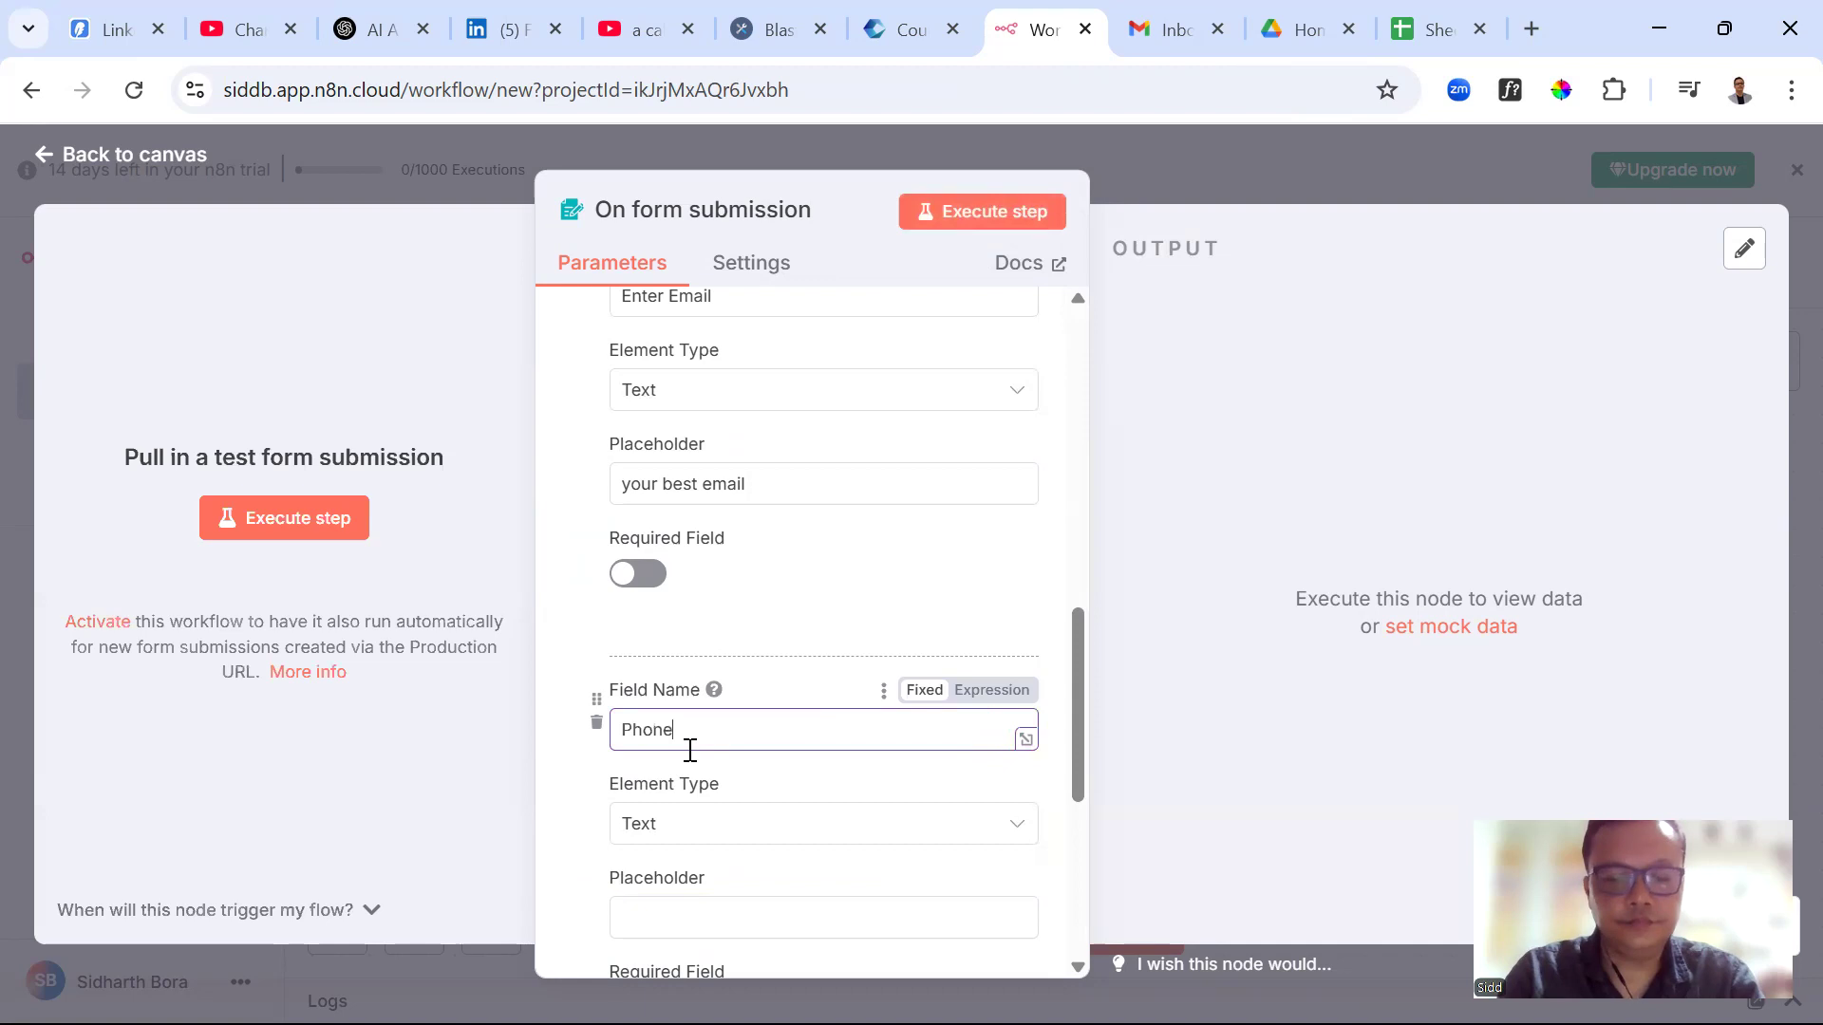
{"action": "left_click", "coordinate": [669, 914]}
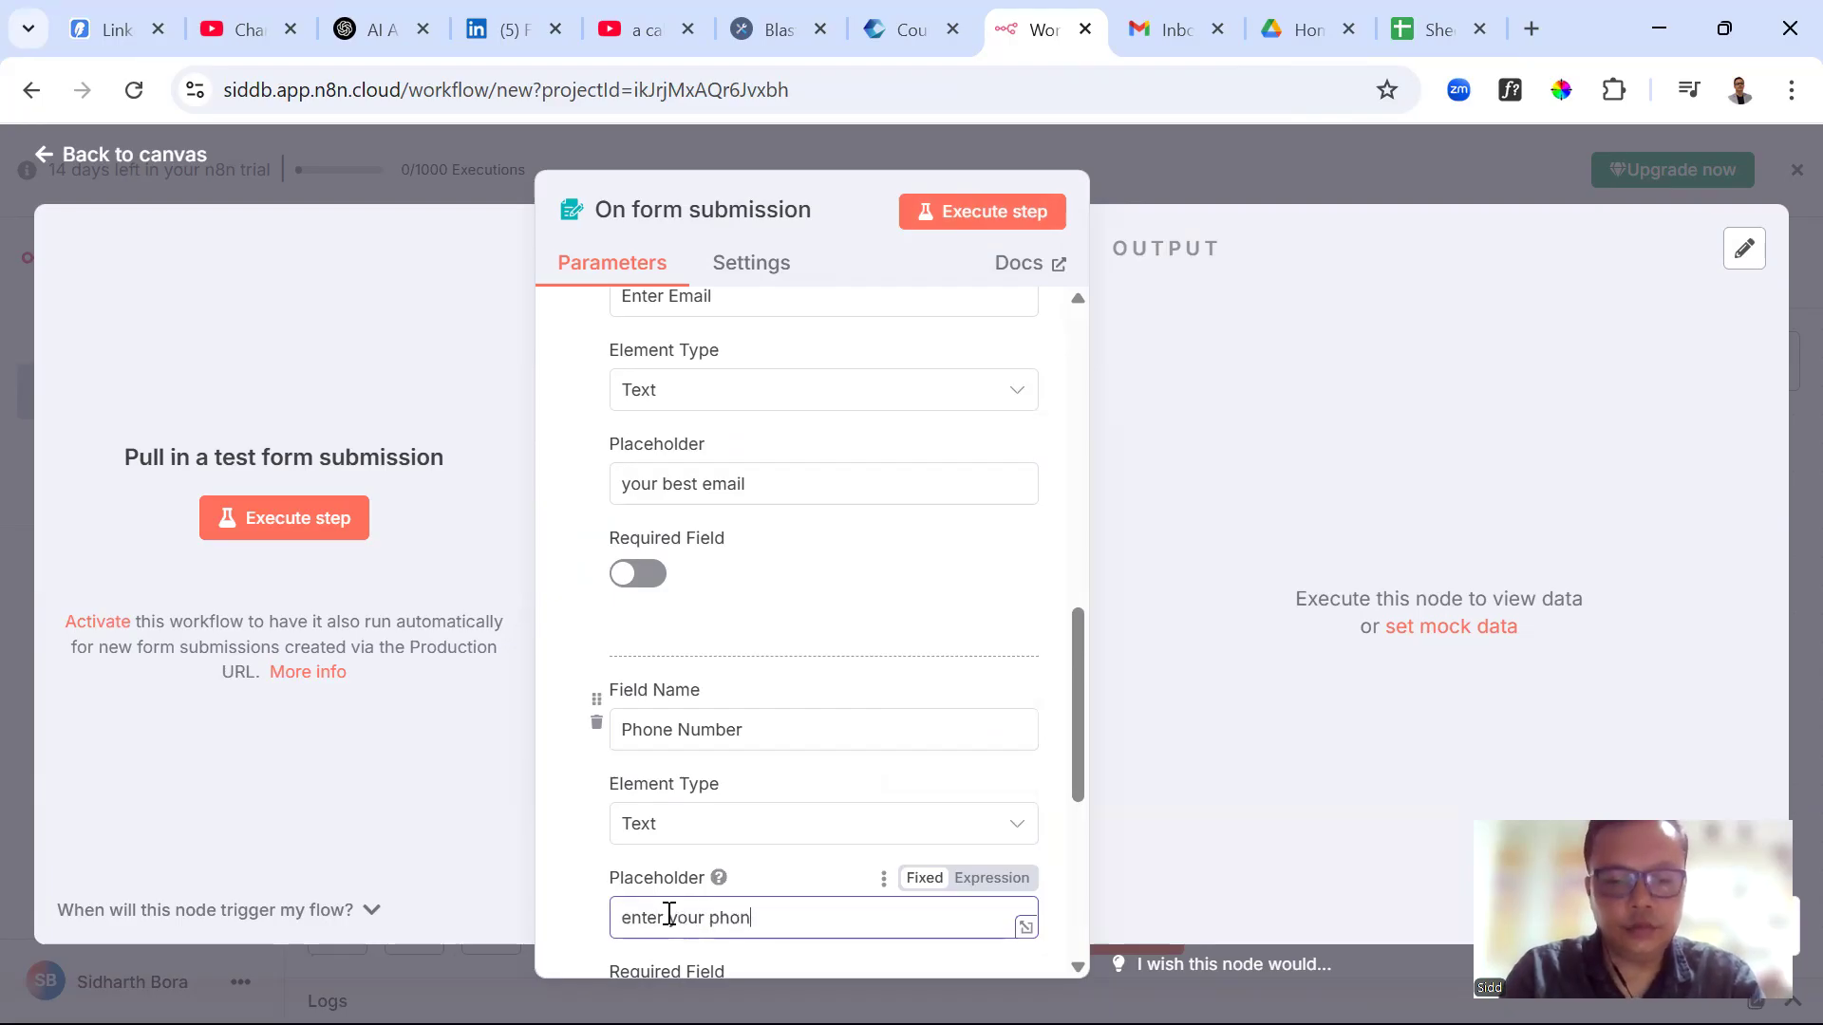
{"action": "type", "text": "enter your phone number"}
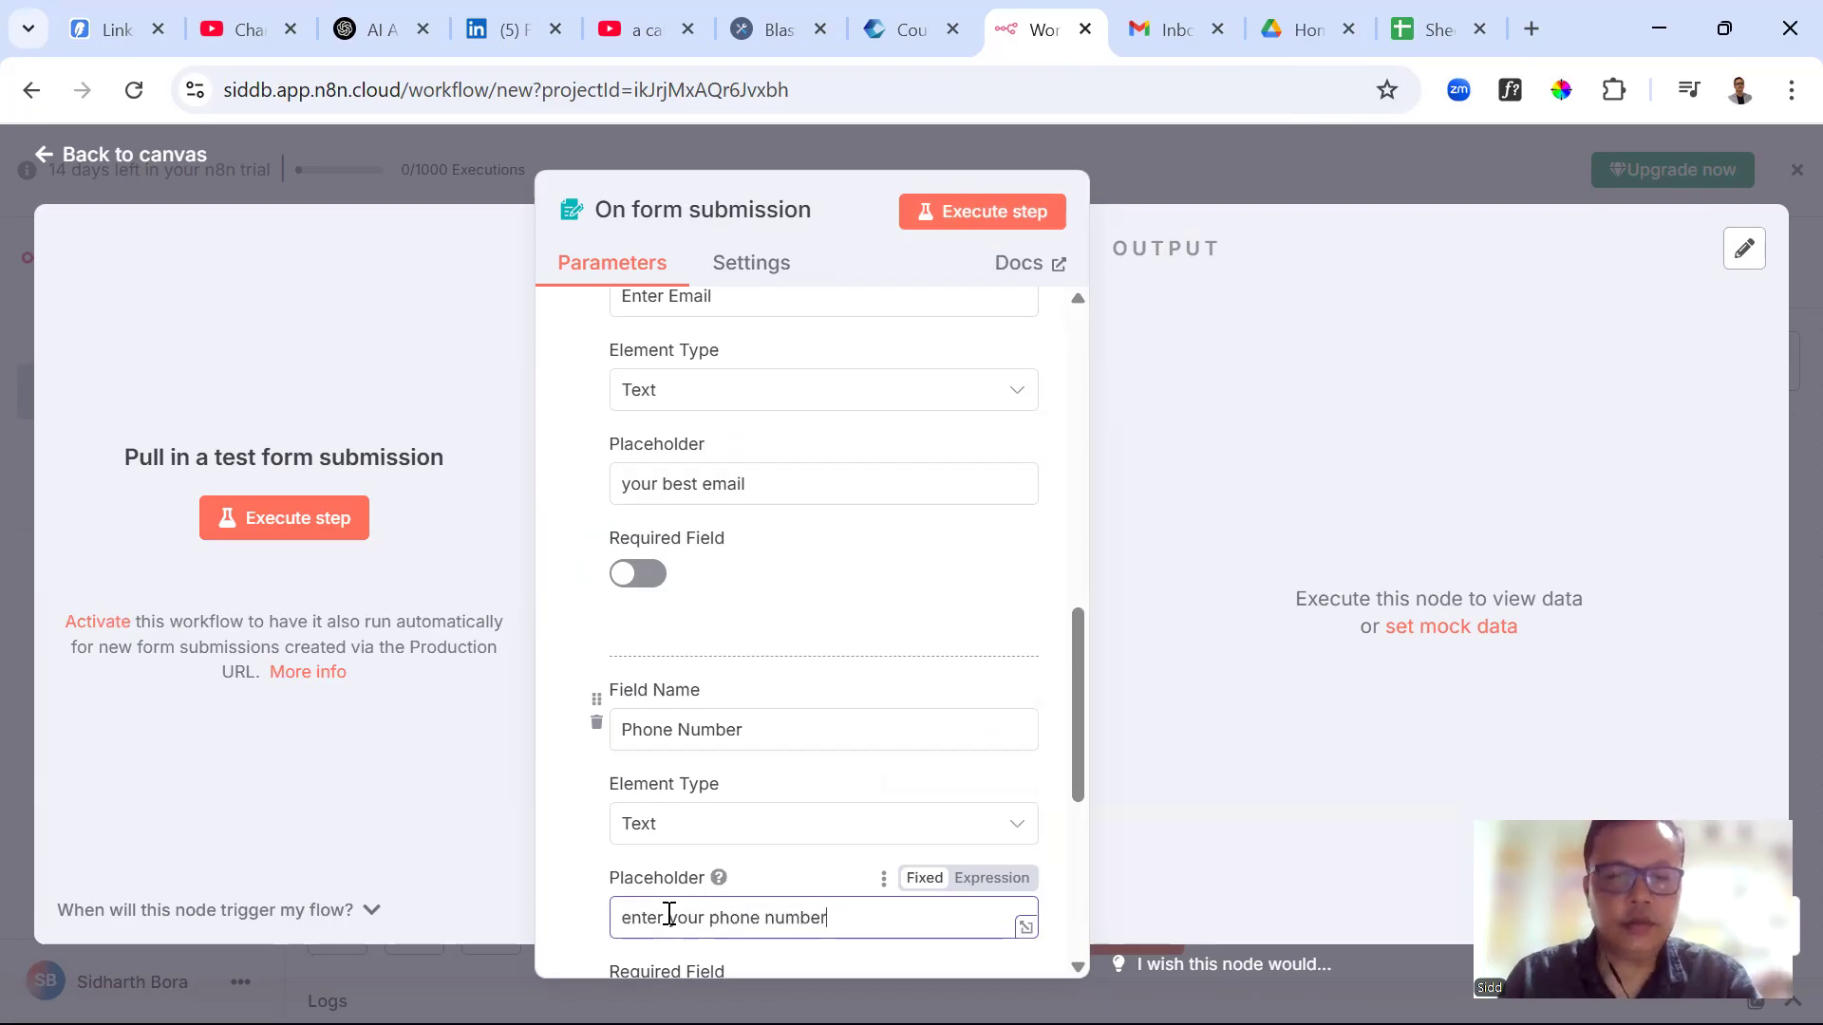
Add an Address field with placeholder 'Enter your address'
{"action": "scroll", "coordinate": [781, 773], "scroll_direction": "down", "scroll_amount": 3}
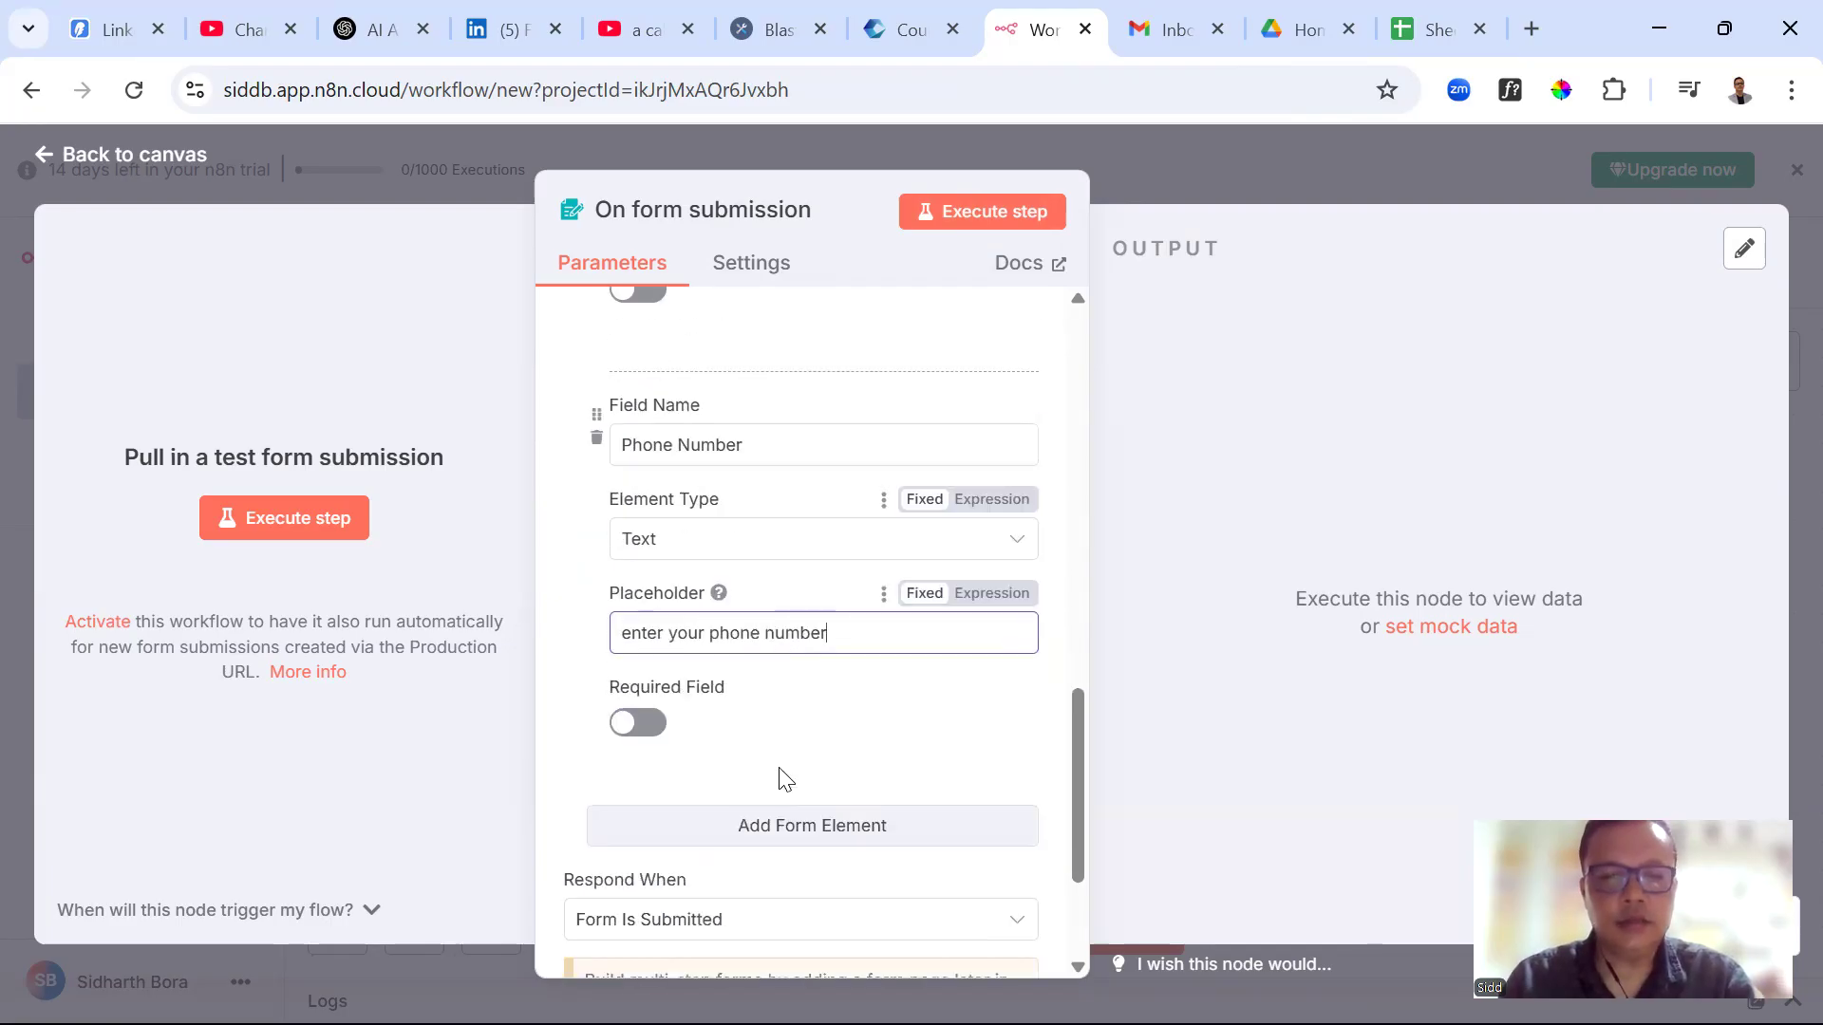
{"action": "left_click", "coordinate": [787, 841]}
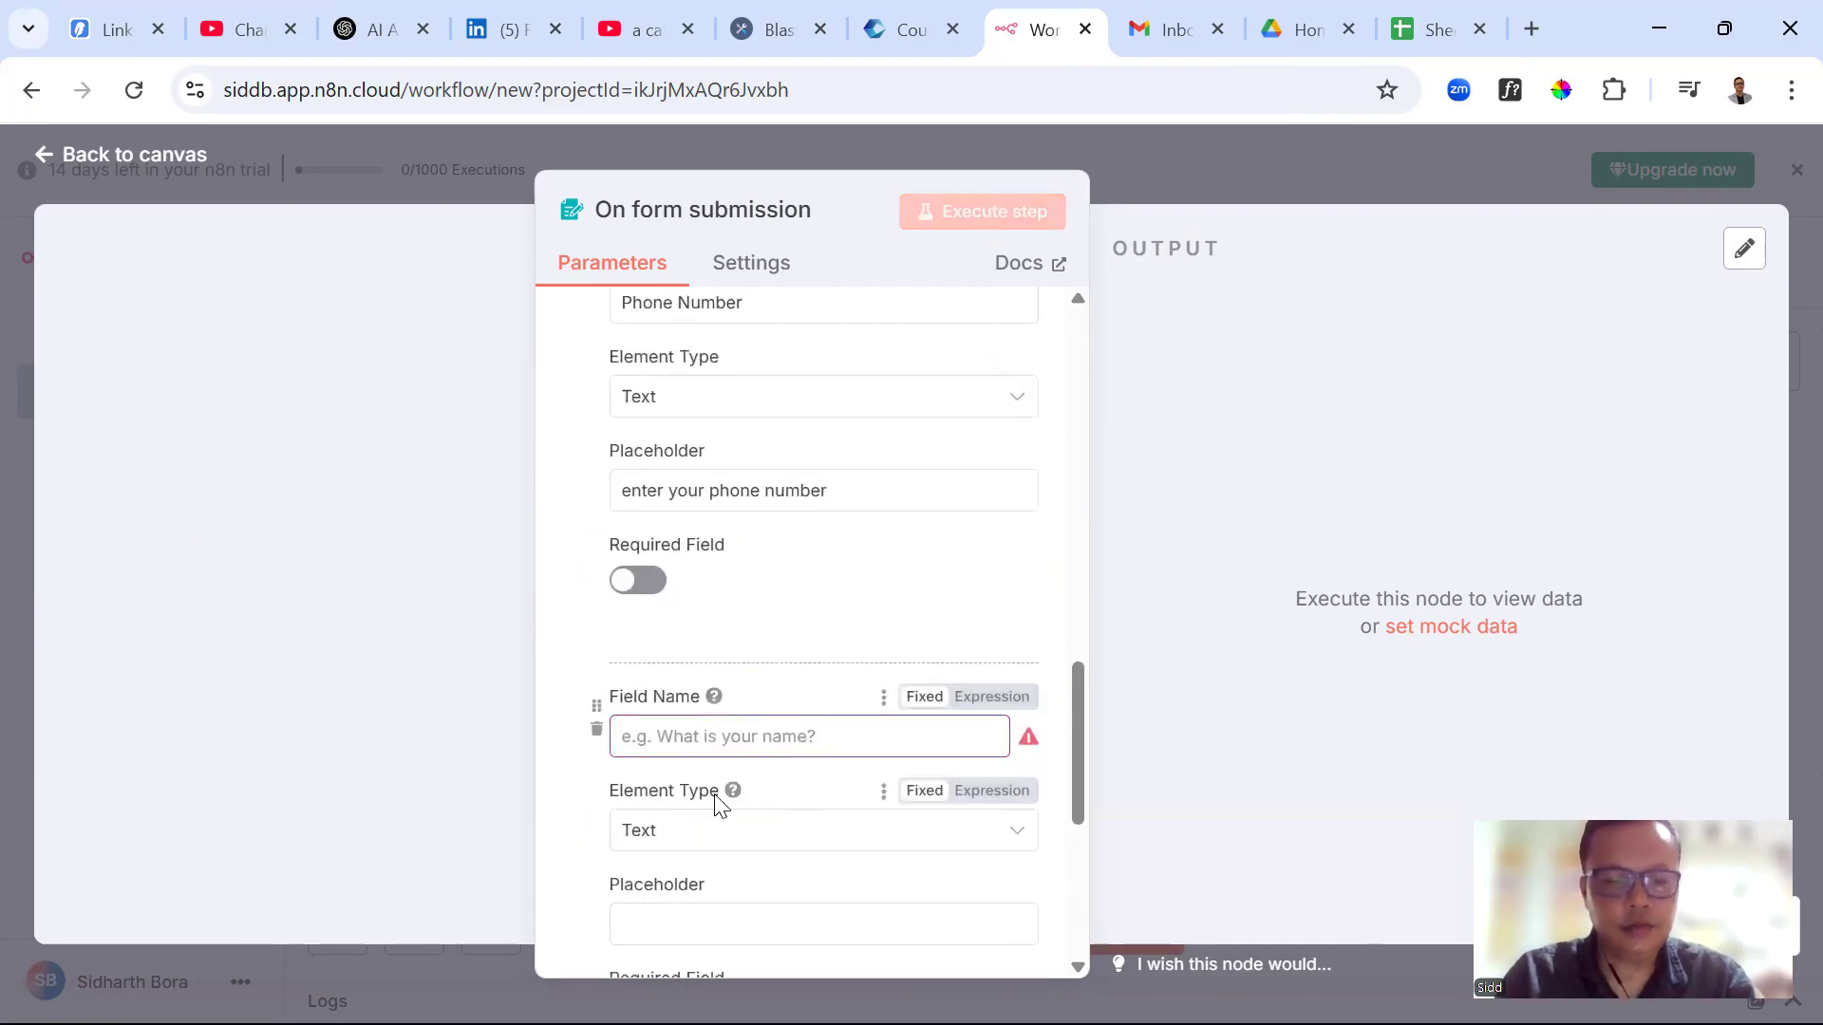
{"action": "type", "text": "Address"}
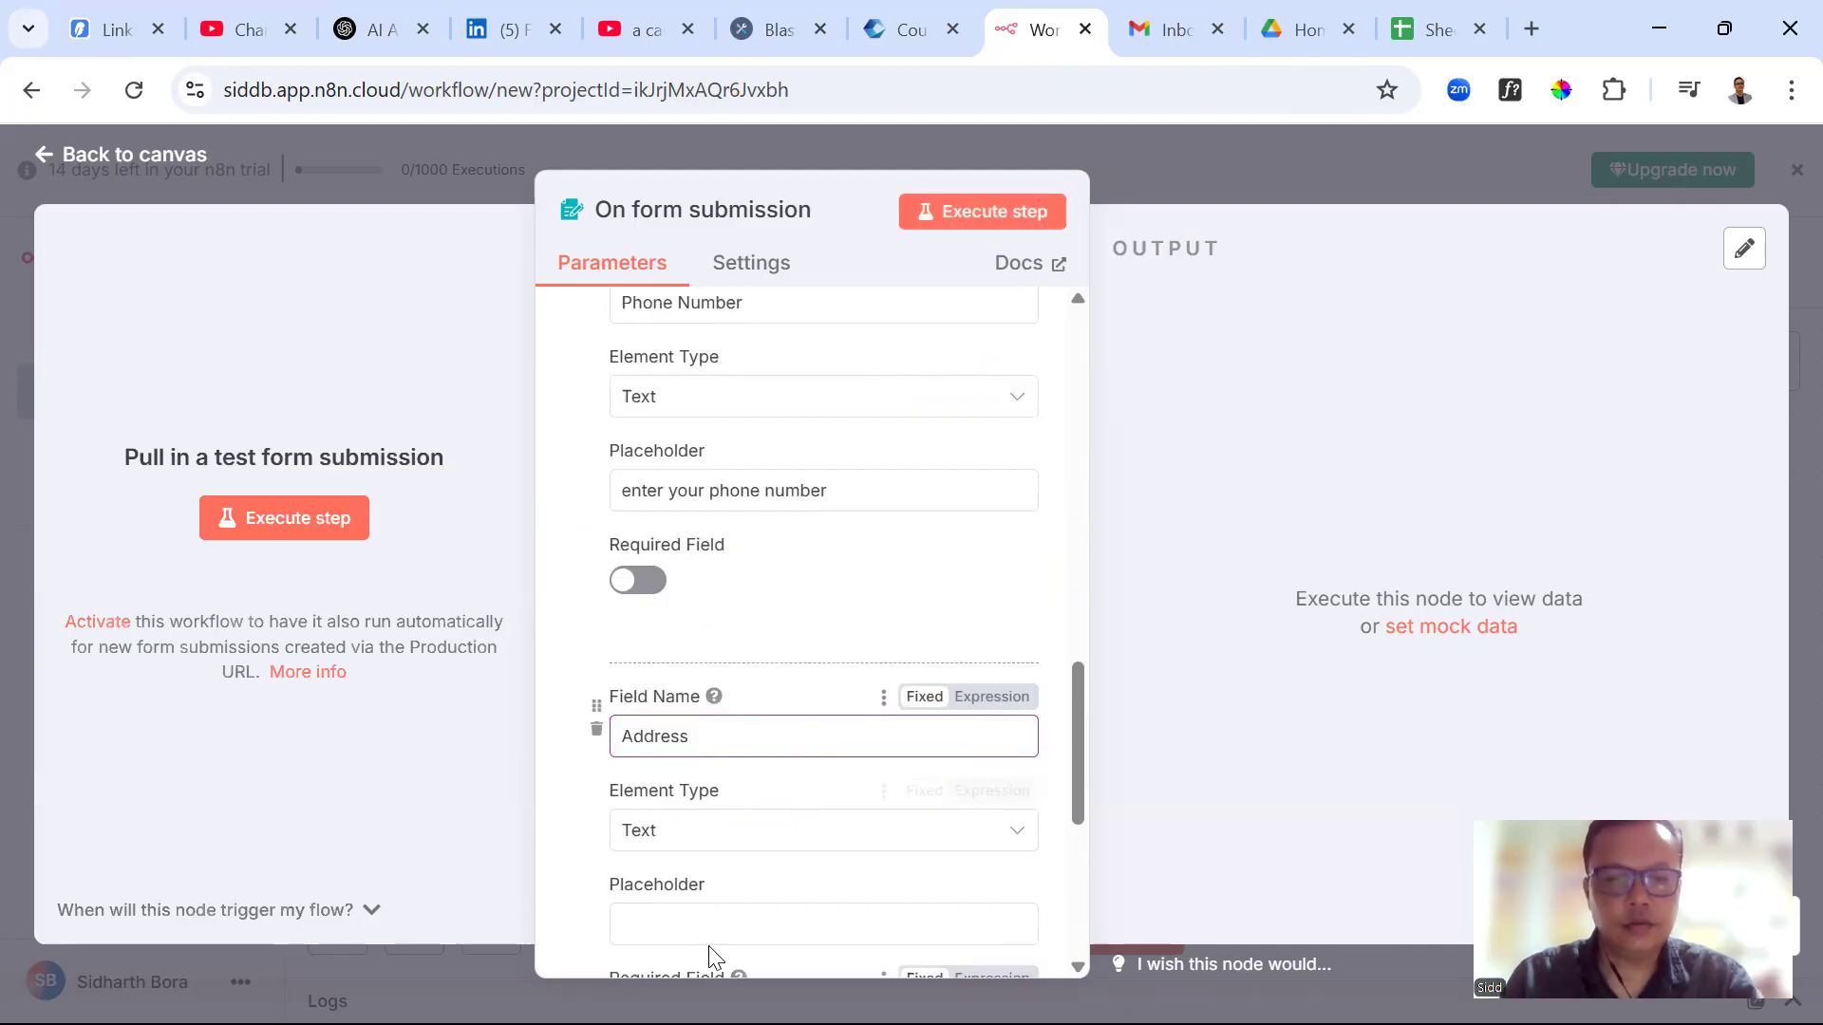
{"action": "left_click", "coordinate": [723, 914]}
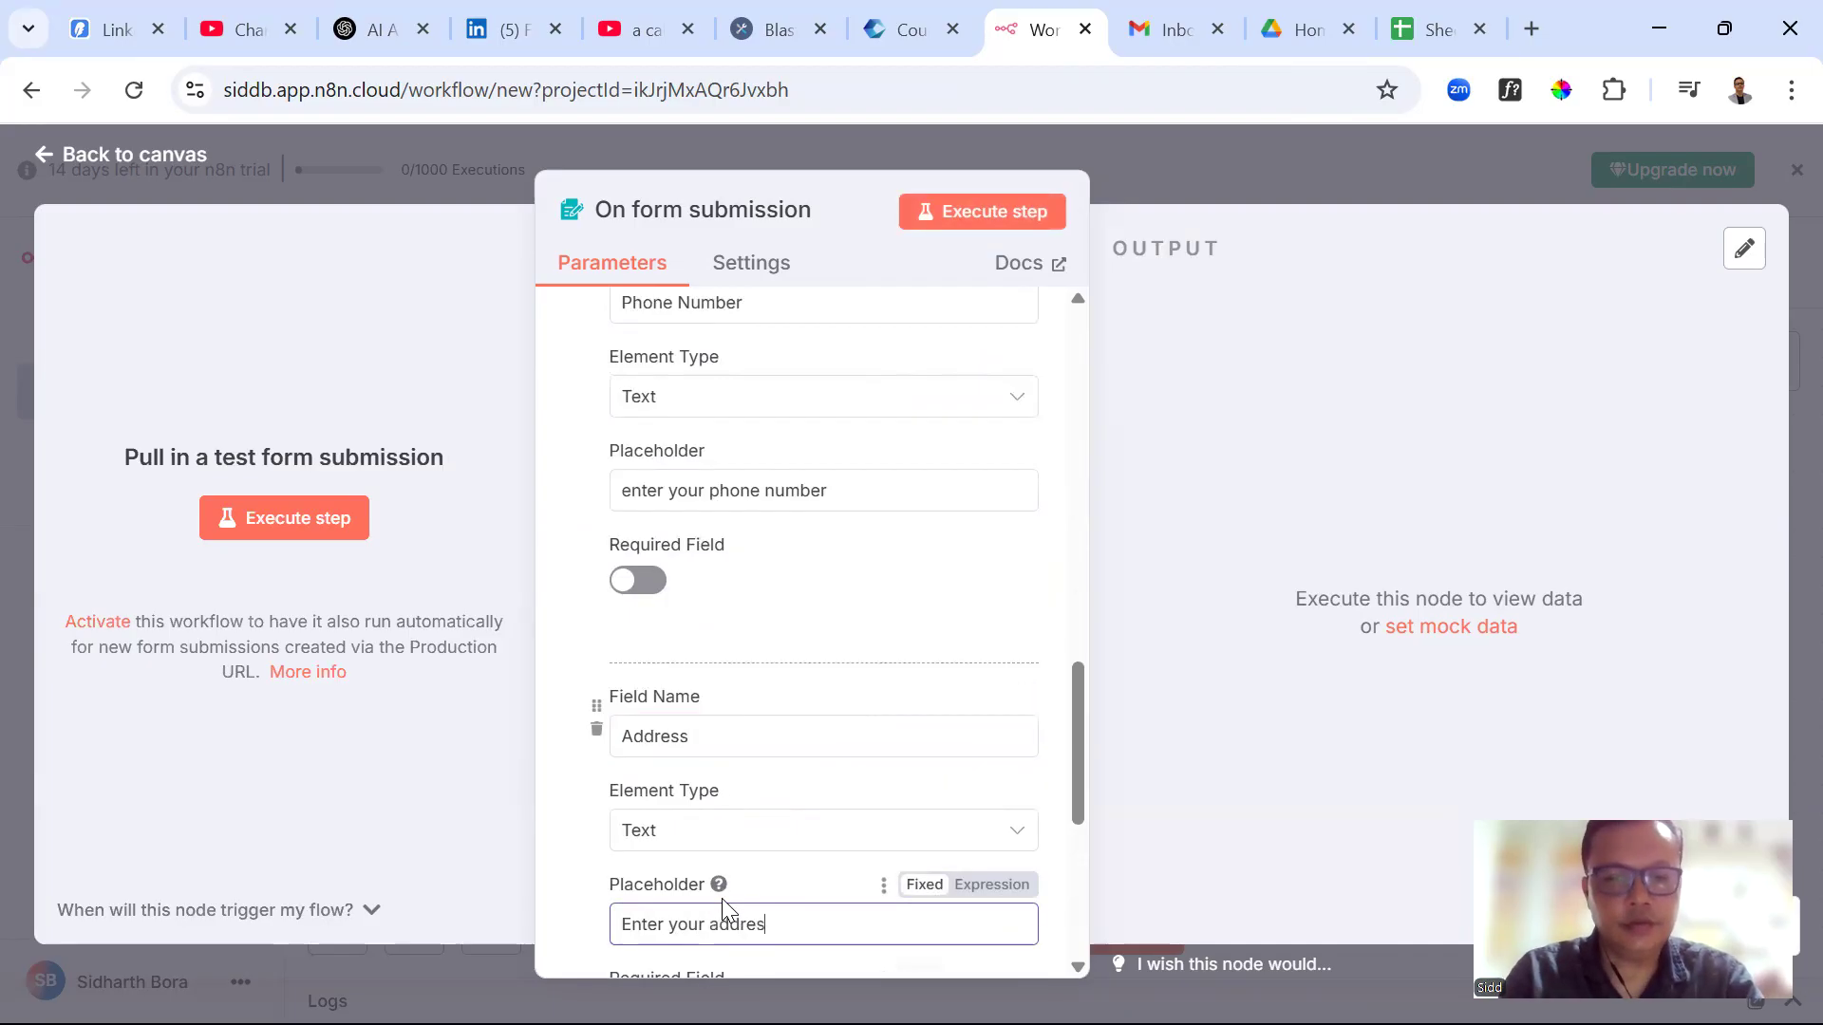
{"action": "scroll", "coordinate": [863, 642], "scroll_direction": "down", "scroll_amount": 3}
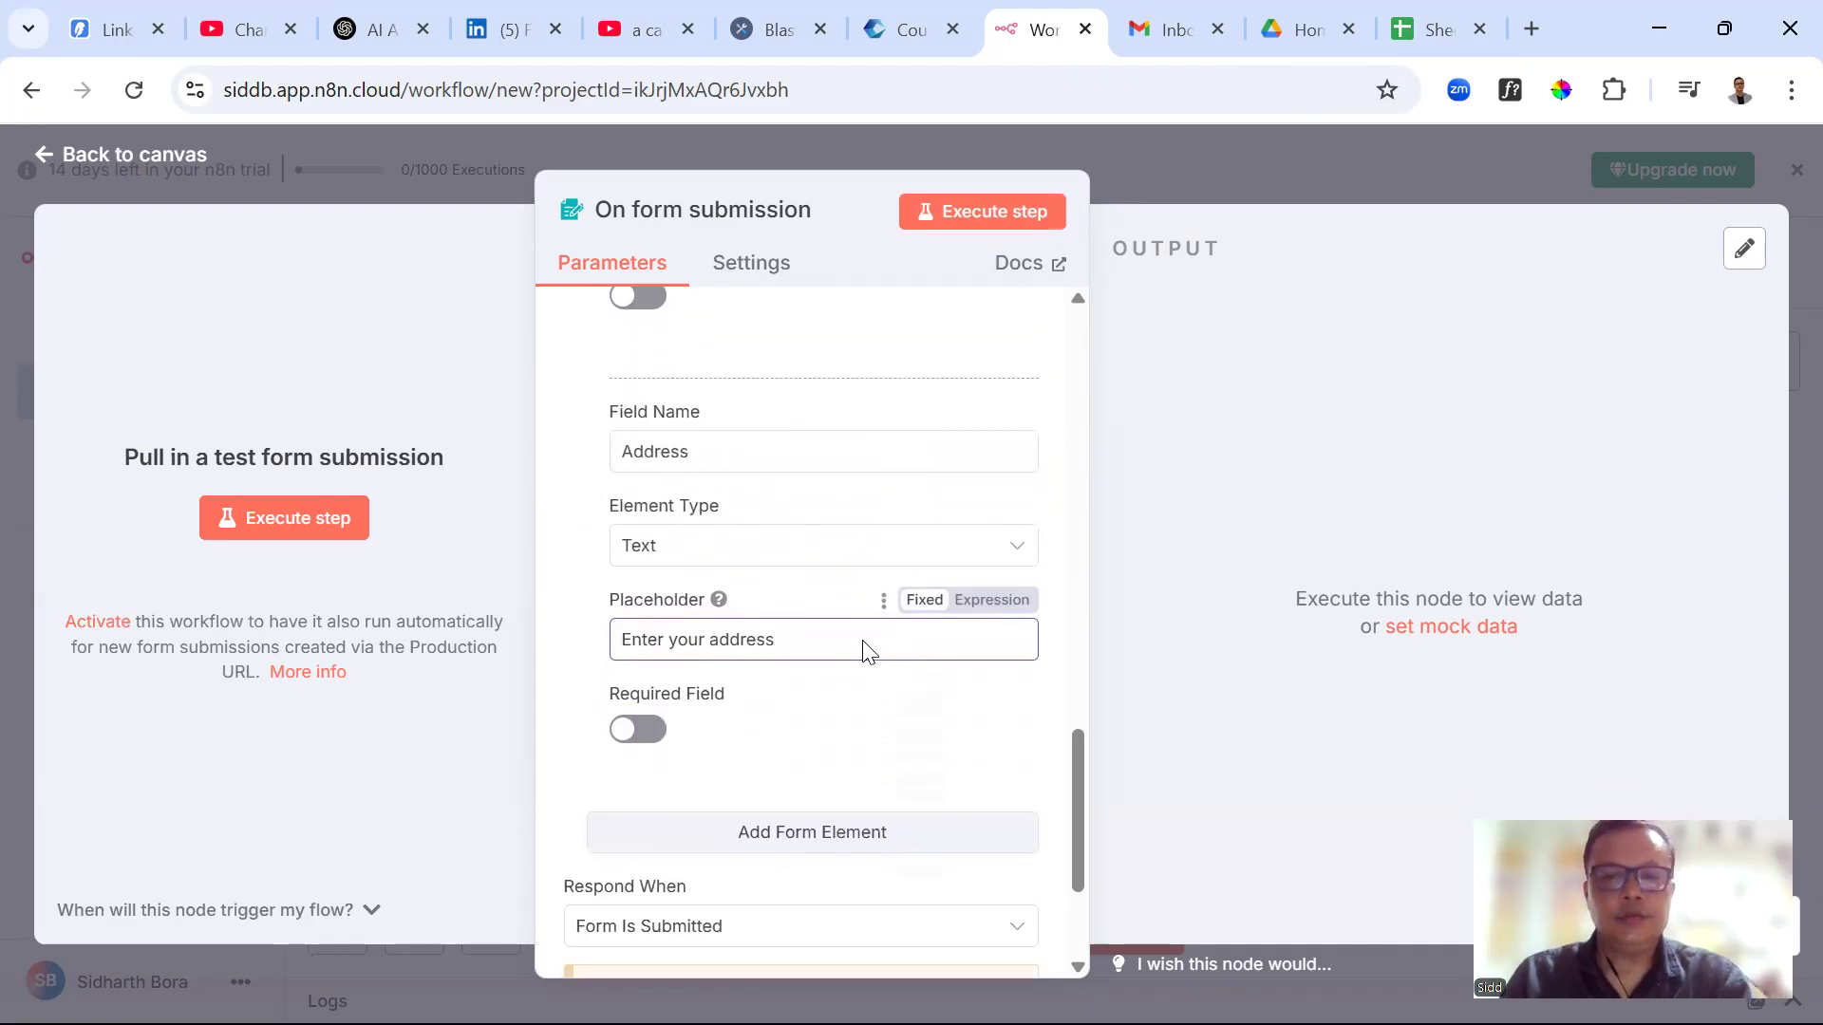
{"action": "scroll", "coordinate": [777, 659], "scroll_direction": "up", "scroll_amount": 4}
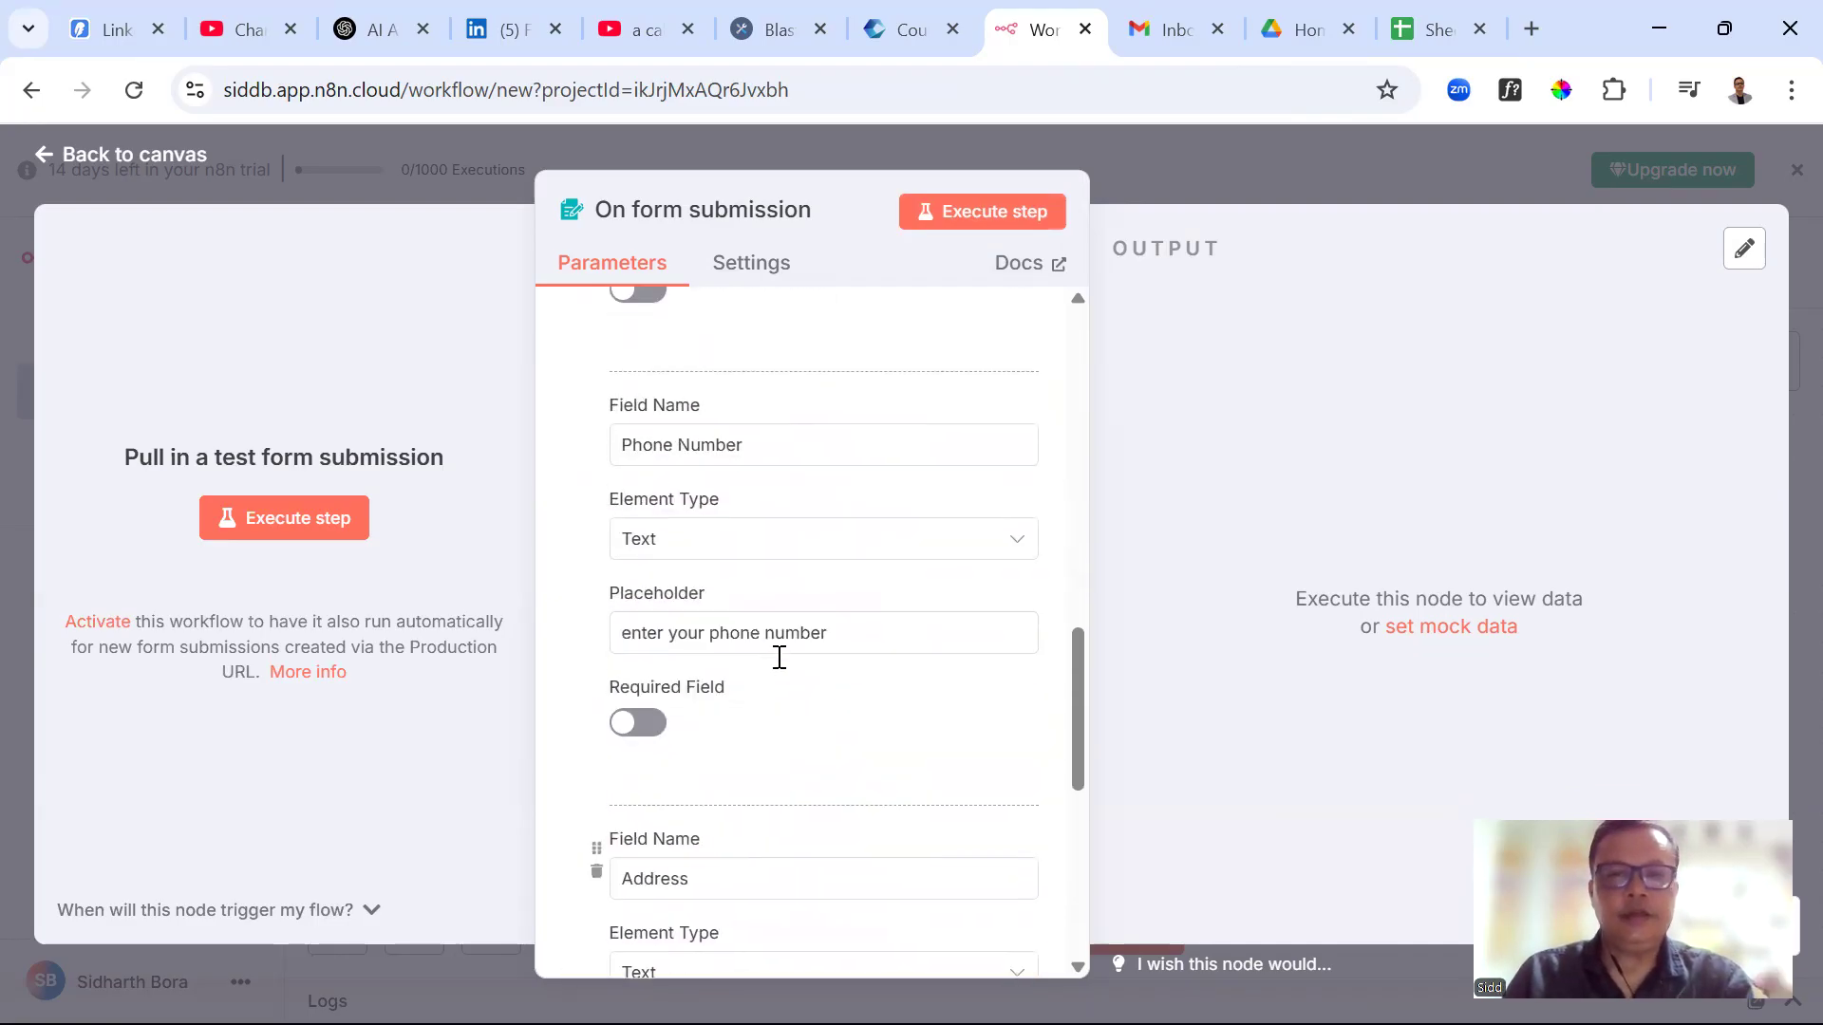
Start the test listener, move the test form aside, and enter a sample name
{"action": "left_click", "coordinate": [1012, 216]}
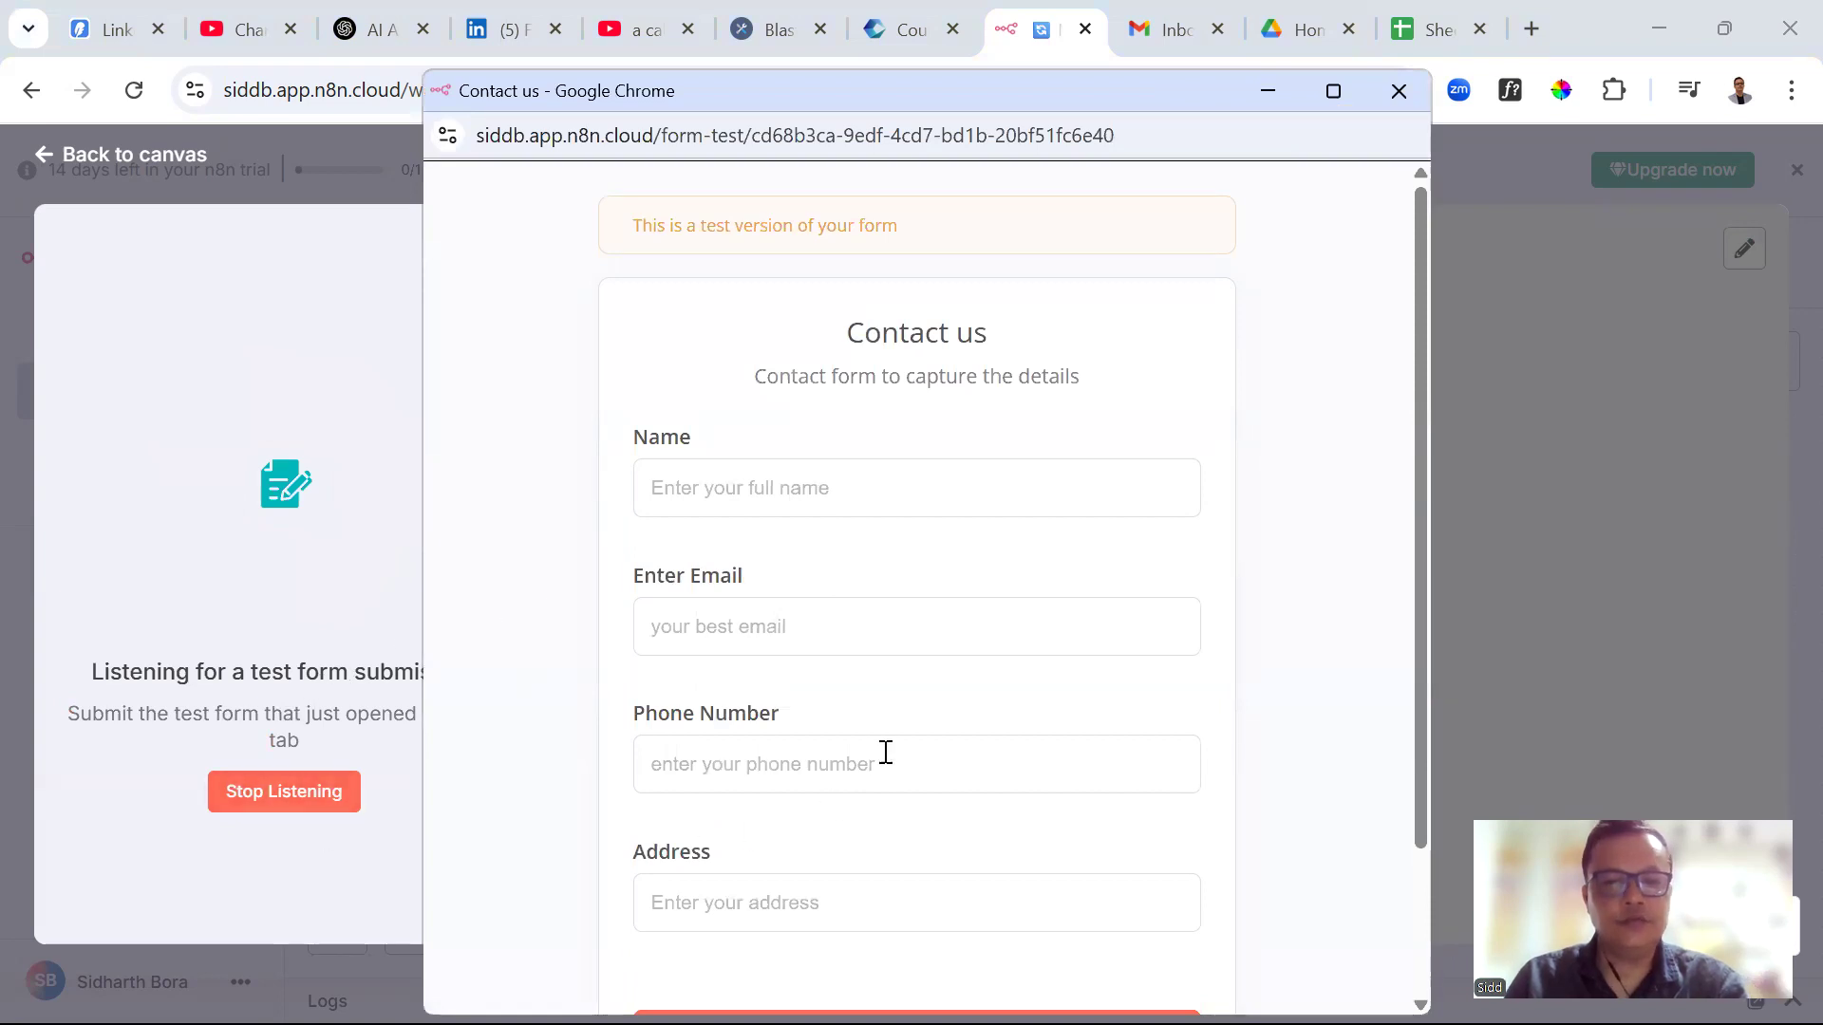
{"action": "scroll", "coordinate": [883, 755], "scroll_direction": "down", "scroll_amount": 2}
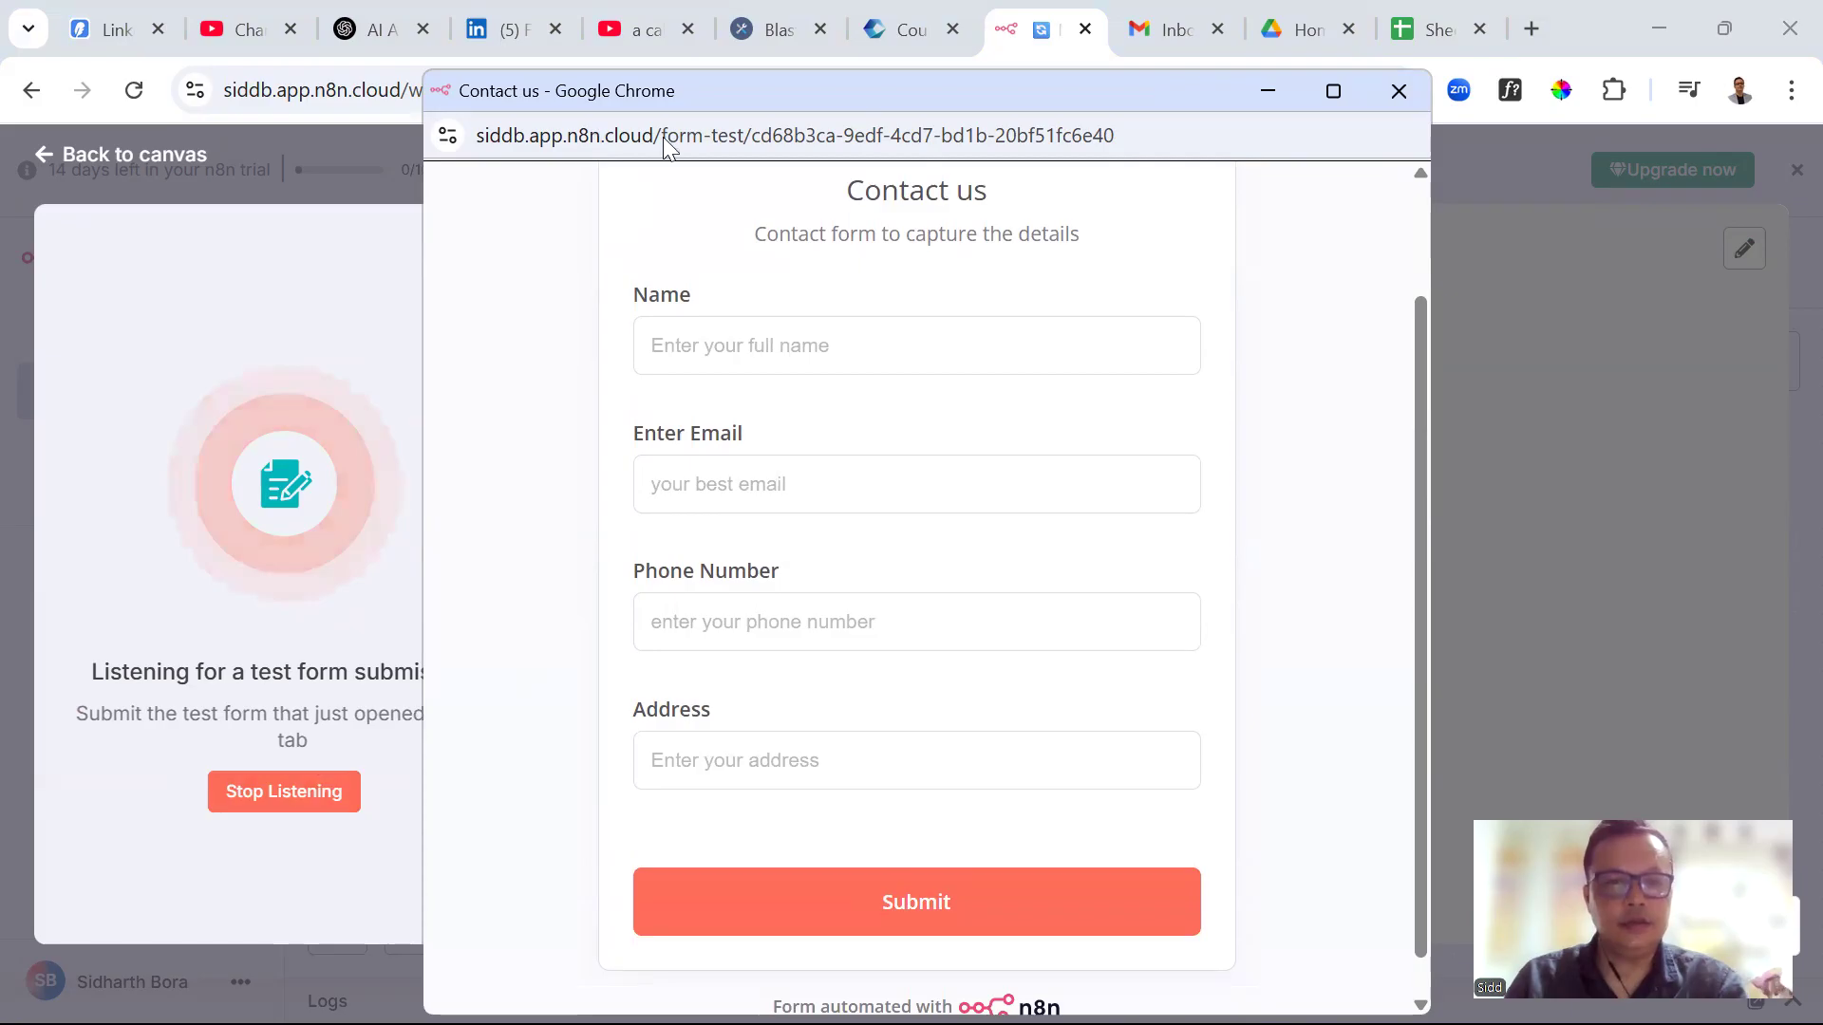
{"action": "left_click_drag", "start_coordinate": [676, 93], "coordinate": [828, 148]}
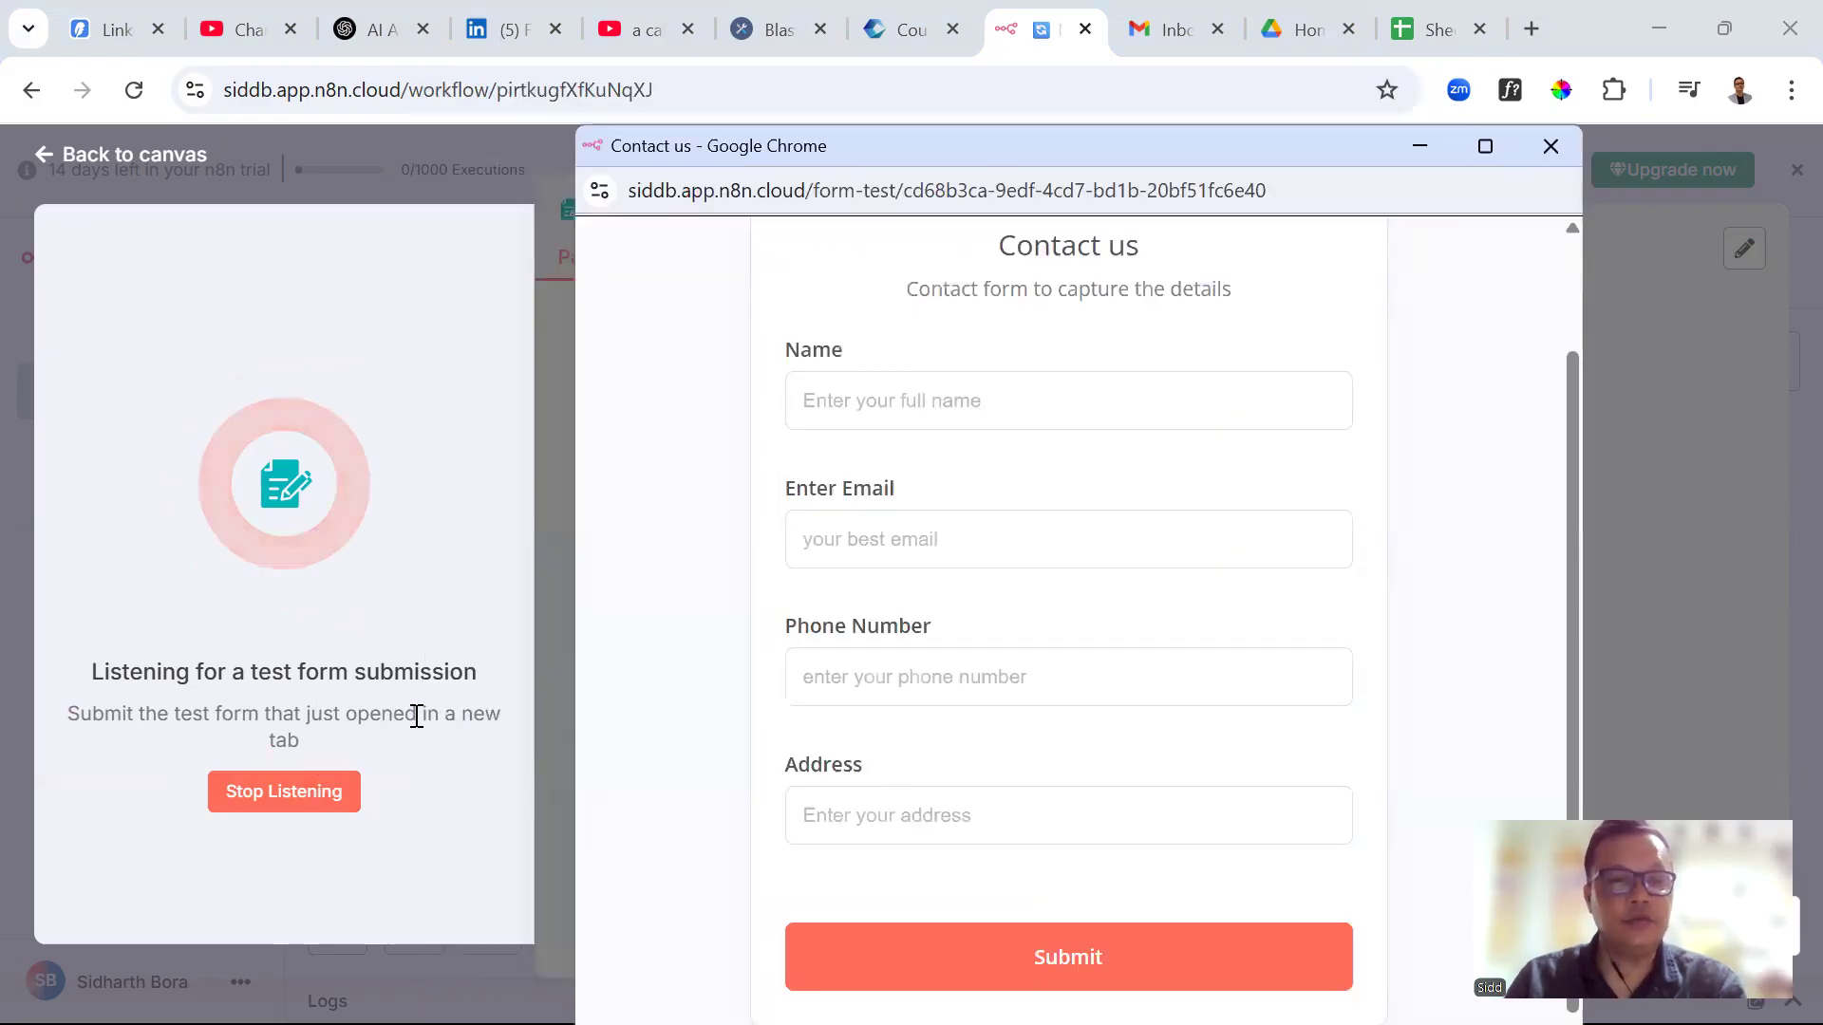
{"action": "left_click", "coordinate": [907, 412]}
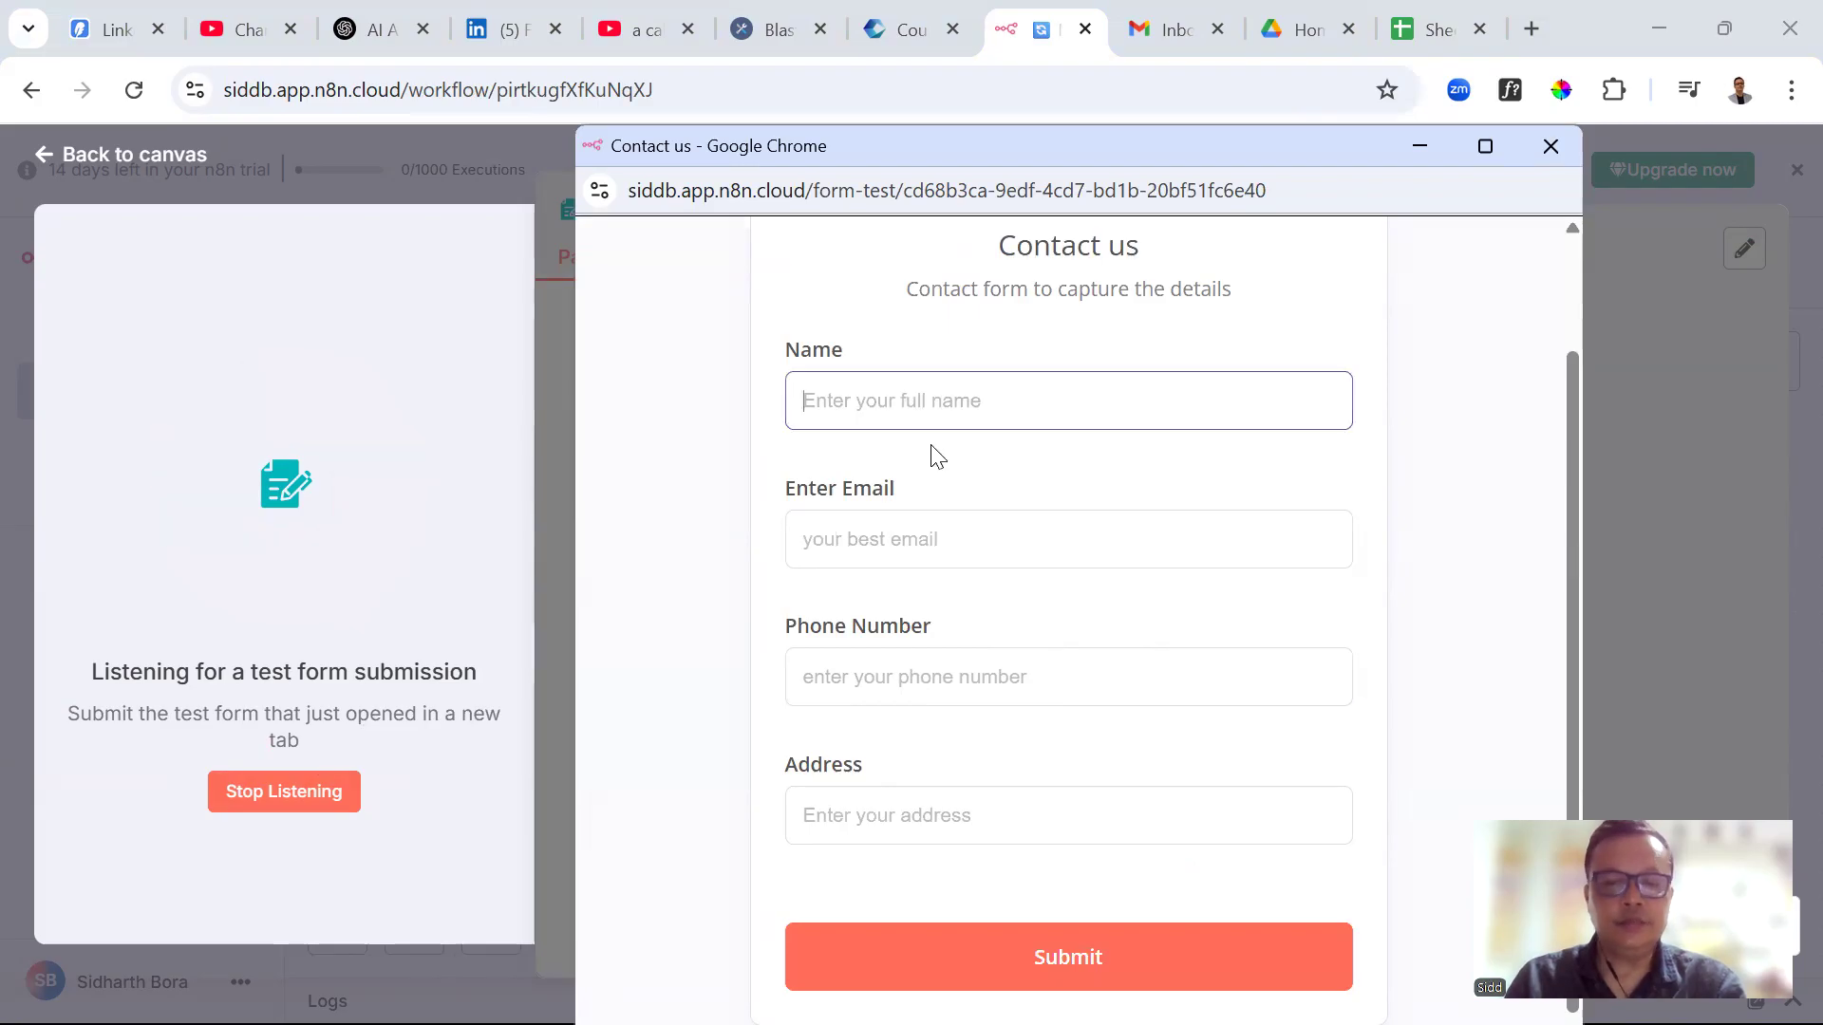
{"action": "type", "text": "di"}
{"action": "key", "text": "BackSpace"}
{"action": "key", "text": "BackSpace"}
{"action": "type", "text": "sidd"}
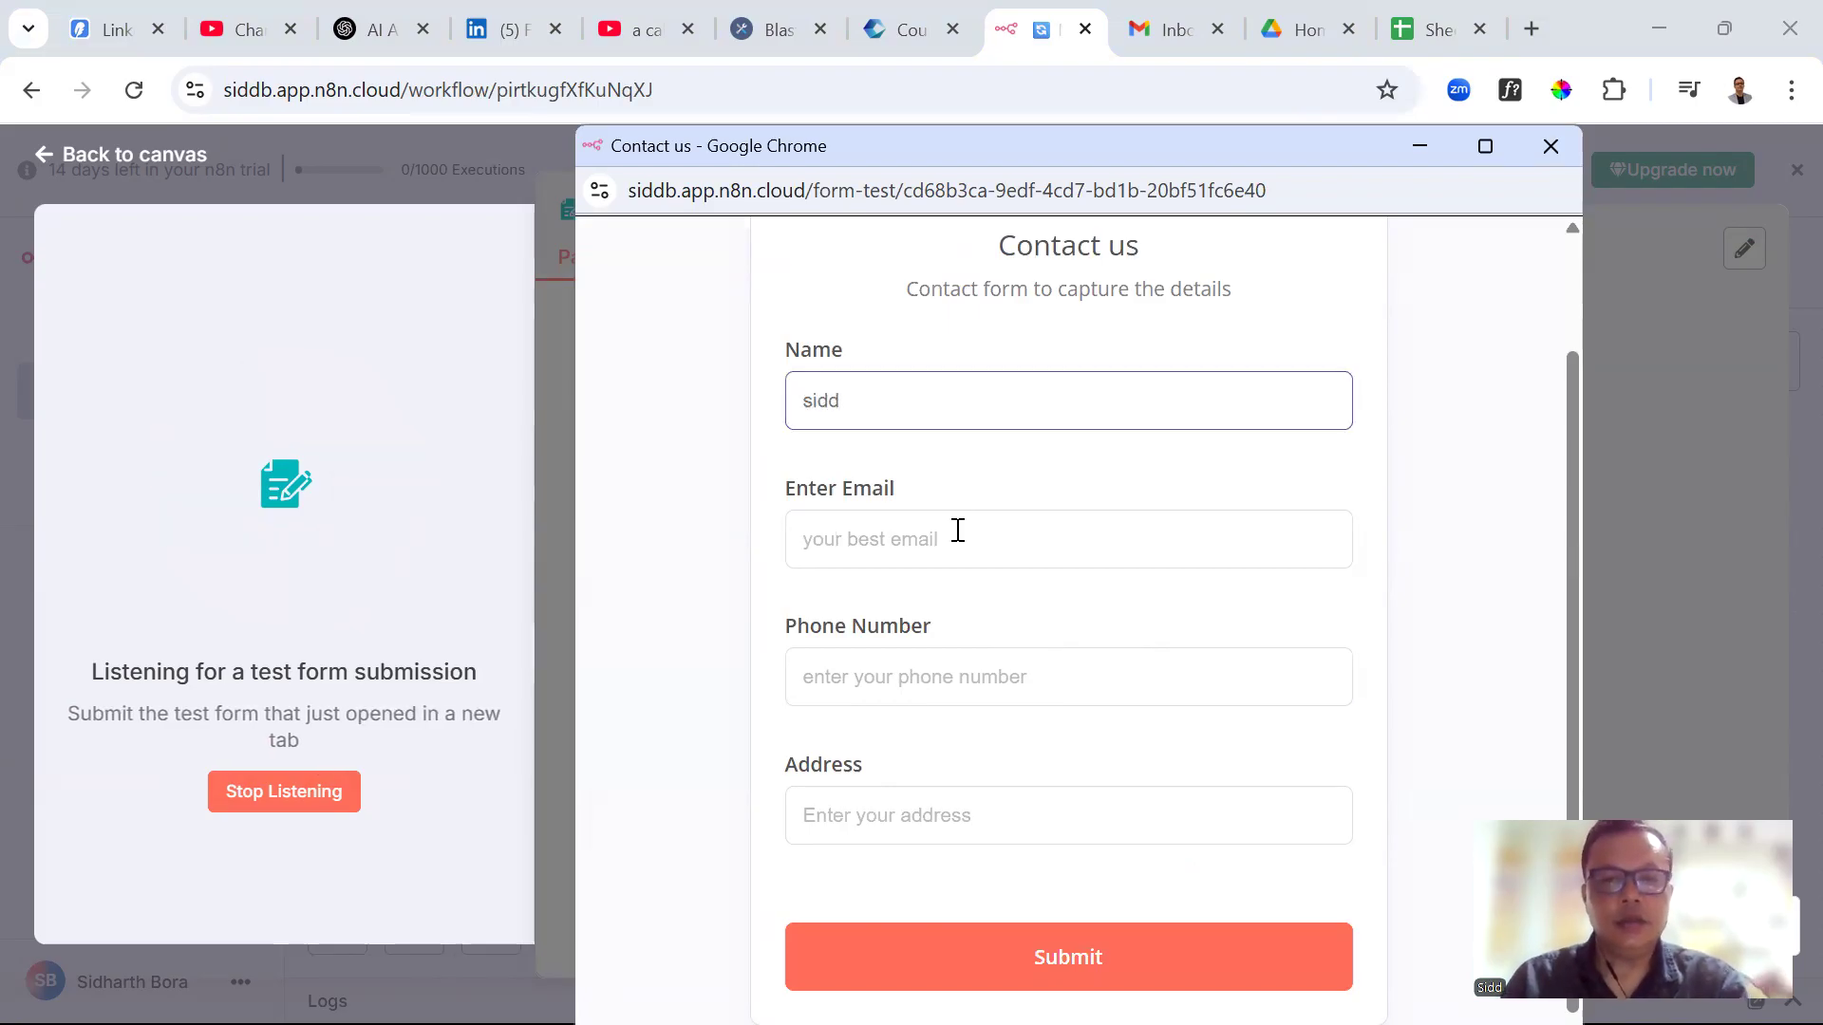
Fill in a sample email, phone number and address, then submit the test form
{"action": "left_click", "coordinate": [958, 531]}
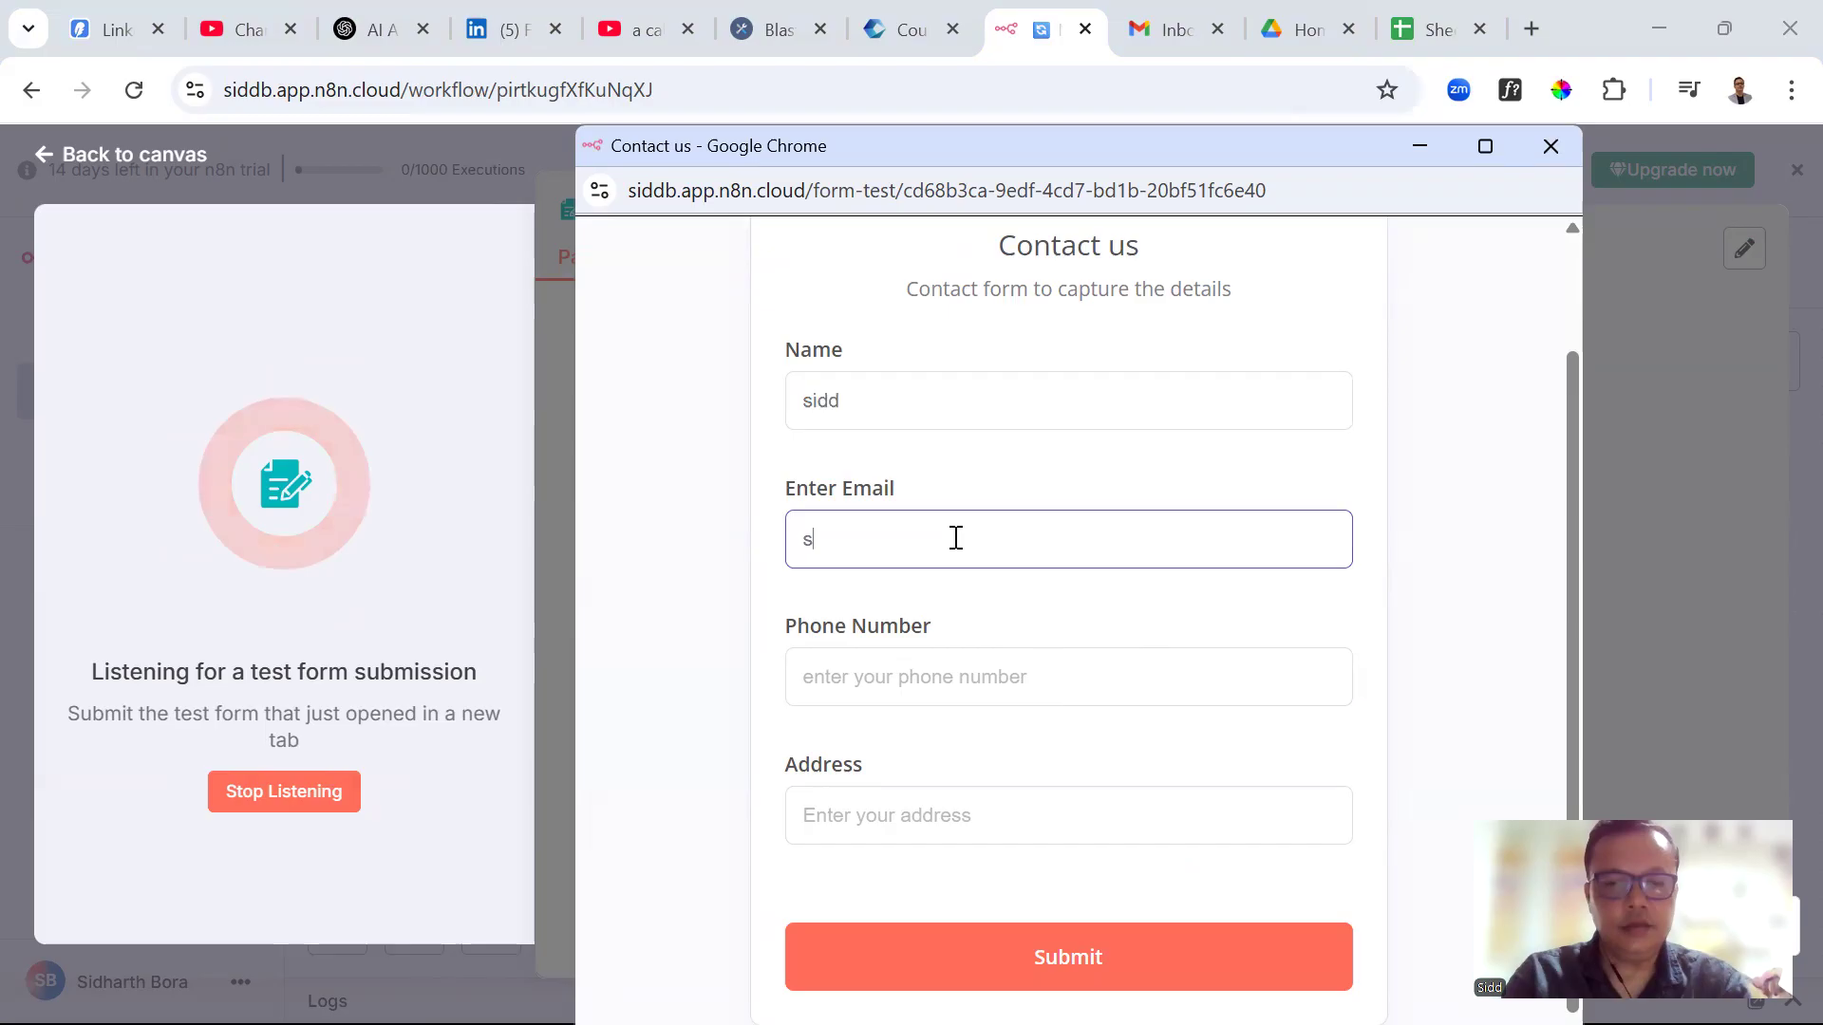
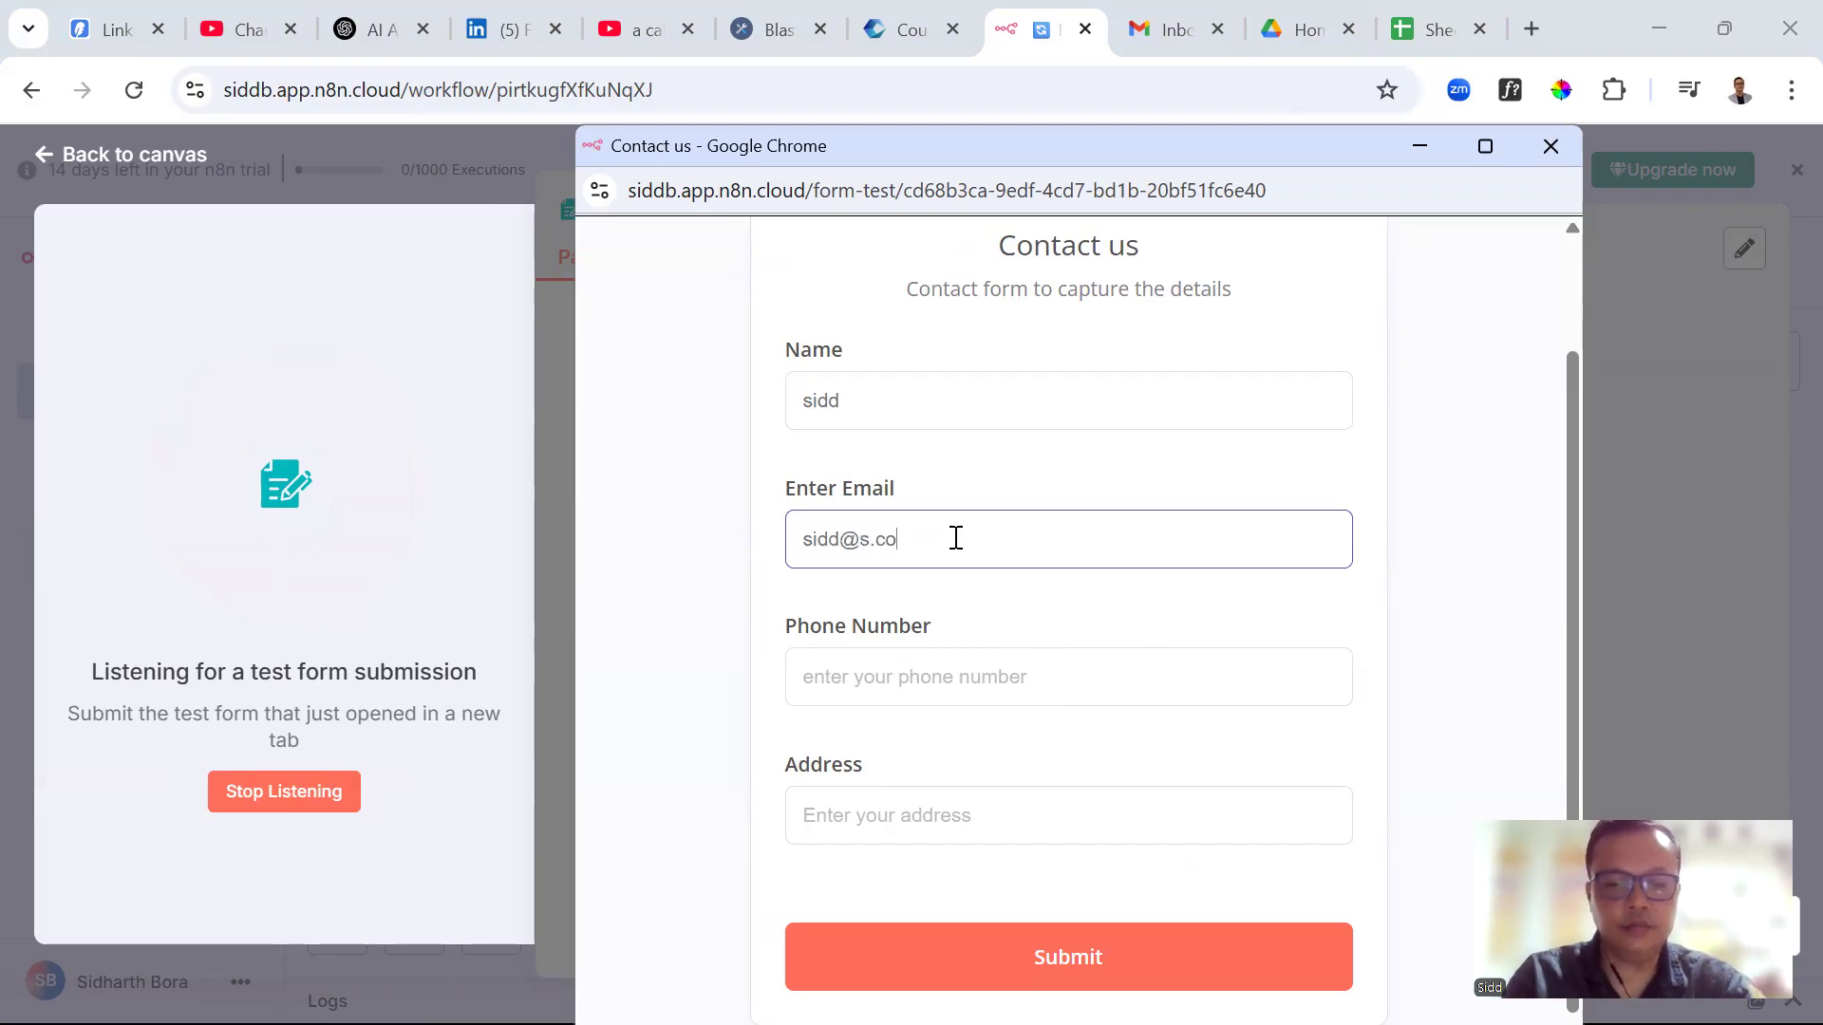
{"action": "left_click", "coordinate": [928, 688]}
{"action": "type", "text": "12345678"}
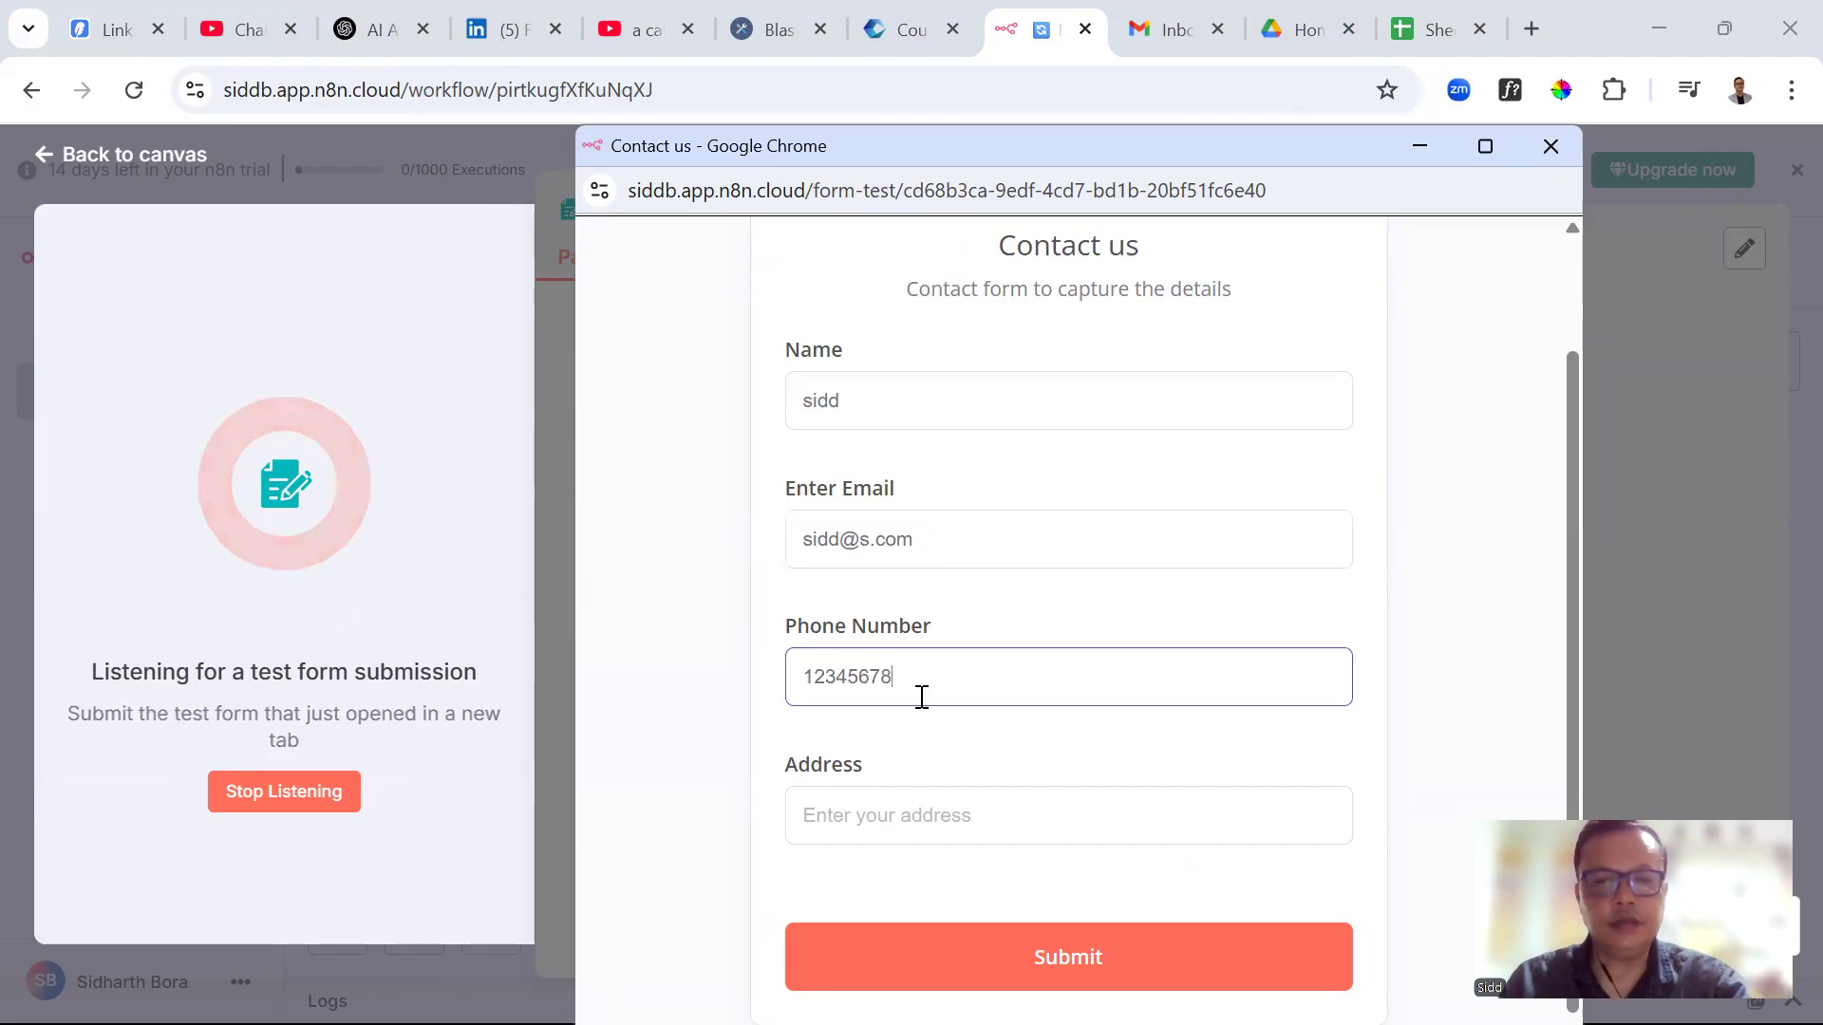
{"action": "scroll", "coordinate": [901, 726], "scroll_direction": "down", "scroll_amount": 1}
{"action": "left_click", "coordinate": [879, 773]}
{"action": "type", "text": "Singapore"}
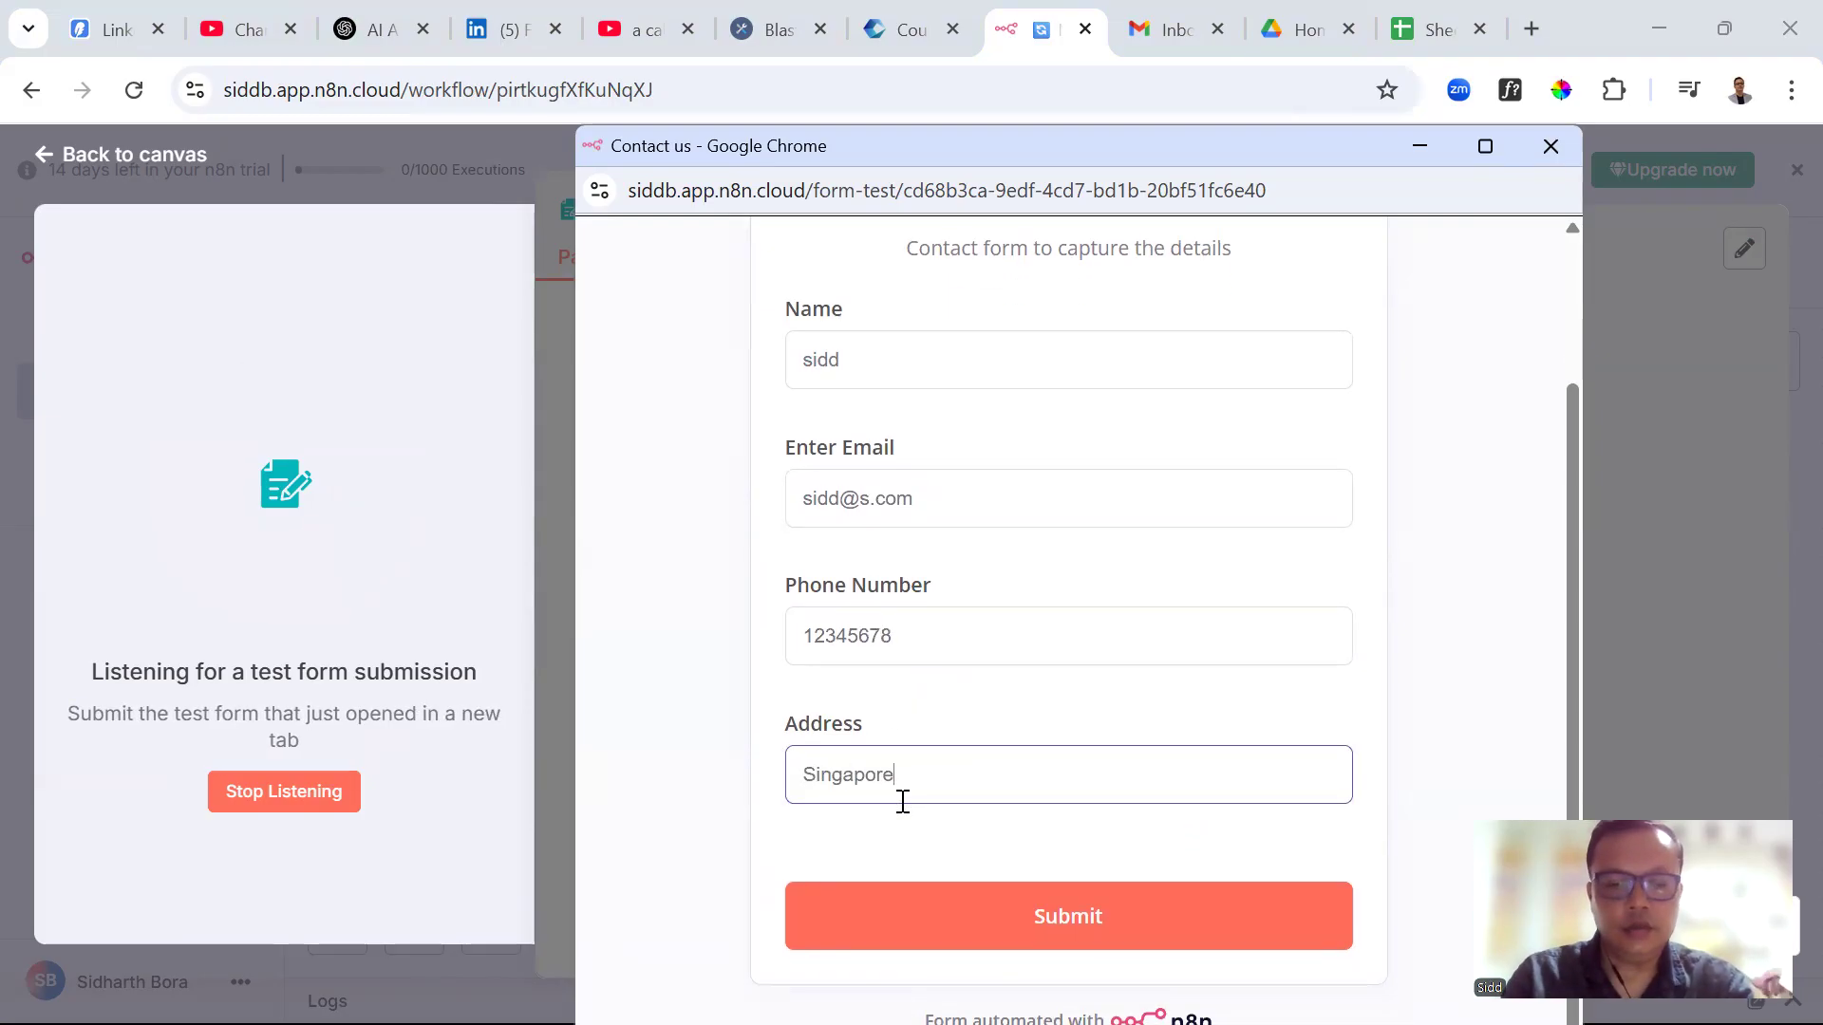
{"action": "type", "text": " ,"}
{"action": "key", "text": "BackSpace"}
{"action": "key", "text": "BackSpace"}
{"action": "key", "text": "BackSpace"}
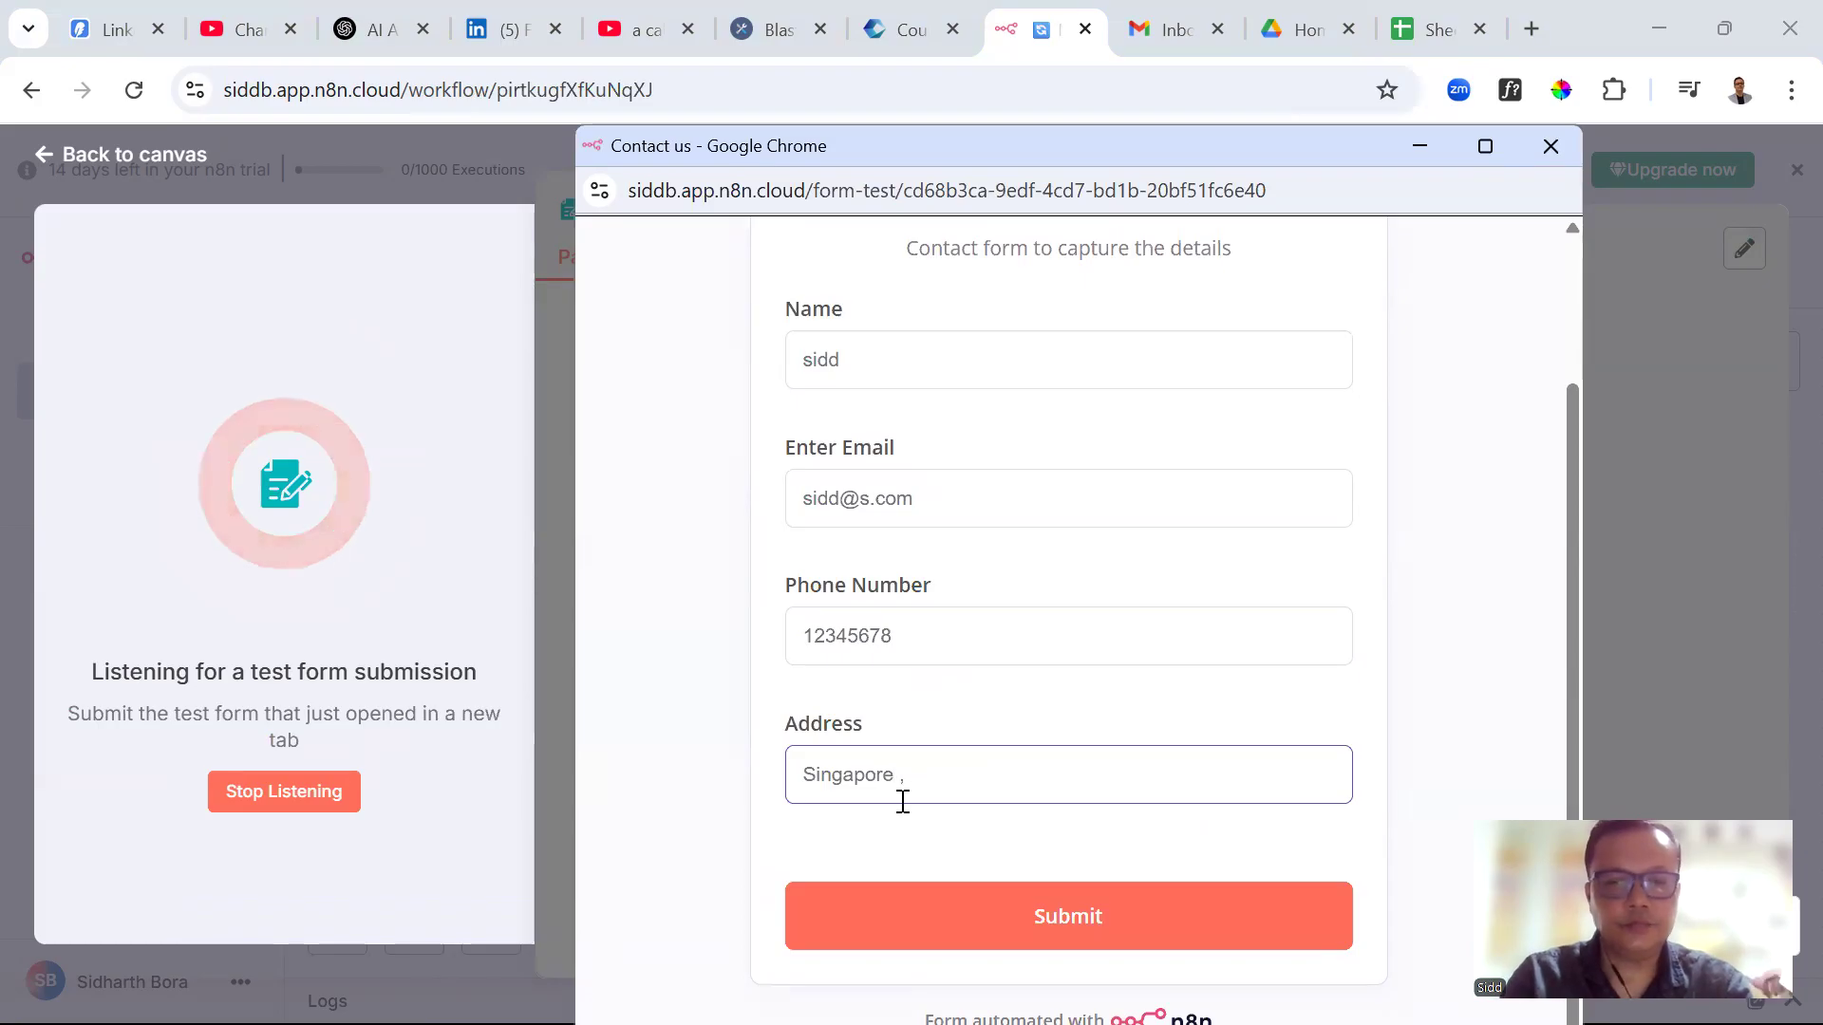
{"action": "type", "text": ", India"}
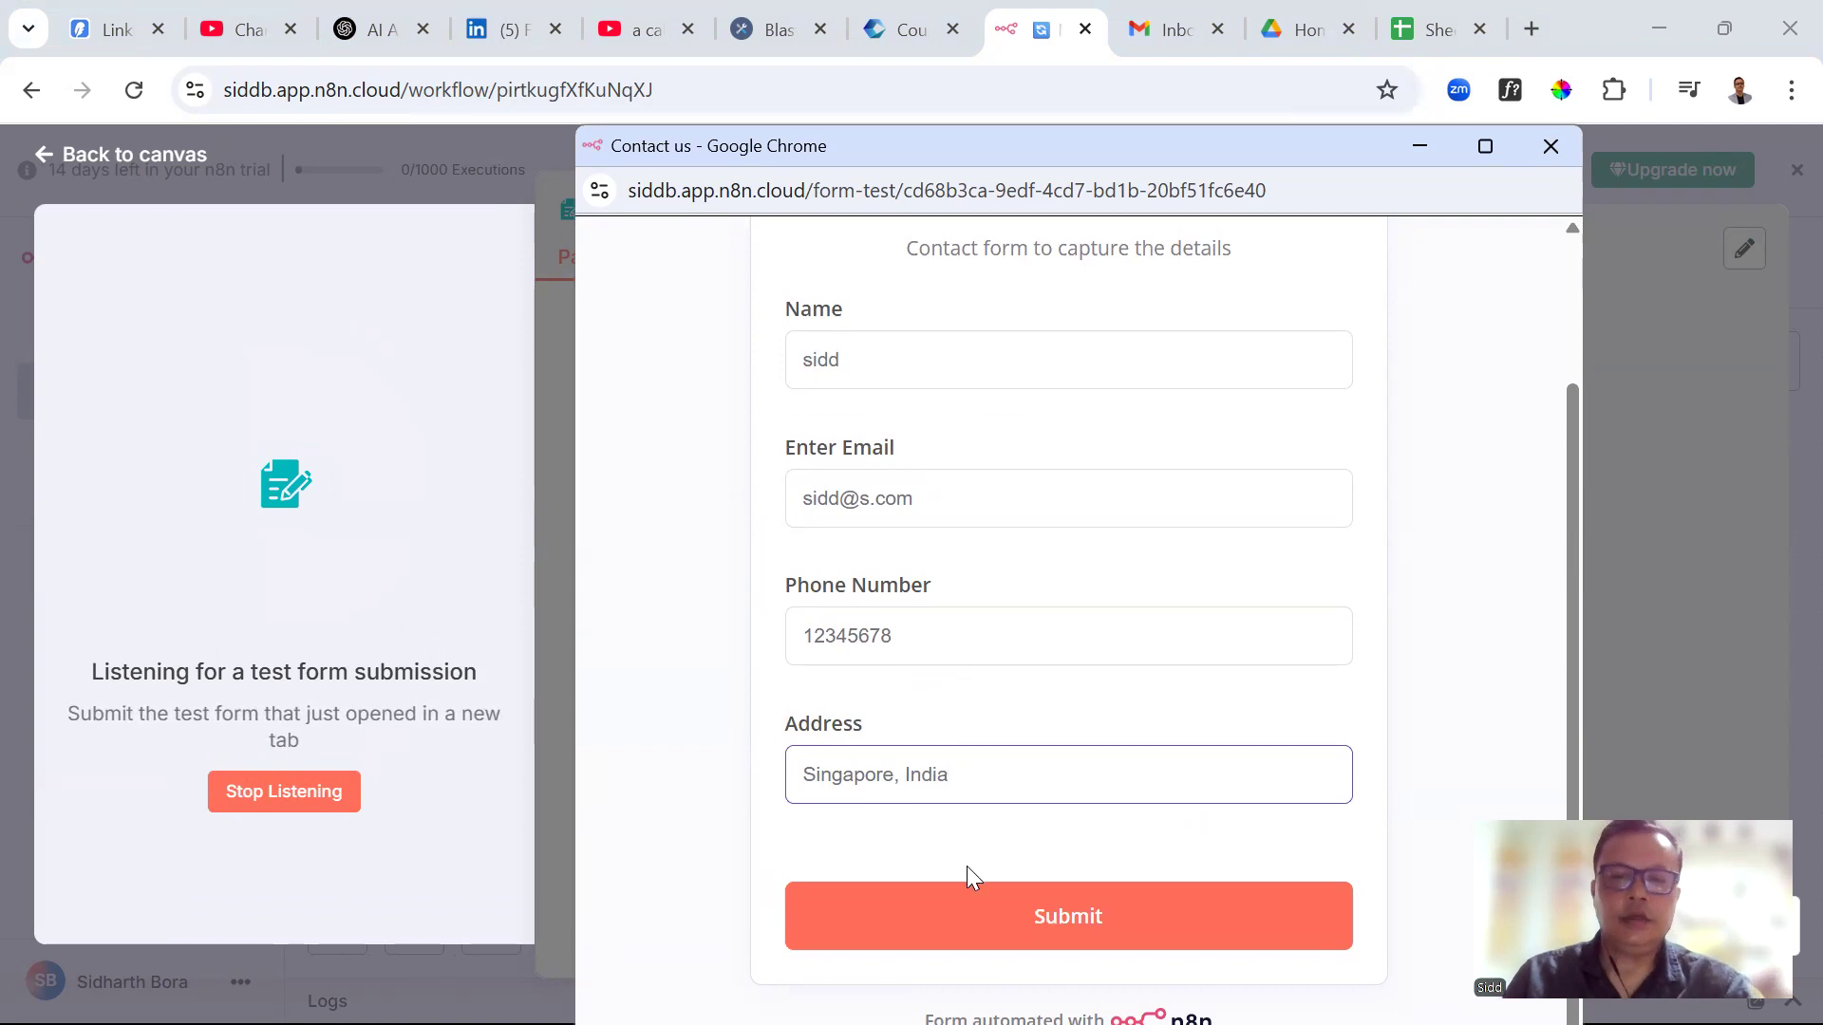
{"action": "left_click", "coordinate": [1001, 931]}
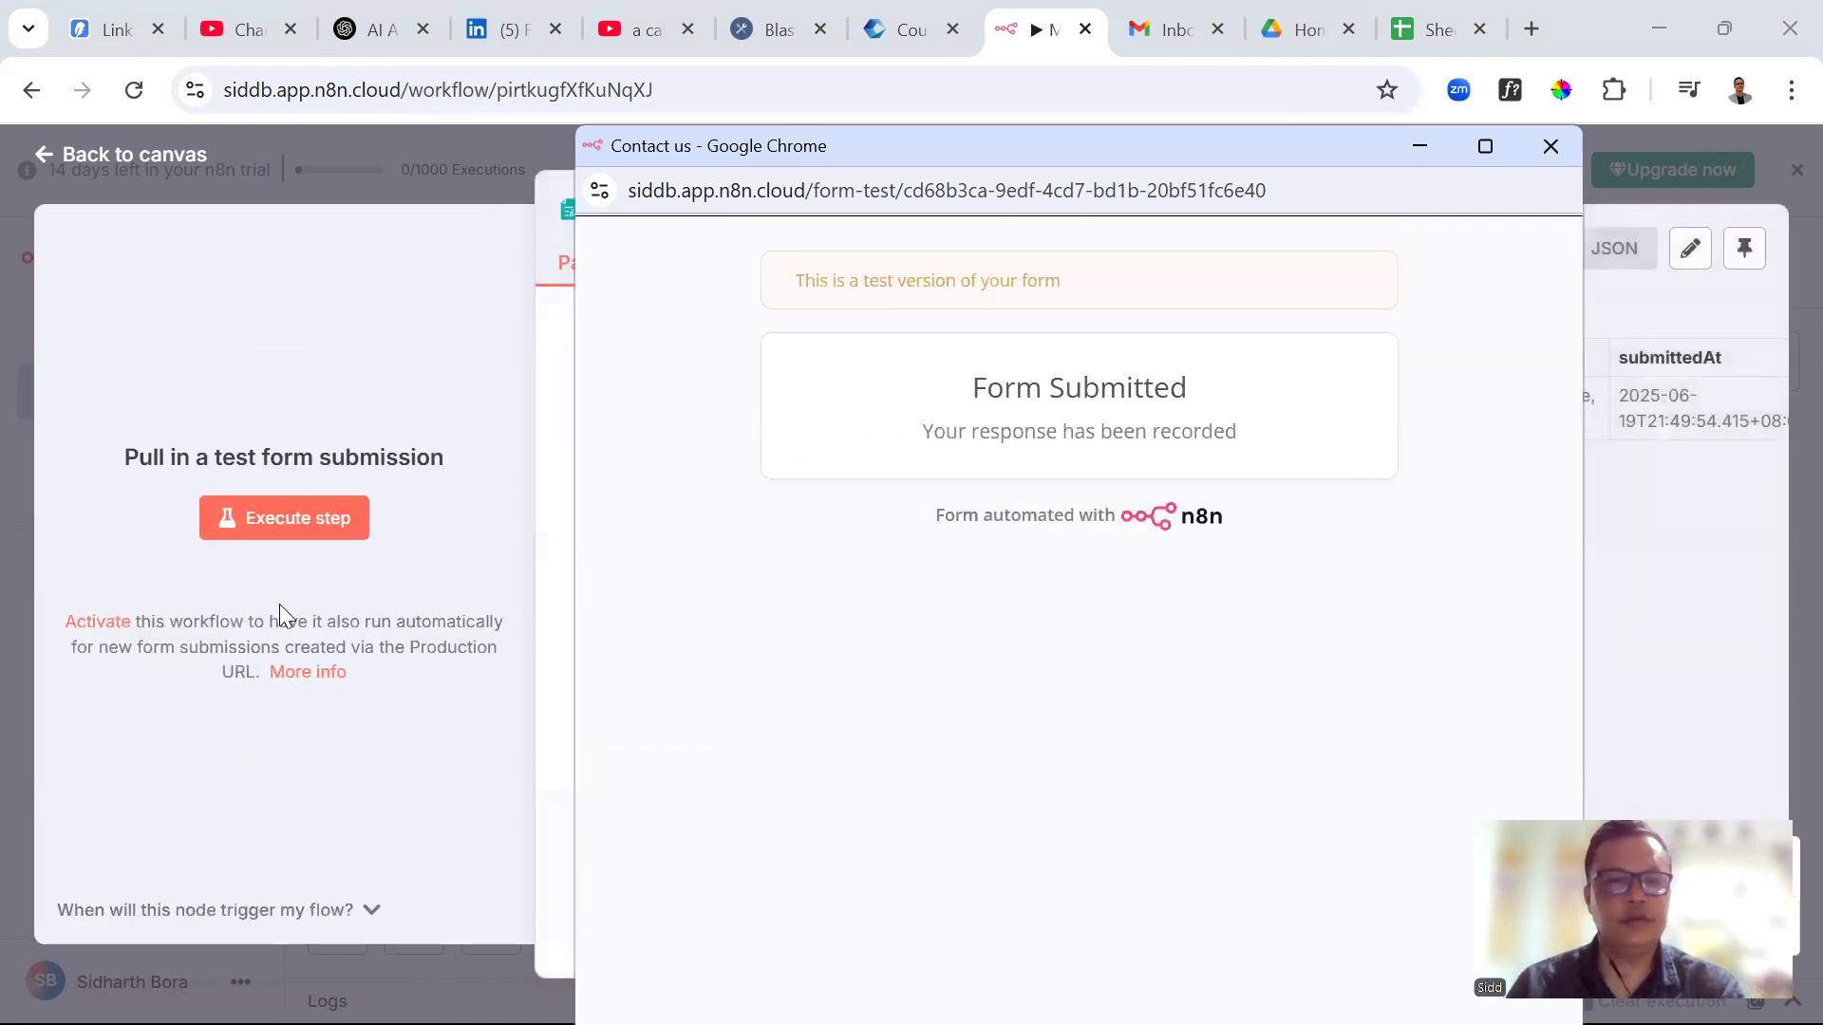
Close the test form popup and return to the canvas showing the trigger's 1 item
{"action": "left_click", "coordinate": [1542, 149]}
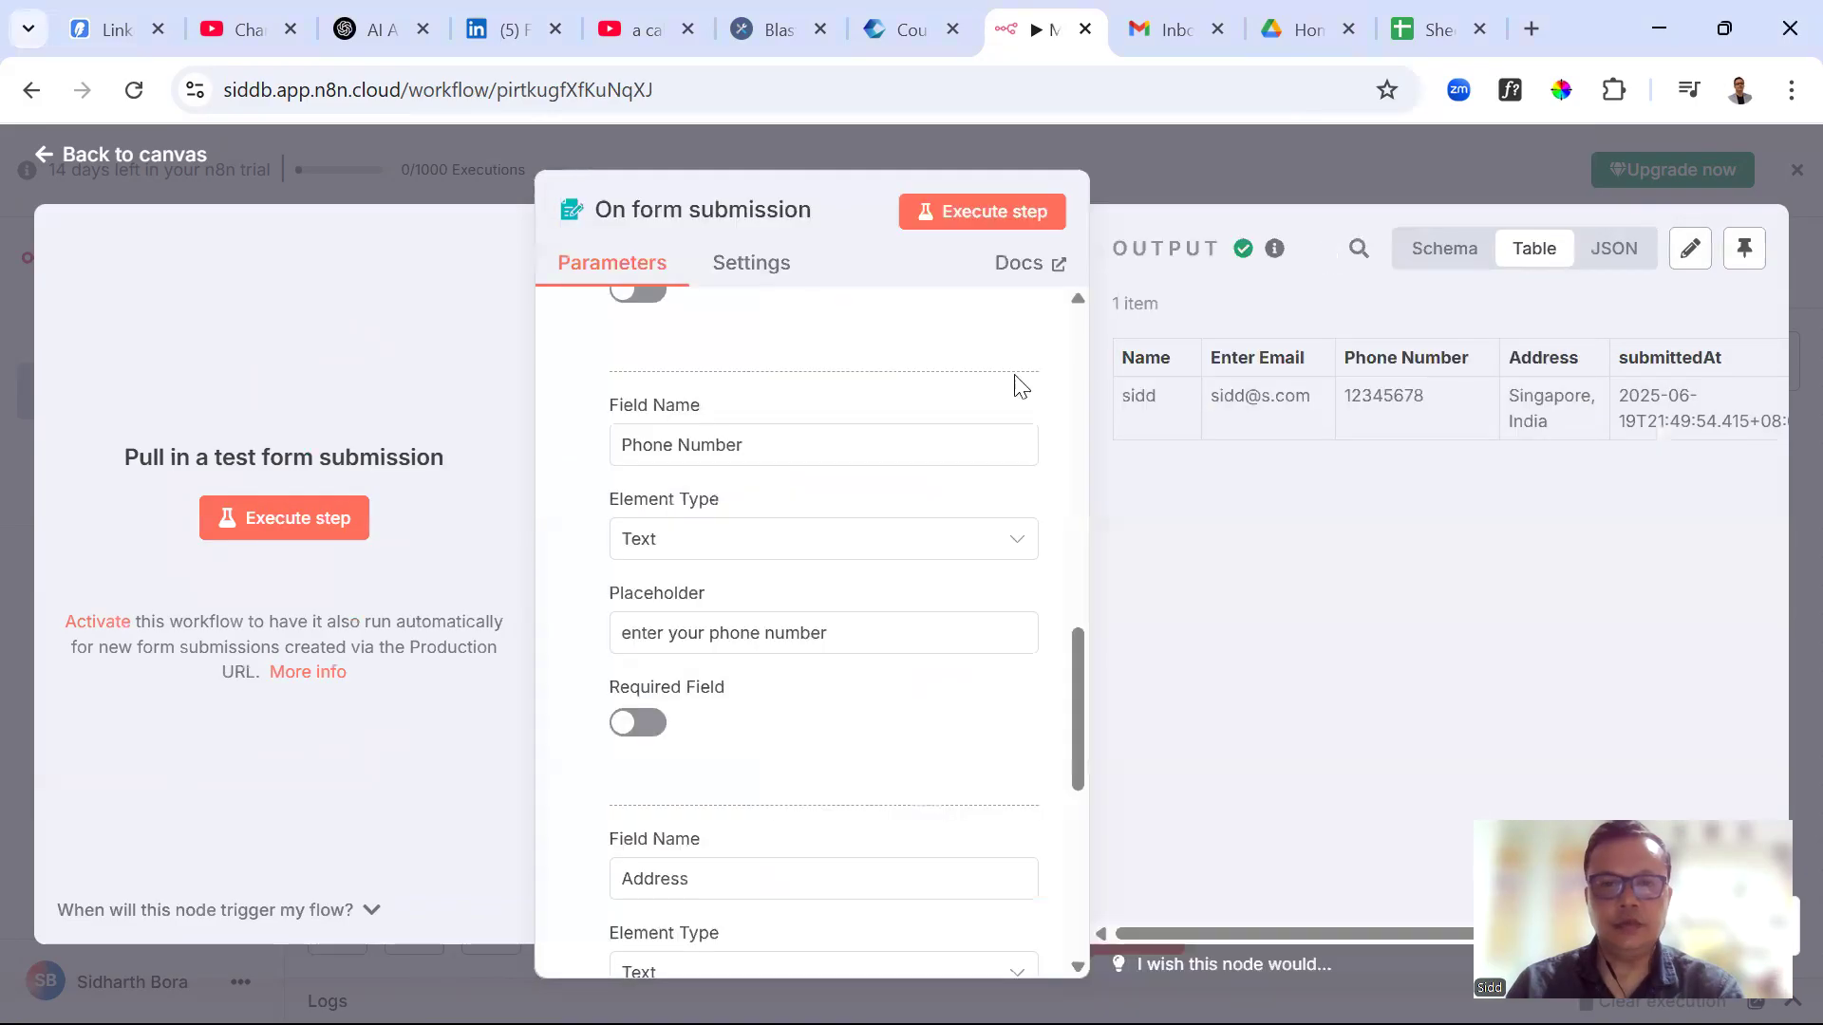
{"action": "left_click", "coordinate": [1225, 173]}
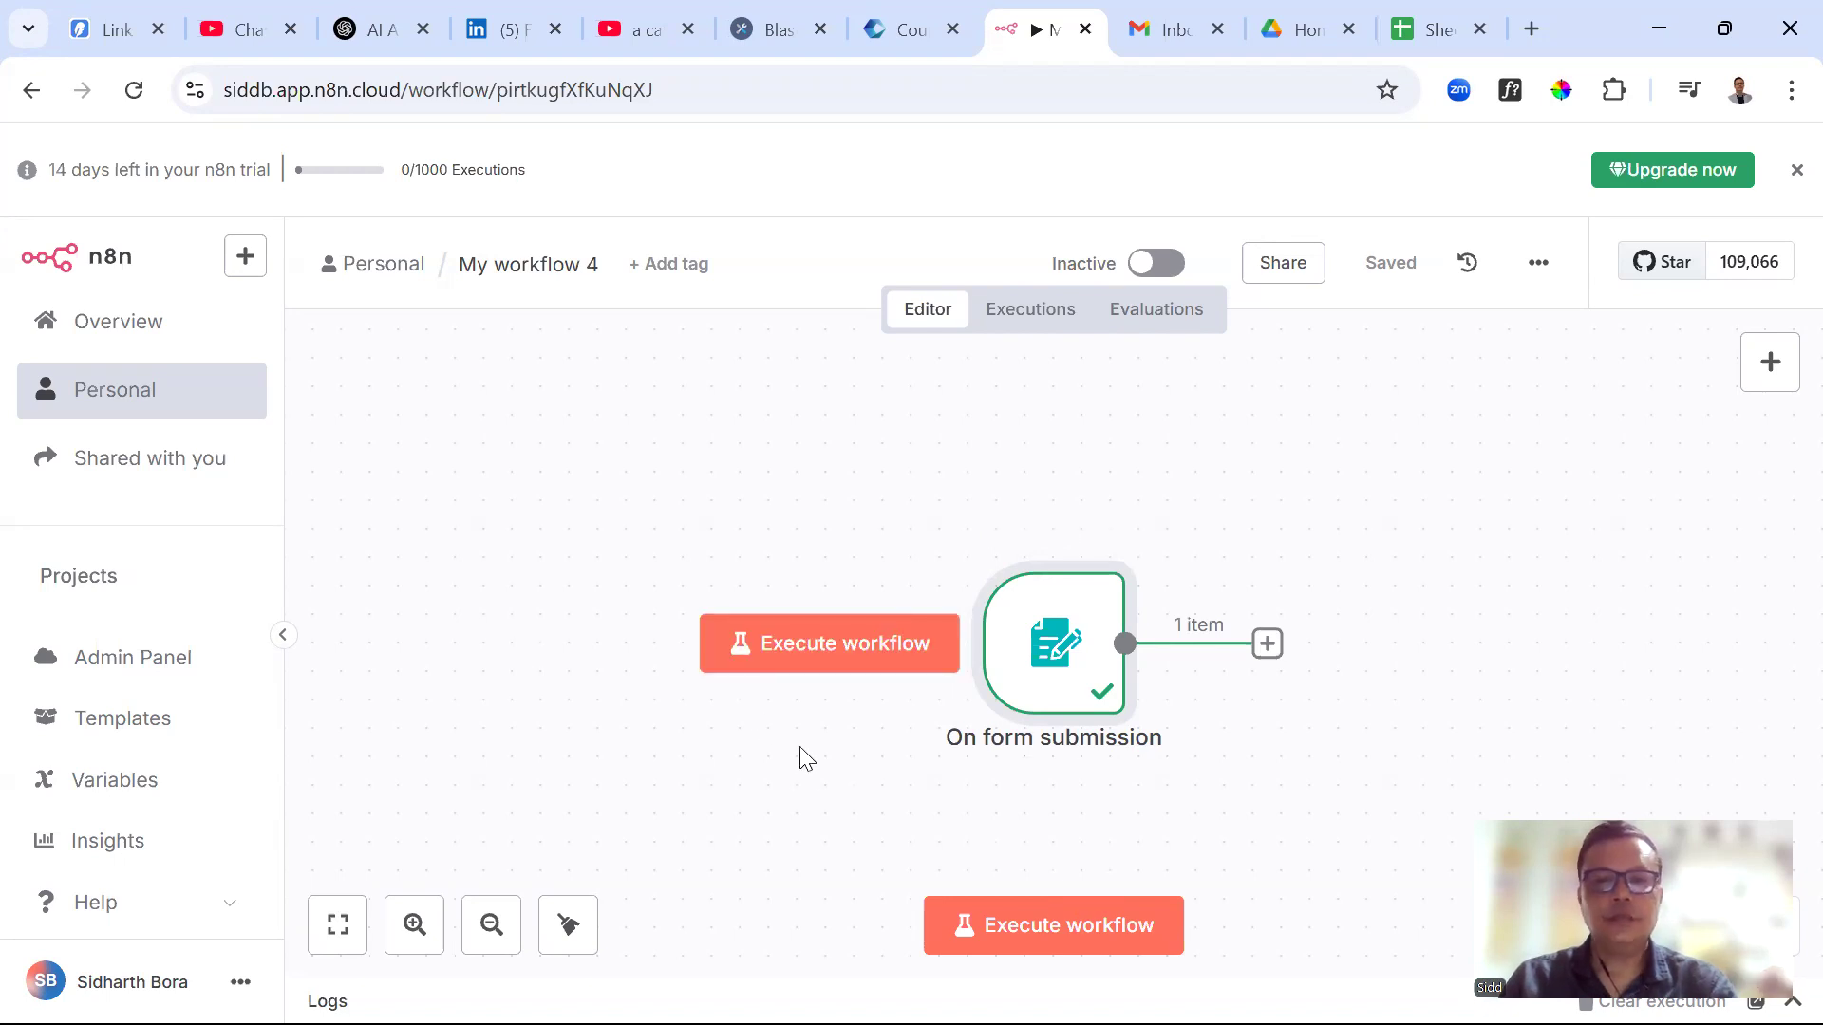
Look through the Executions and Evaluations pages and the spreadsheet, then return to the workflow editor
{"action": "left_click", "coordinate": [1043, 324]}
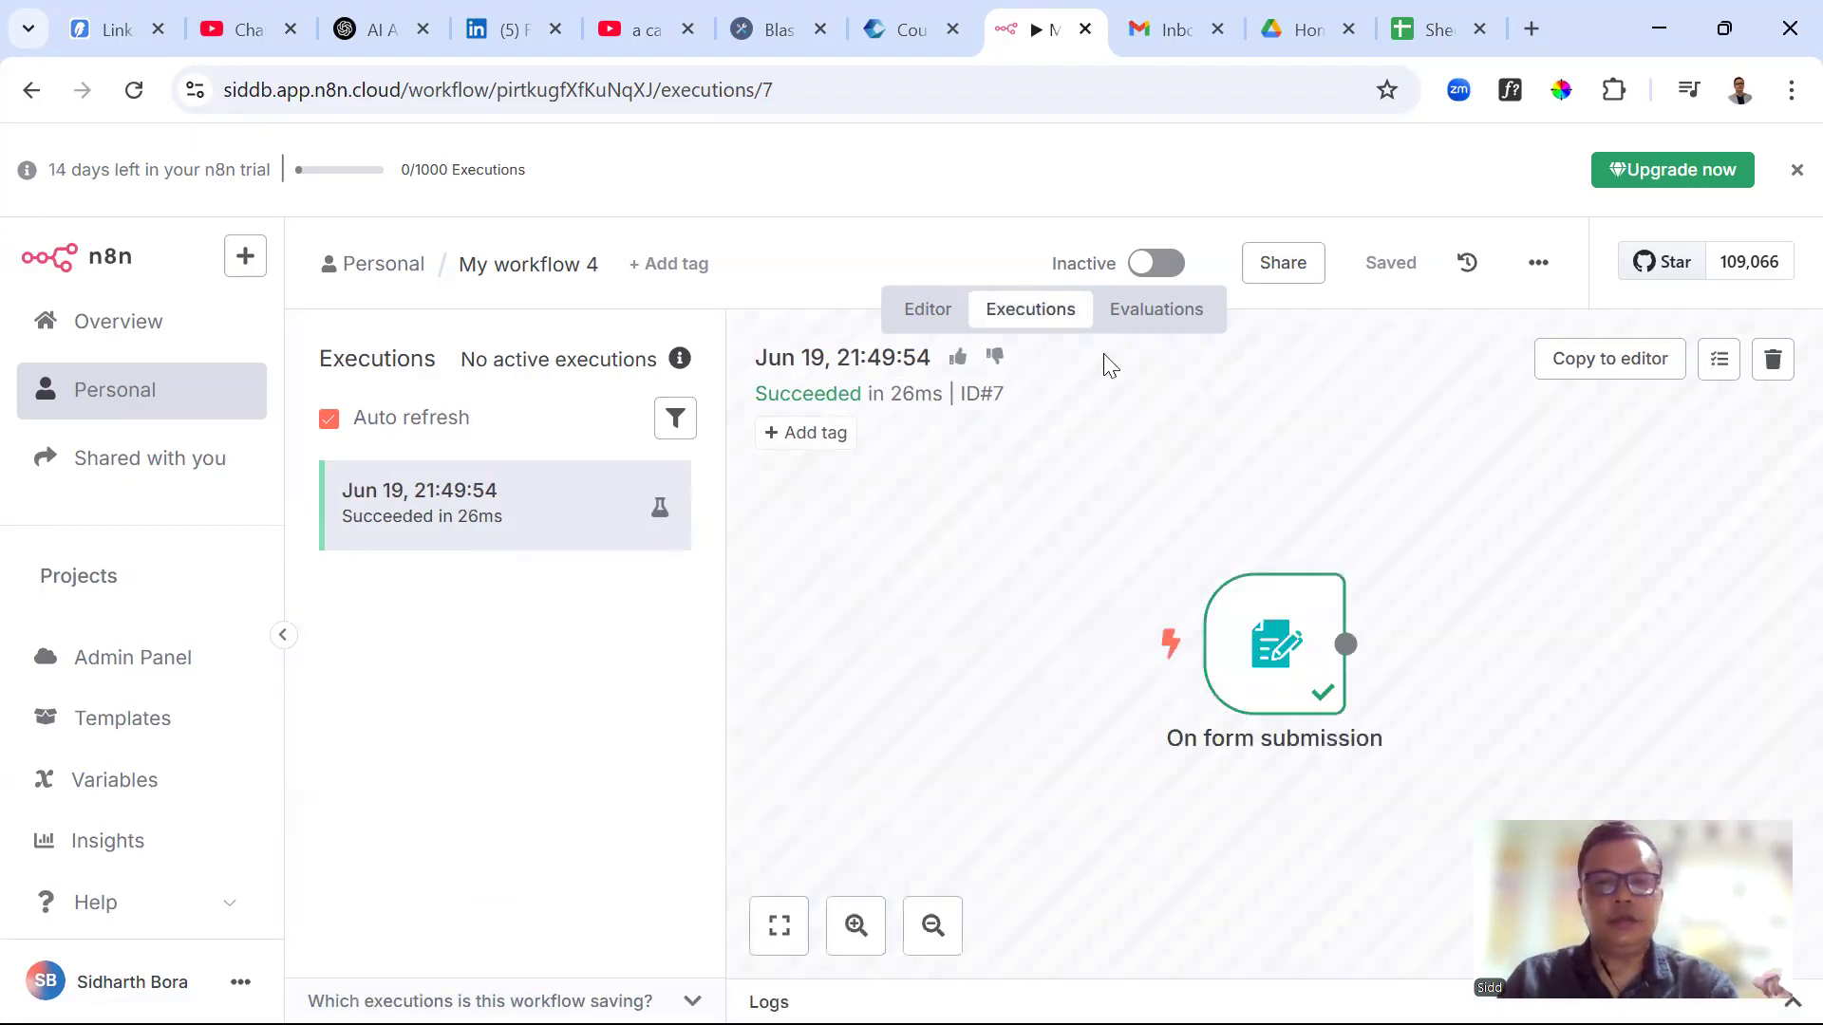
{"action": "left_click", "coordinate": [1185, 316]}
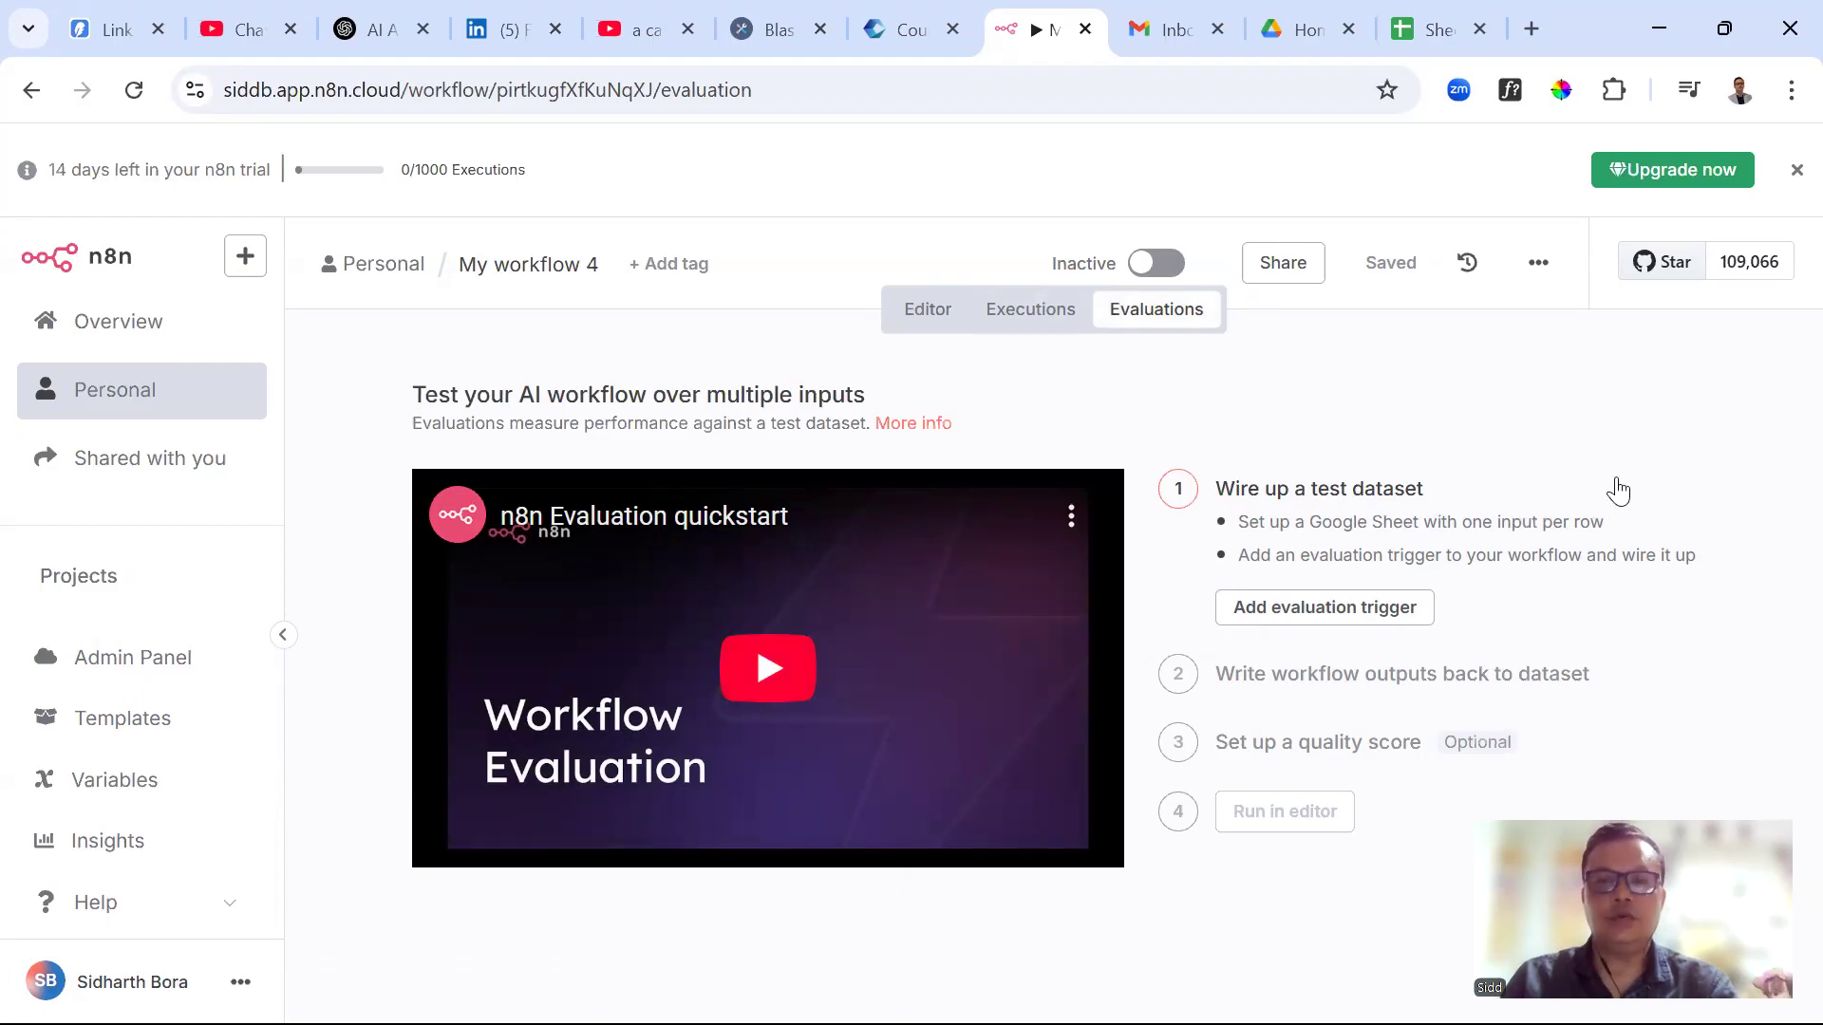
{"action": "left_click", "coordinate": [1035, 318]}
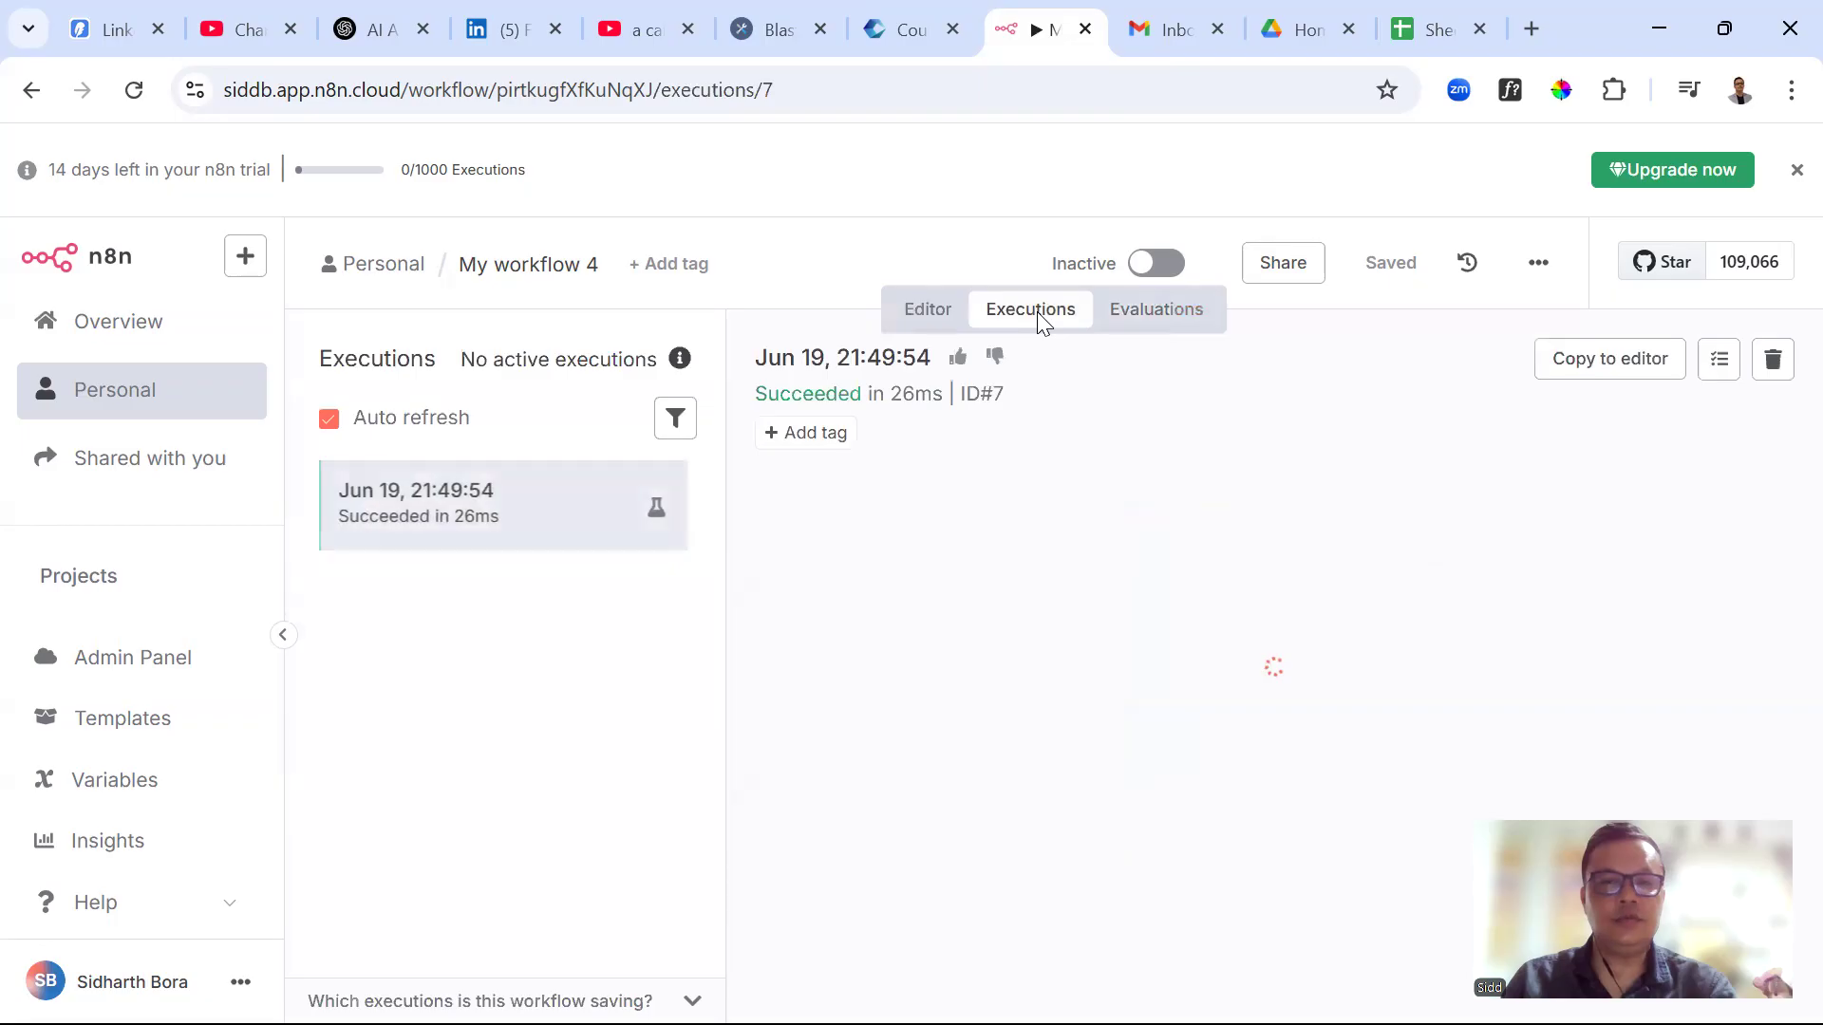
{"action": "left_click", "coordinate": [942, 318]}
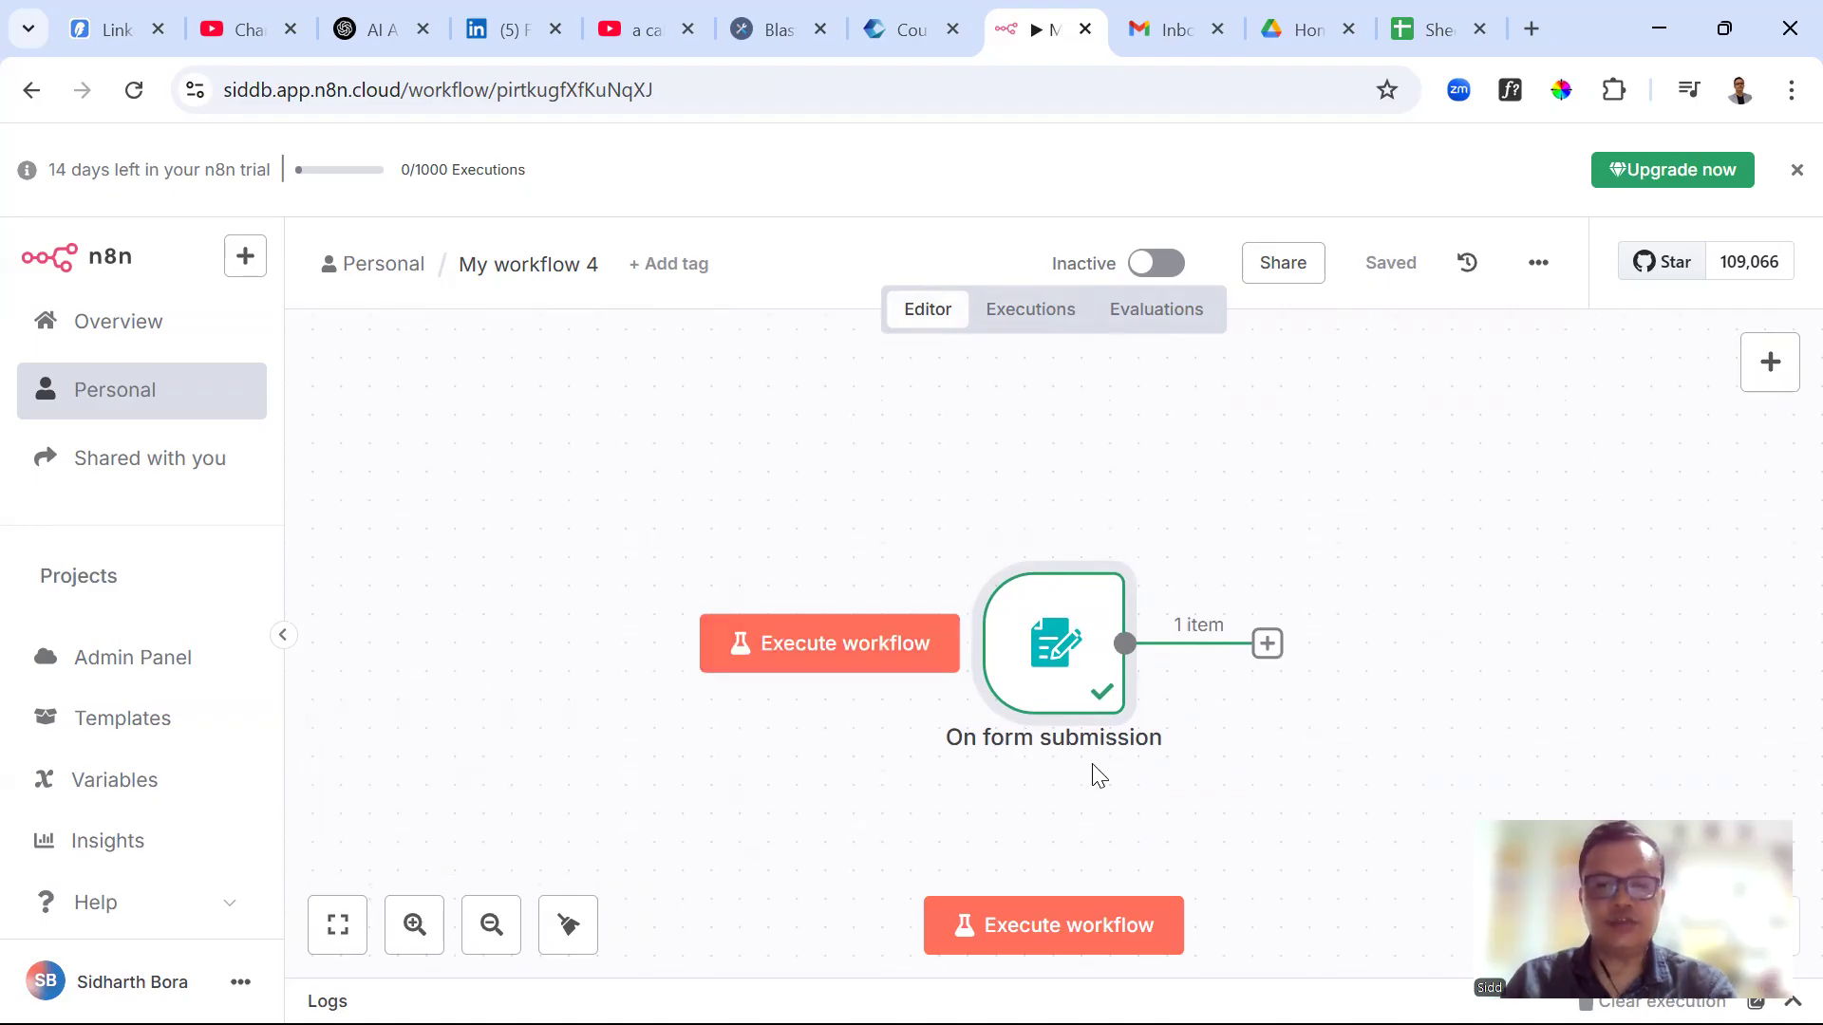
{"action": "left_click", "coordinate": [1419, 33]}
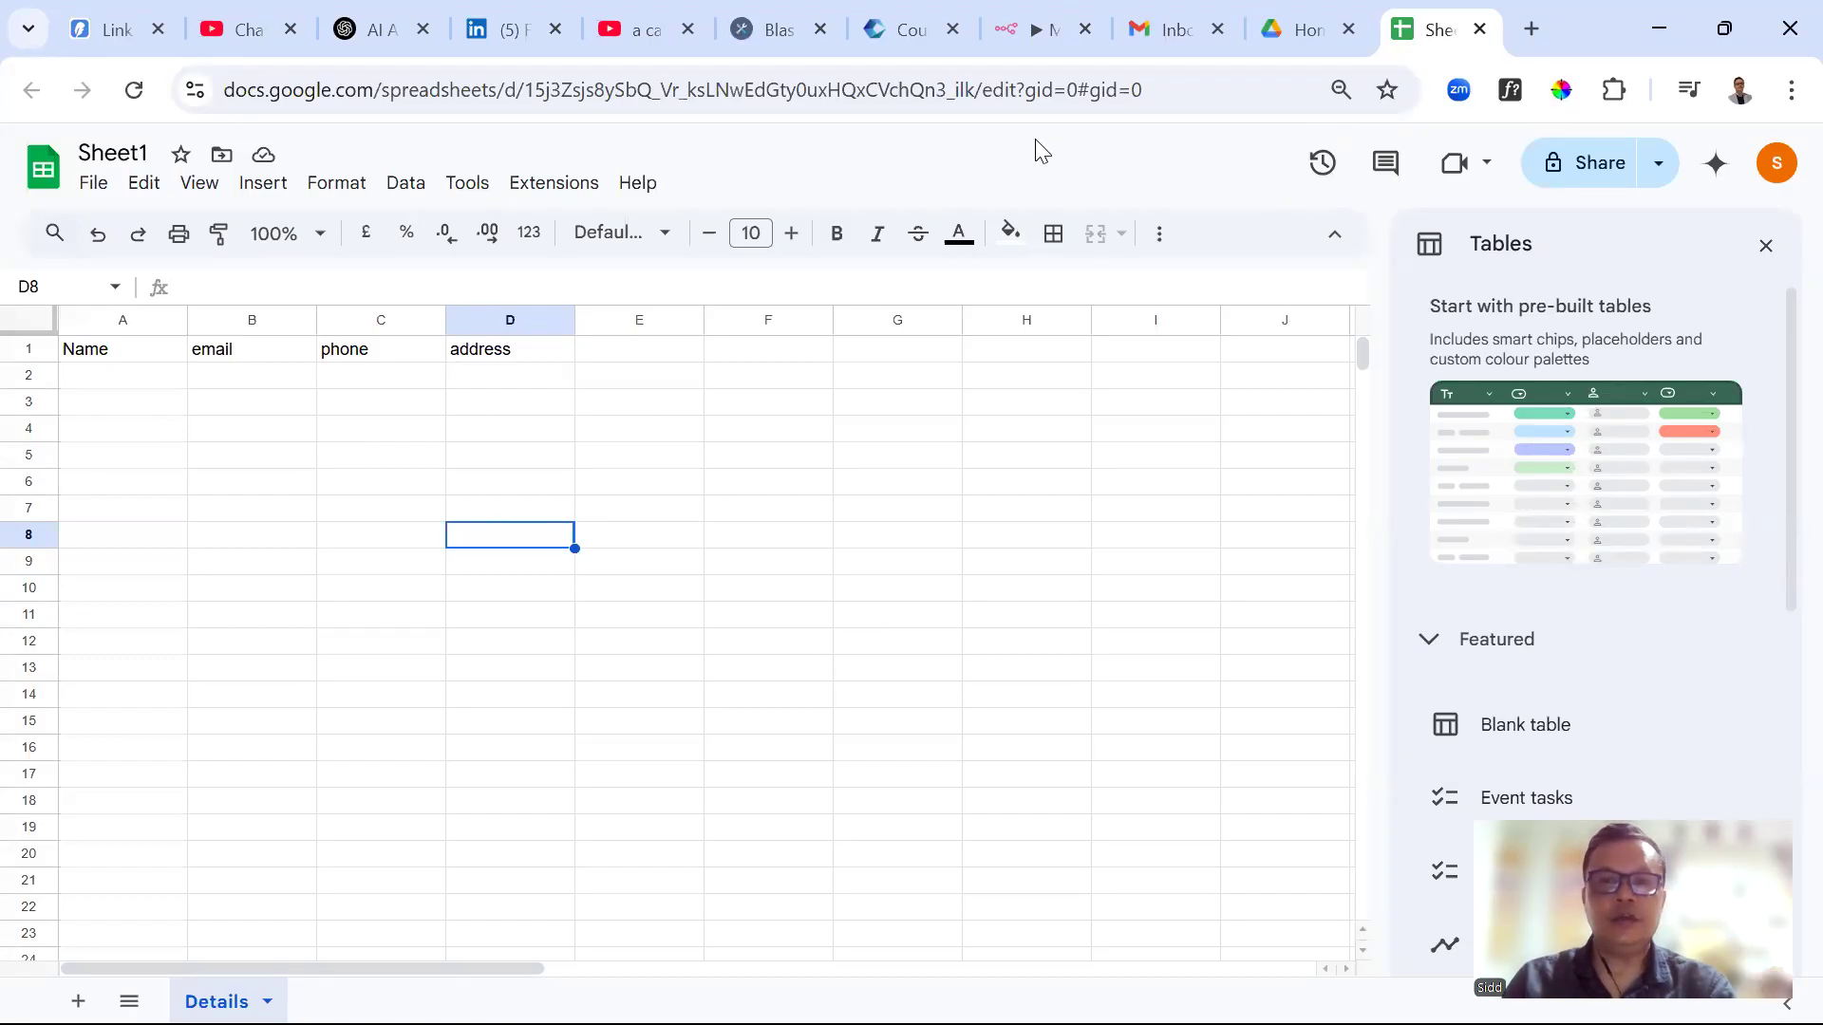
{"action": "left_click", "coordinate": [1042, 32]}
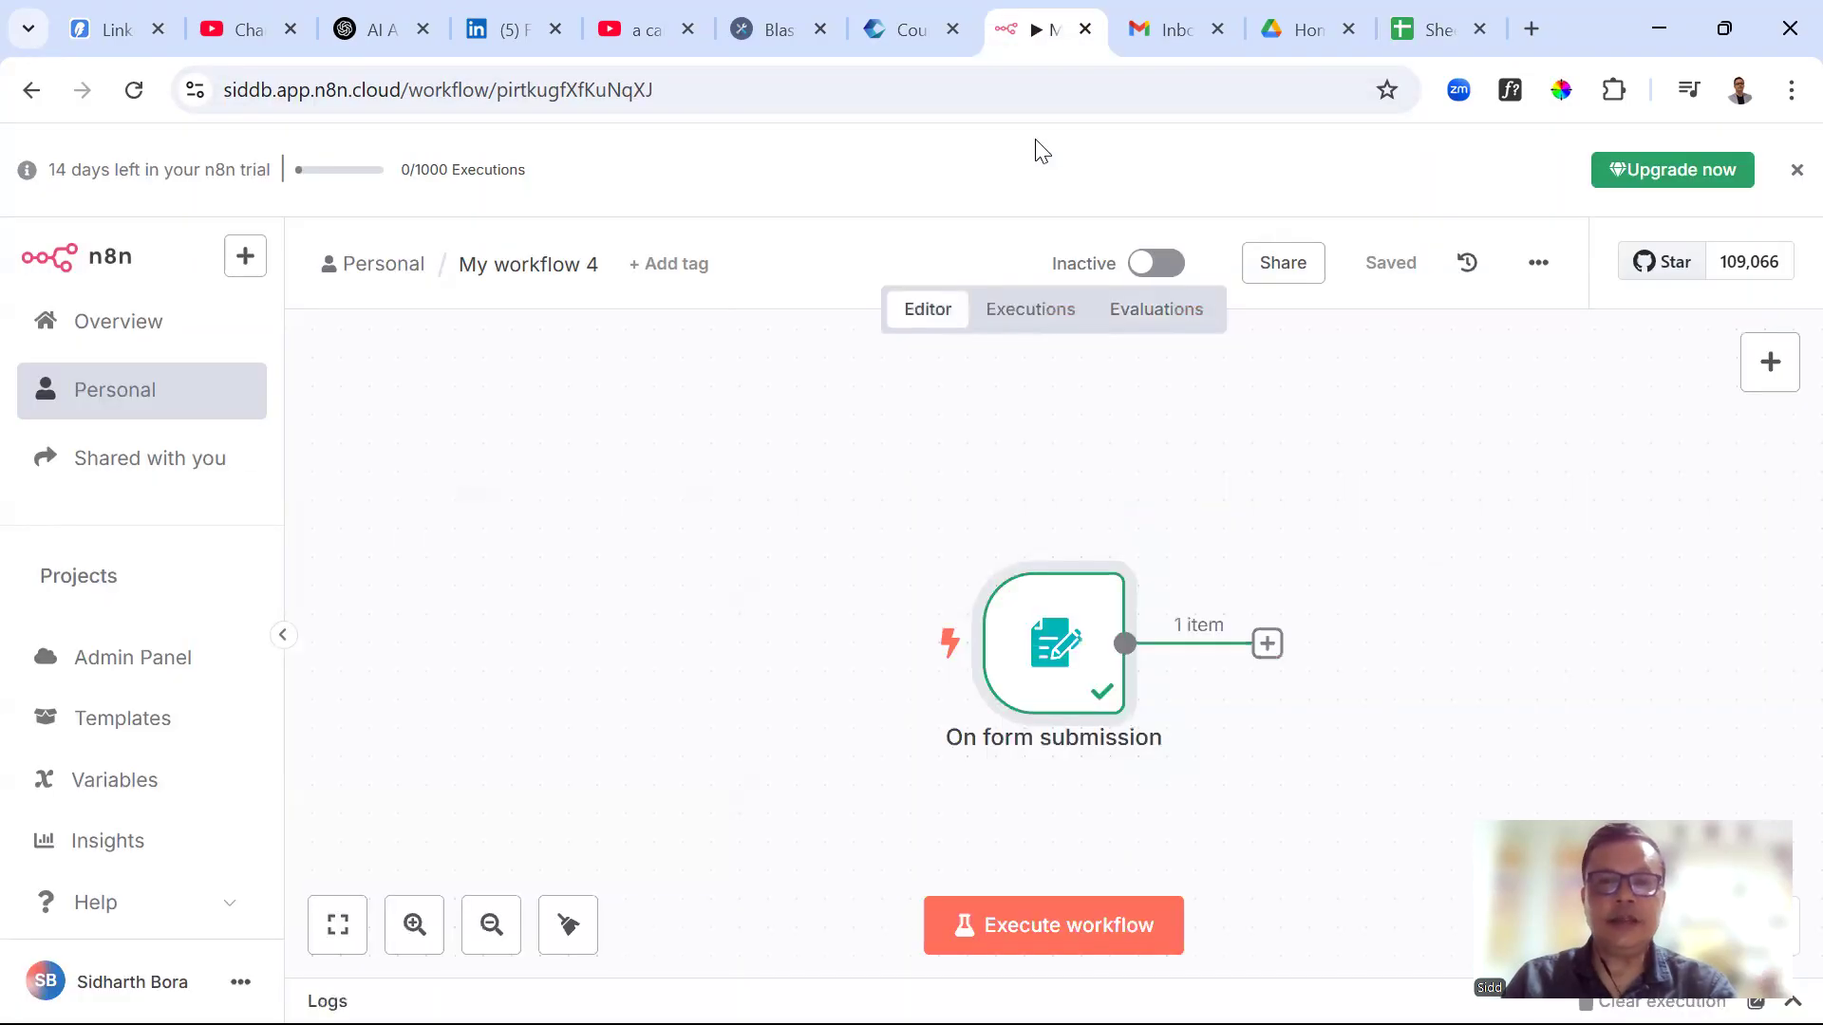
{"action": "mouse_move", "coordinate": [1200, 744]}
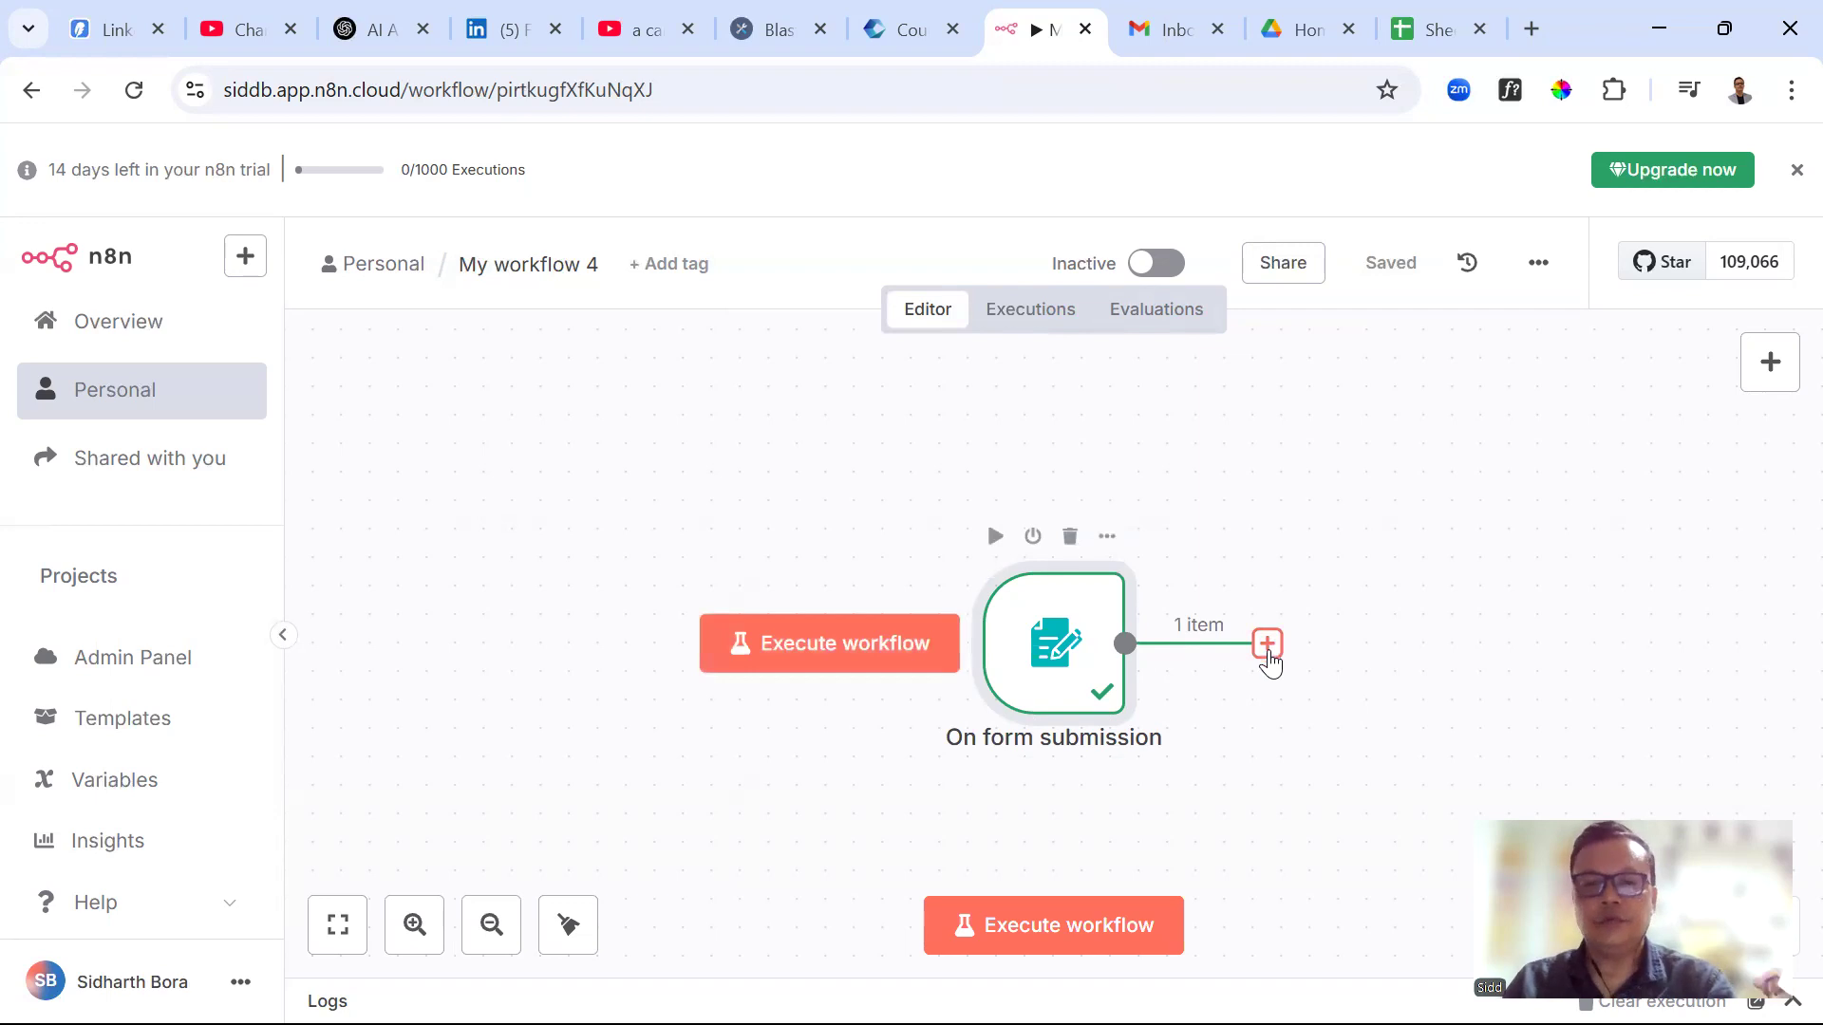
Add a Google Sheets node after the trigger with the 'Append or update row in sheet' action
{"action": "left_click", "coordinate": [1268, 649]}
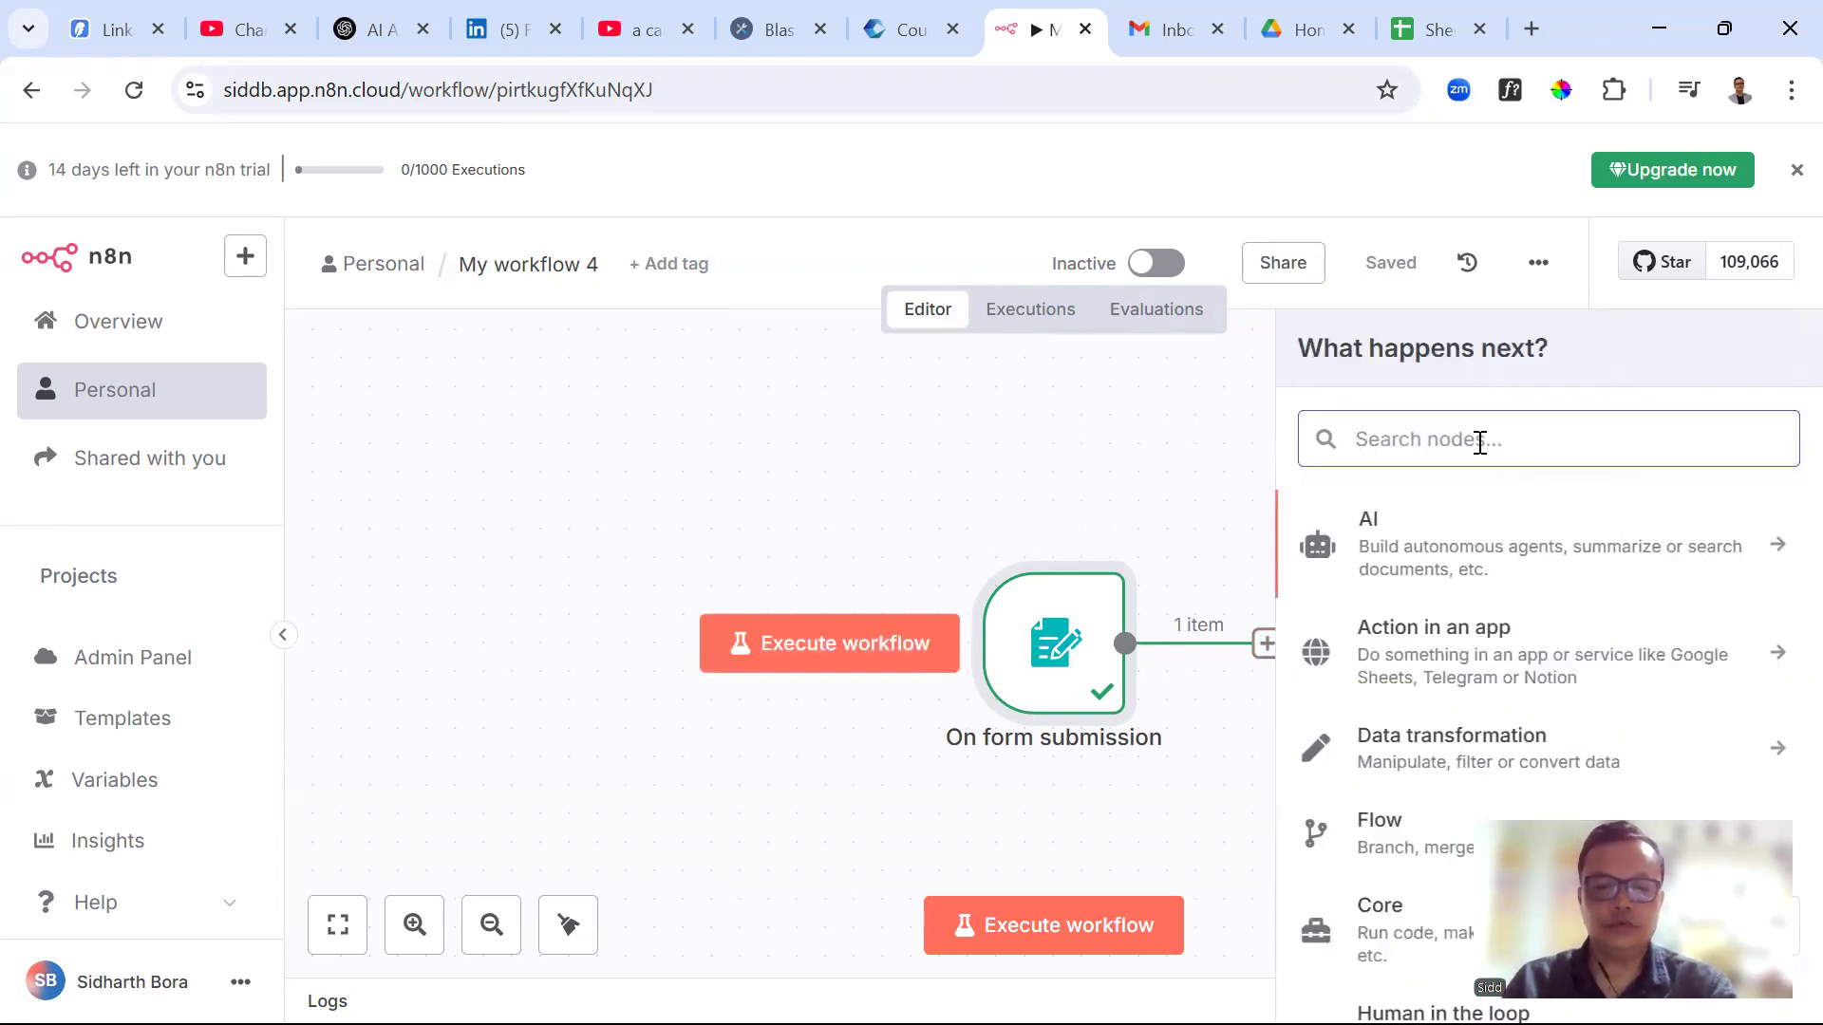
{"action": "type", "text": "sheets"}
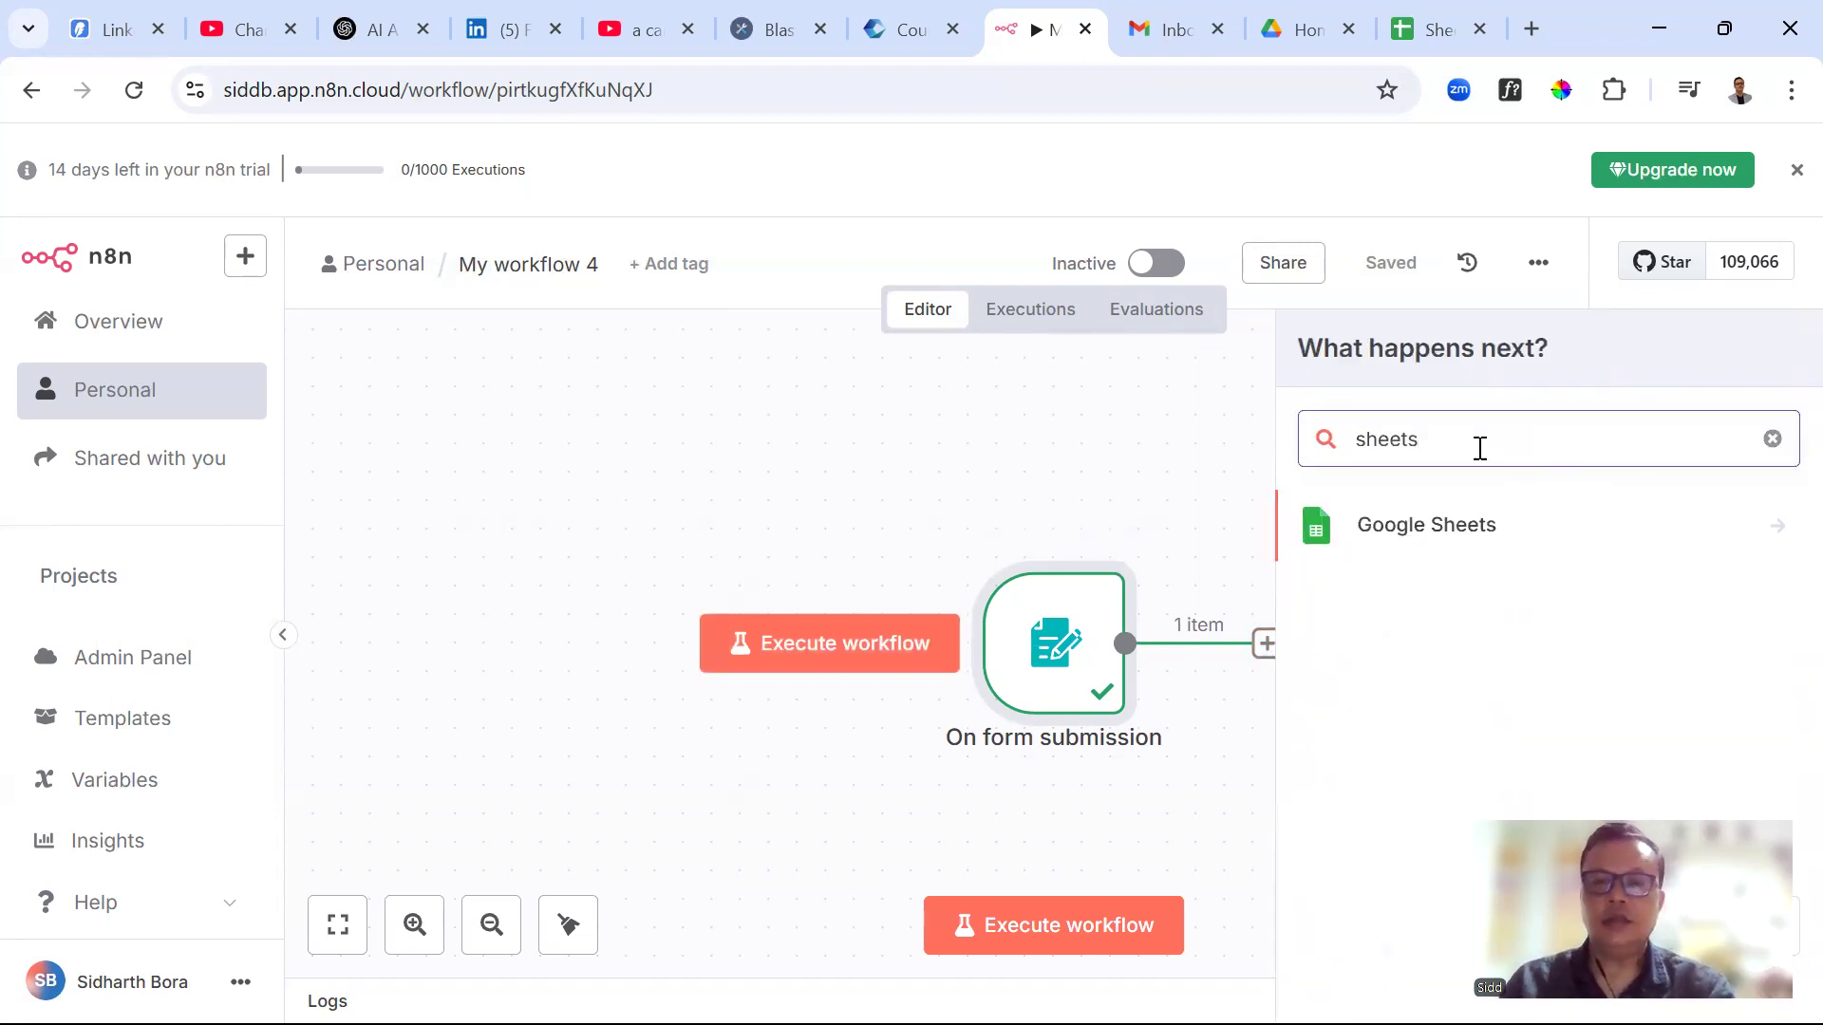
{"action": "left_click", "coordinate": [1401, 536]}
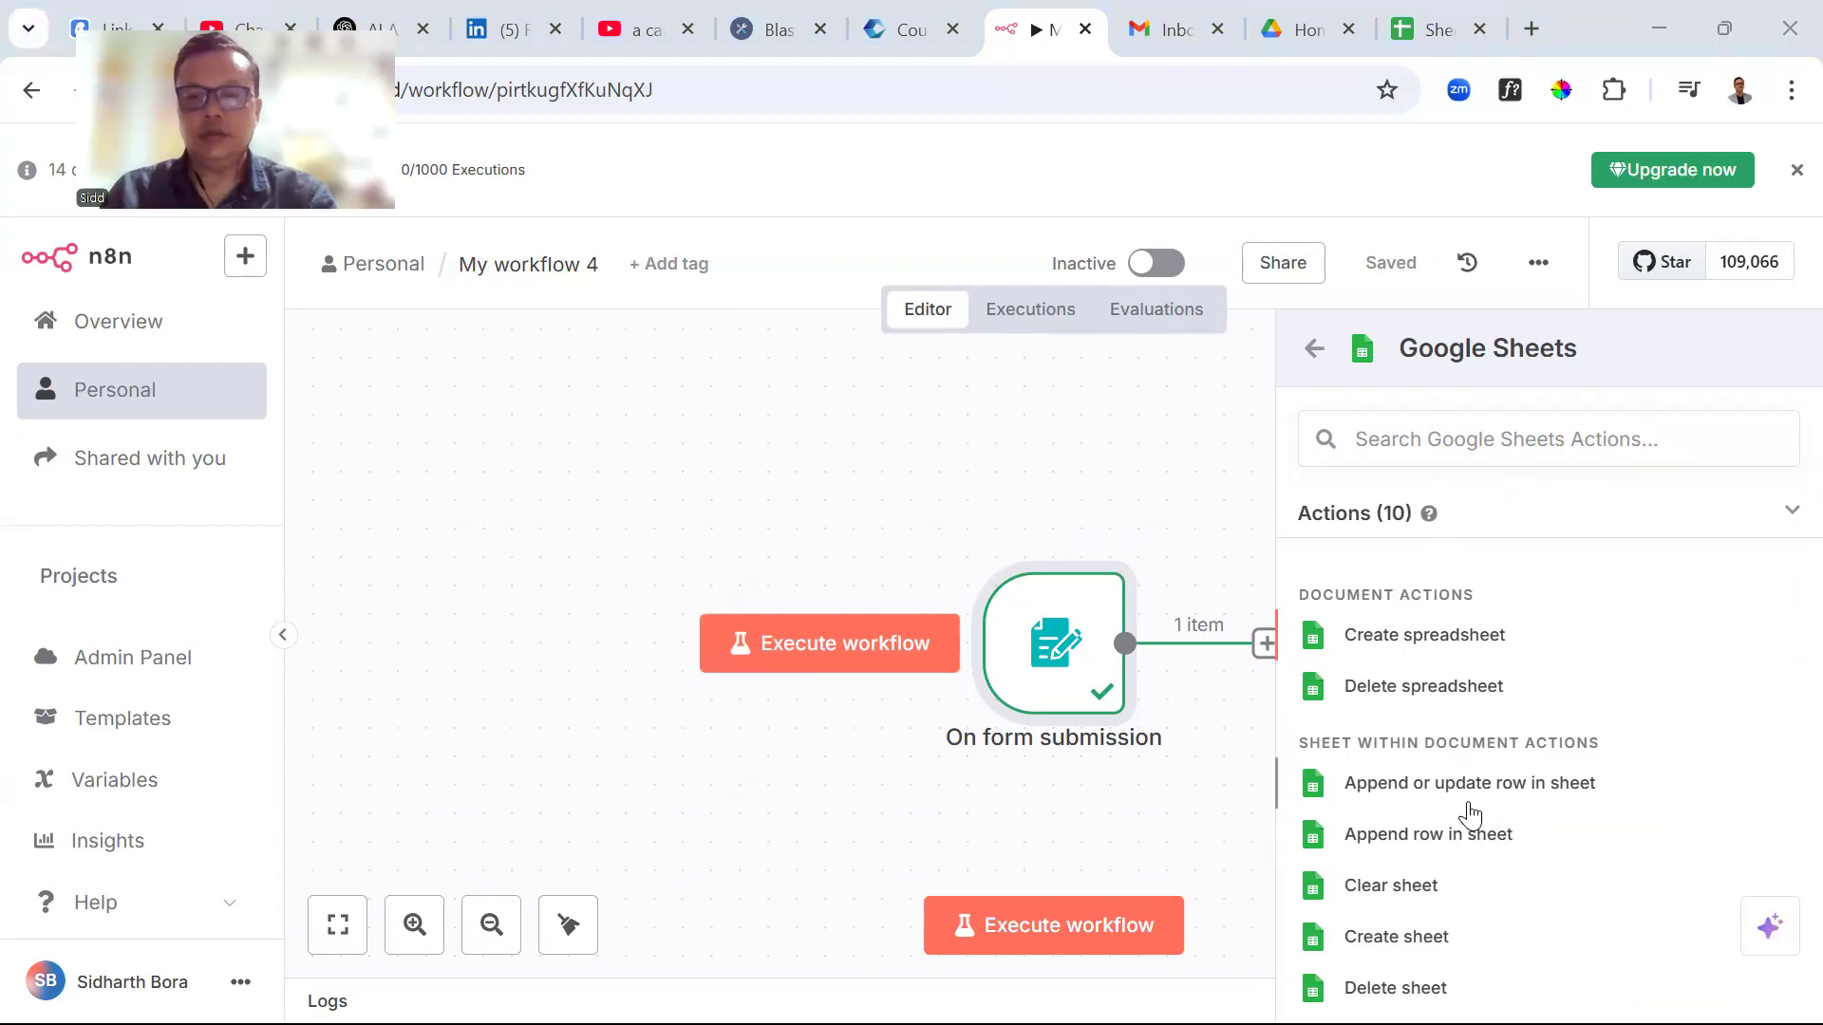
{"action": "left_click", "coordinate": [1522, 794]}
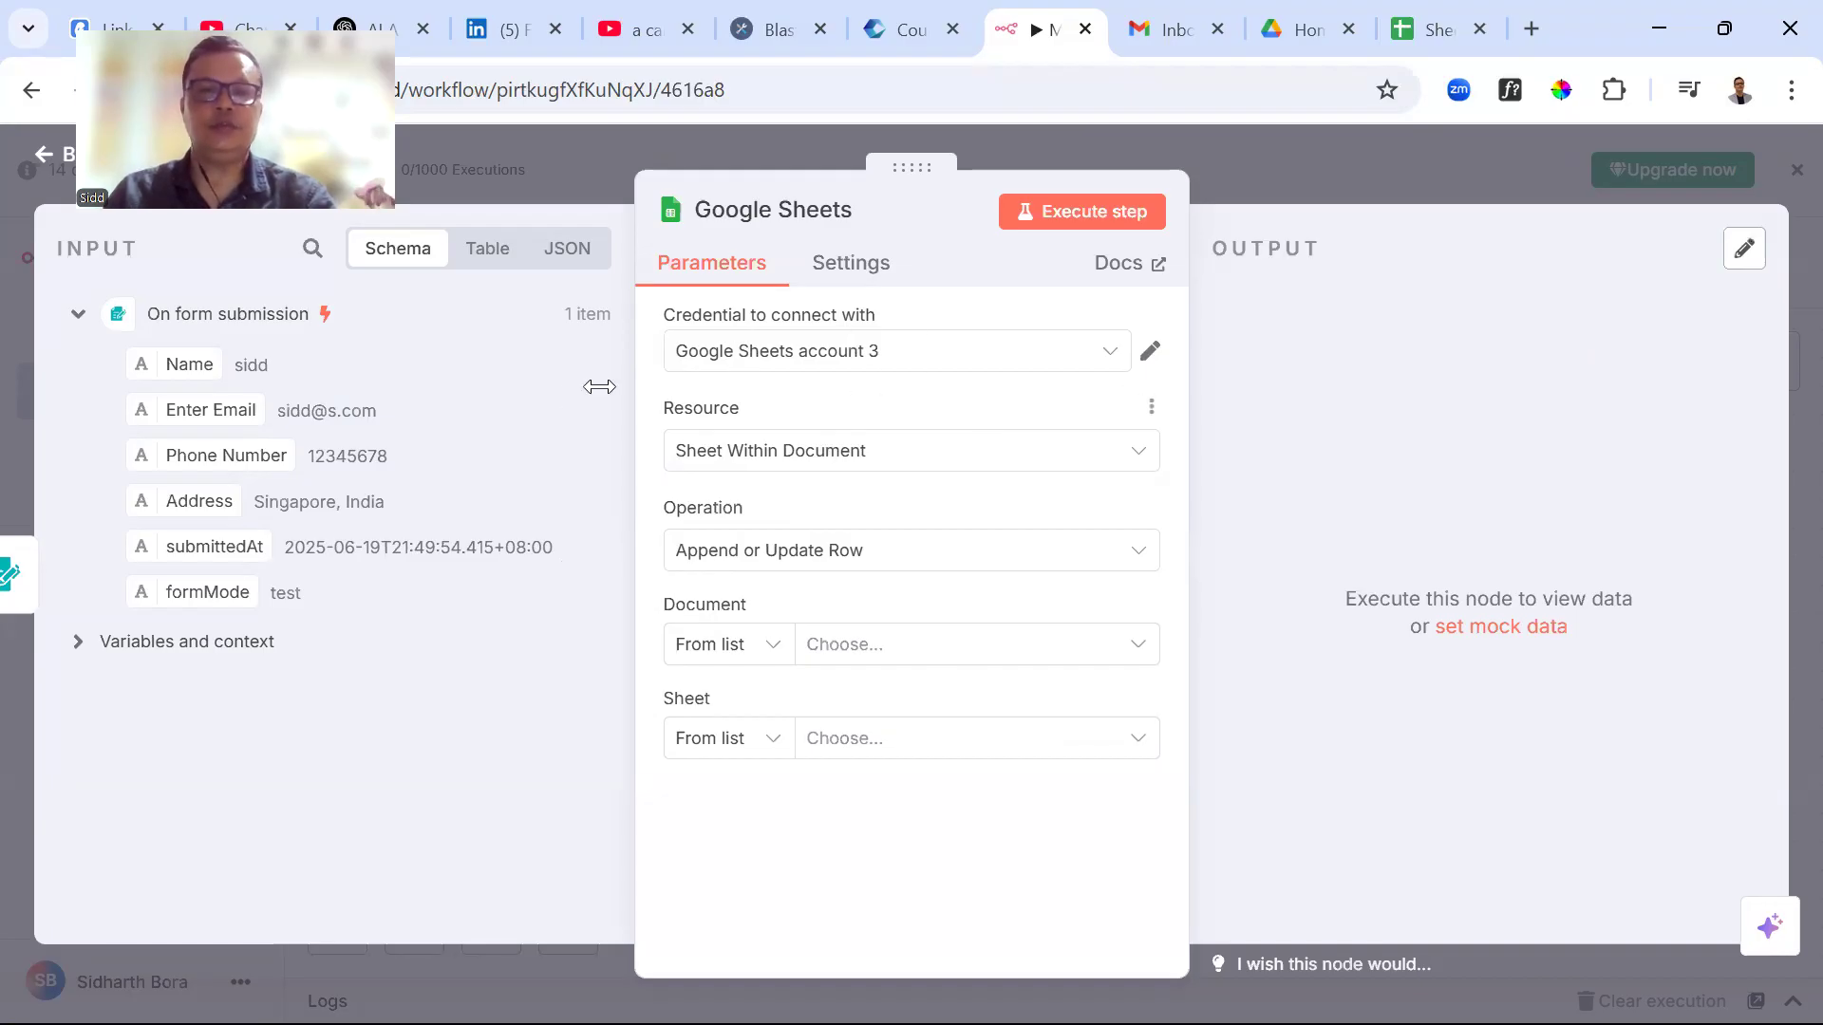
Create Google Sheets account 4 by signing in with Google, choosing the account and granting n8n access
{"action": "left_click", "coordinate": [729, 367]}
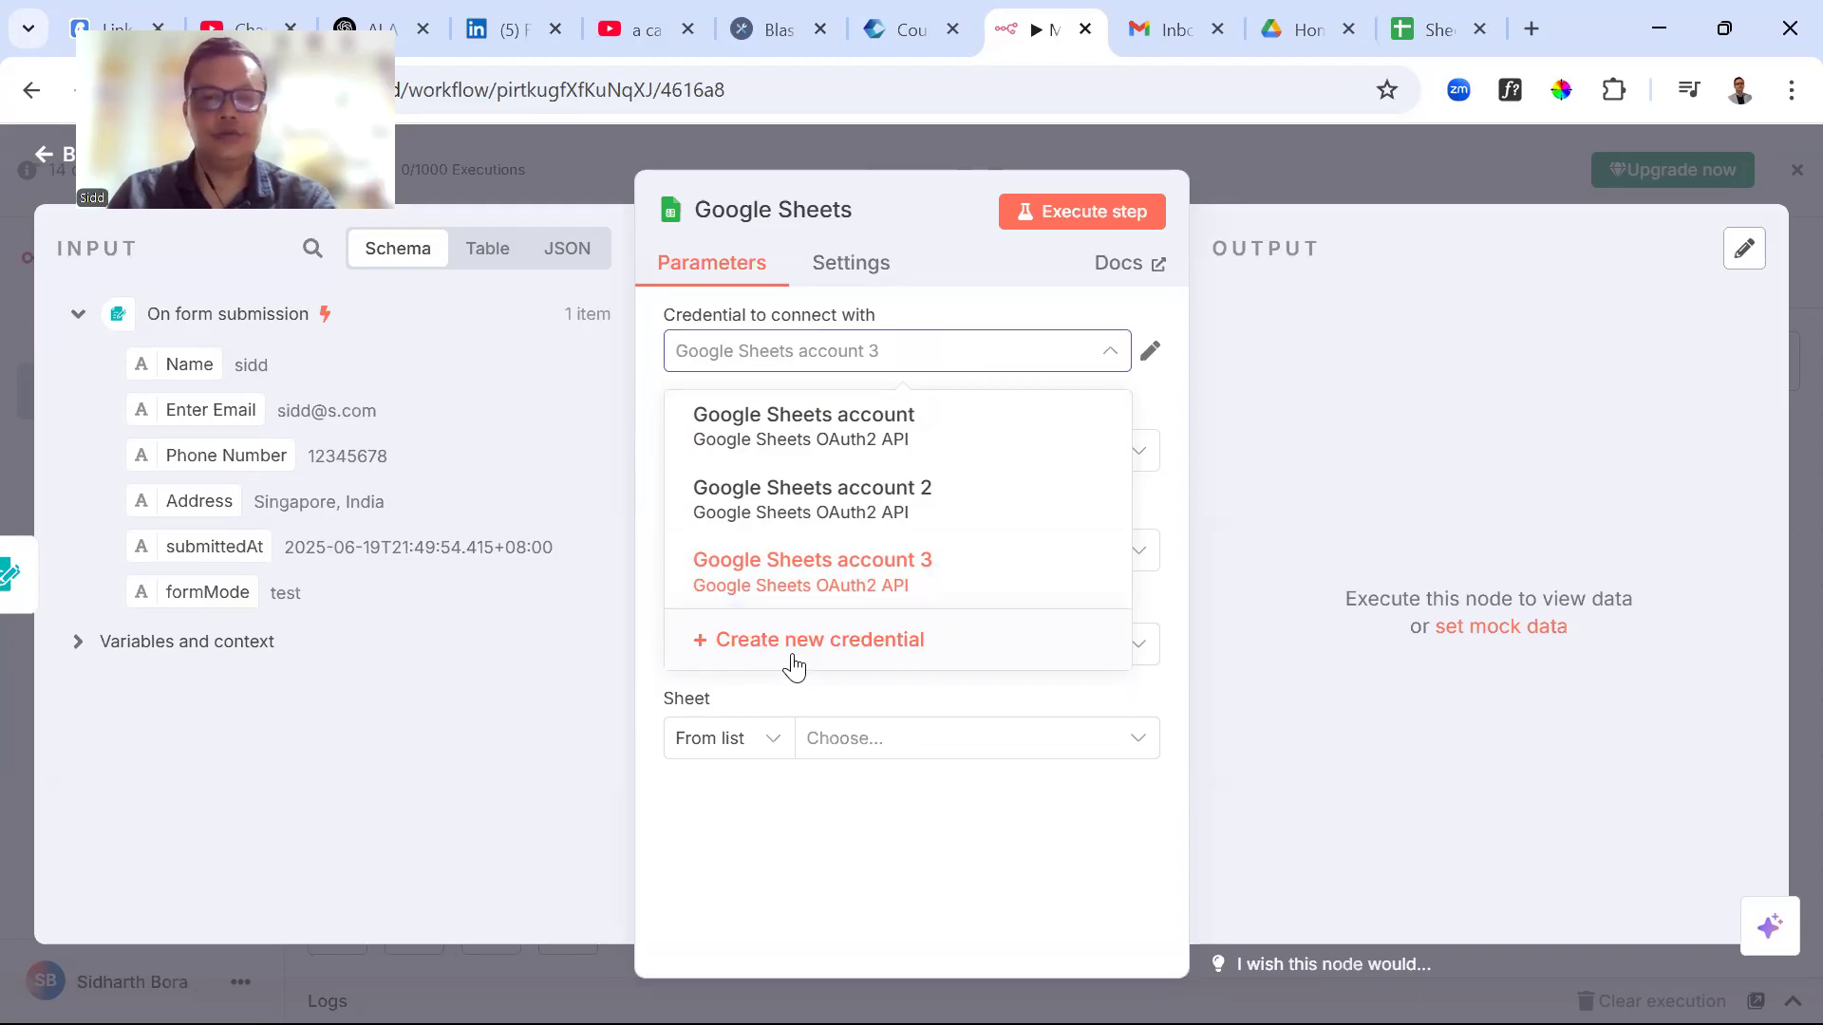
{"action": "left_click", "coordinate": [737, 659]}
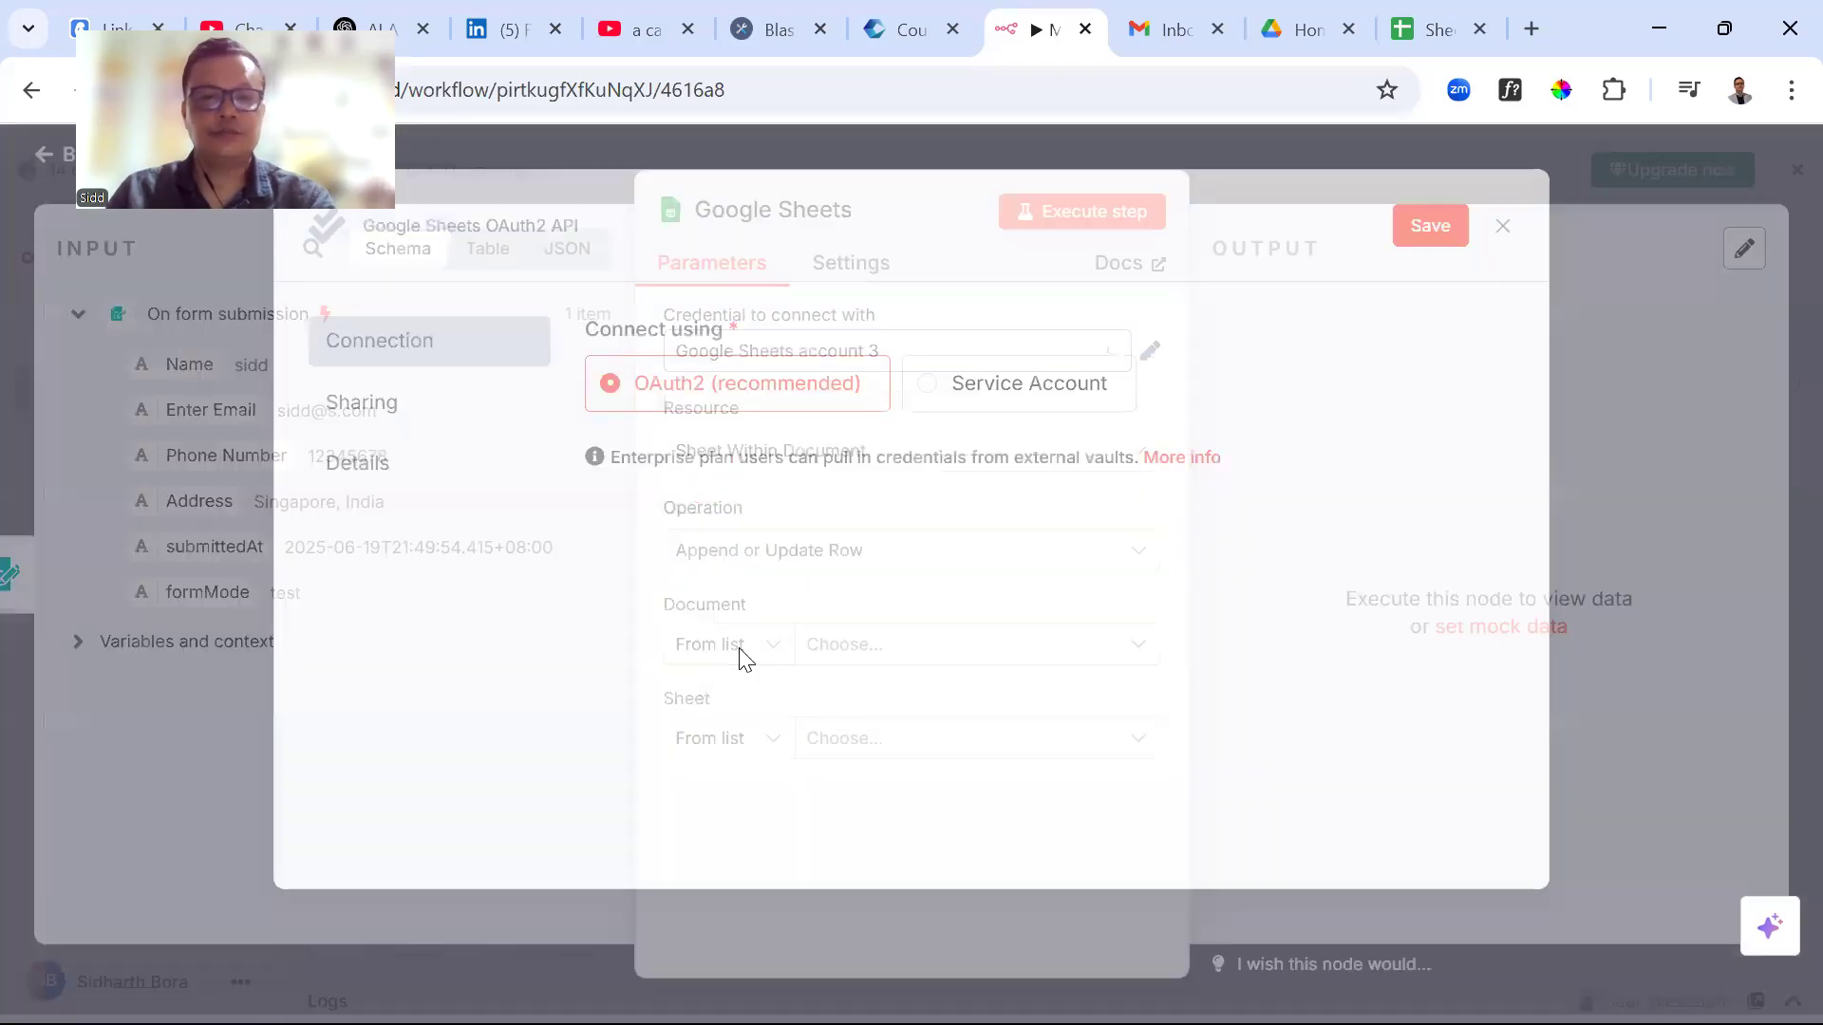
{"action": "left_click", "coordinate": [745, 518]}
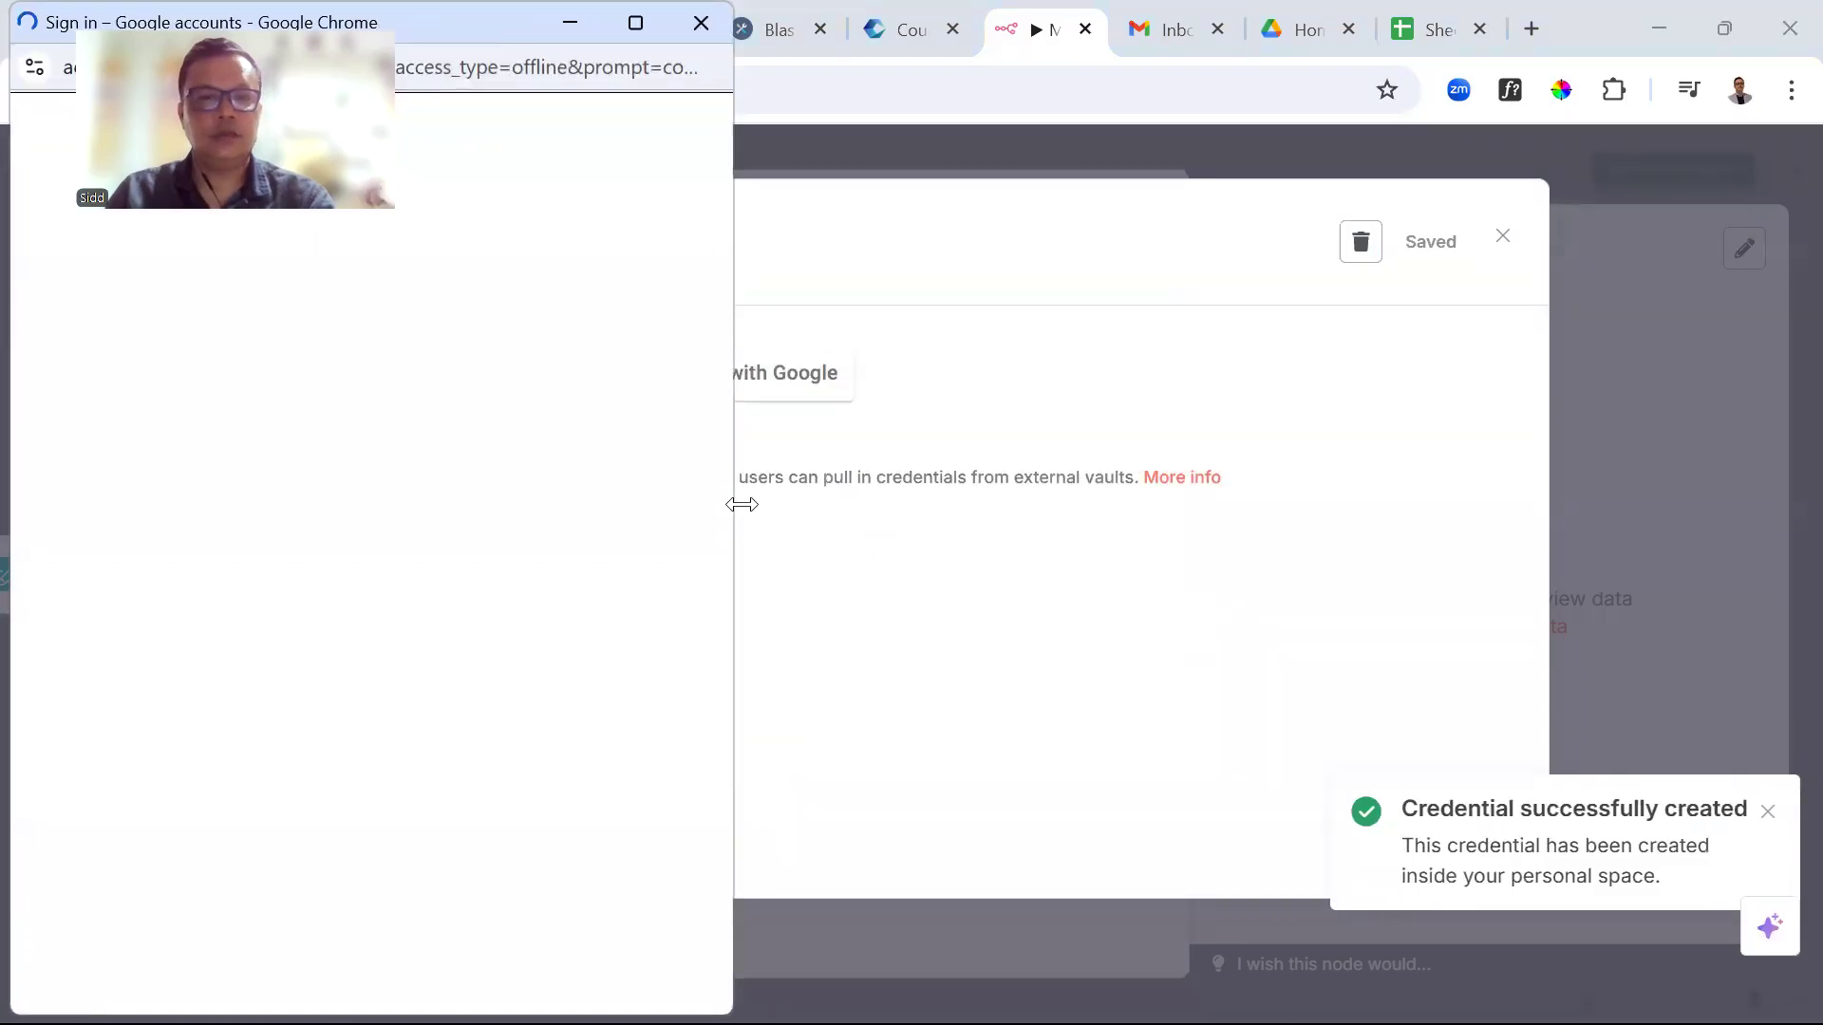
{"action": "scroll", "coordinate": [444, 635], "scroll_direction": "down", "scroll_amount": 3}
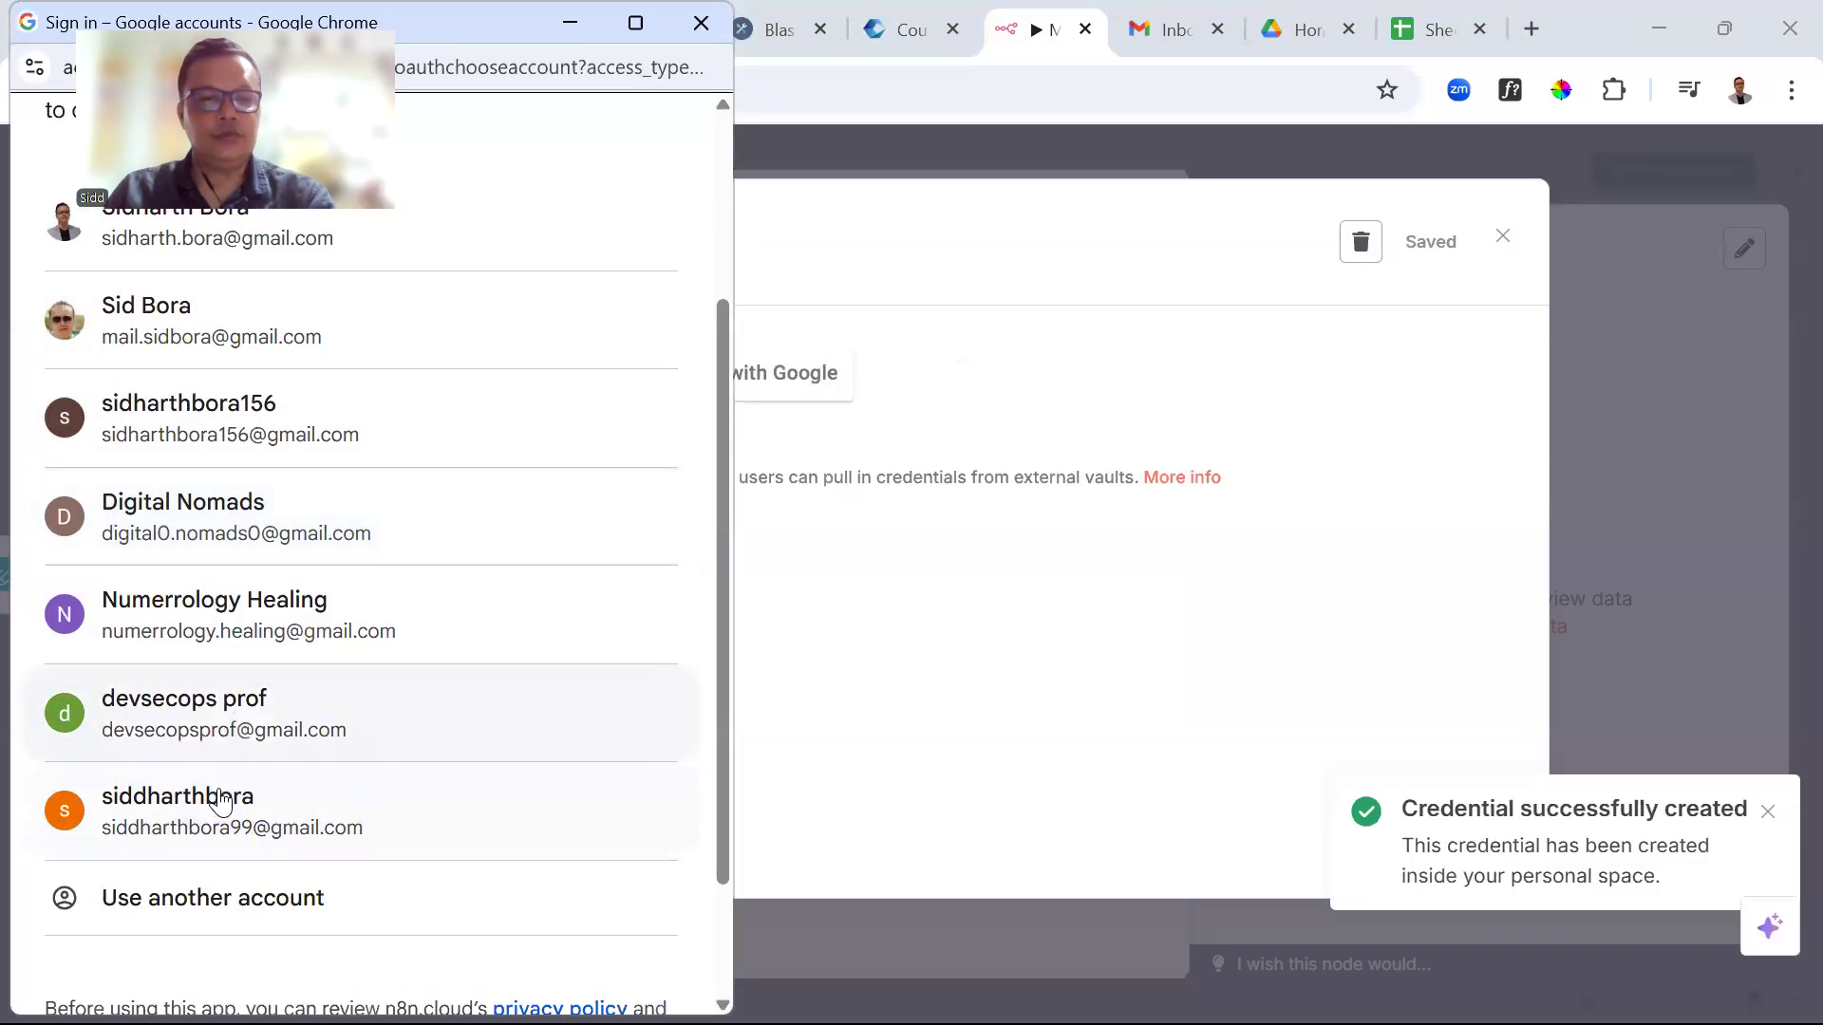
{"action": "left_click", "coordinate": [216, 836]}
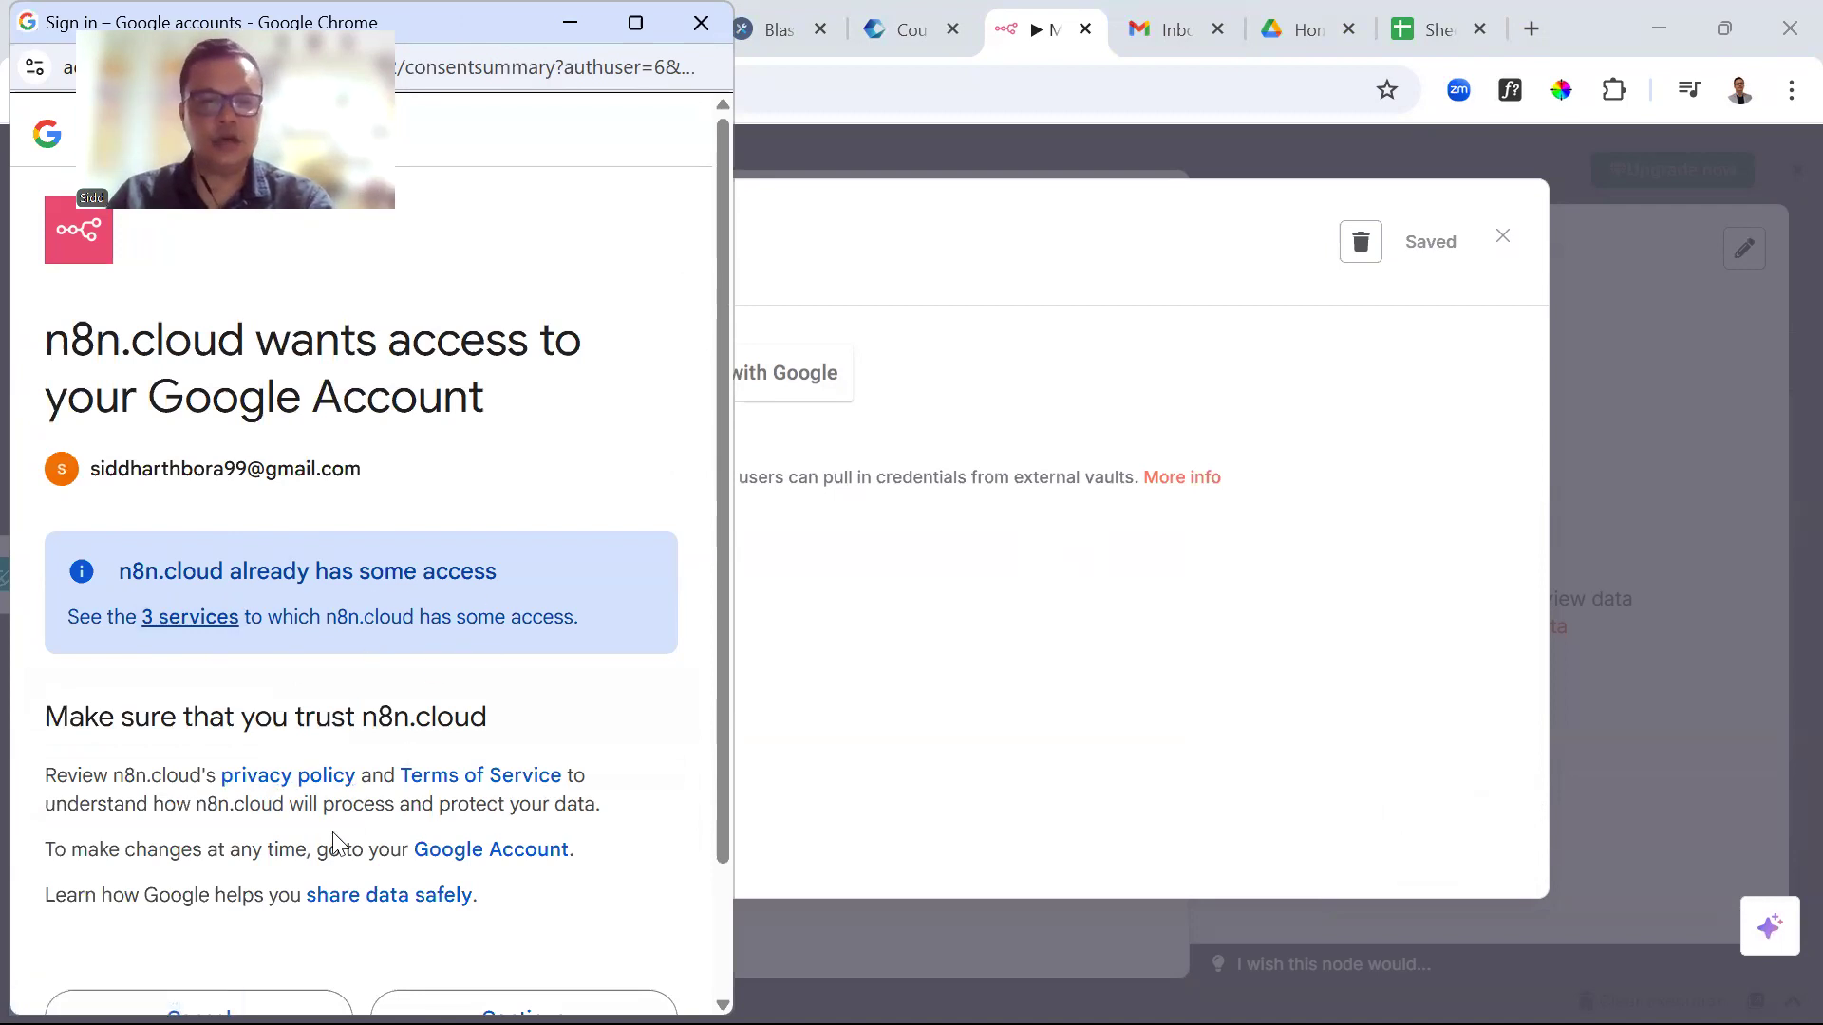
{"action": "scroll", "coordinate": [322, 769], "scroll_direction": "down", "scroll_amount": 1}
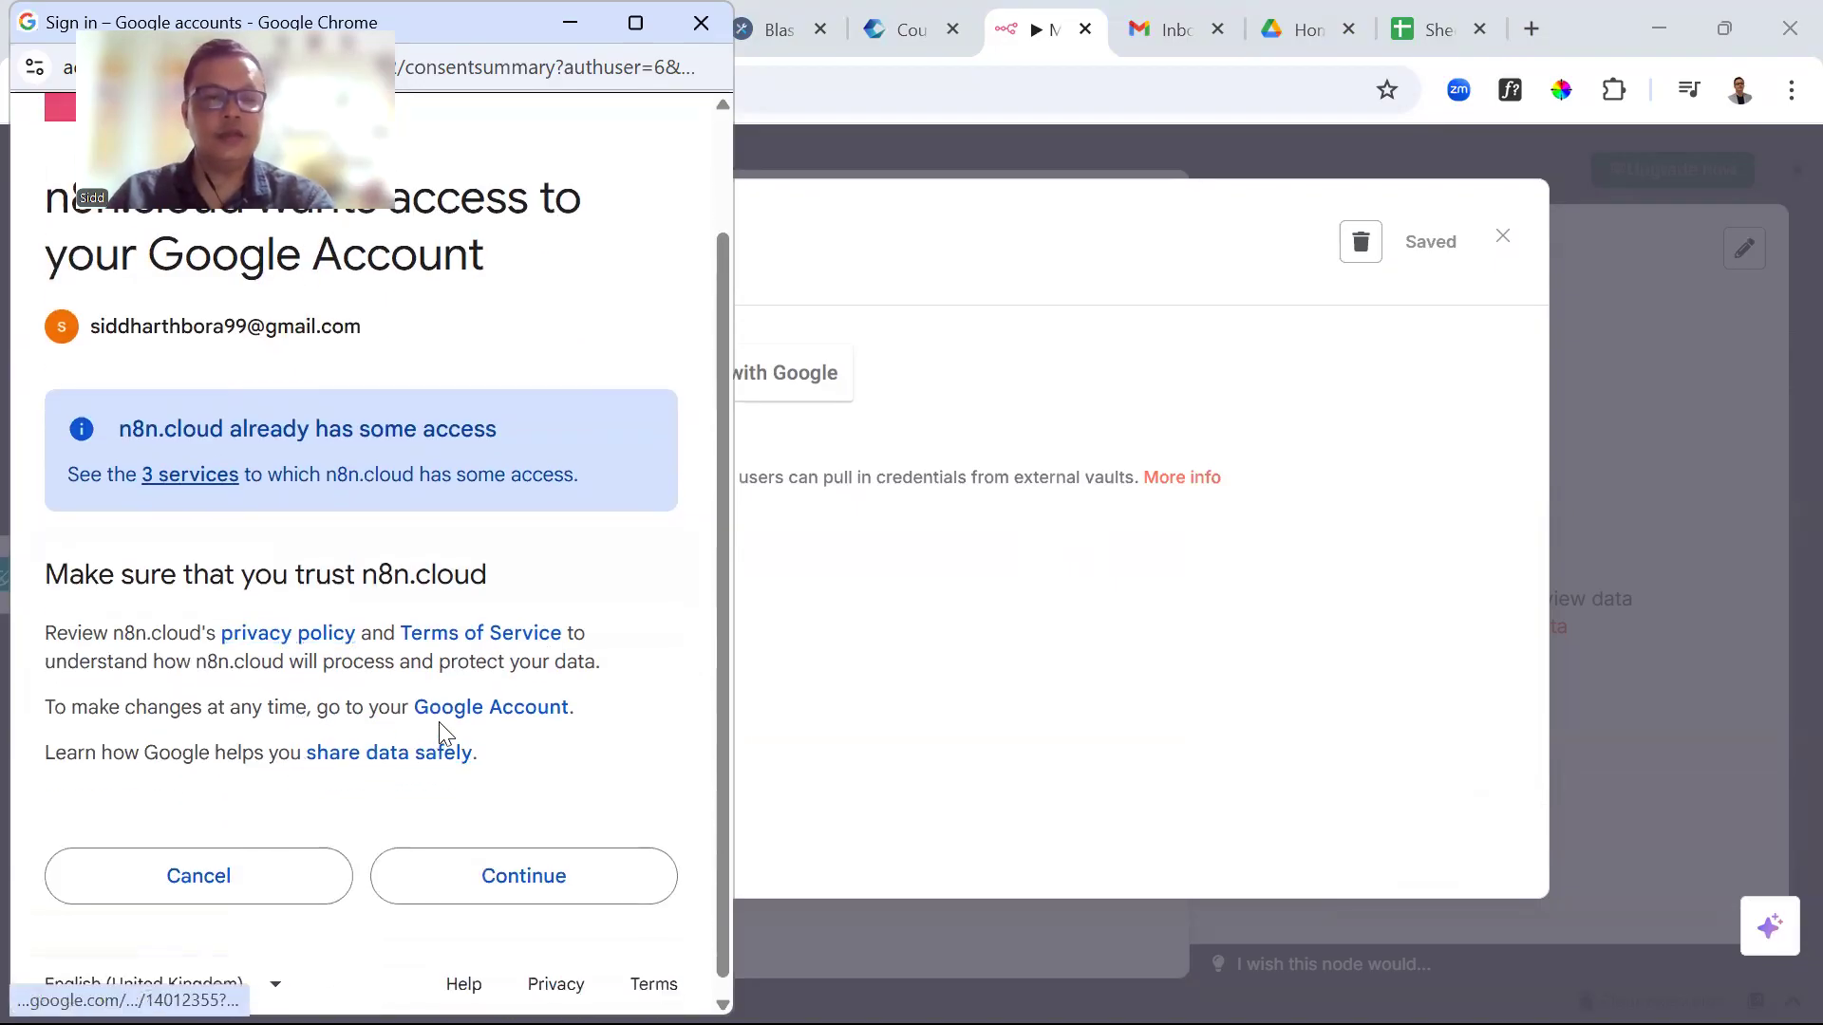
{"action": "left_click", "coordinate": [562, 896]}
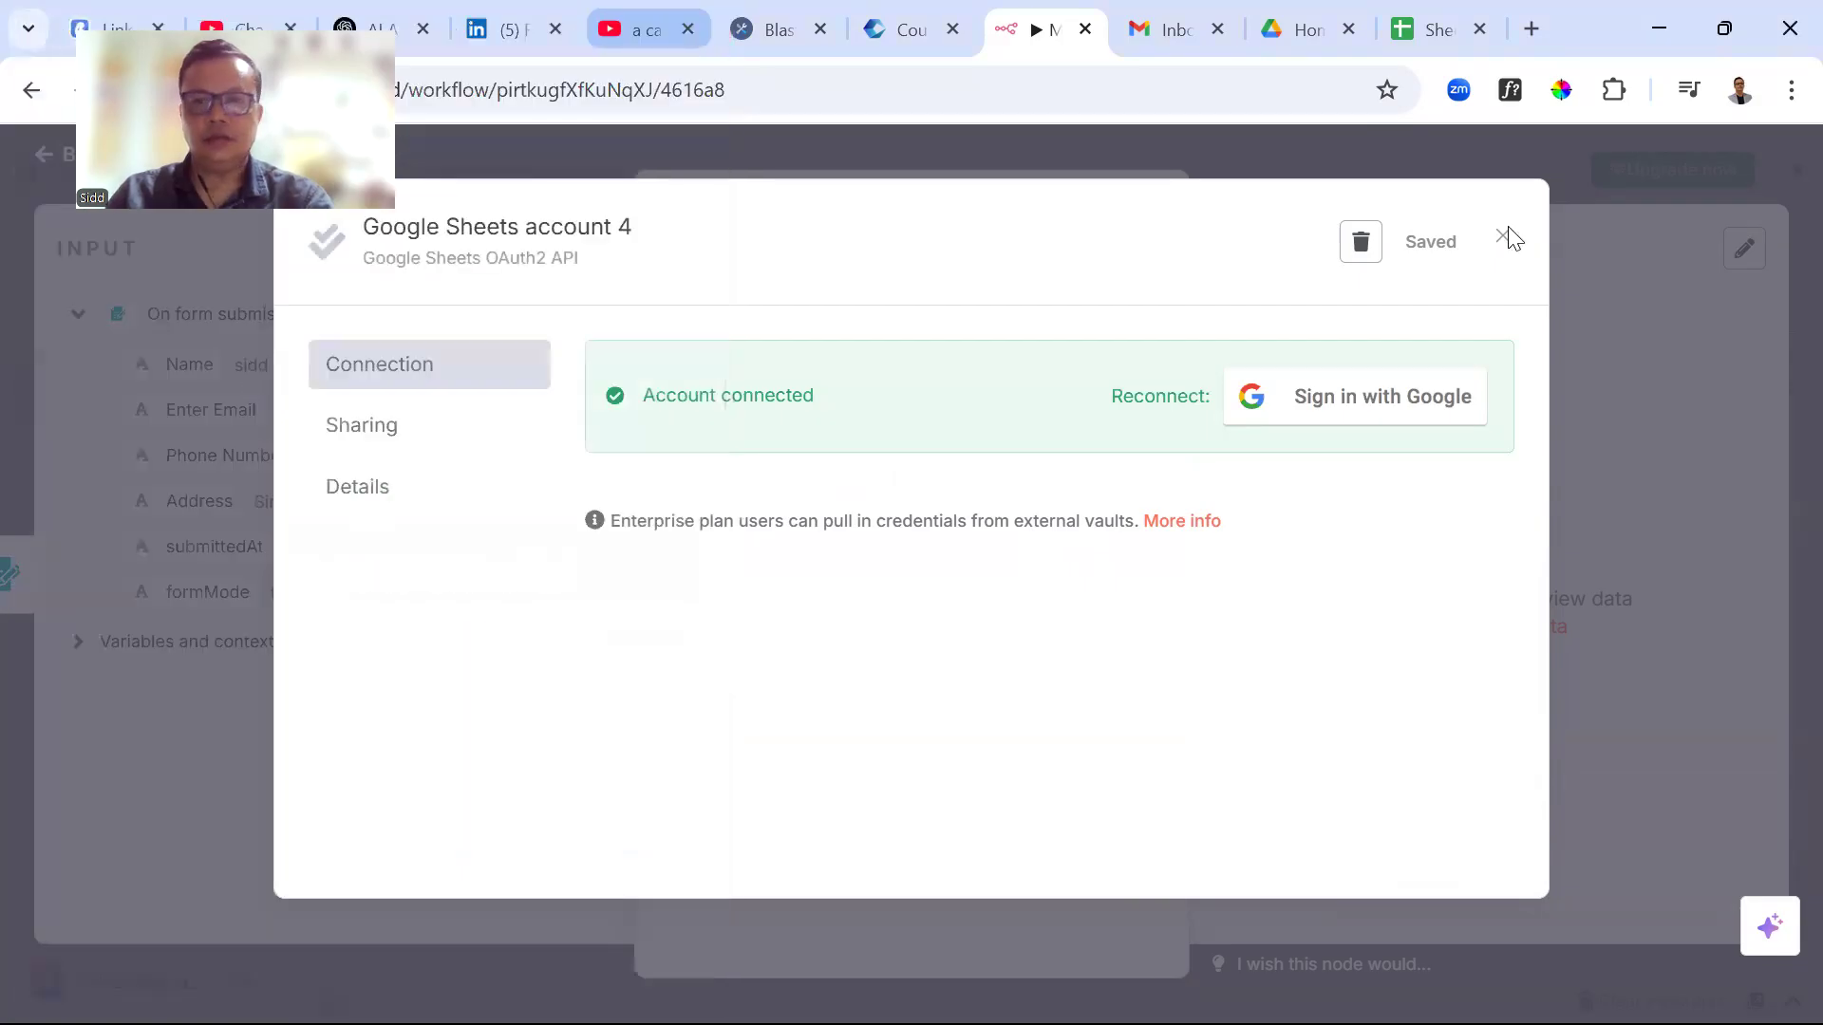
{"action": "left_click", "coordinate": [1503, 237]}
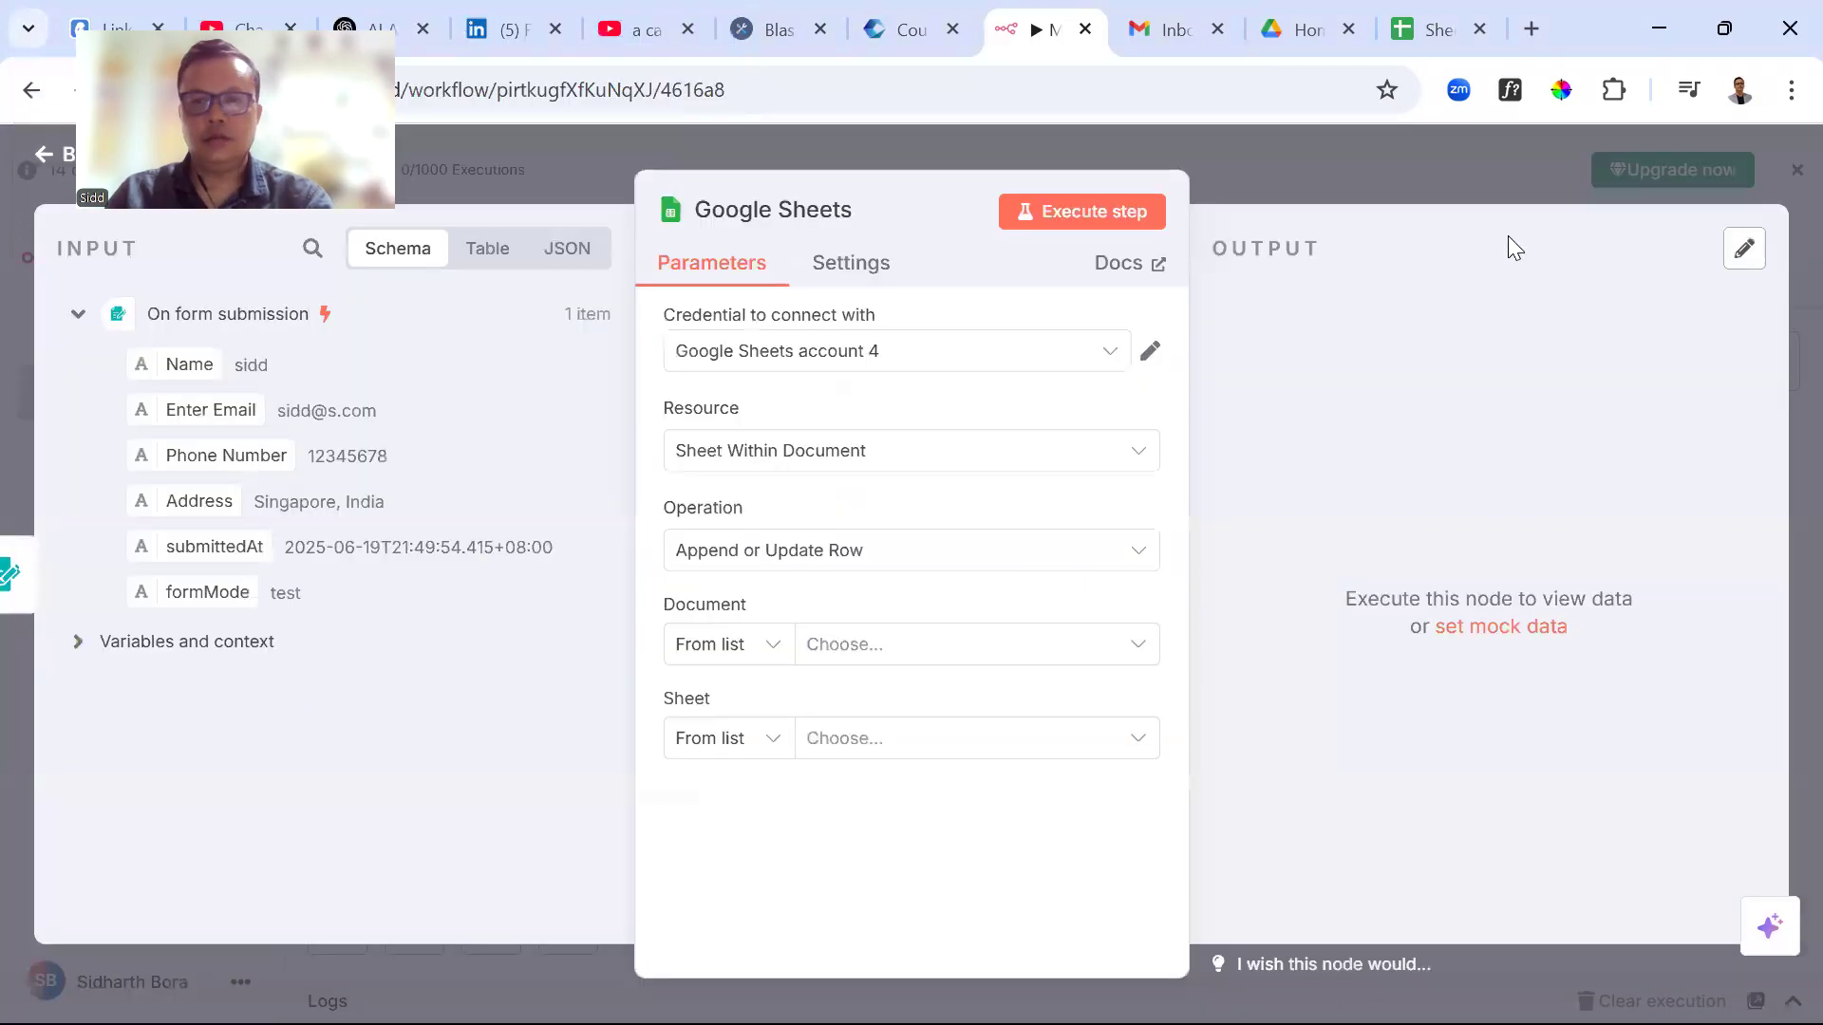
Close the node panel, save the workflow, and reopen the Google Sheets node
{"action": "left_click", "coordinate": [1302, 179]}
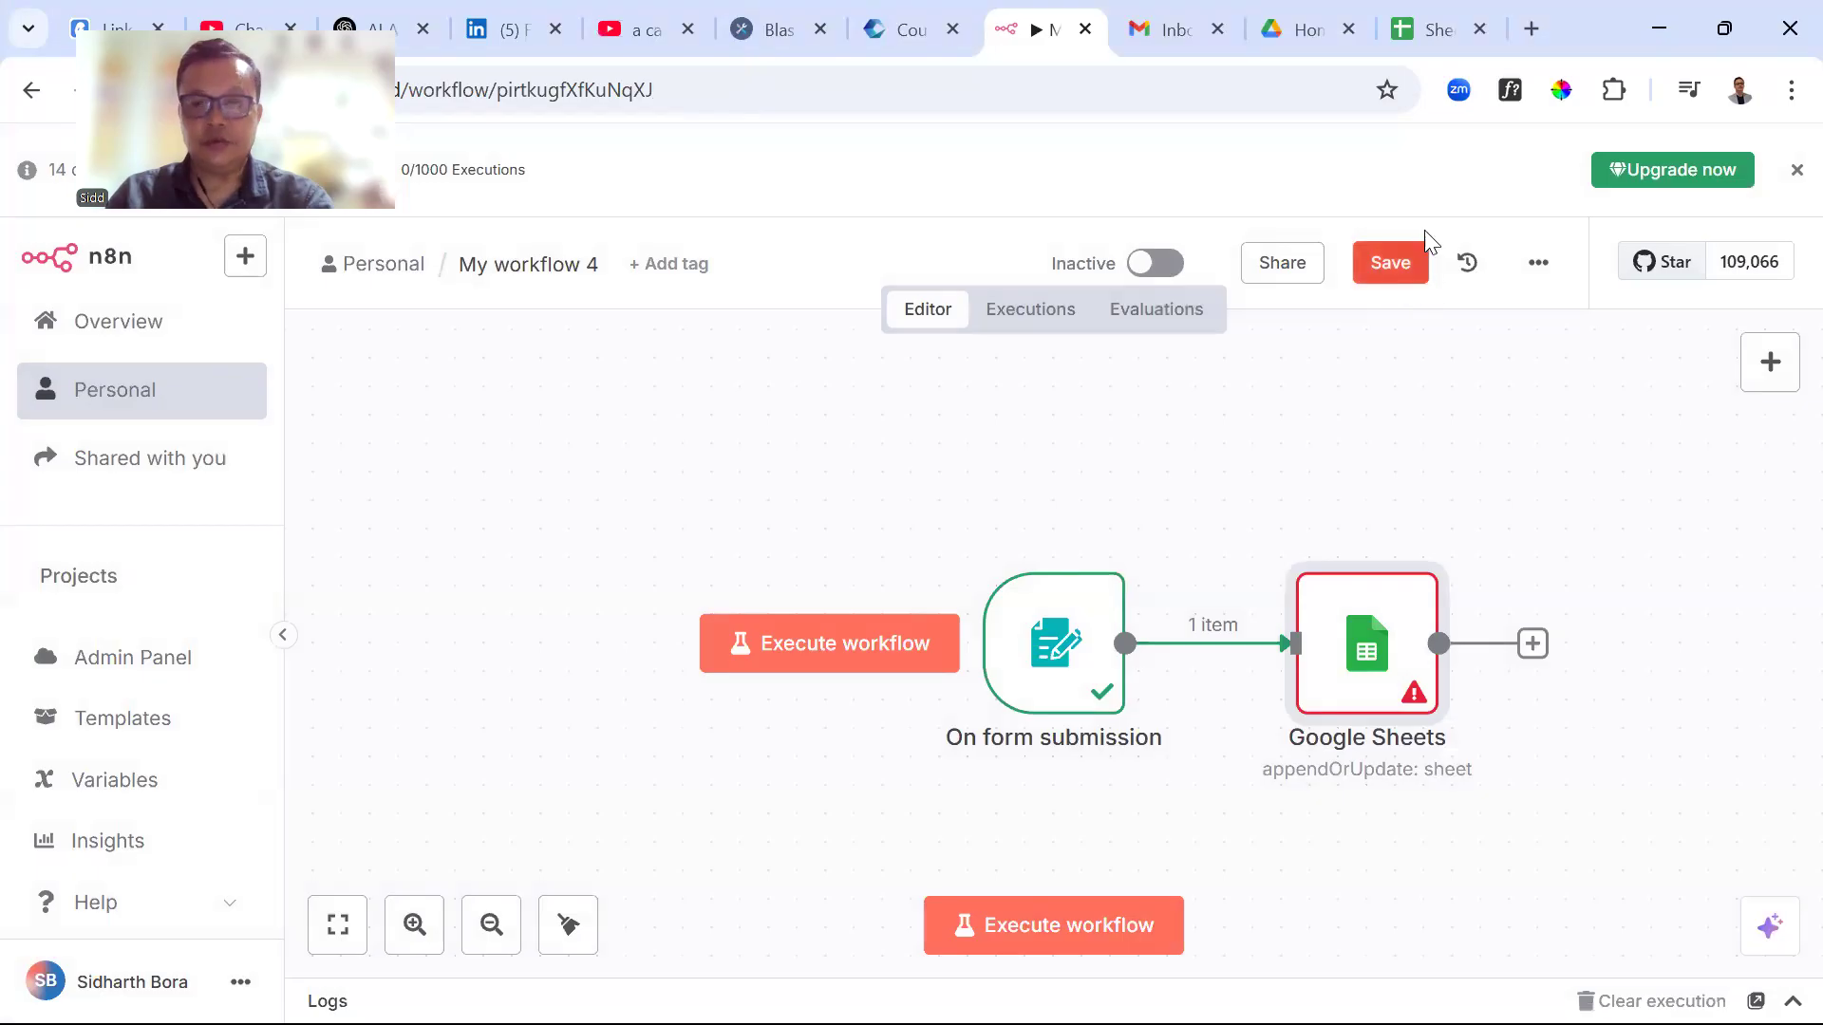
{"action": "left_click", "coordinate": [1403, 268]}
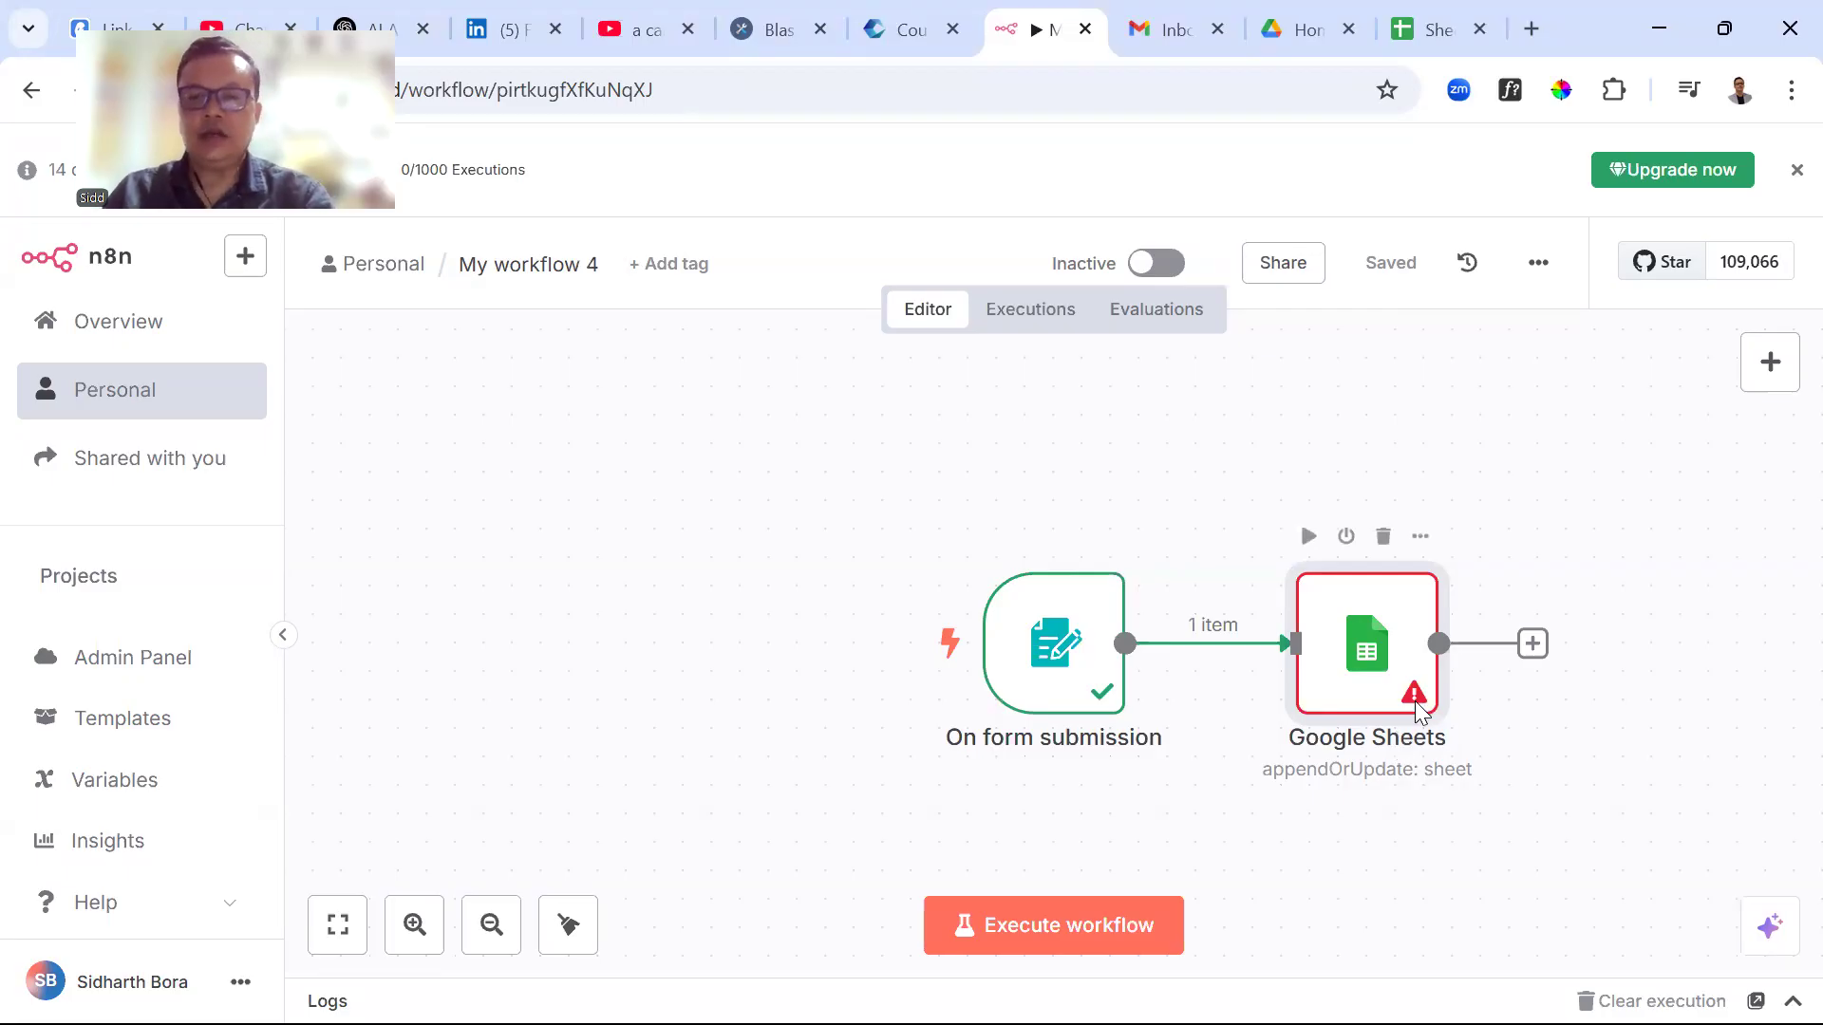
{"action": "mouse_move", "coordinate": [1415, 703]}
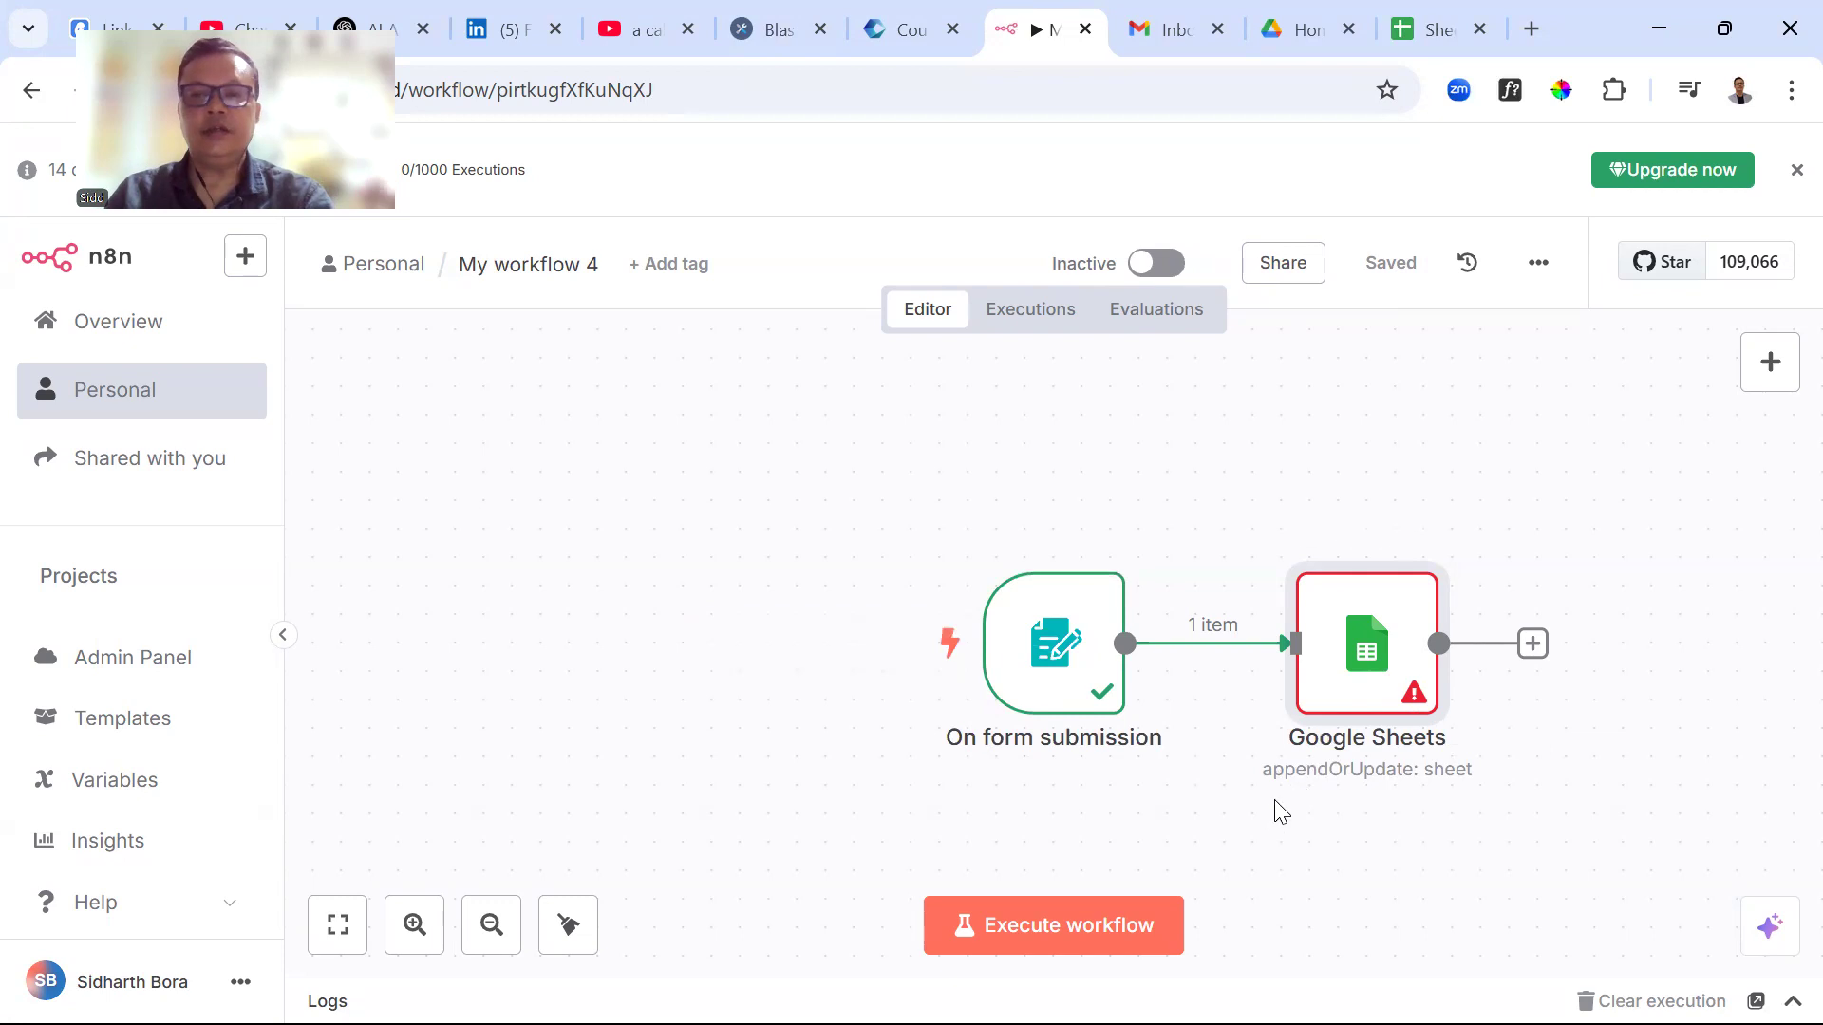
{"action": "double_click", "coordinate": [1379, 670]}
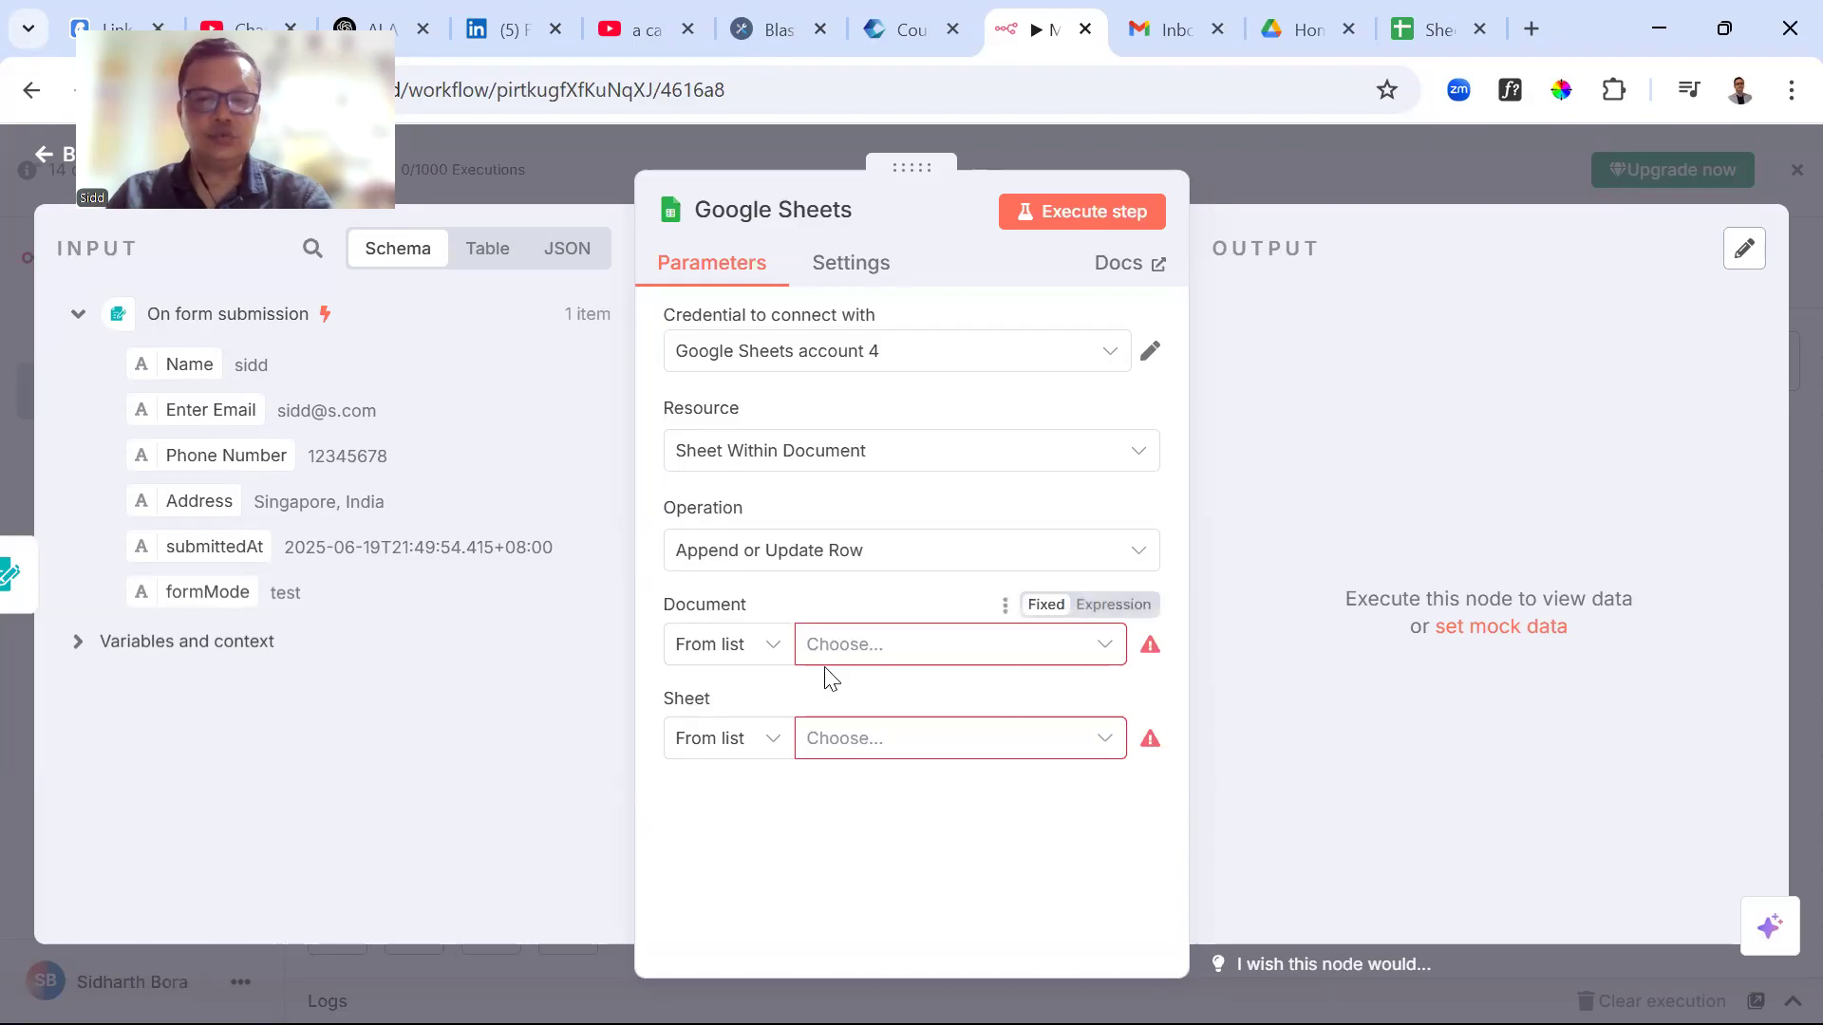
Choose Sheet1 as the node's Document, after checking its Details tab in the spreadsheet
{"action": "left_click", "coordinate": [872, 655]}
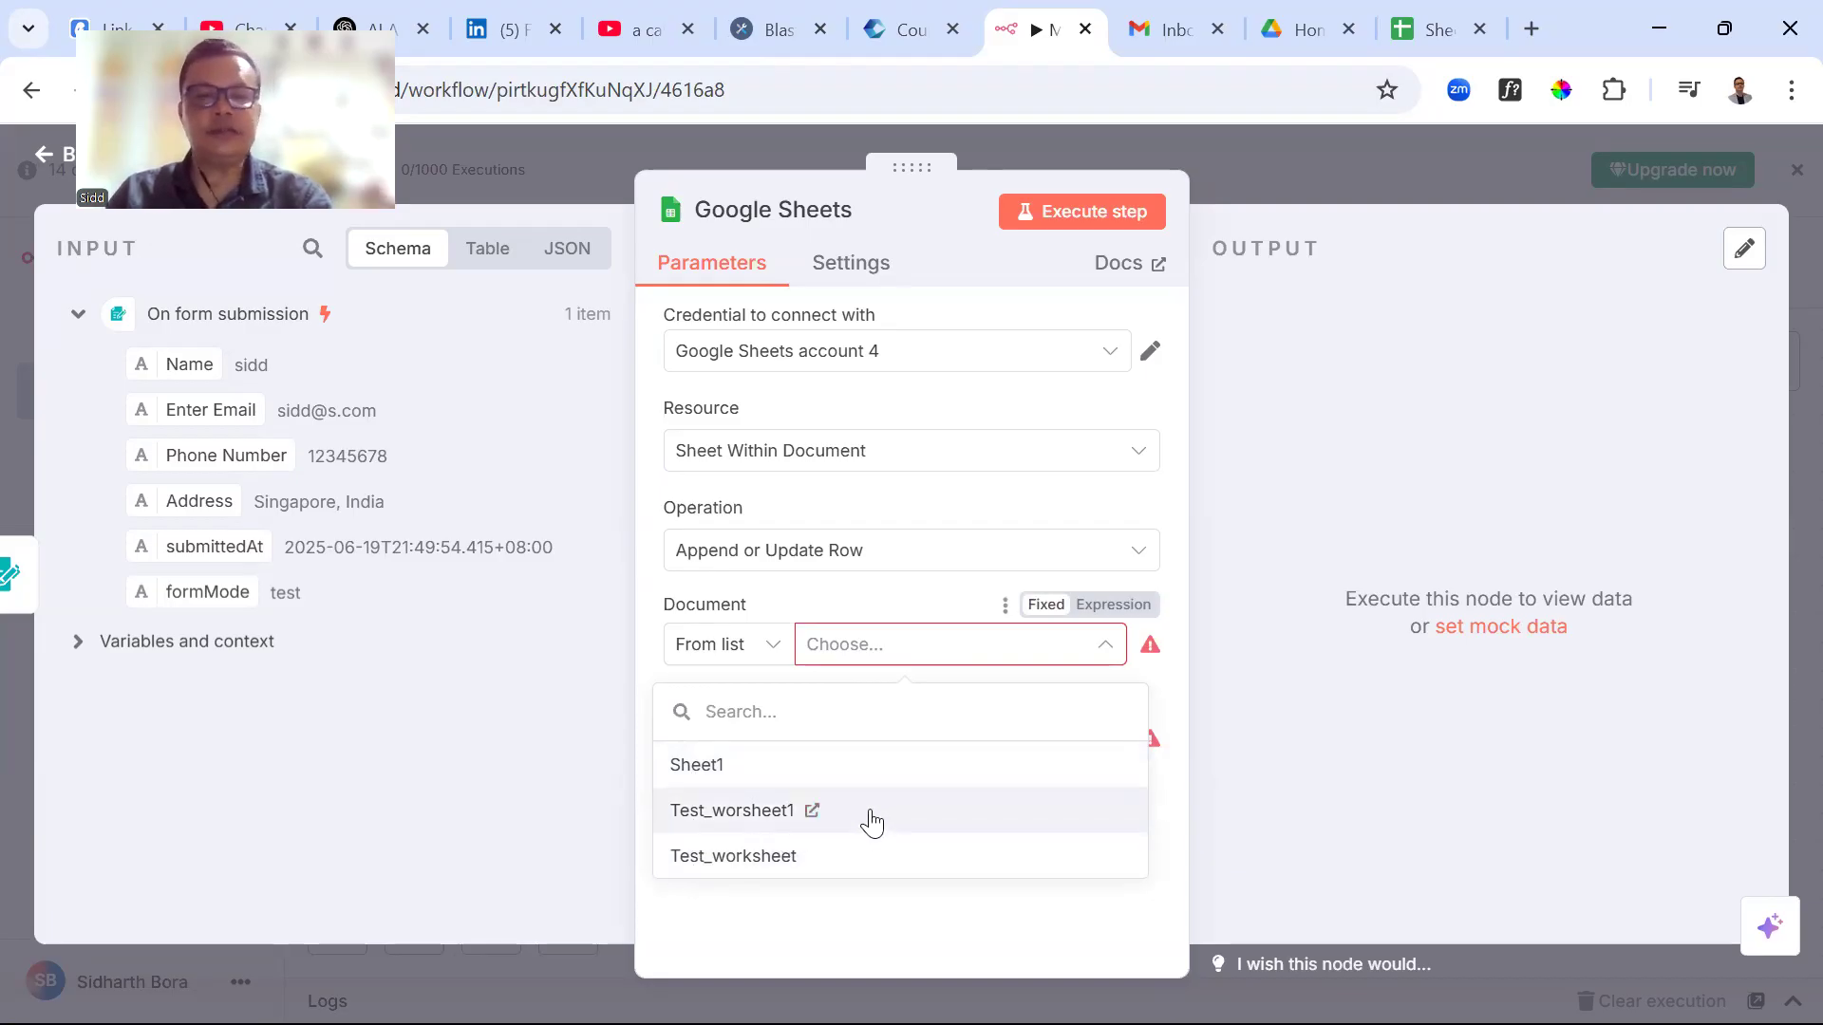
{"action": "left_click", "coordinate": [718, 784]}
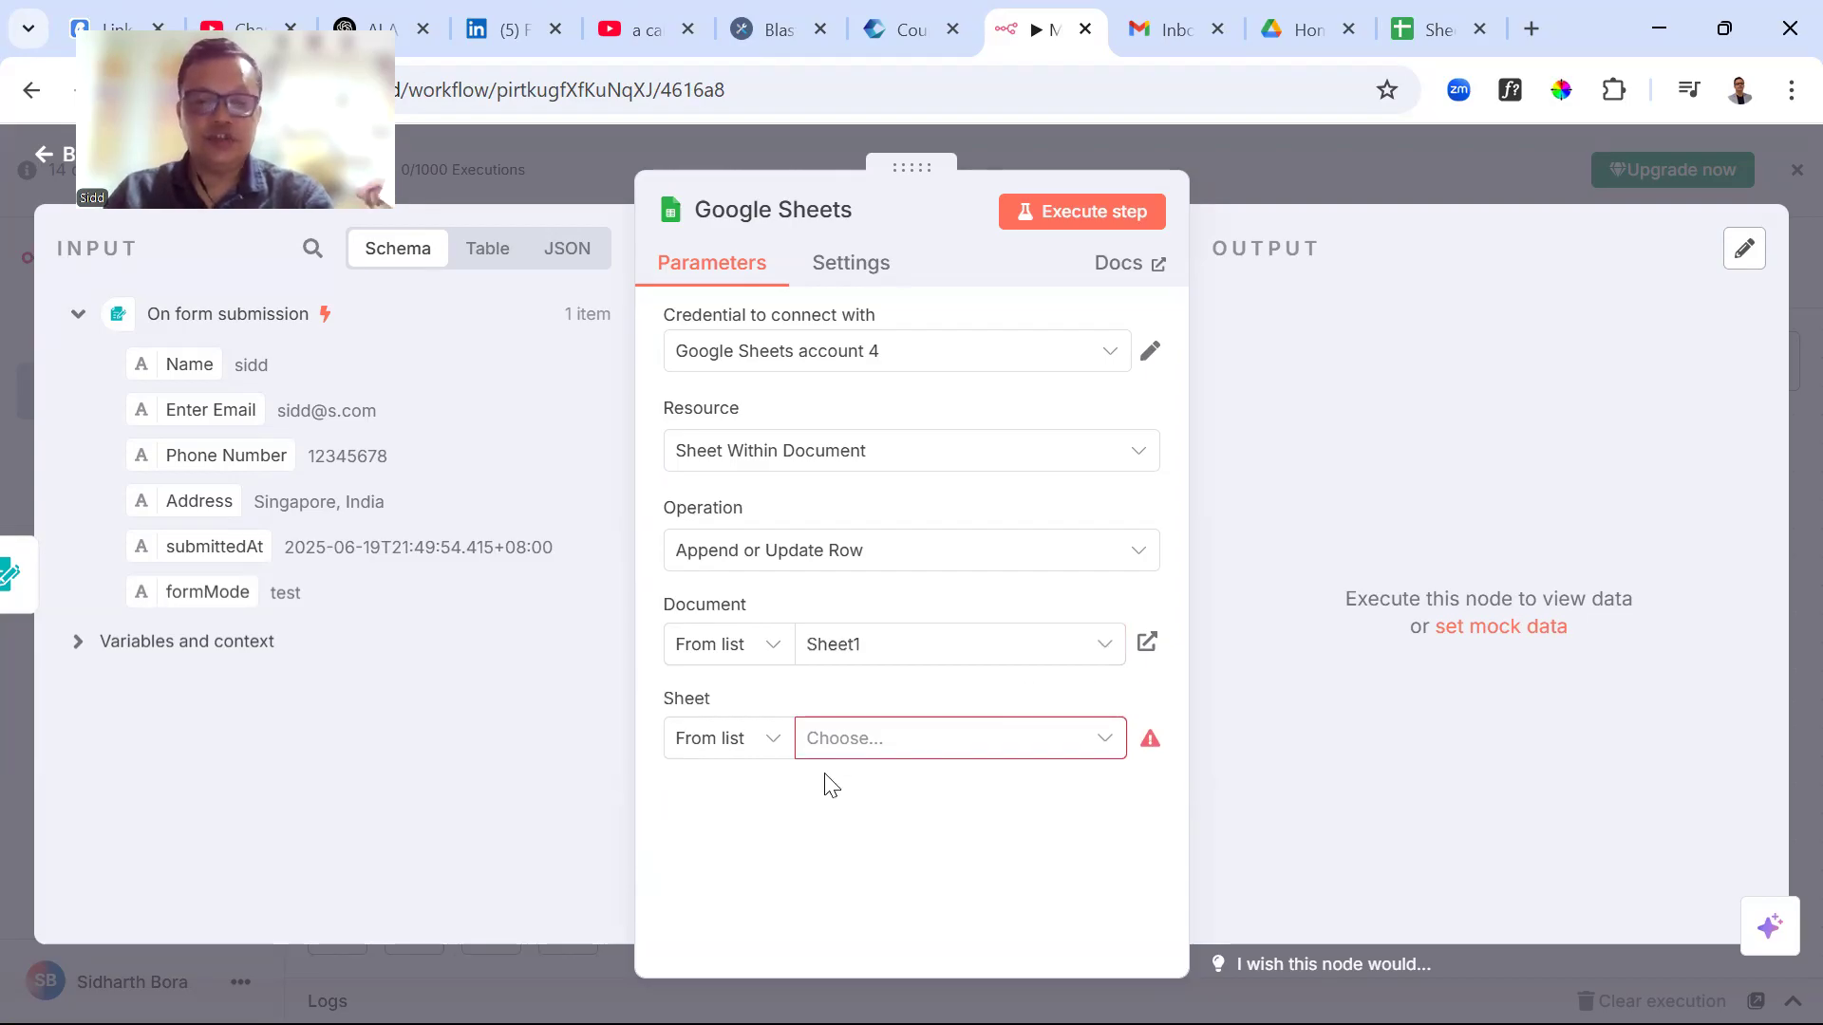
{"action": "left_click", "coordinate": [1413, 30]}
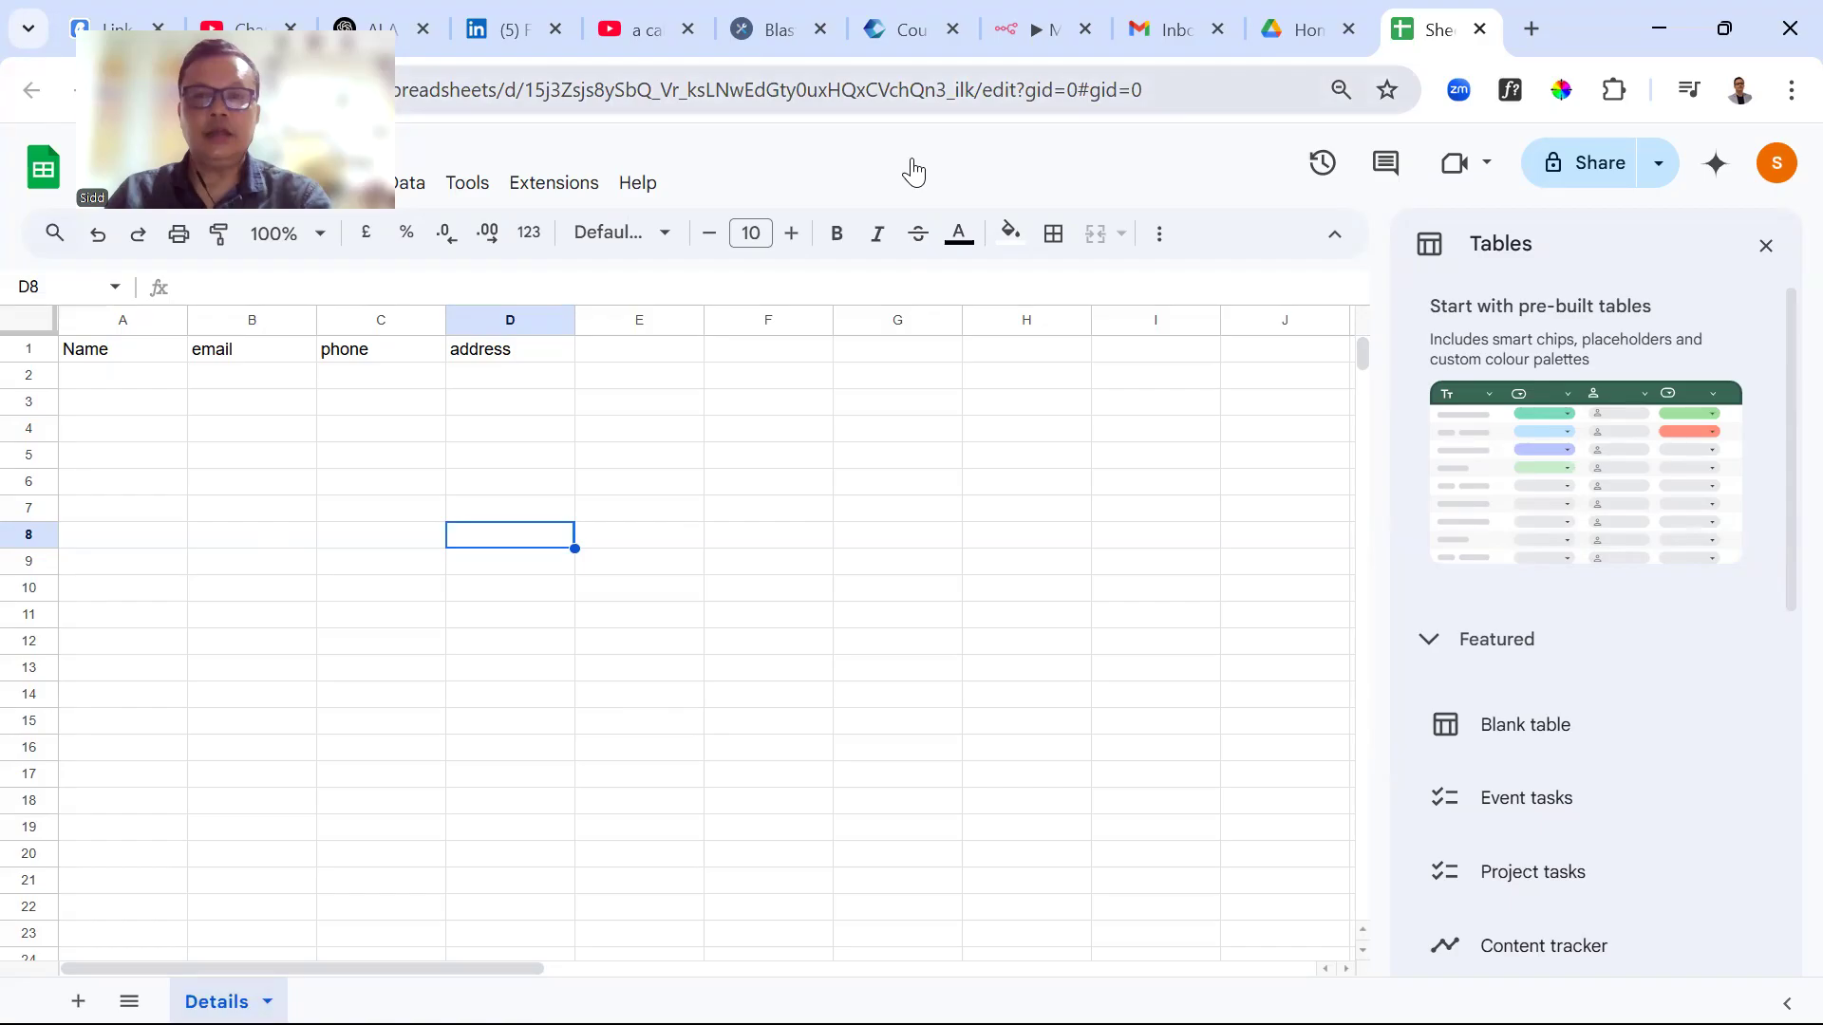
{"action": "left_click", "coordinate": [1044, 30]}
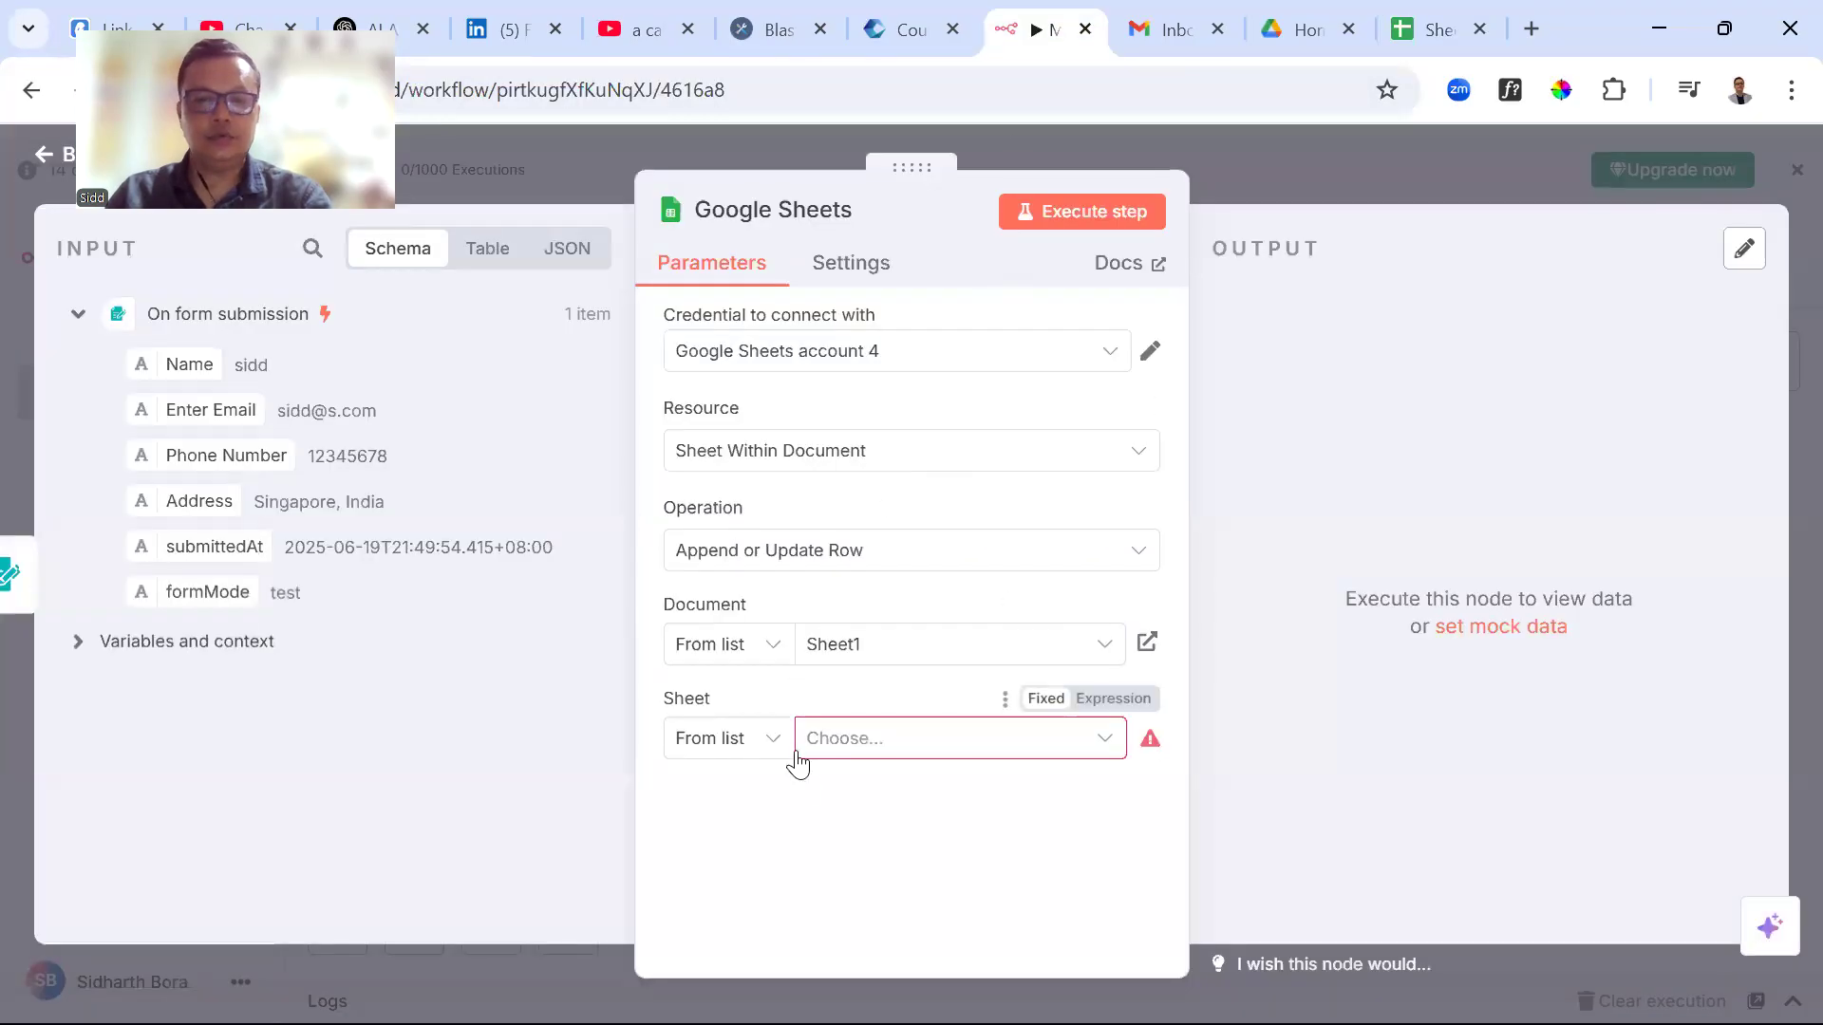
Select Details as the target sheet and open the Column to match on list
{"action": "left_click", "coordinate": [879, 754]}
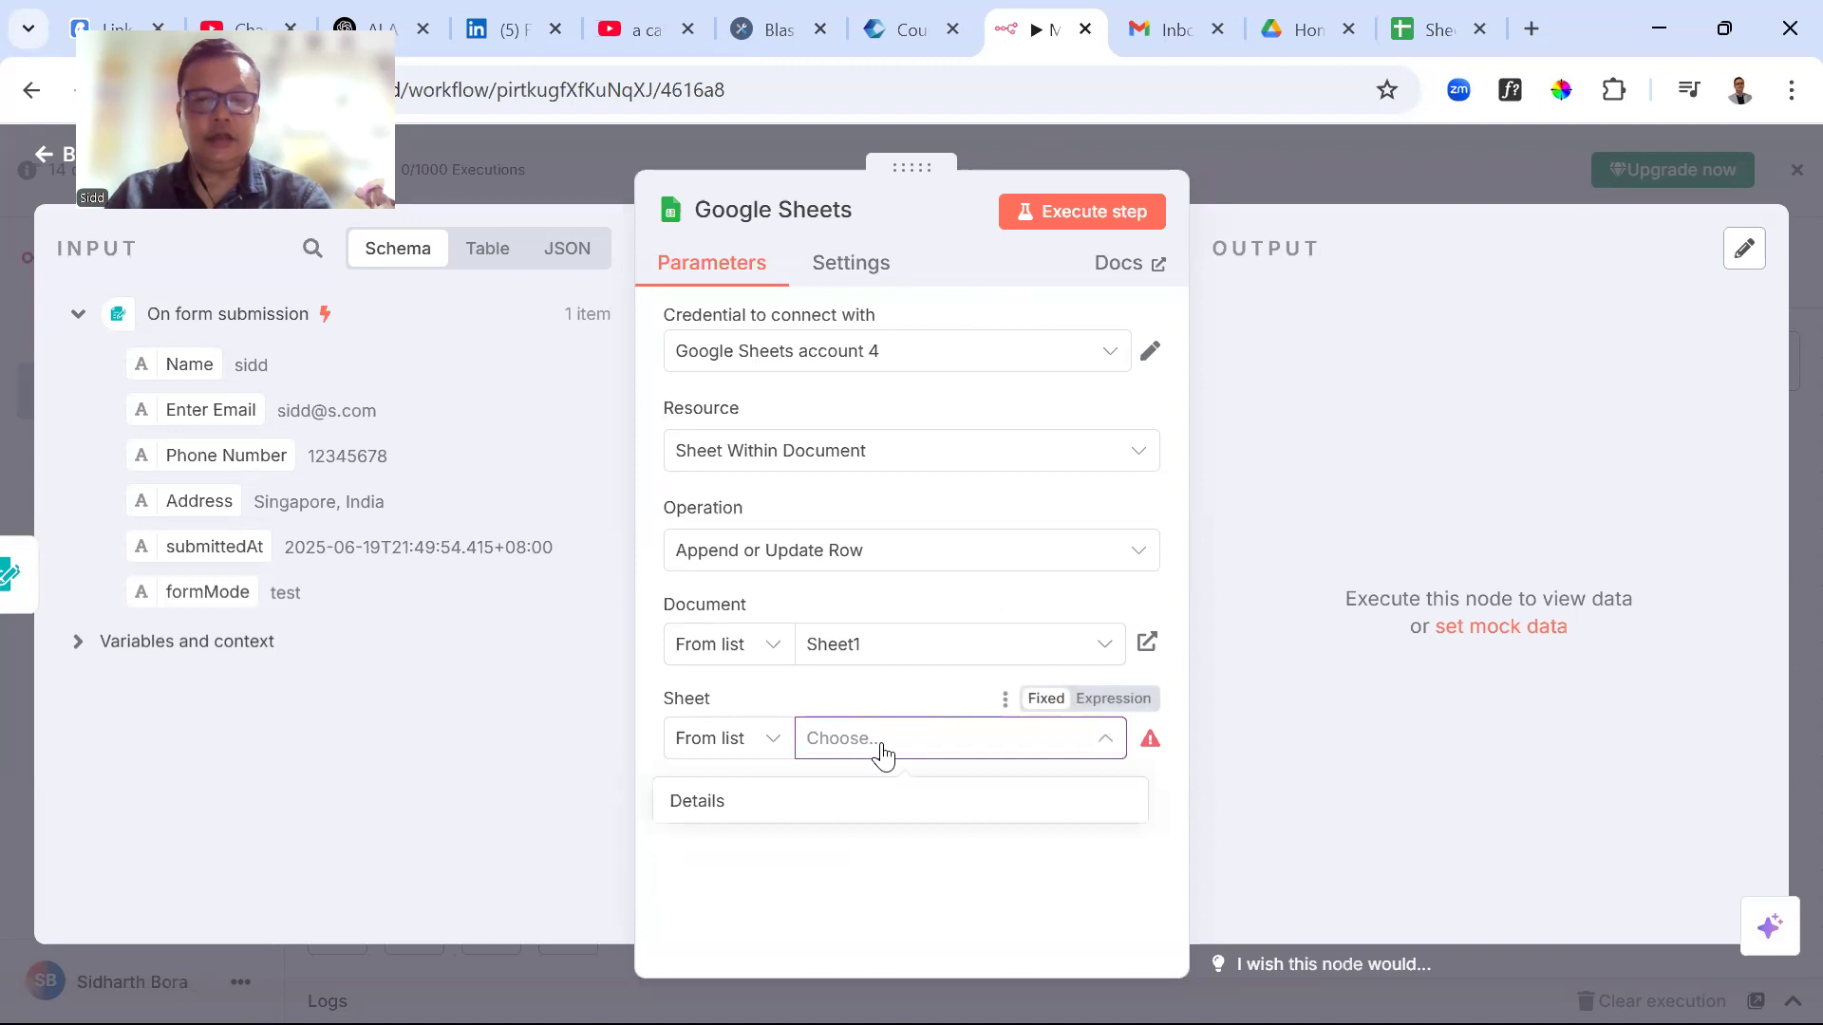
{"action": "left_click", "coordinate": [685, 813]}
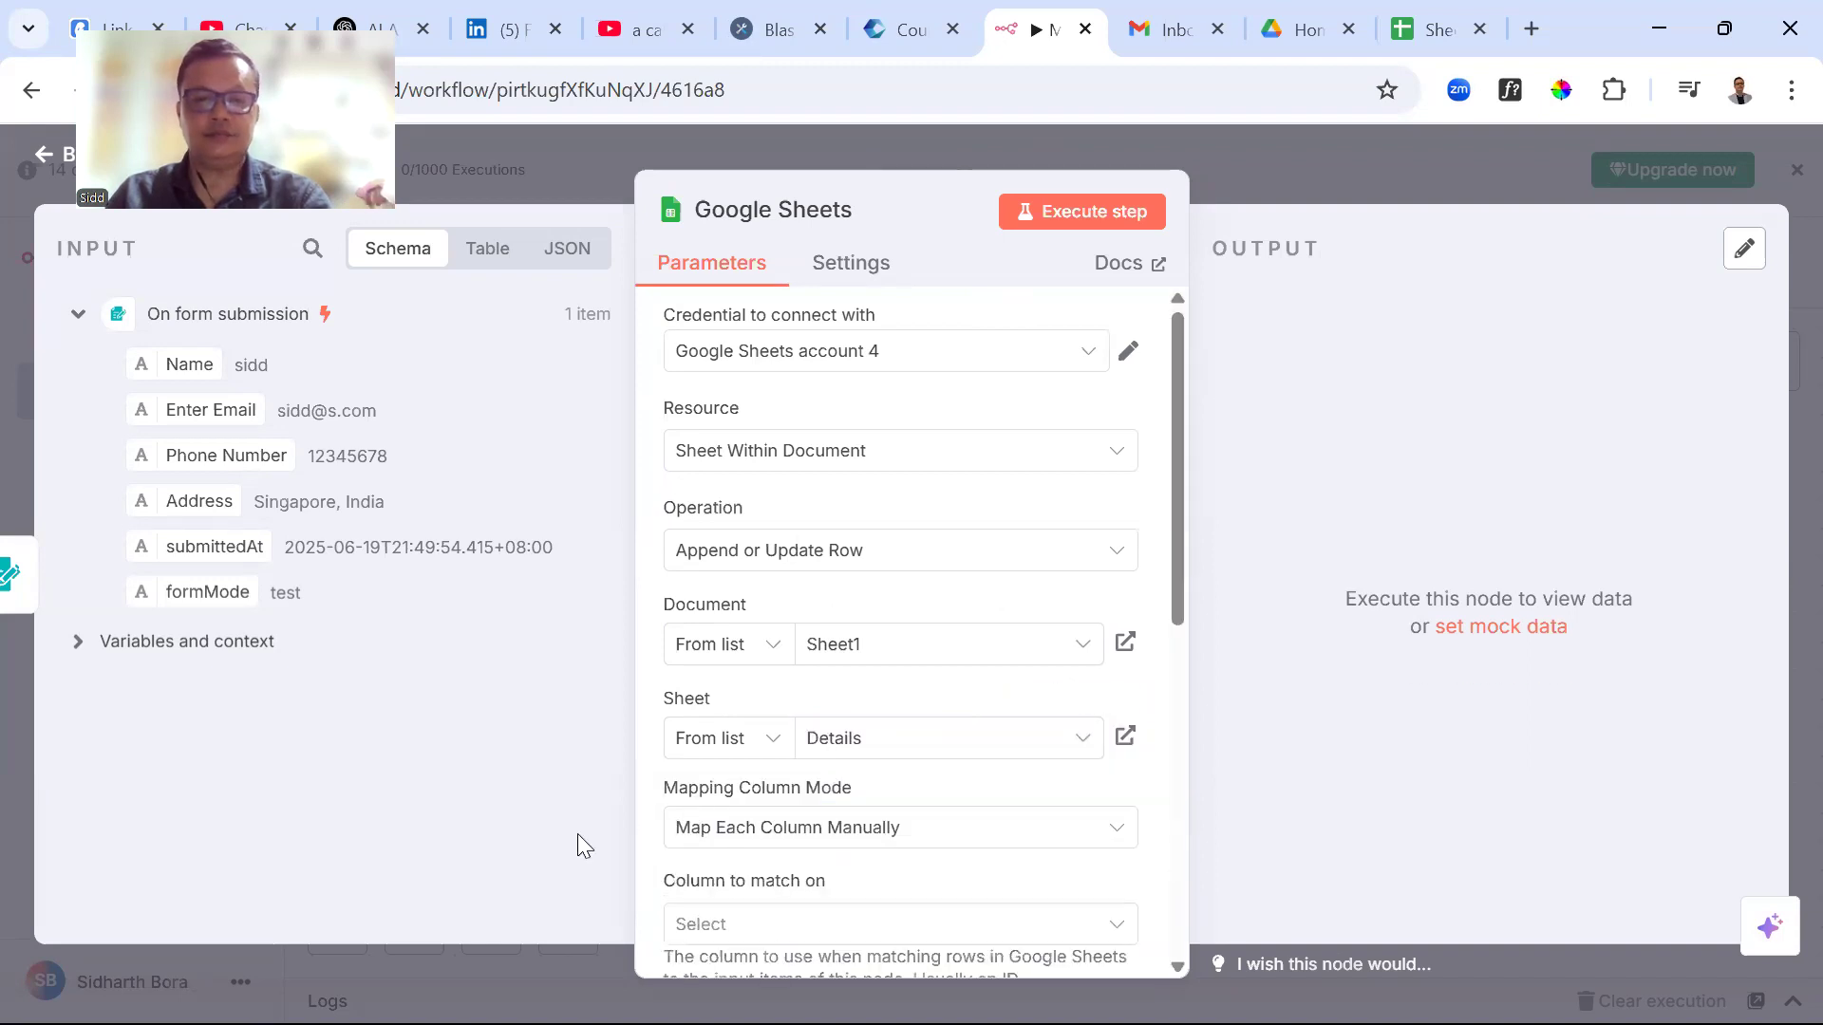
{"action": "left_click_drag", "start_coordinate": [1175, 564], "coordinate": [1171, 675]}
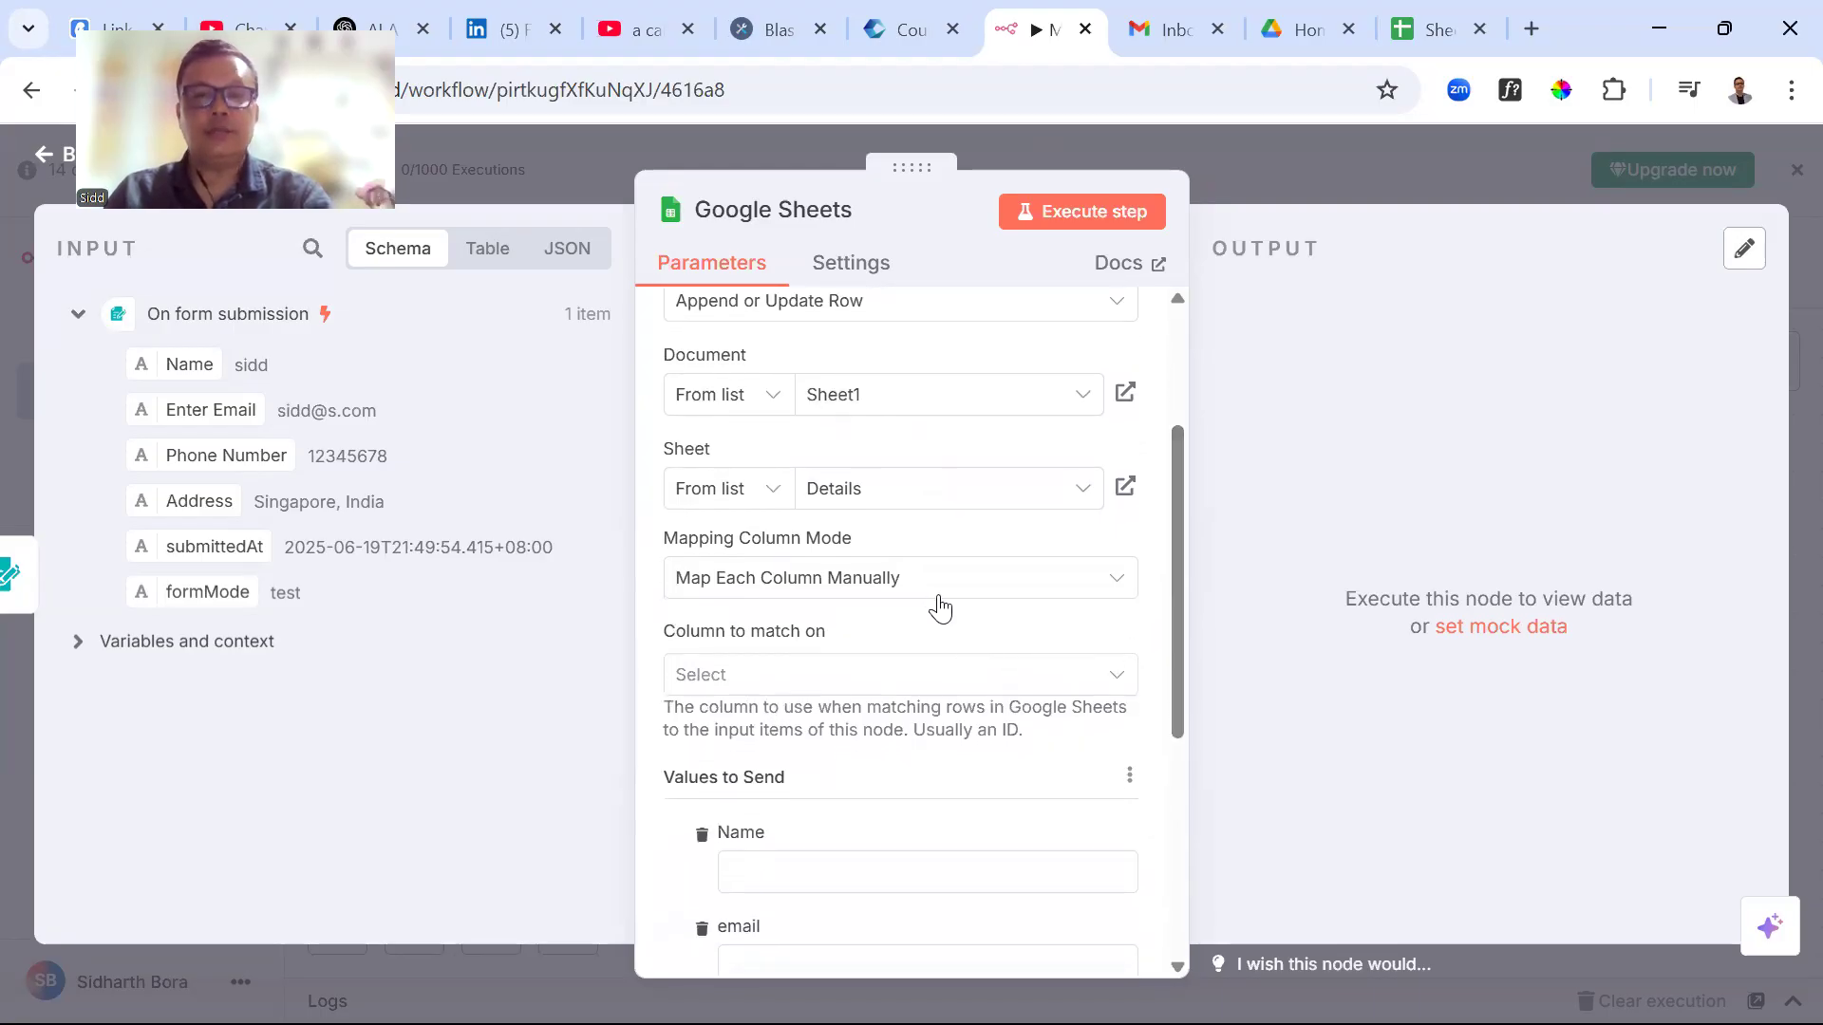
{"action": "left_click", "coordinate": [755, 680]}
Match rows on the Name column and map the form's Name field to it
{"action": "left_click", "coordinate": [749, 750]}
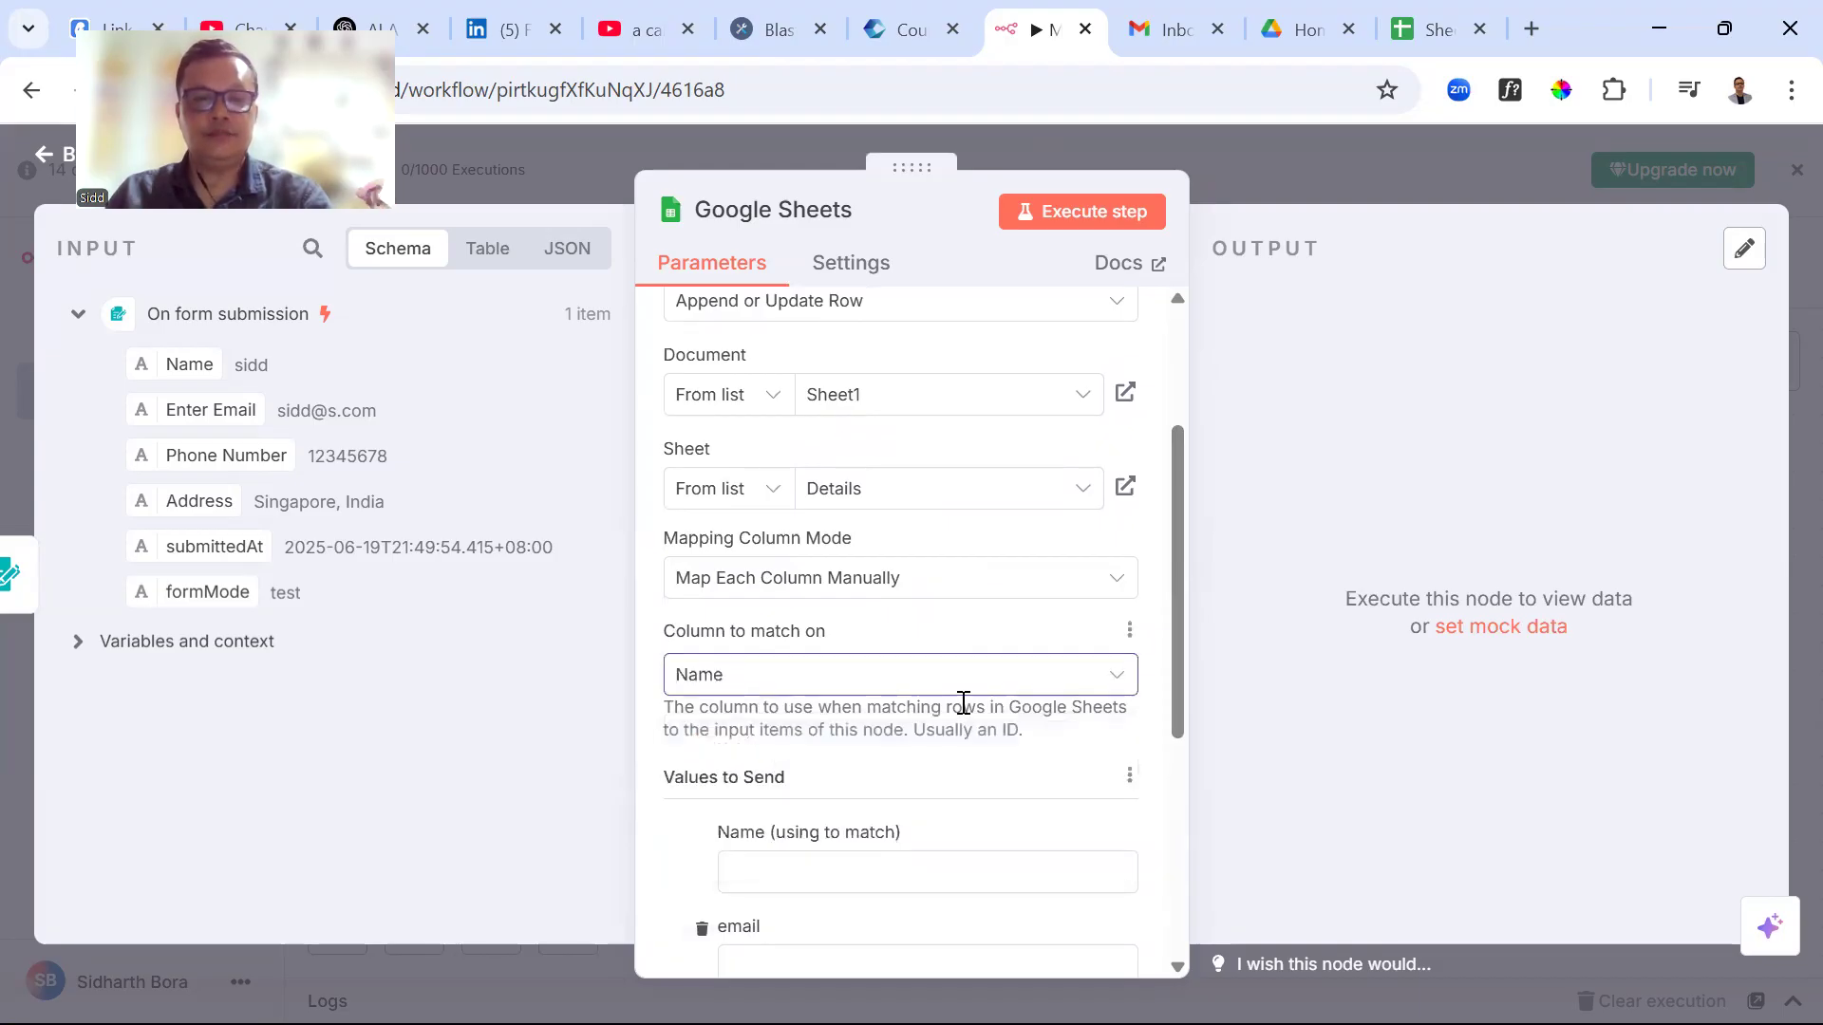
{"action": "scroll", "coordinate": [964, 712], "scroll_direction": "down", "scroll_amount": 1}
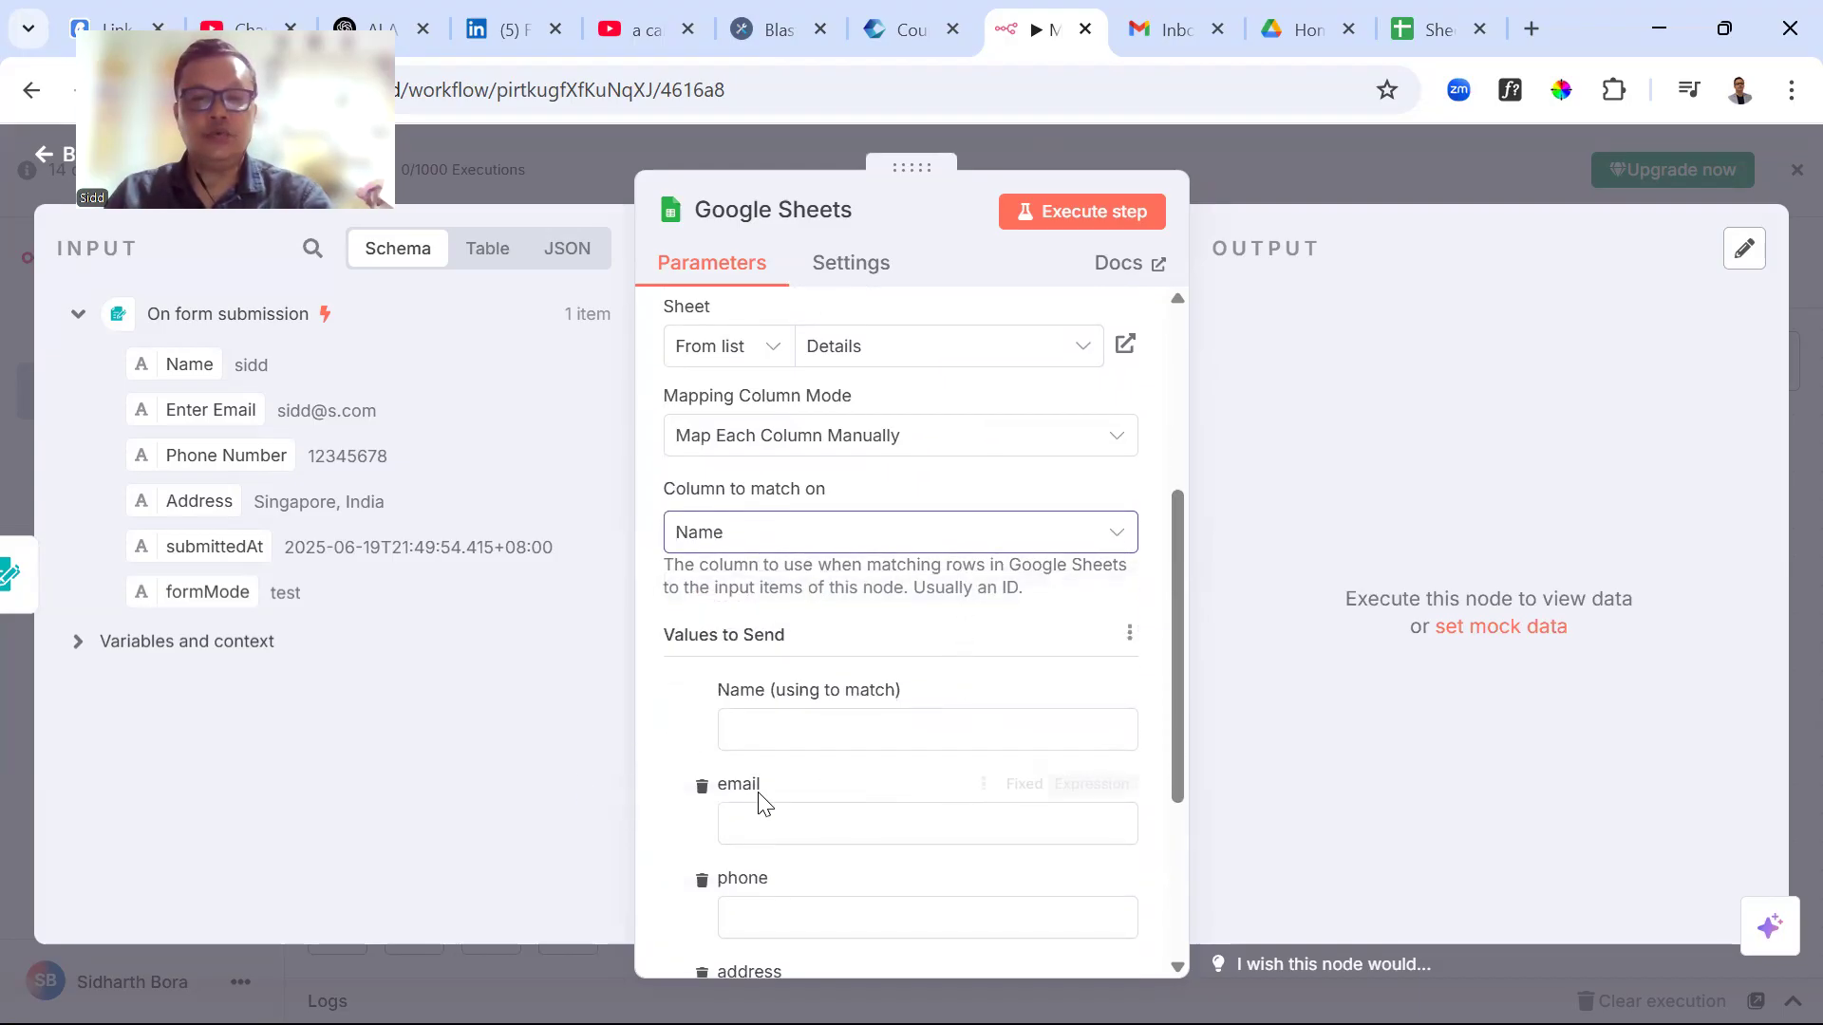
{"action": "left_click", "coordinate": [789, 727]}
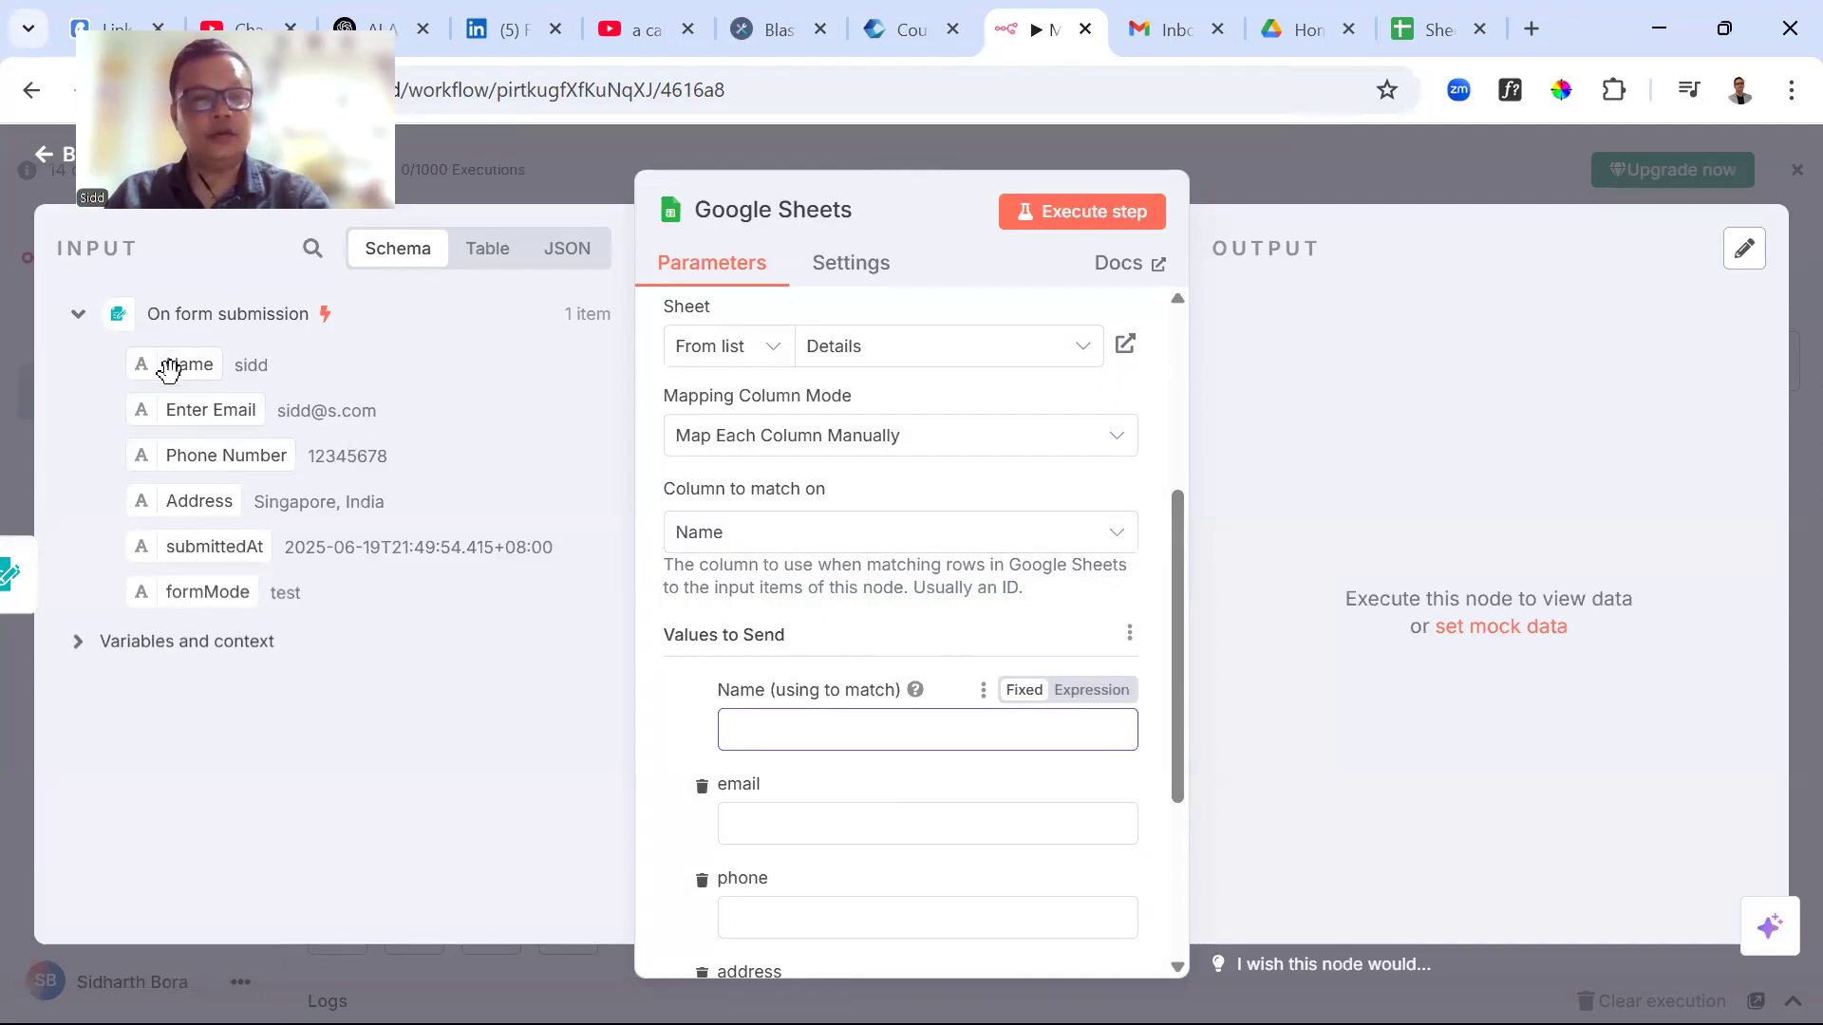
{"action": "left_click_drag", "start_coordinate": [171, 368], "coordinate": [764, 732]}
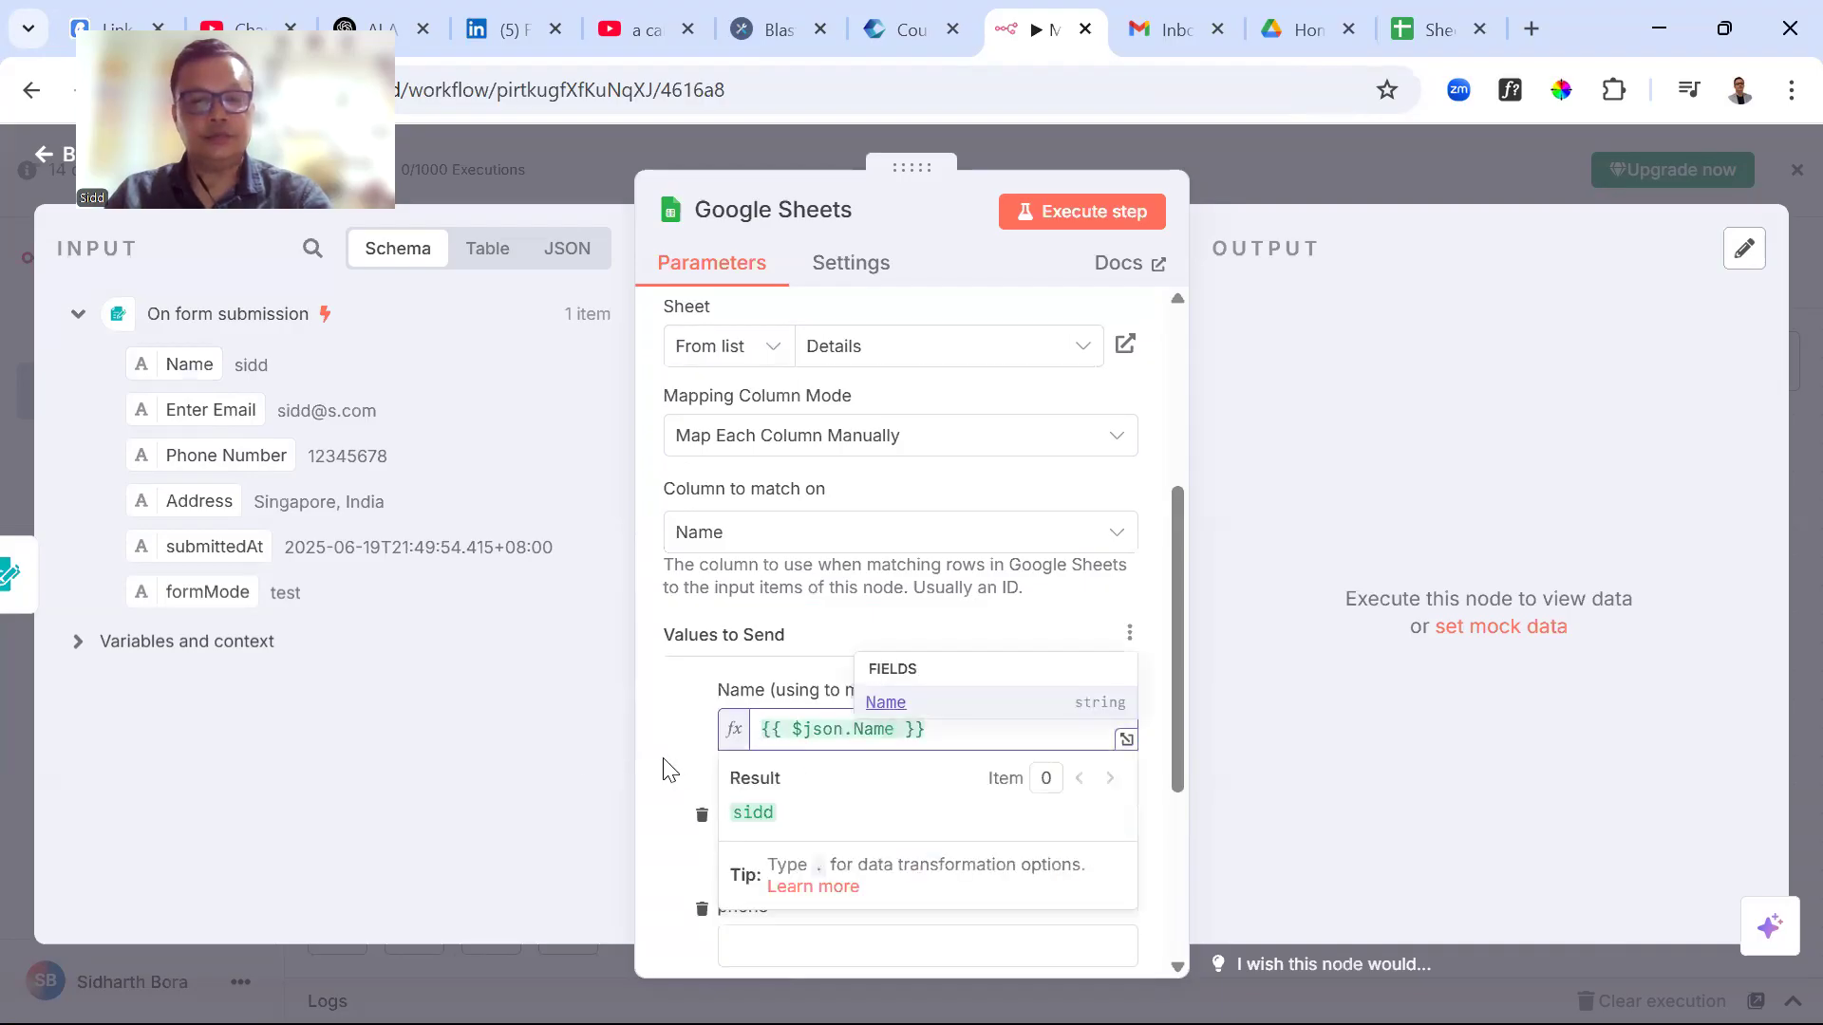
{"action": "scroll", "coordinate": [684, 776], "scroll_direction": "down", "scroll_amount": 2}
{"action": "scroll", "coordinate": [684, 776], "scroll_direction": "down", "scroll_amount": 2}
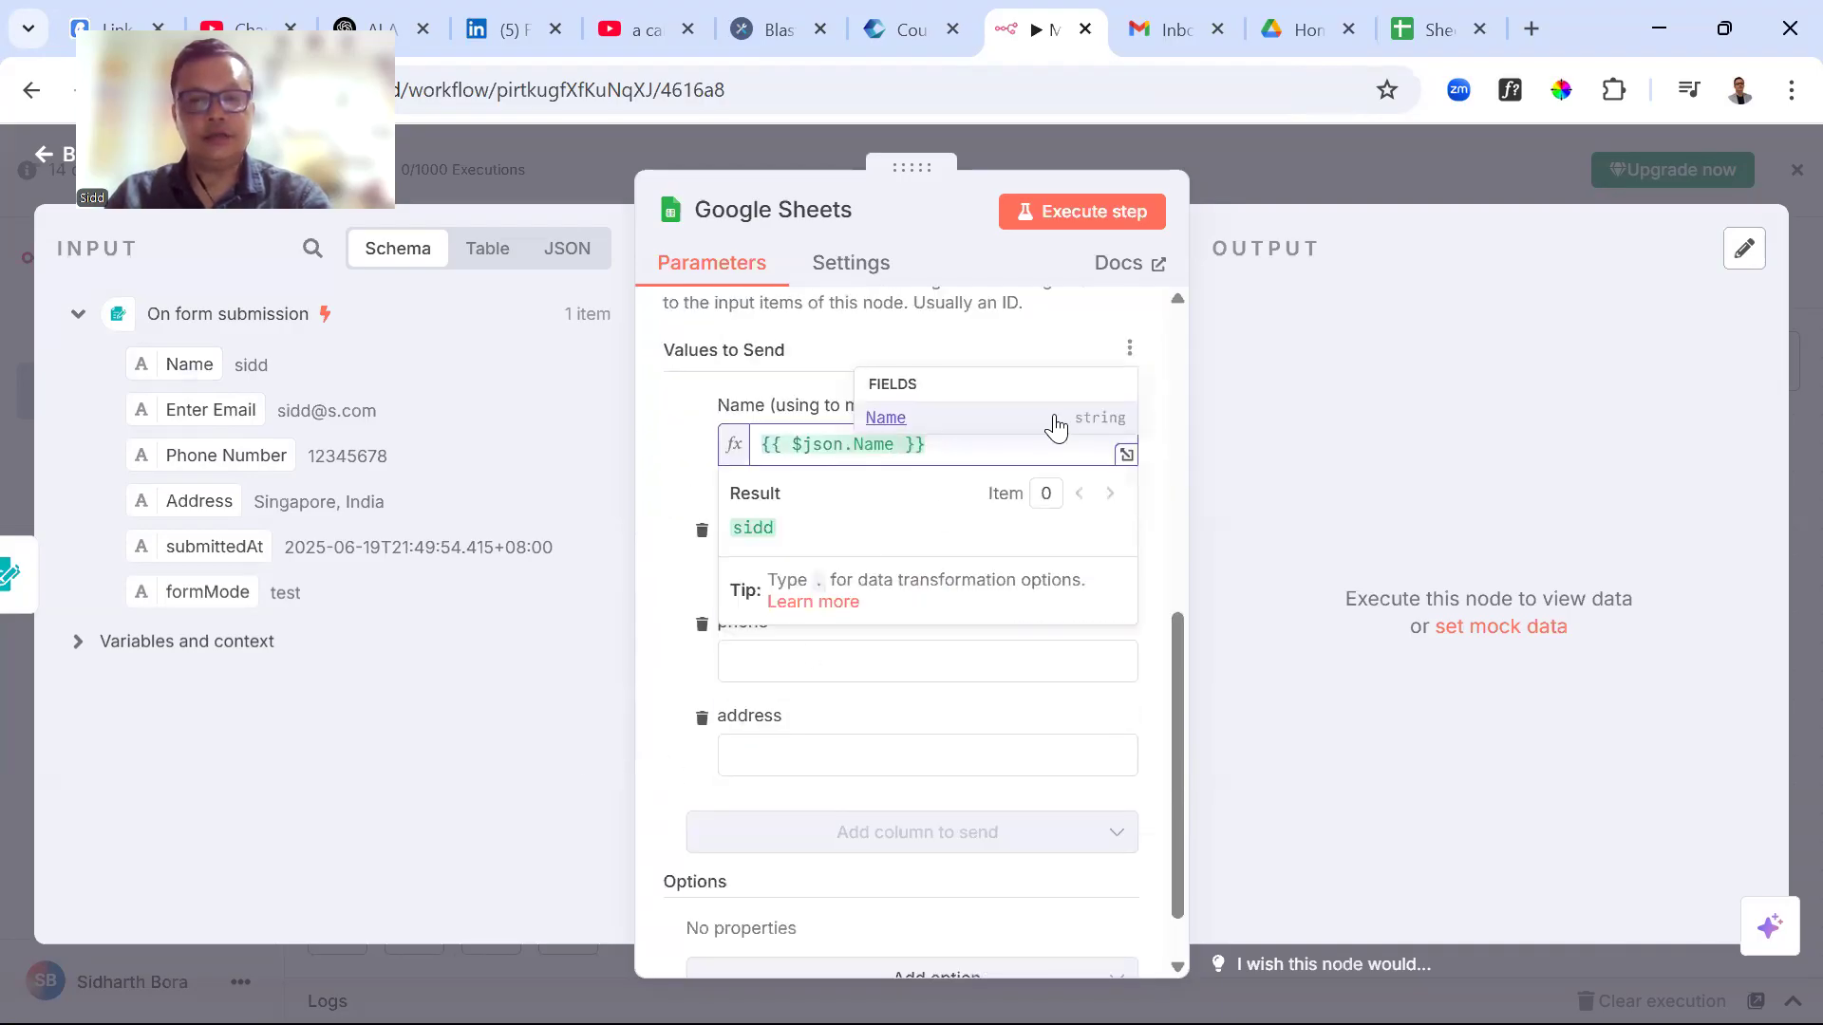
{"action": "left_click", "coordinate": [671, 427]}
Map Enter Email, Phone Number and Address to the email, phone and address columns
{"action": "left_click", "coordinate": [773, 560]}
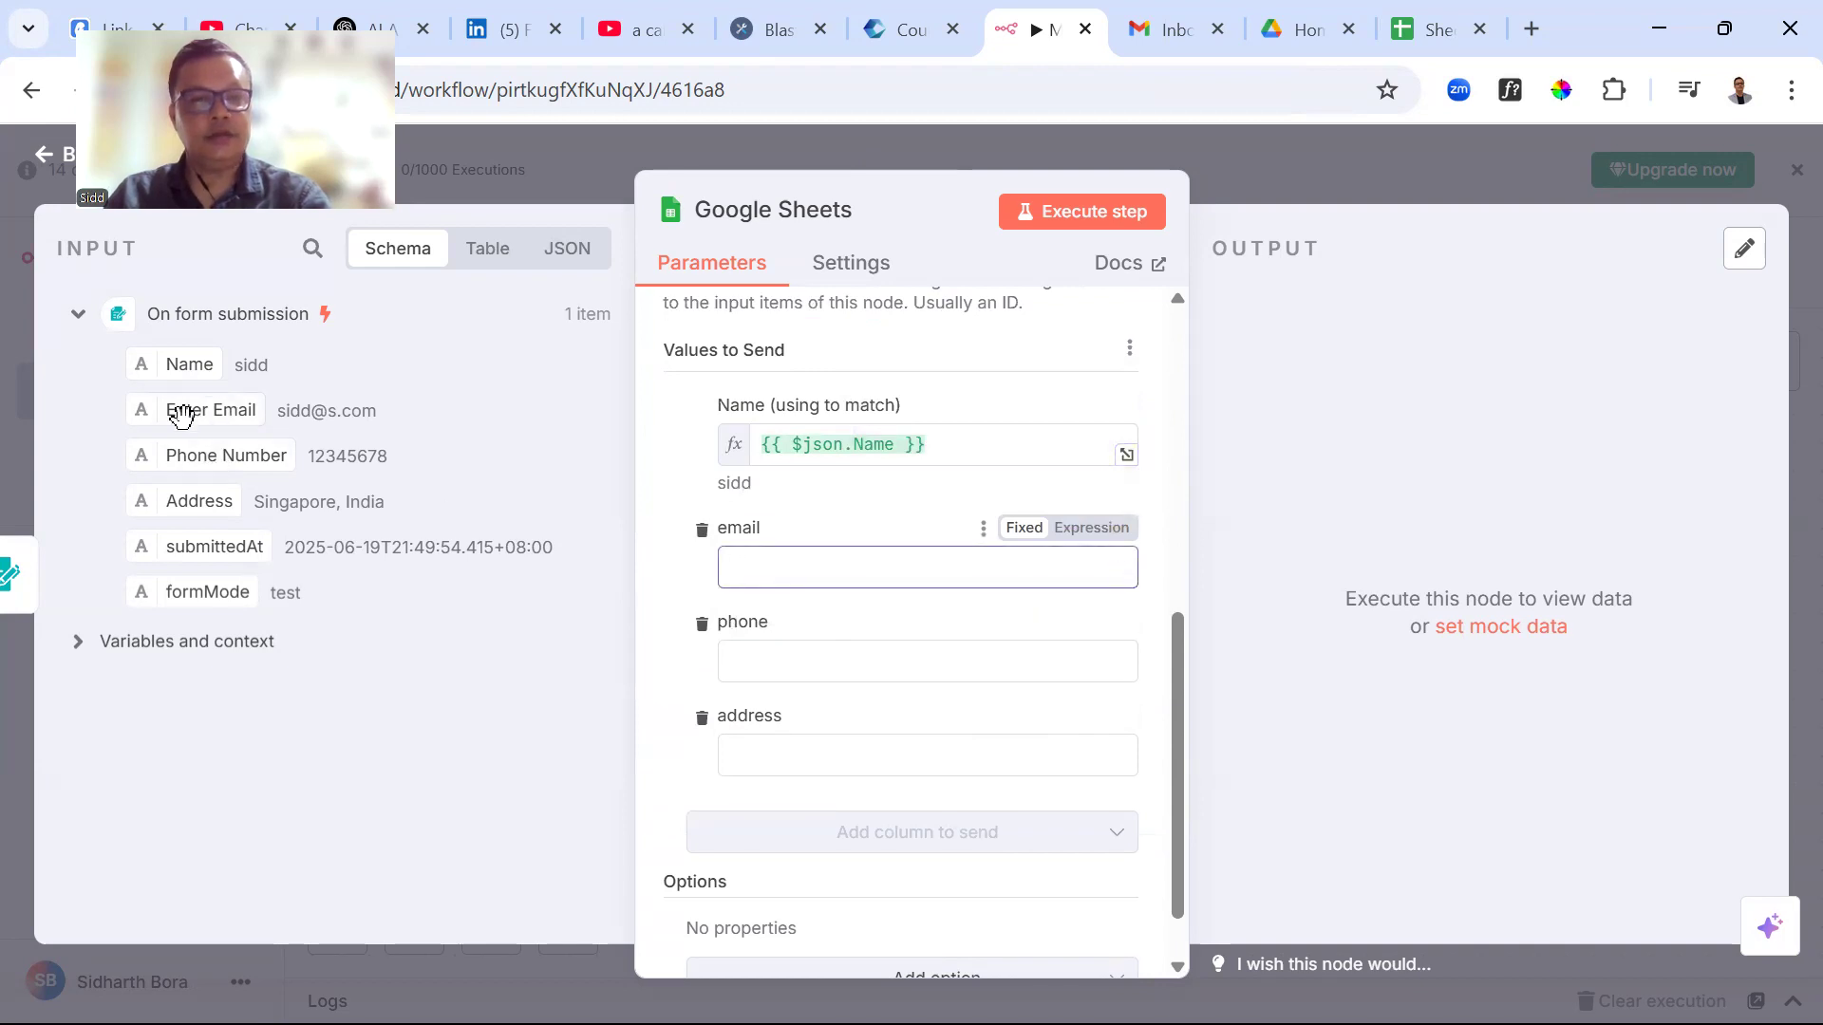
{"action": "left_click_drag", "start_coordinate": [186, 414], "coordinate": [768, 587]}
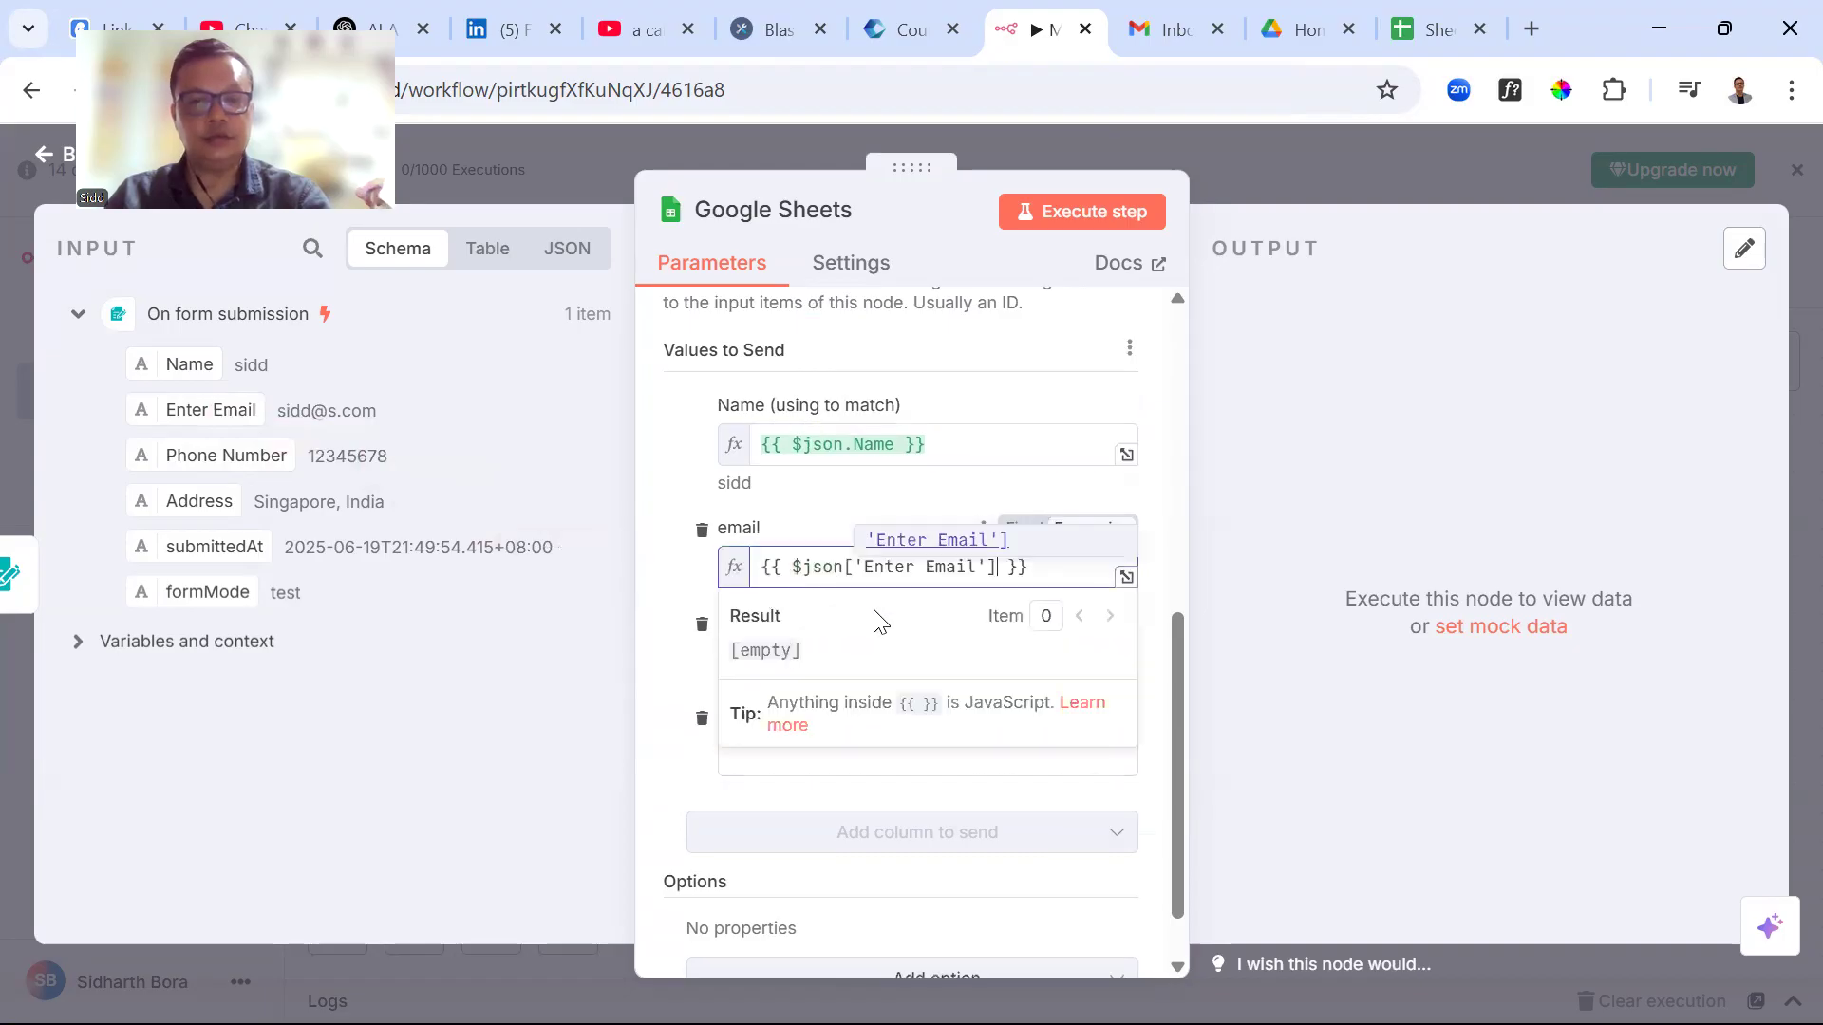
{"action": "scroll", "coordinate": [750, 750], "scroll_direction": "down", "scroll_amount": 1}
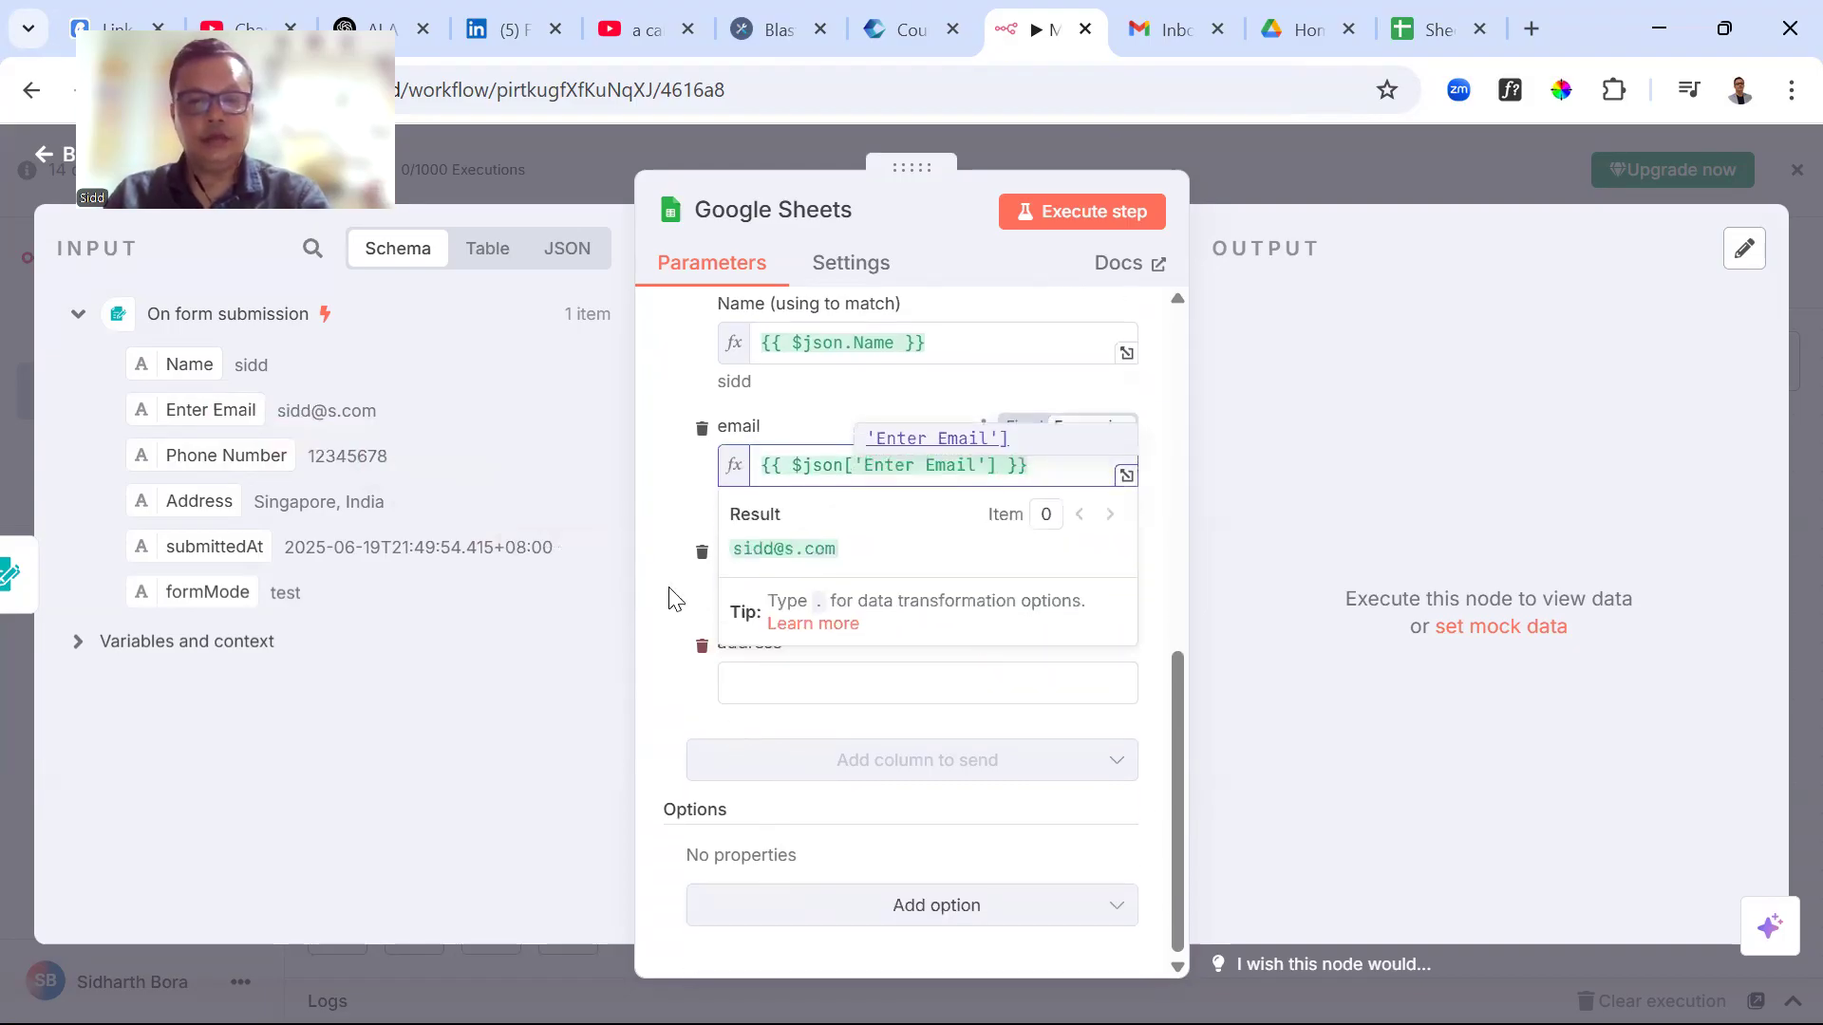
{"action": "left_click", "coordinate": [654, 543]}
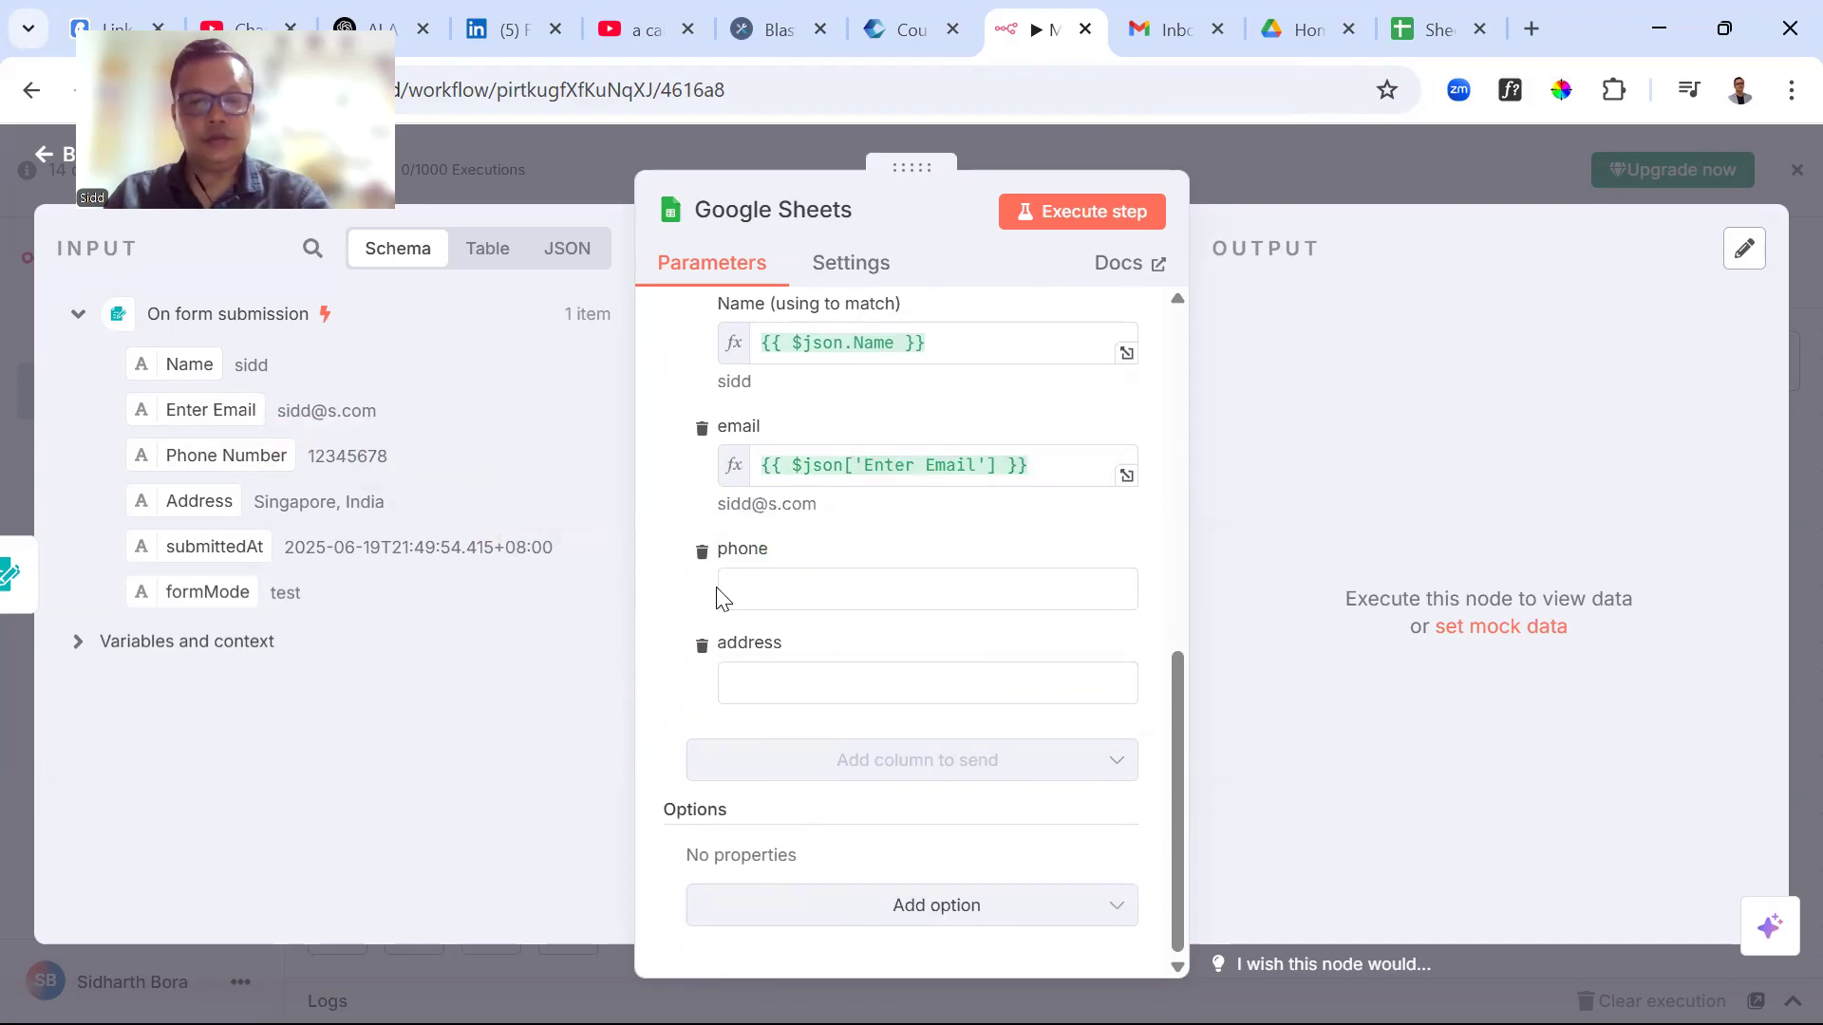
{"action": "left_click", "coordinate": [749, 591]}
{"action": "left_click_drag", "start_coordinate": [199, 459], "coordinate": [773, 602]}
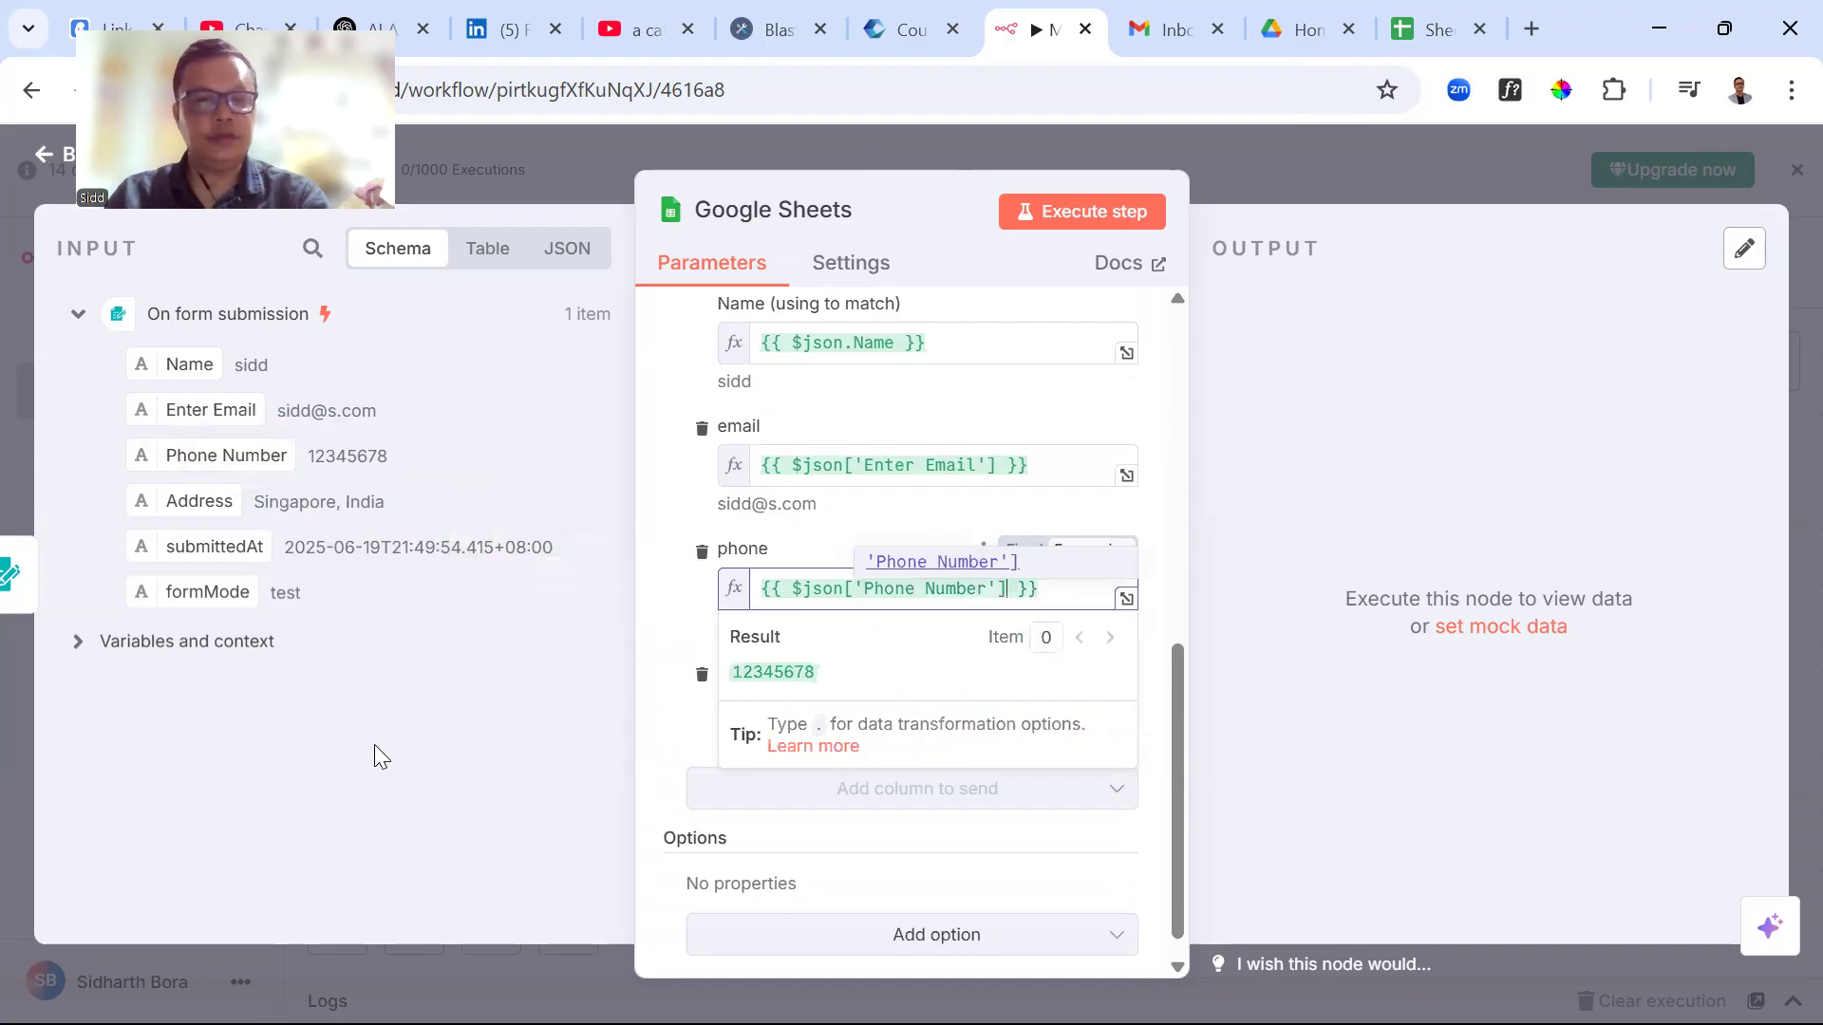
{"action": "left_click", "coordinate": [395, 727]}
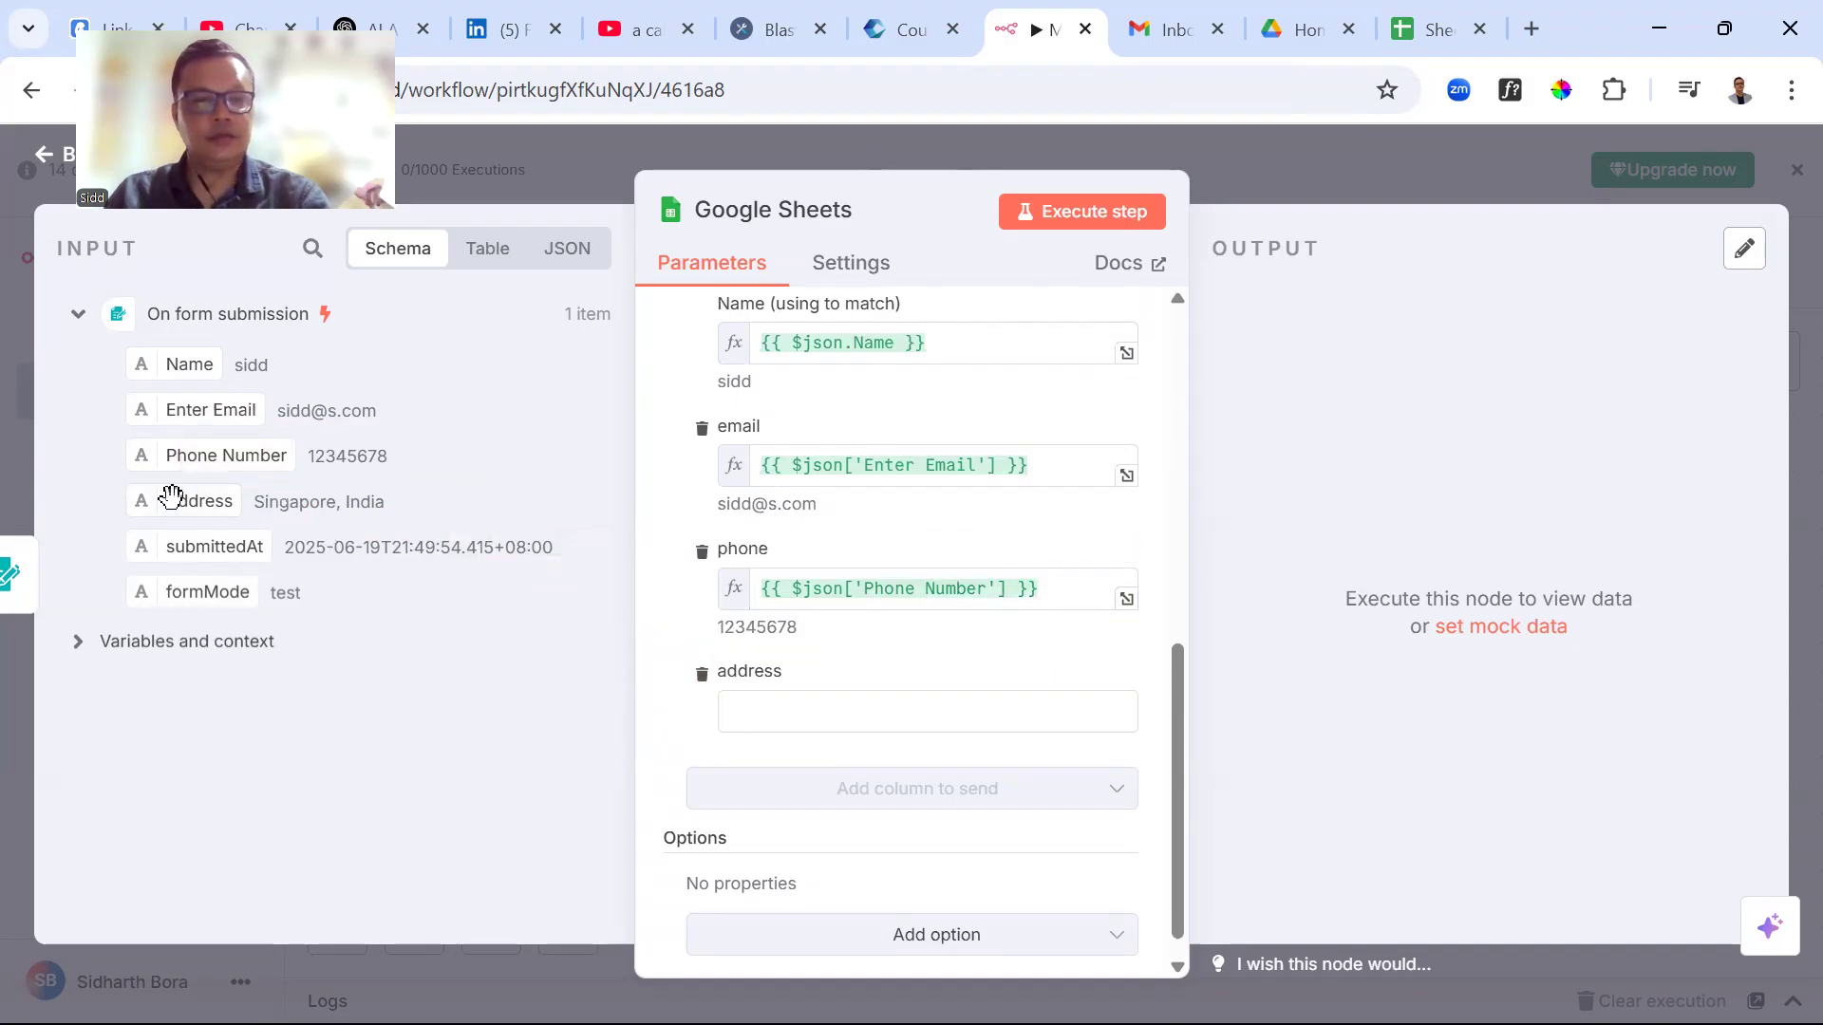
{"action": "left_click_drag", "start_coordinate": [167, 501], "coordinate": [765, 742]}
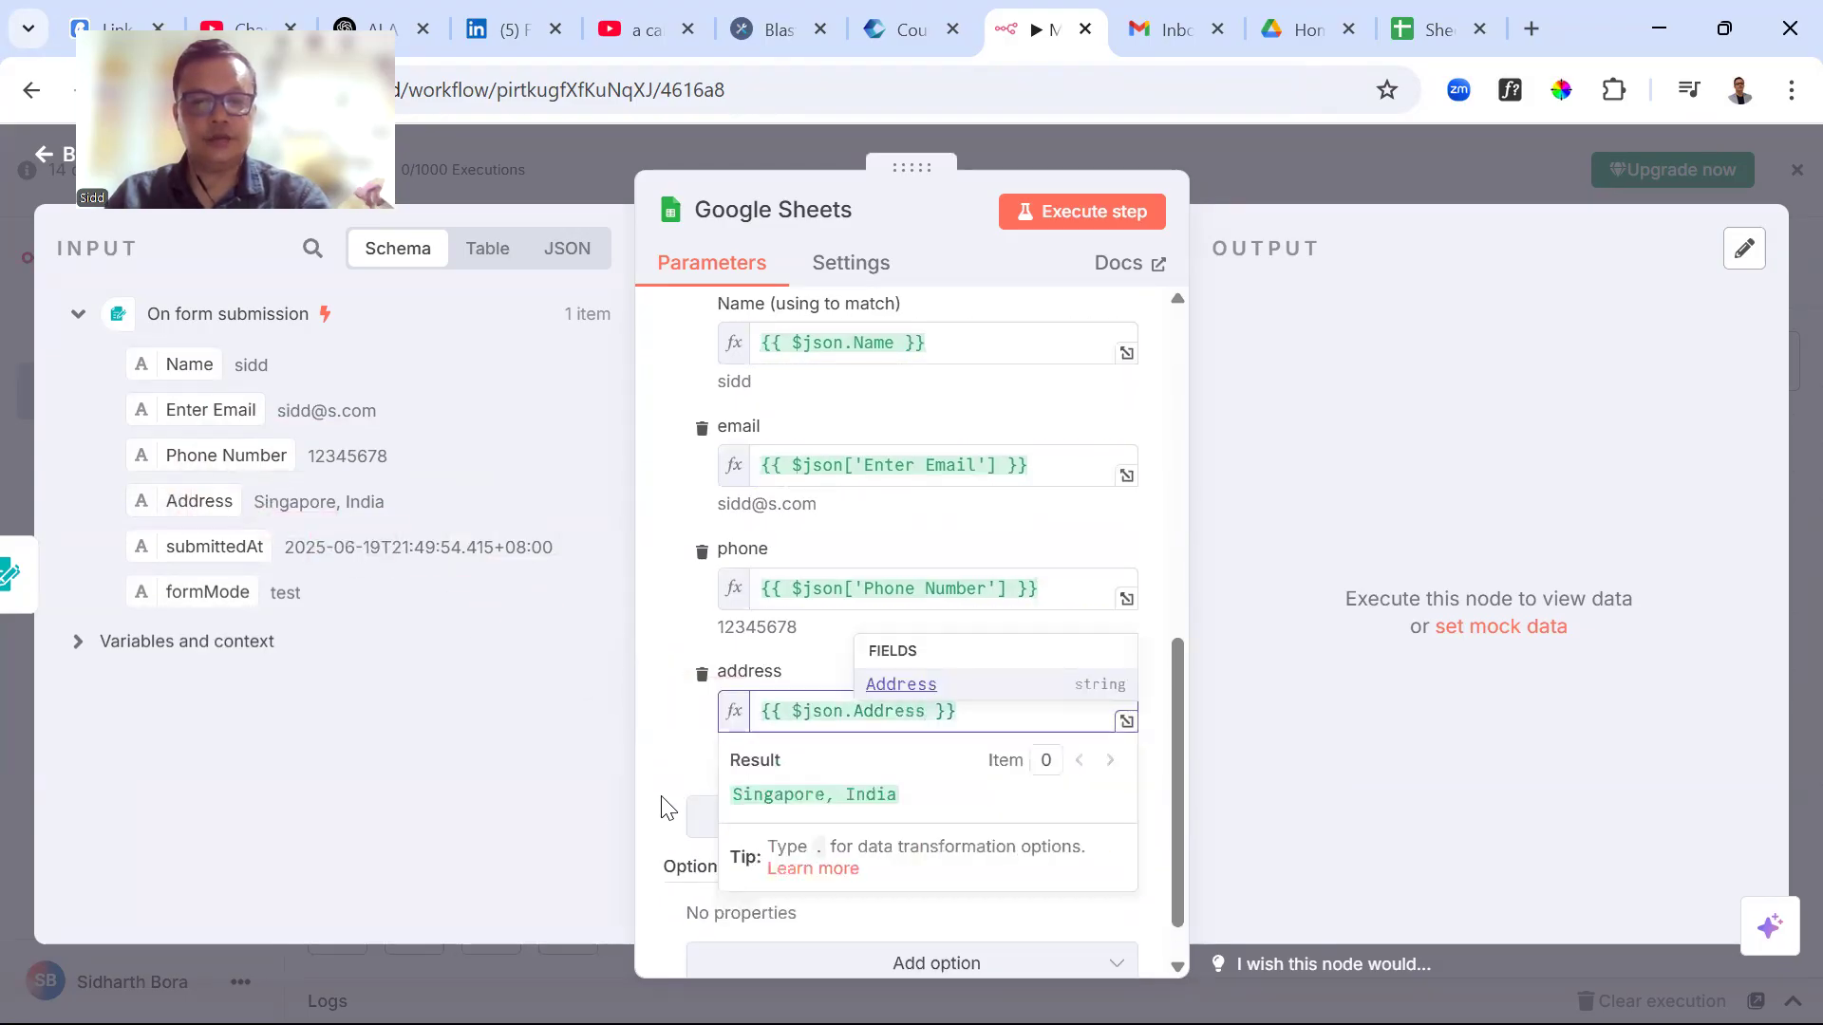
{"action": "left_click", "coordinate": [1342, 860]}
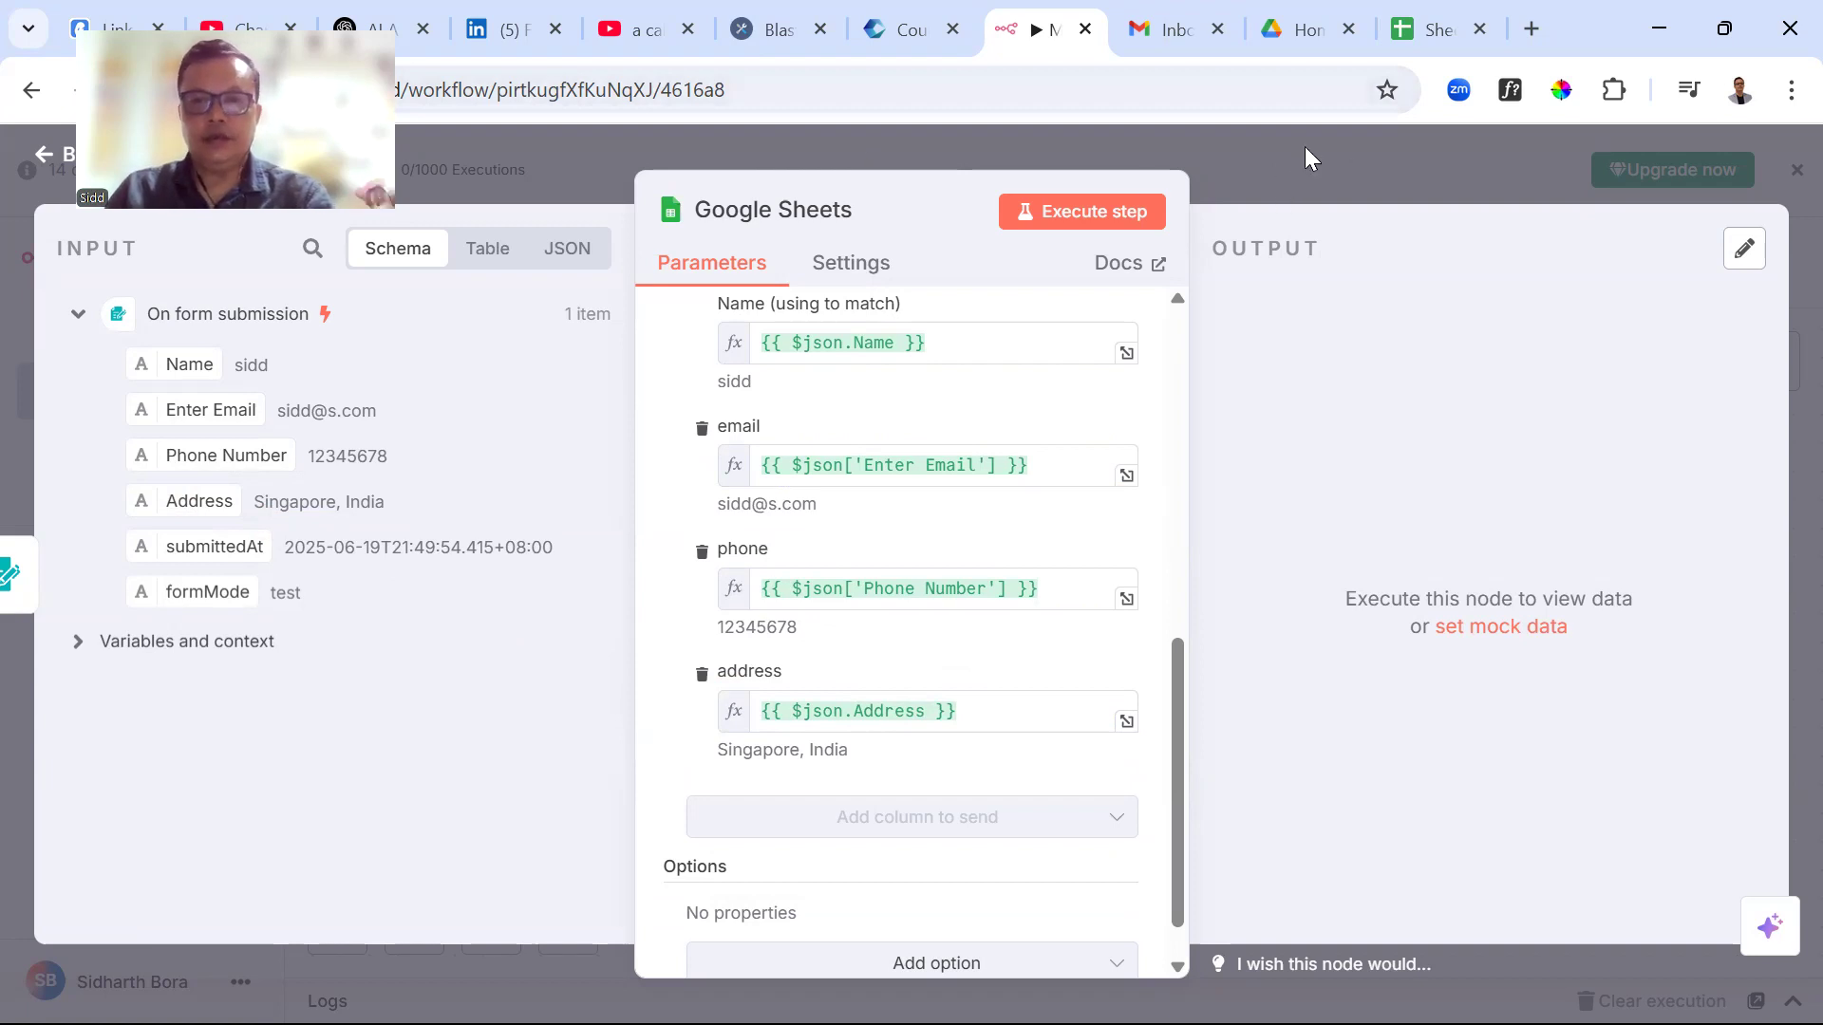
Save the workflow and check that the Details sheet still holds only its headers
{"action": "left_click", "coordinate": [1324, 170]}
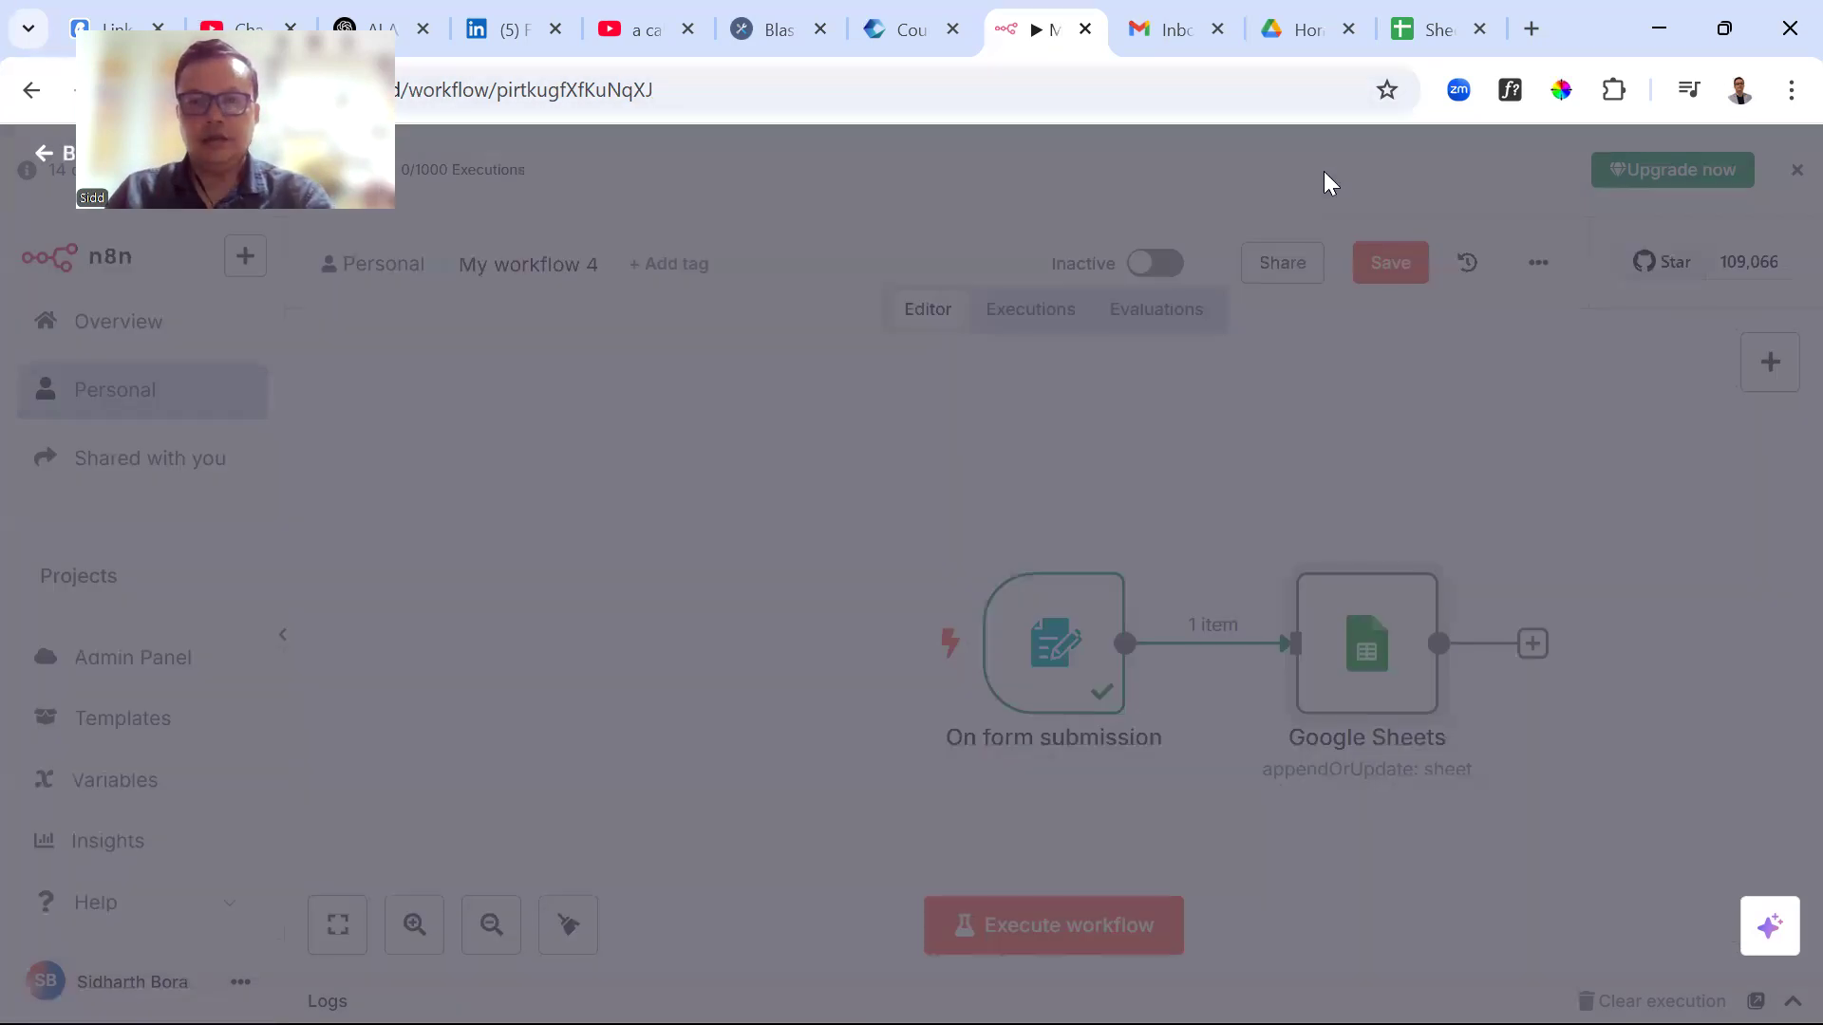
{"action": "left_click", "coordinate": [1391, 264]}
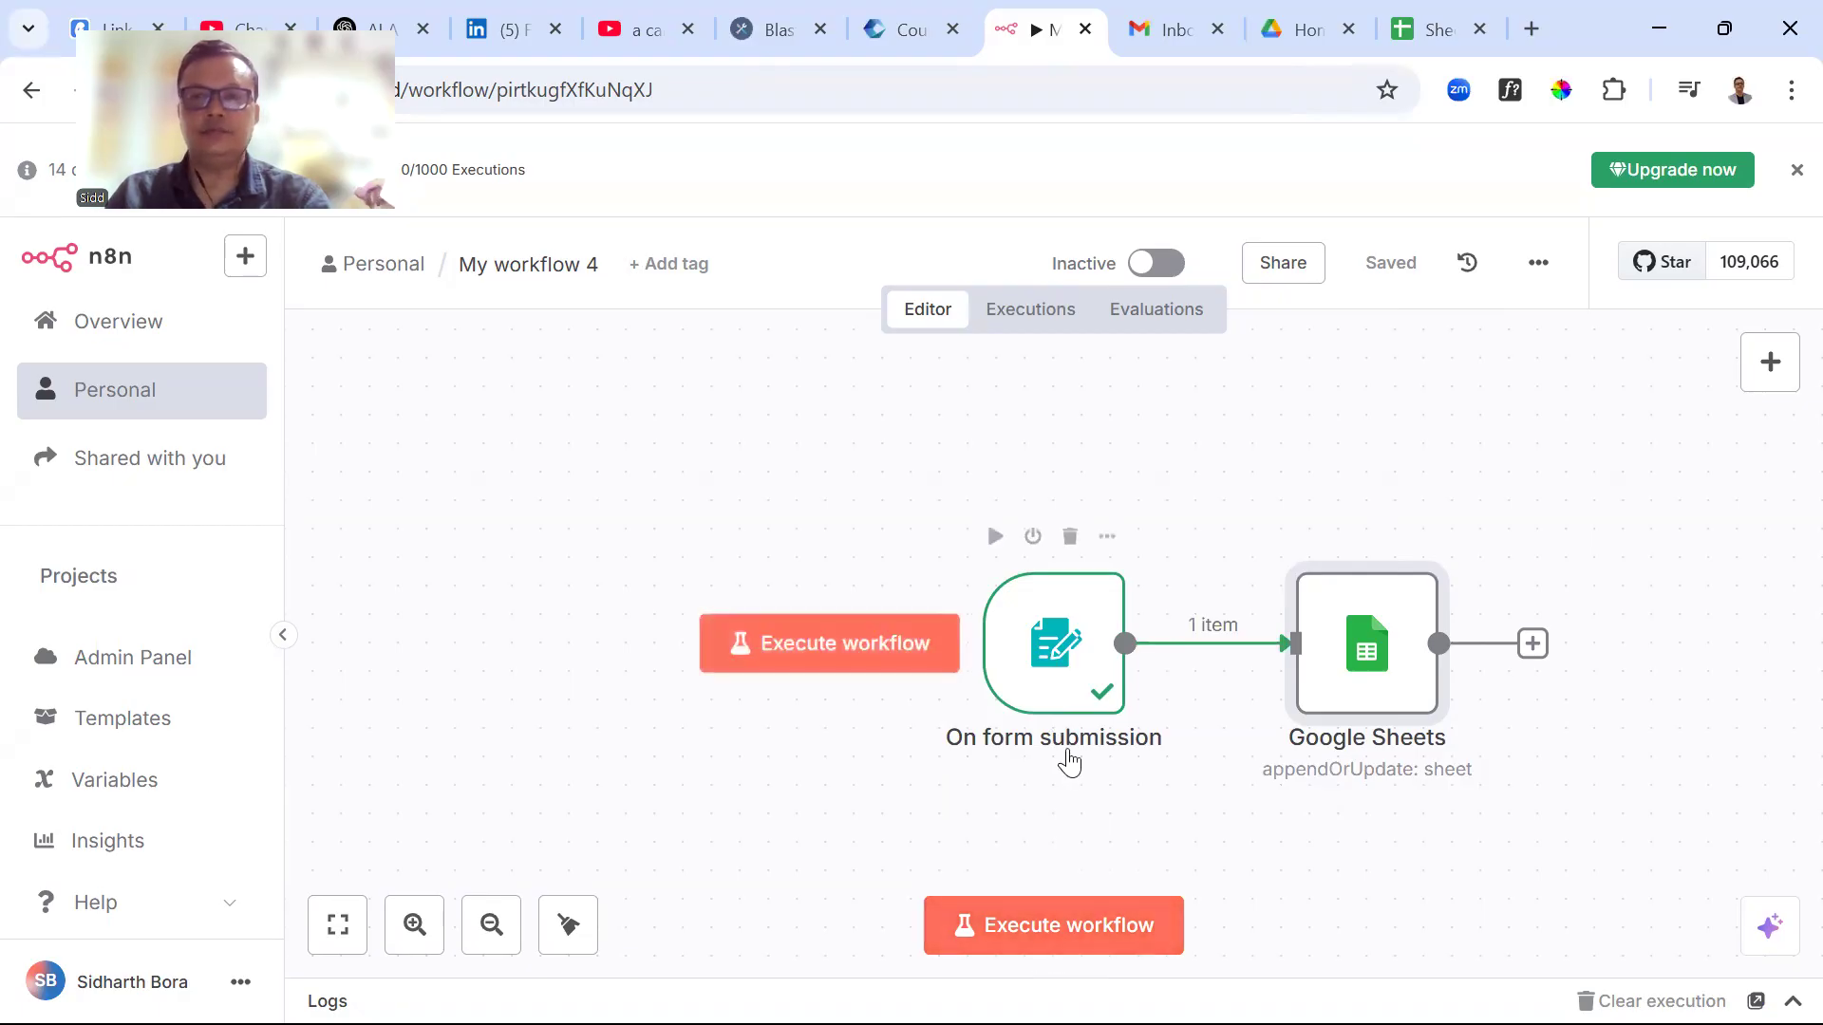
{"action": "left_click", "coordinate": [1419, 32]}
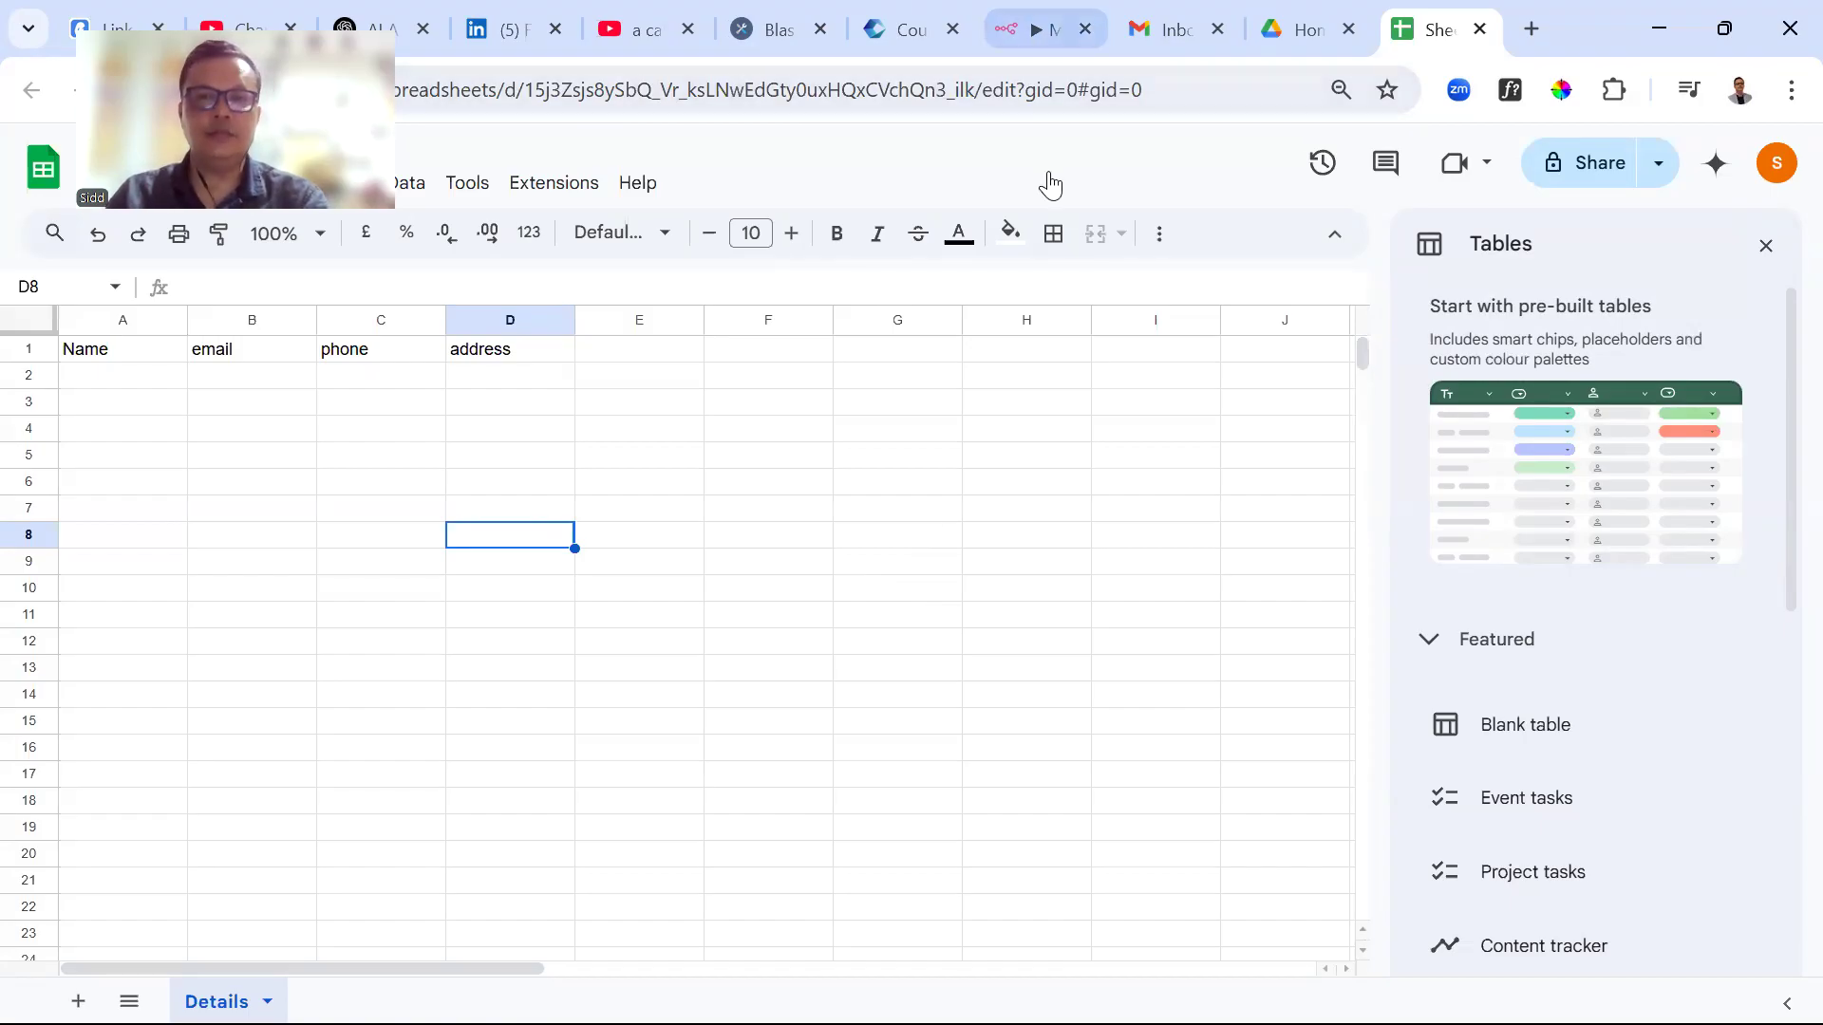
{"action": "left_click", "coordinate": [1048, 31]}
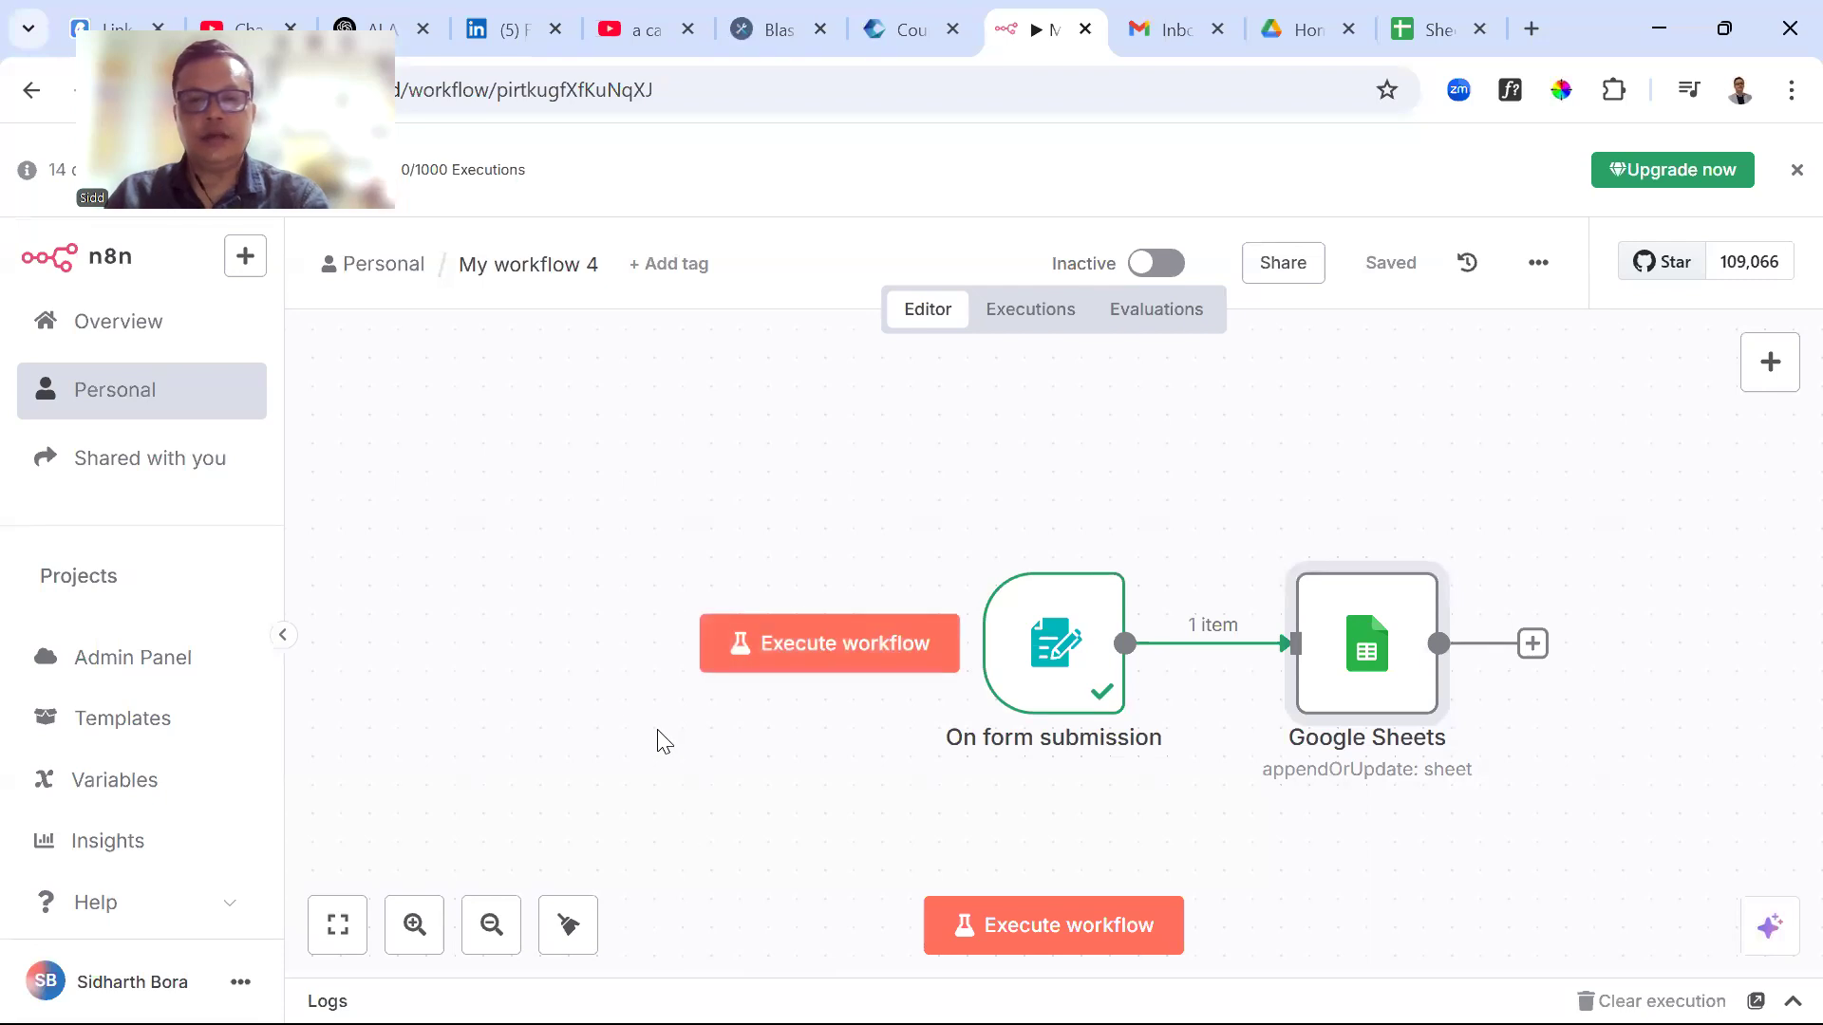
Execute the workflow and submit the test form with a name, email, phone number and address
{"action": "left_click", "coordinate": [1029, 926]}
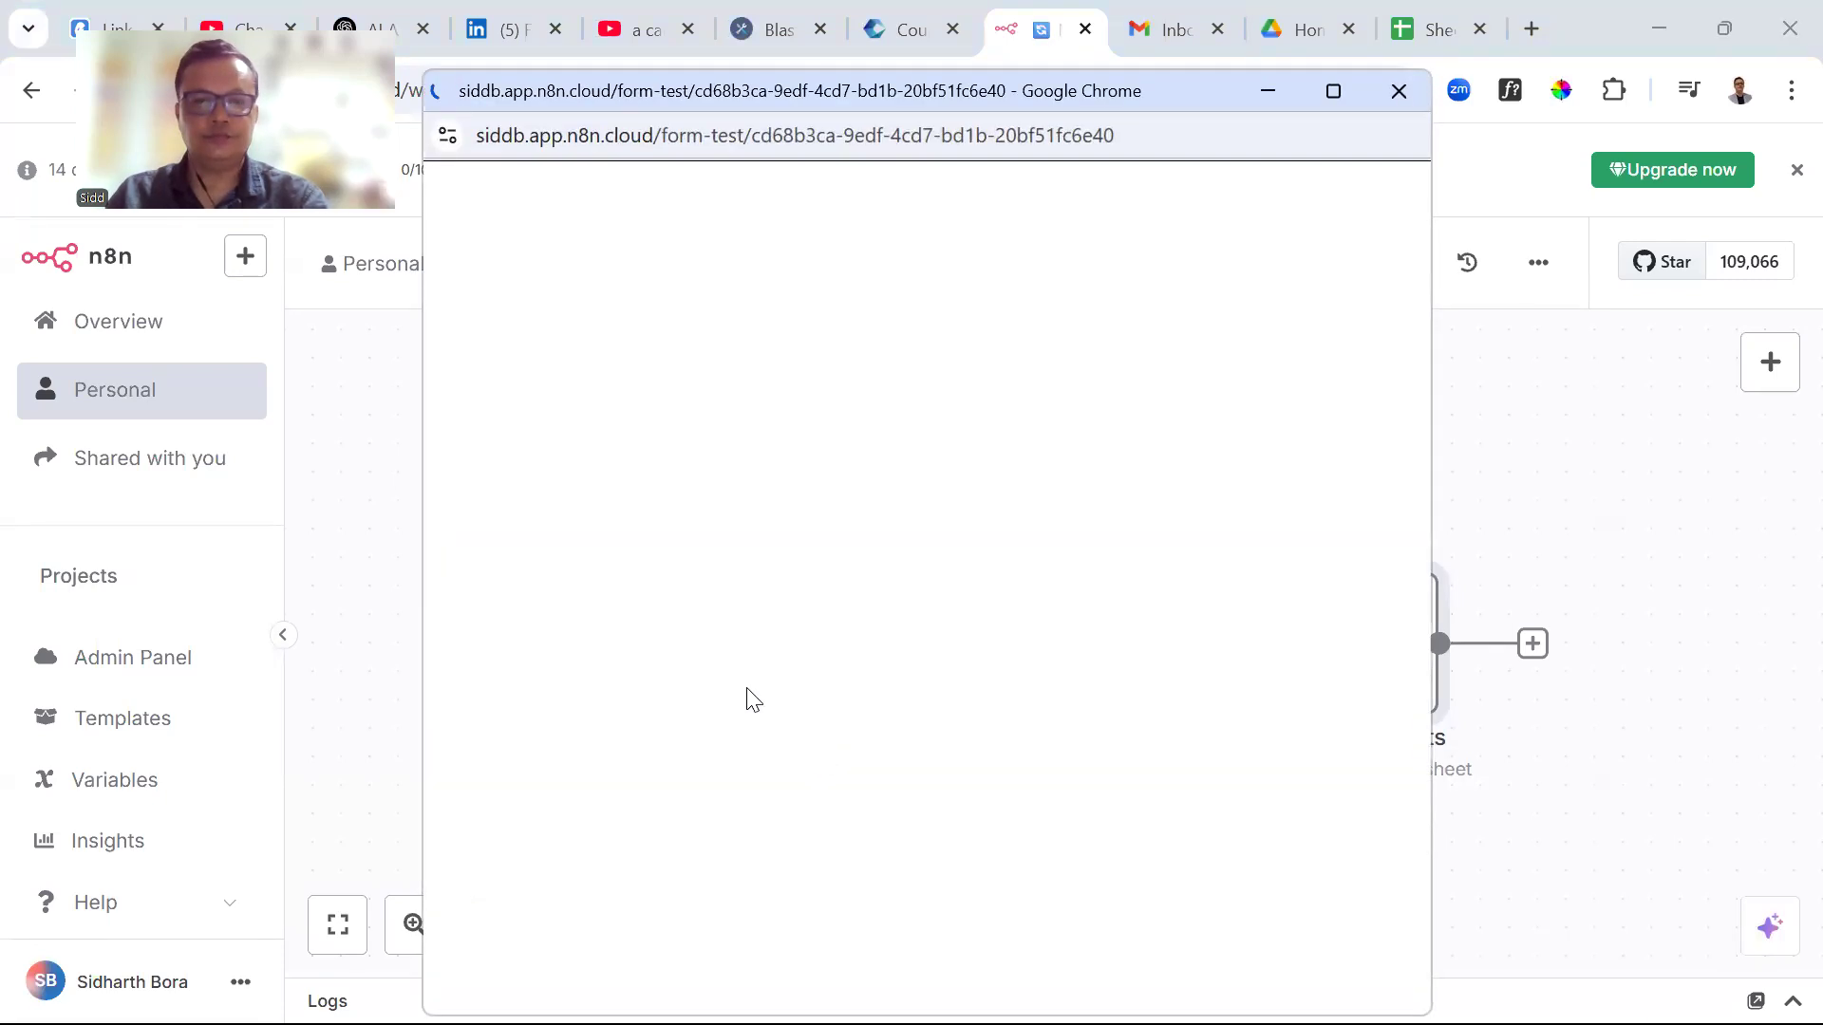
{"action": "left_click", "coordinate": [841, 496]}
{"action": "type", "text": "siddd"}
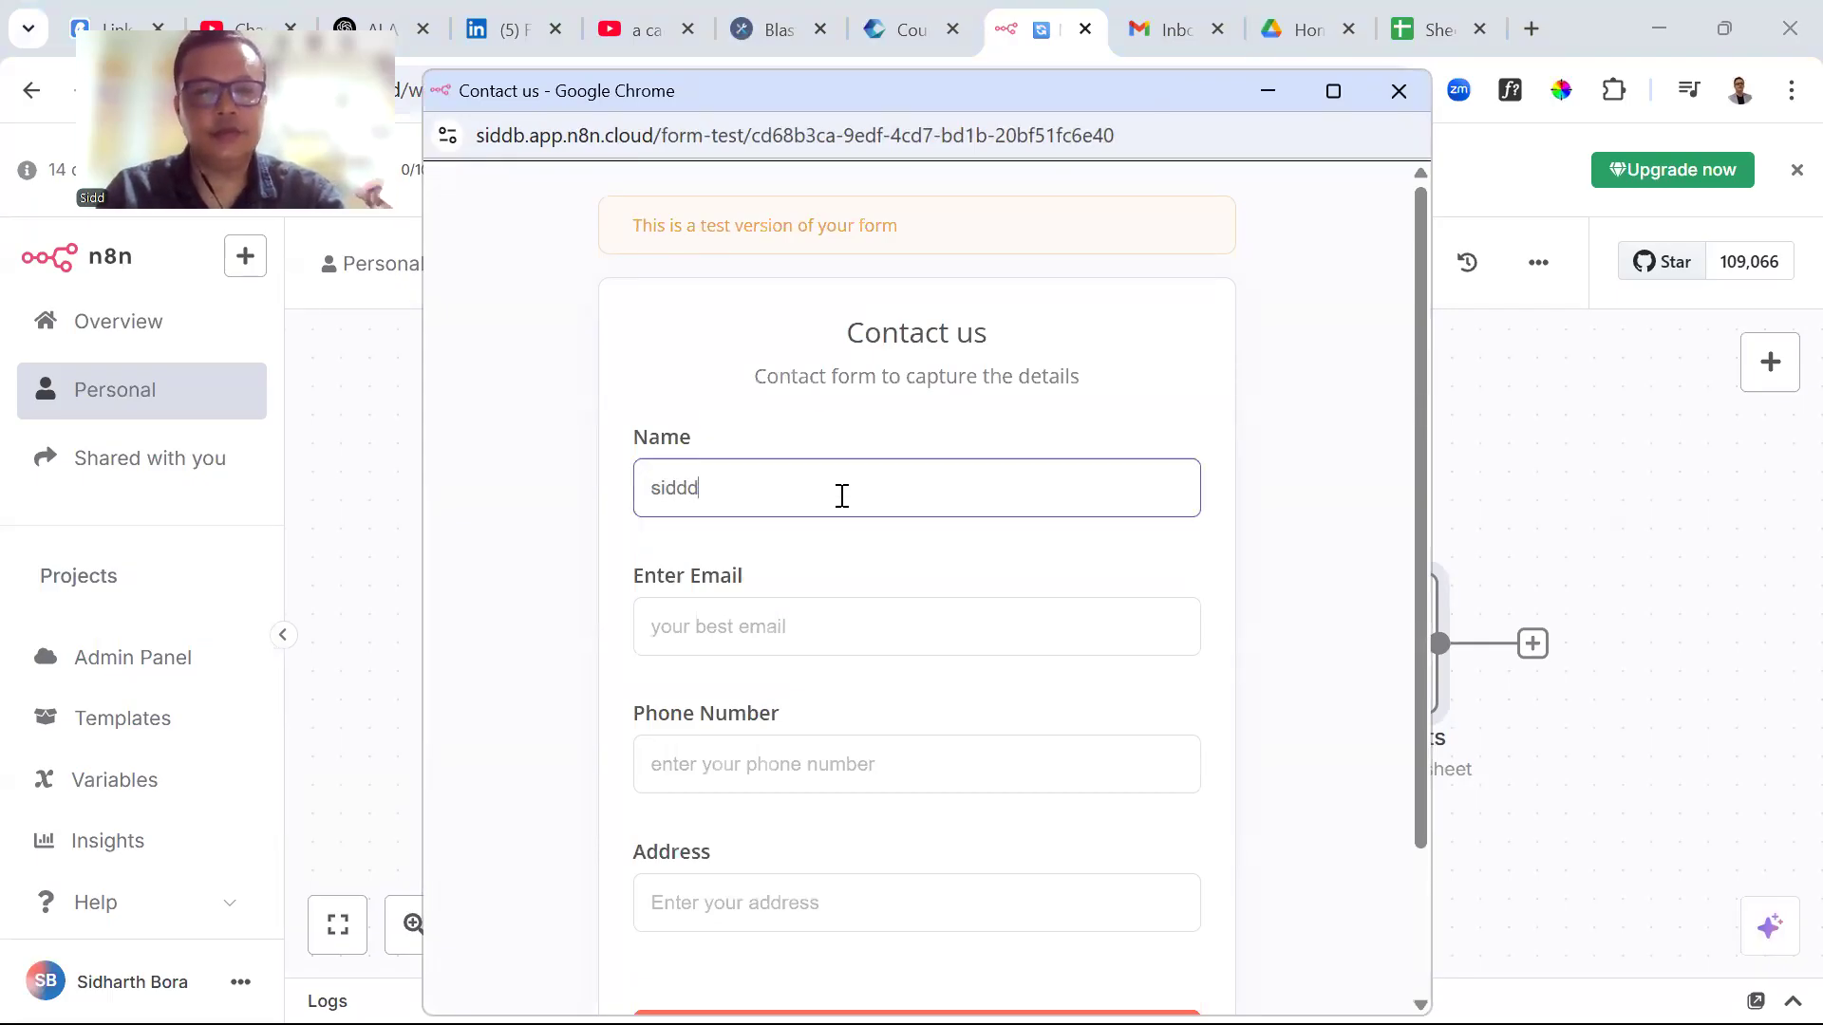
{"action": "key", "text": "Tab"}
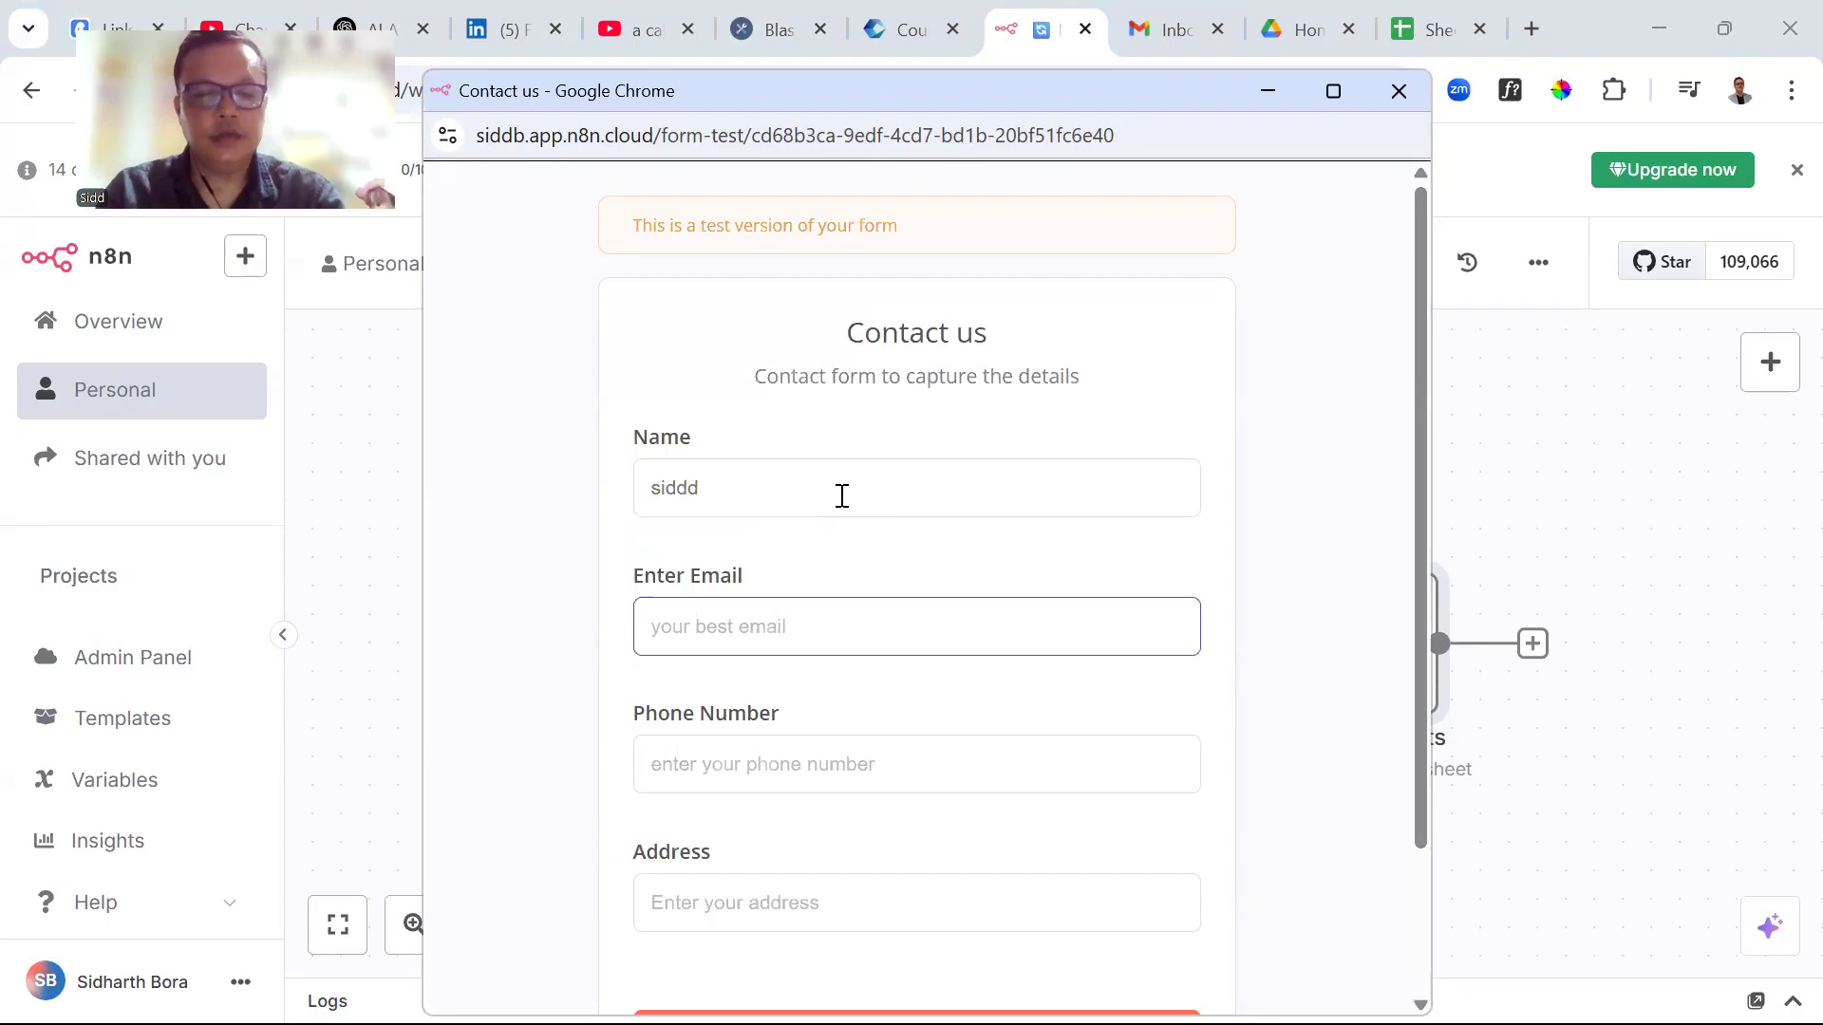
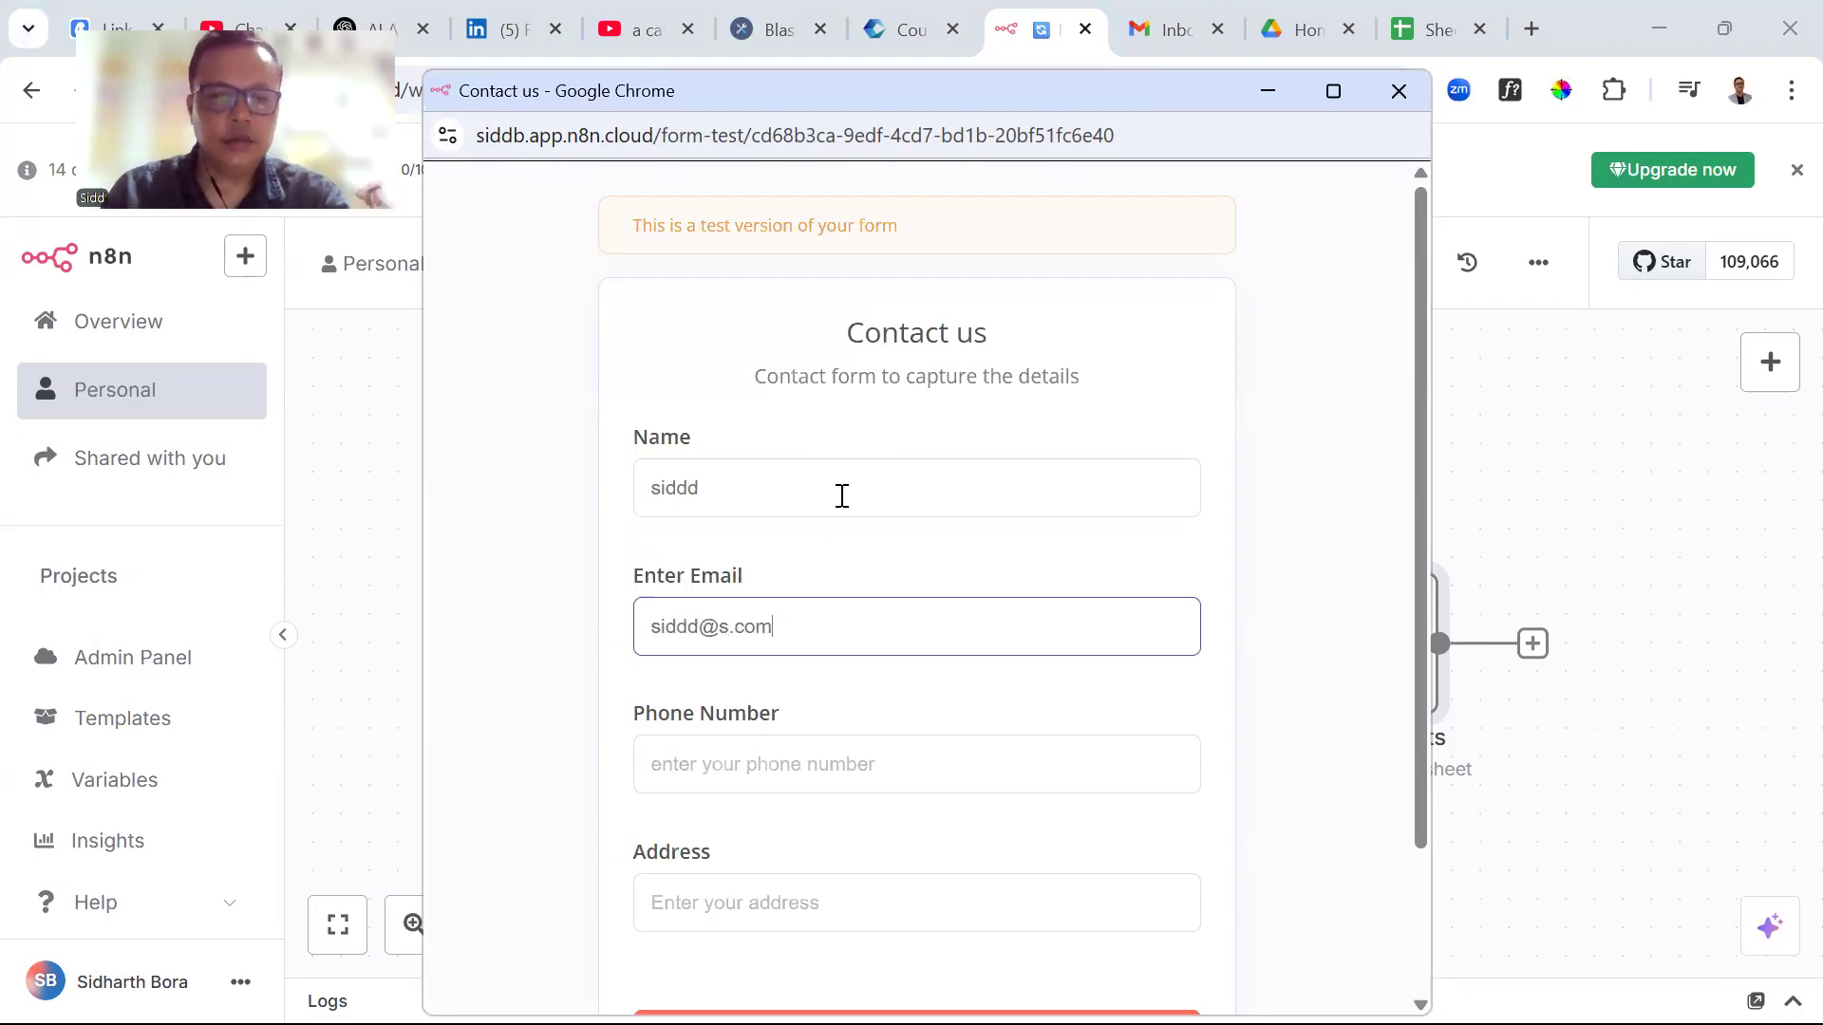
{"action": "left_click", "coordinate": [799, 769]}
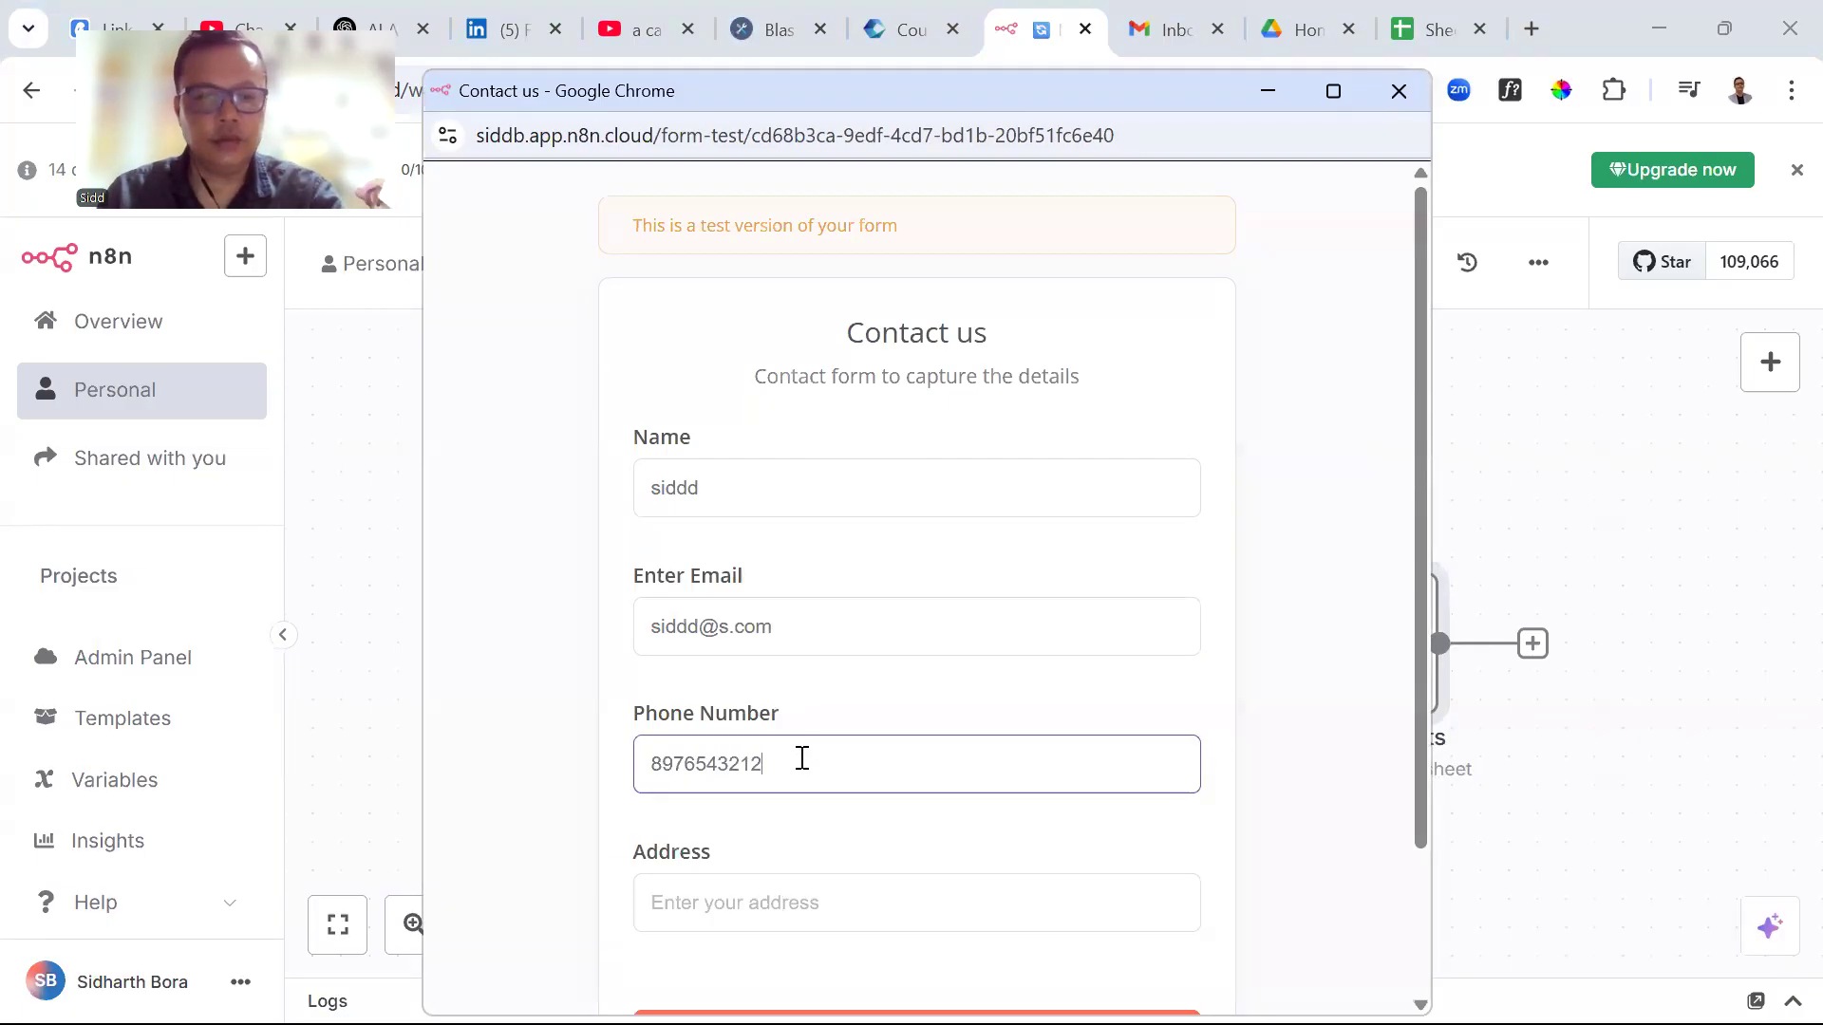
{"action": "scroll", "coordinate": [794, 867], "scroll_direction": "down", "scroll_amount": 2}
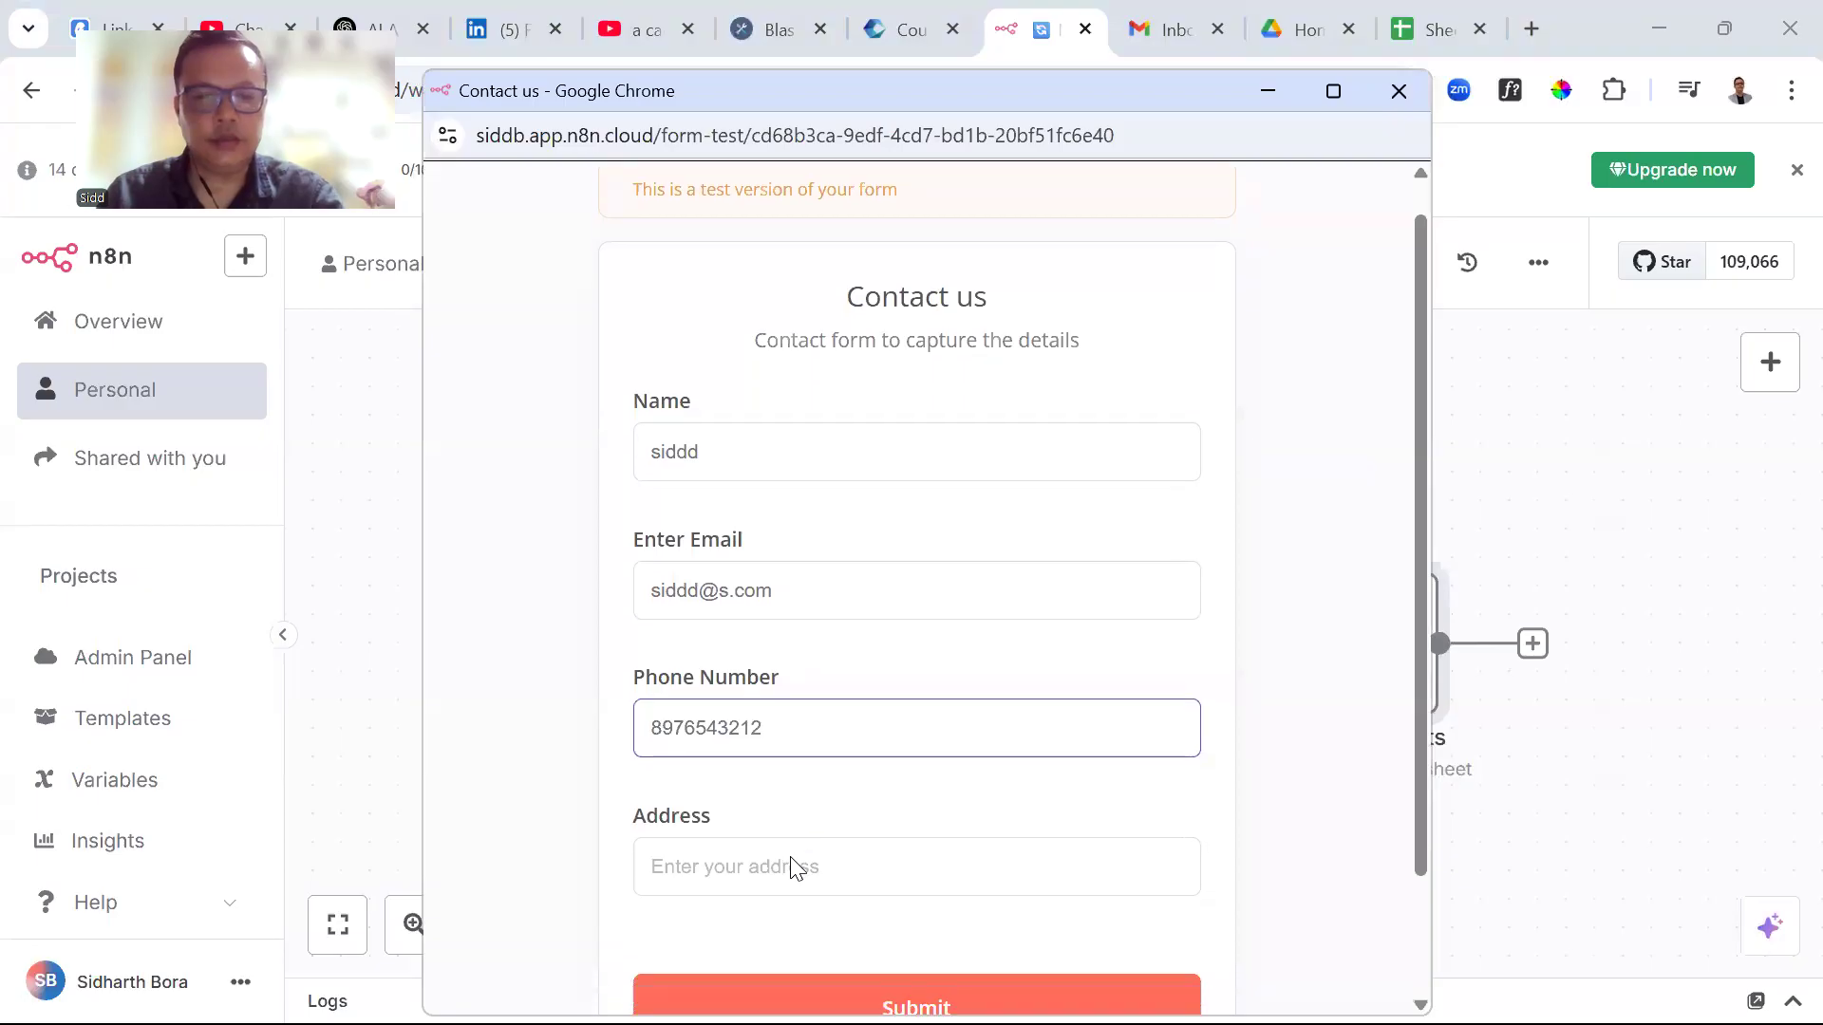
{"action": "left_click", "coordinate": [749, 772]}
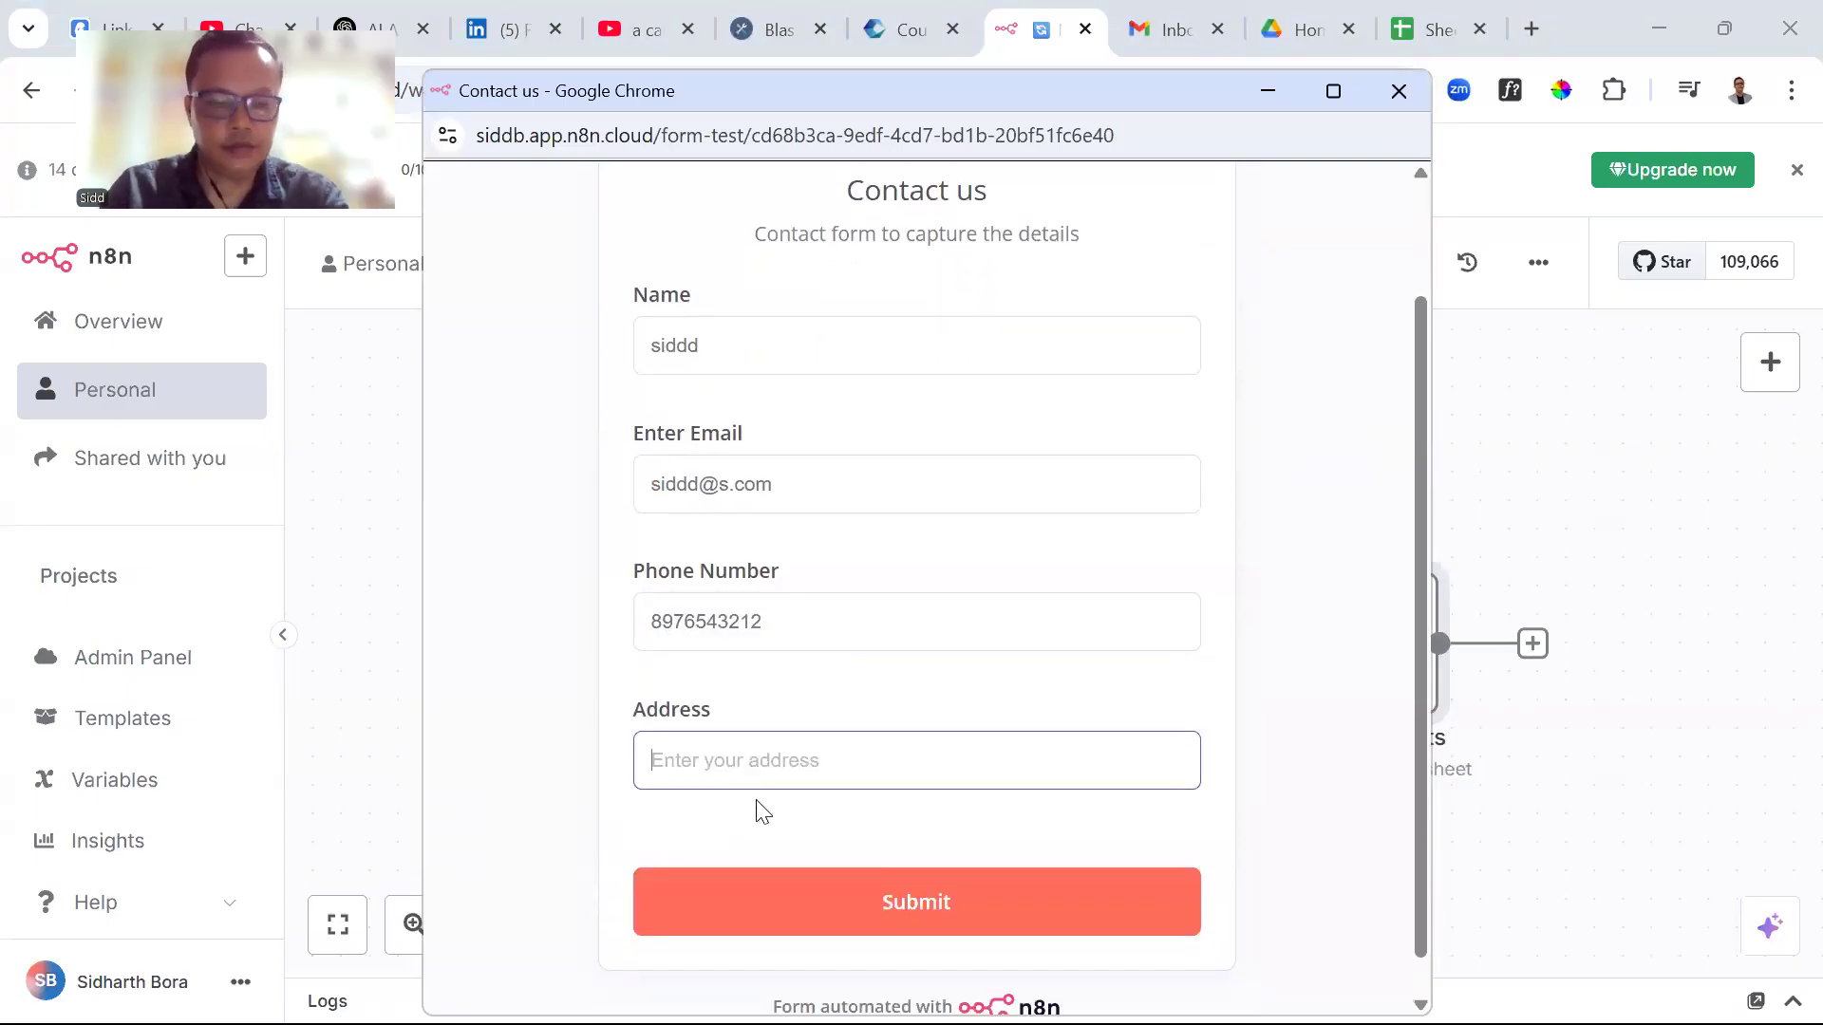
{"action": "type", "text": "Singapore"}
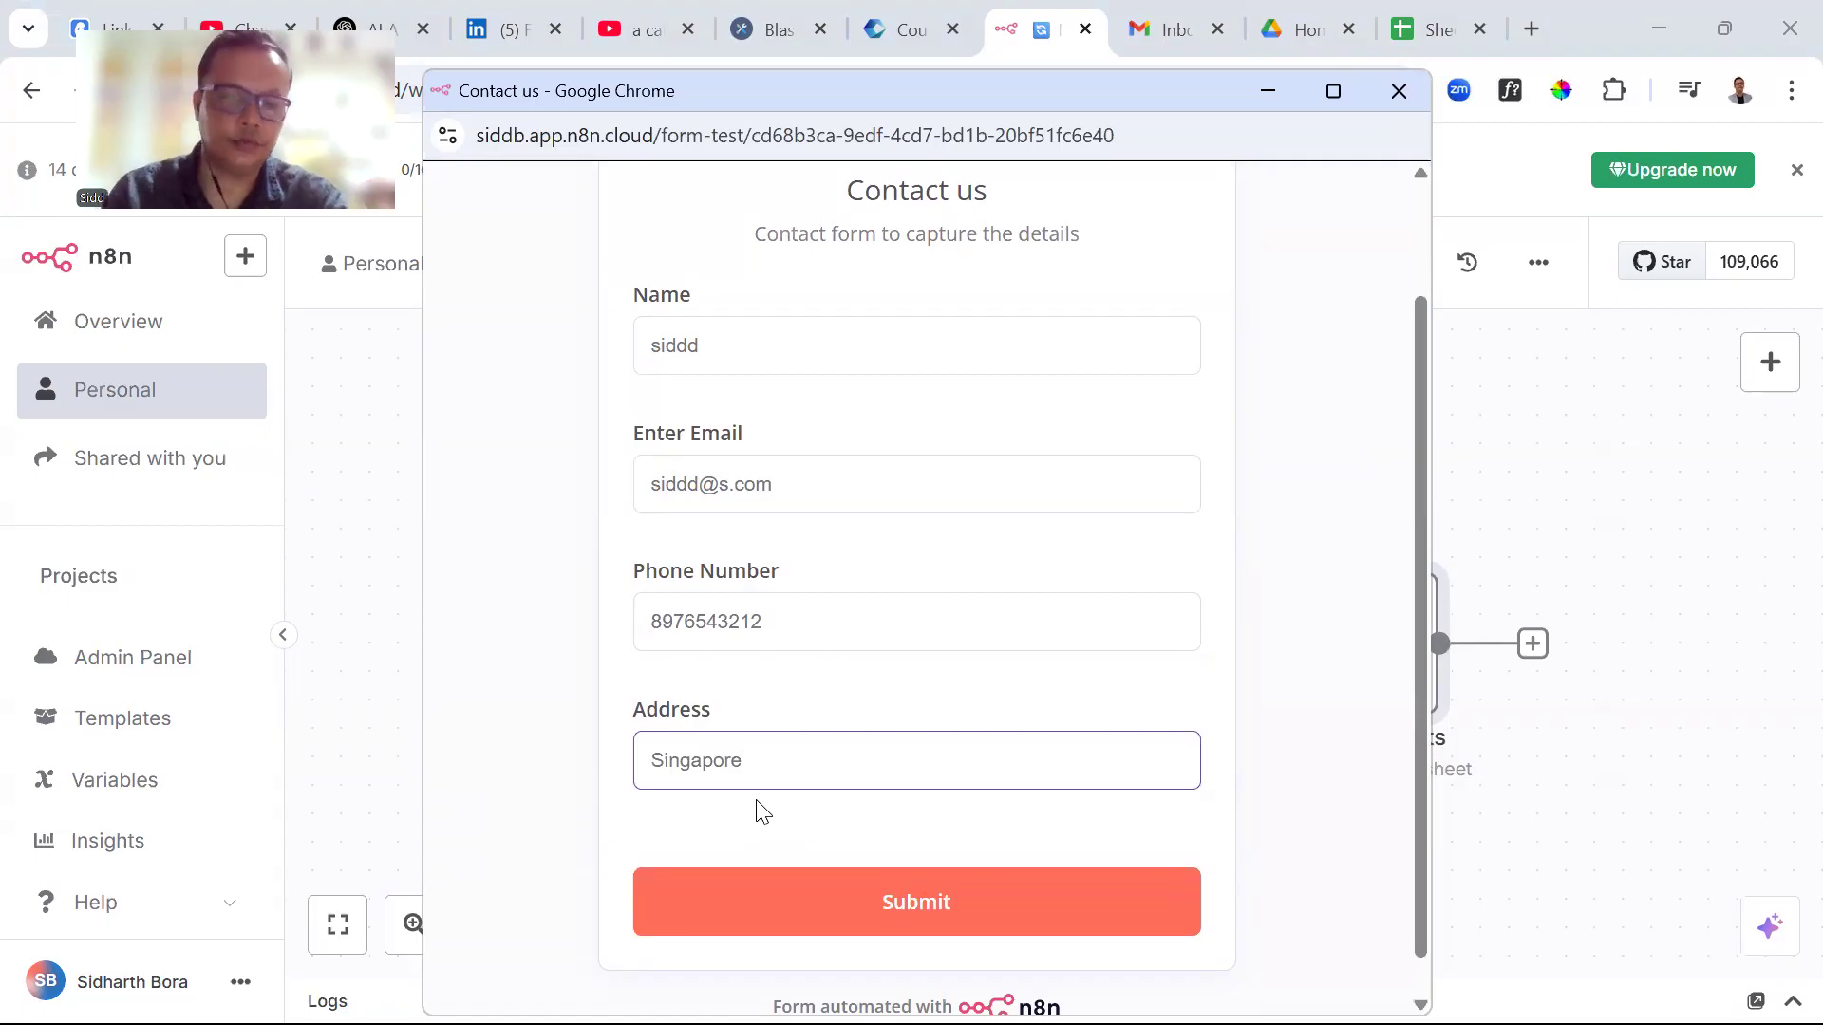
{"action": "left_click", "coordinate": [818, 899]}
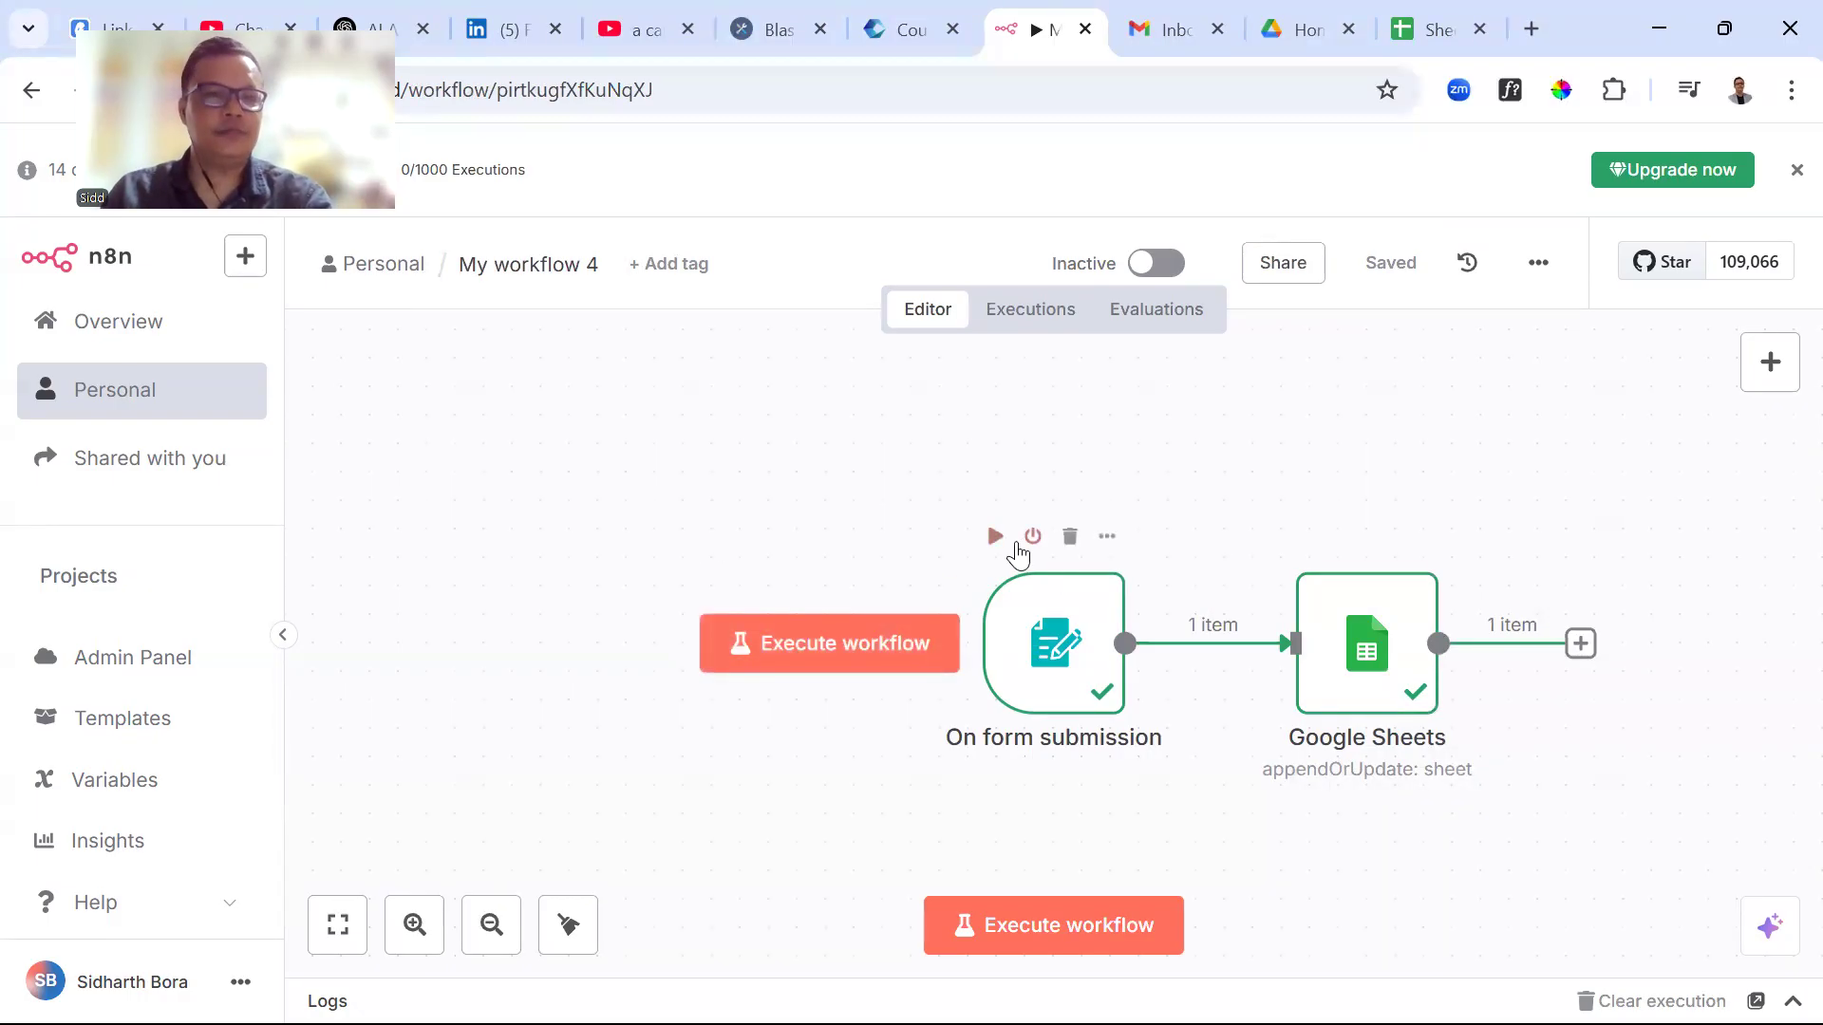
{"action": "left_click", "coordinate": [1432, 38]}
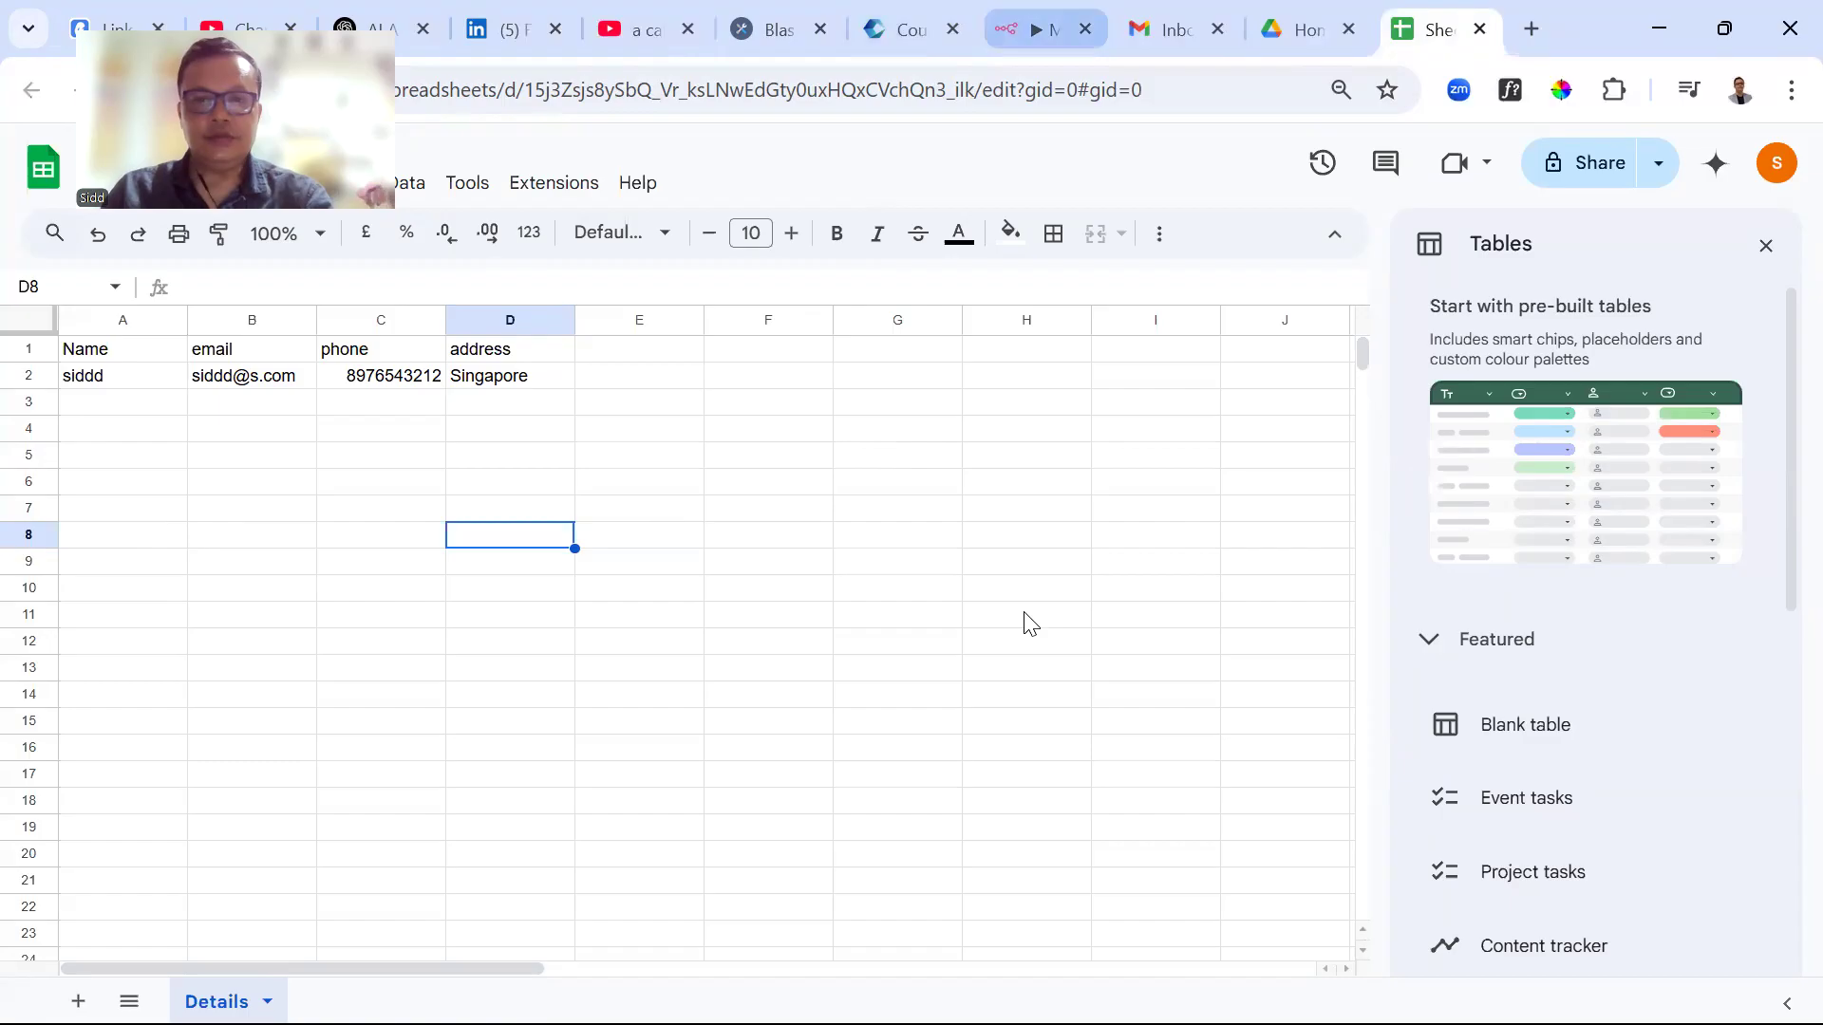
{"action": "left_click", "coordinate": [1045, 30]}
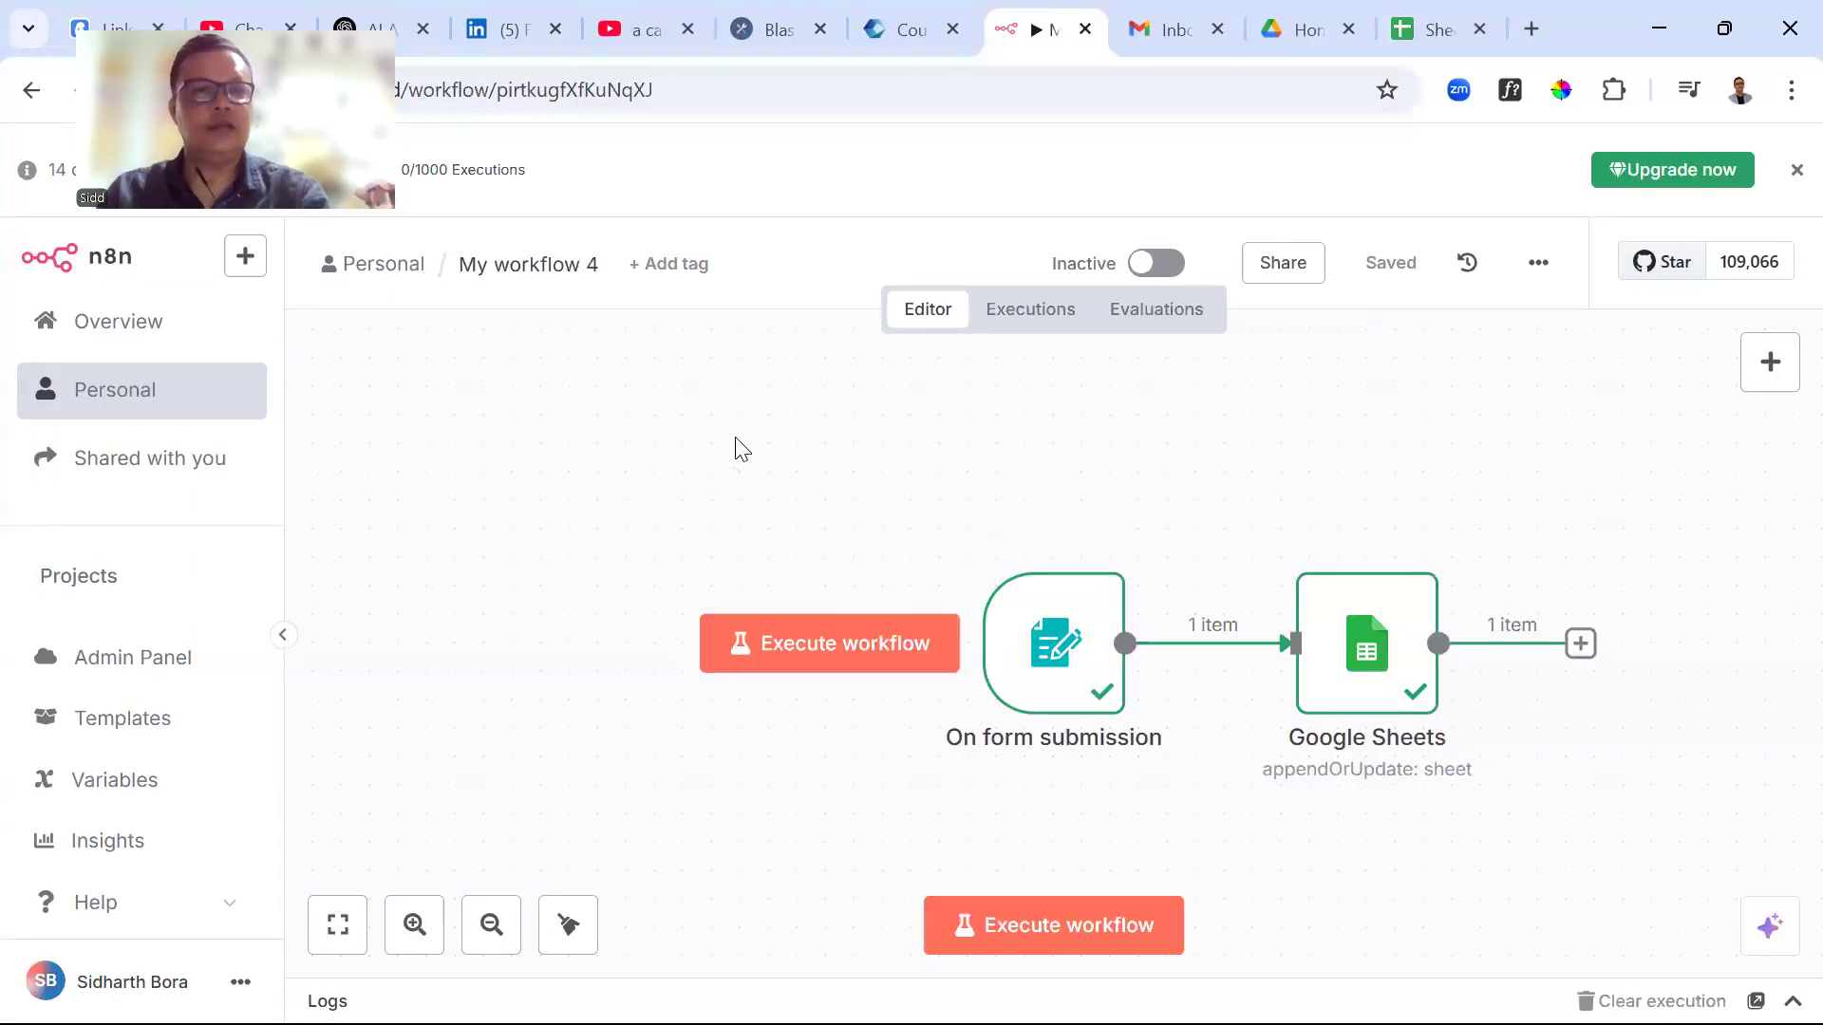